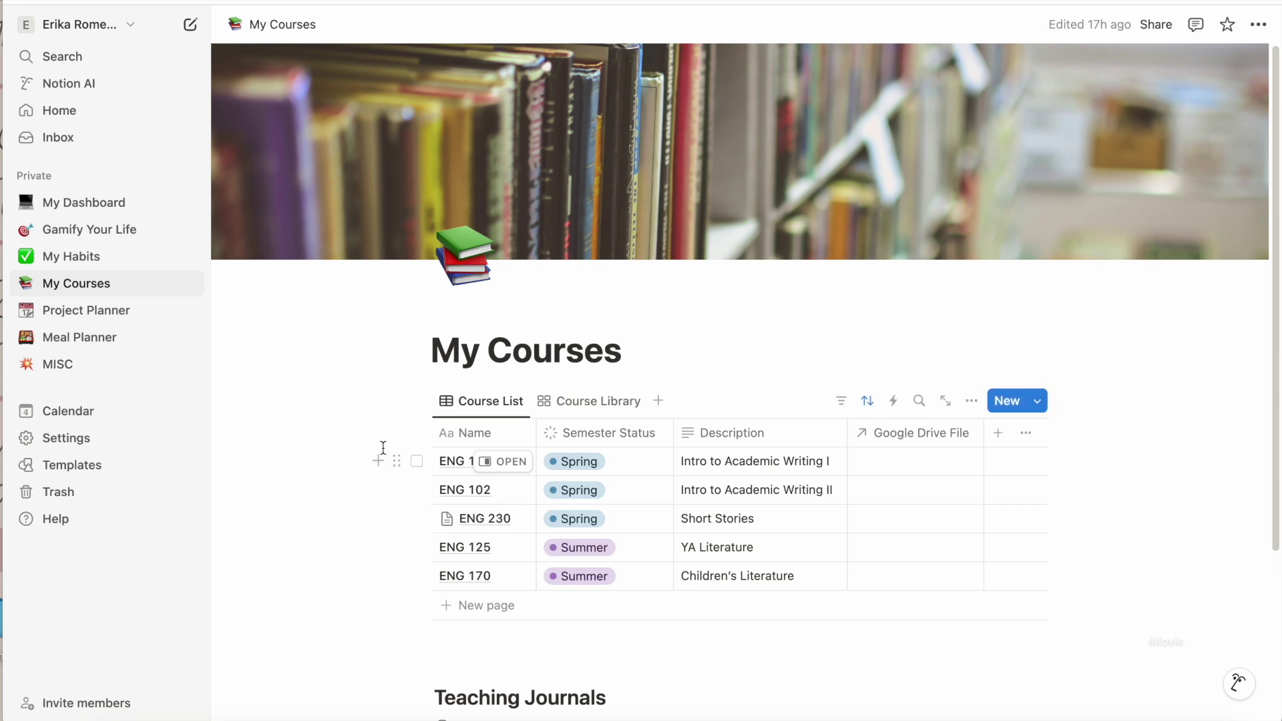
# Step: Switch to the Course Library view and look through its course cards
pyautogui.click(657, 400)
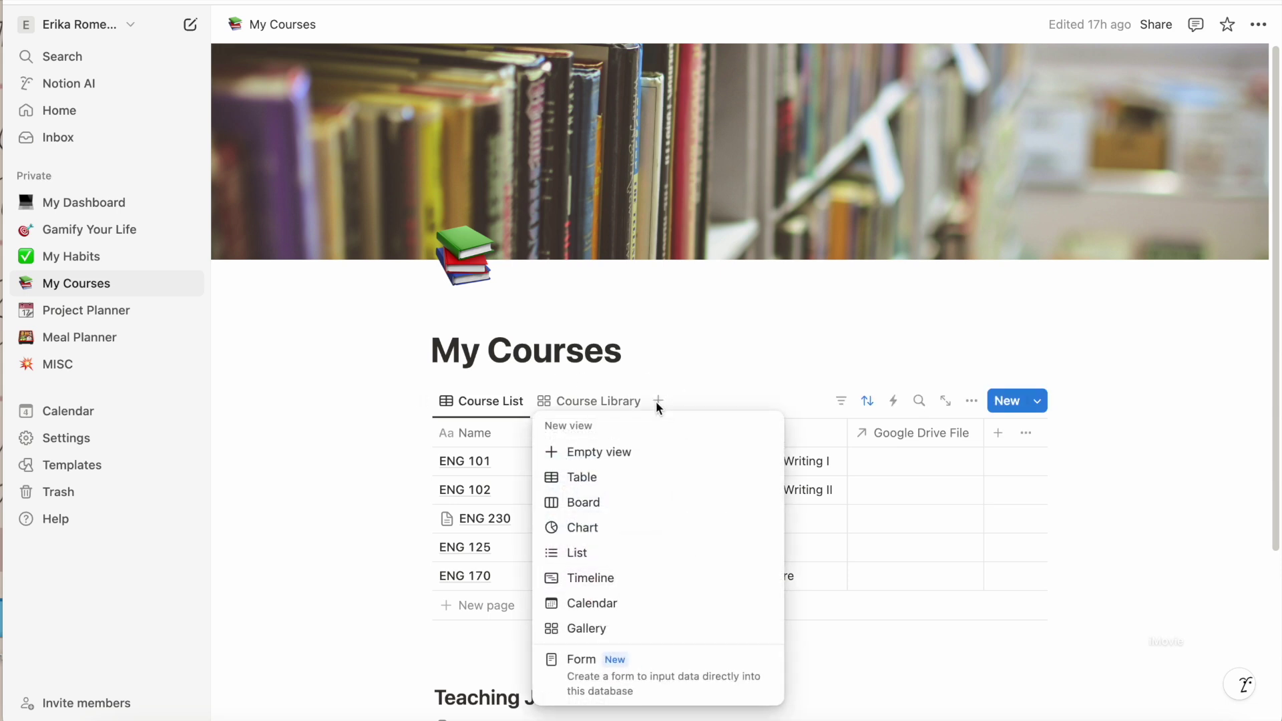
pyautogui.click(699, 357)
pyautogui.click(590, 404)
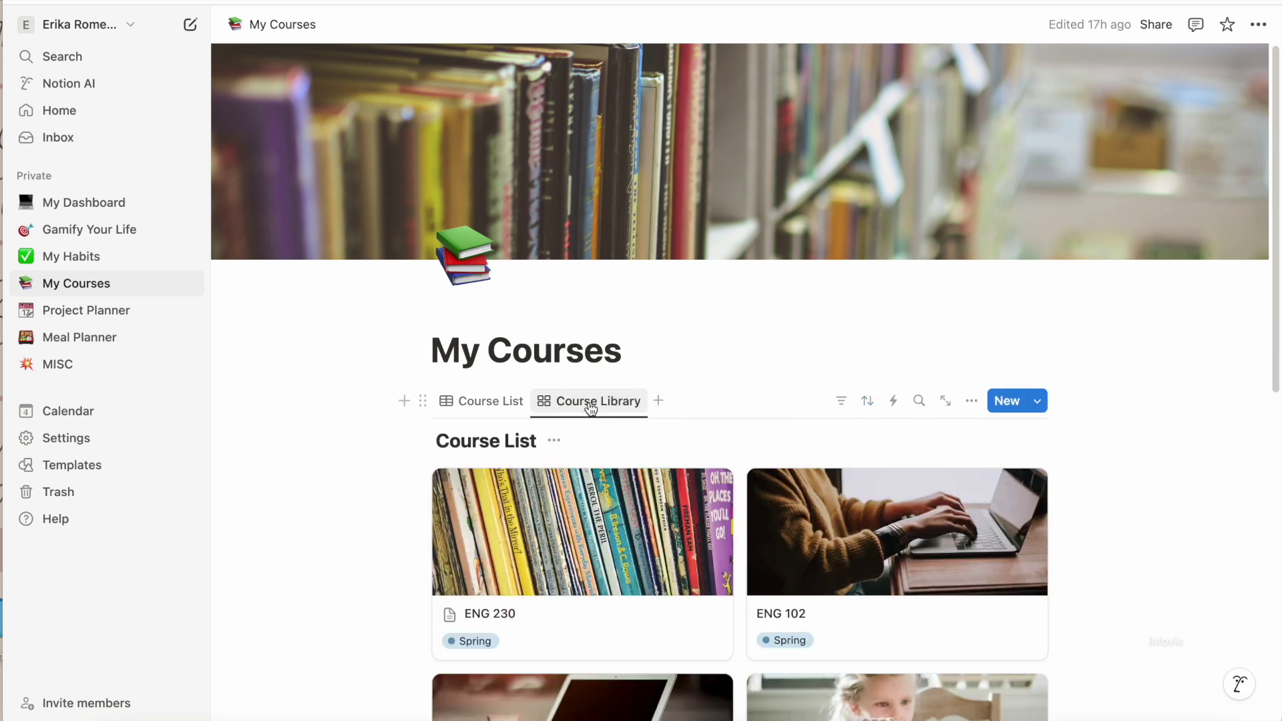
pyautogui.scroll(-5, 590, 407)
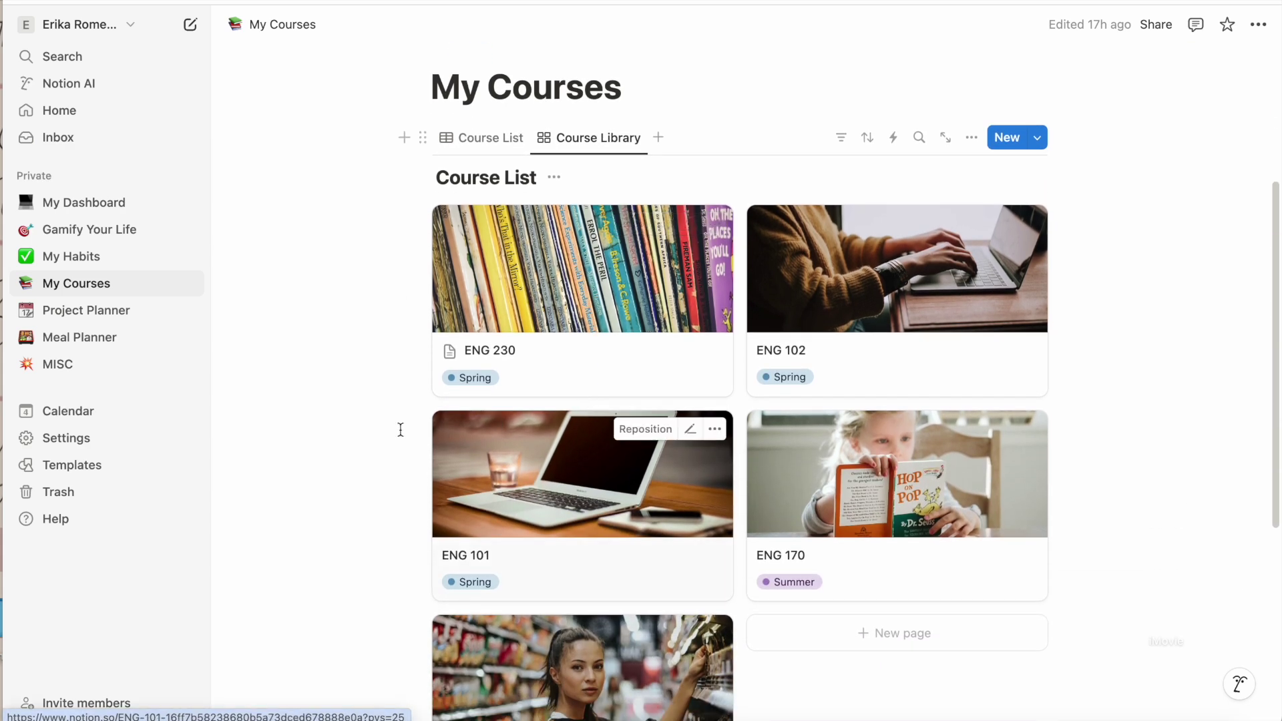
pyautogui.scroll(-2, 345, 427)
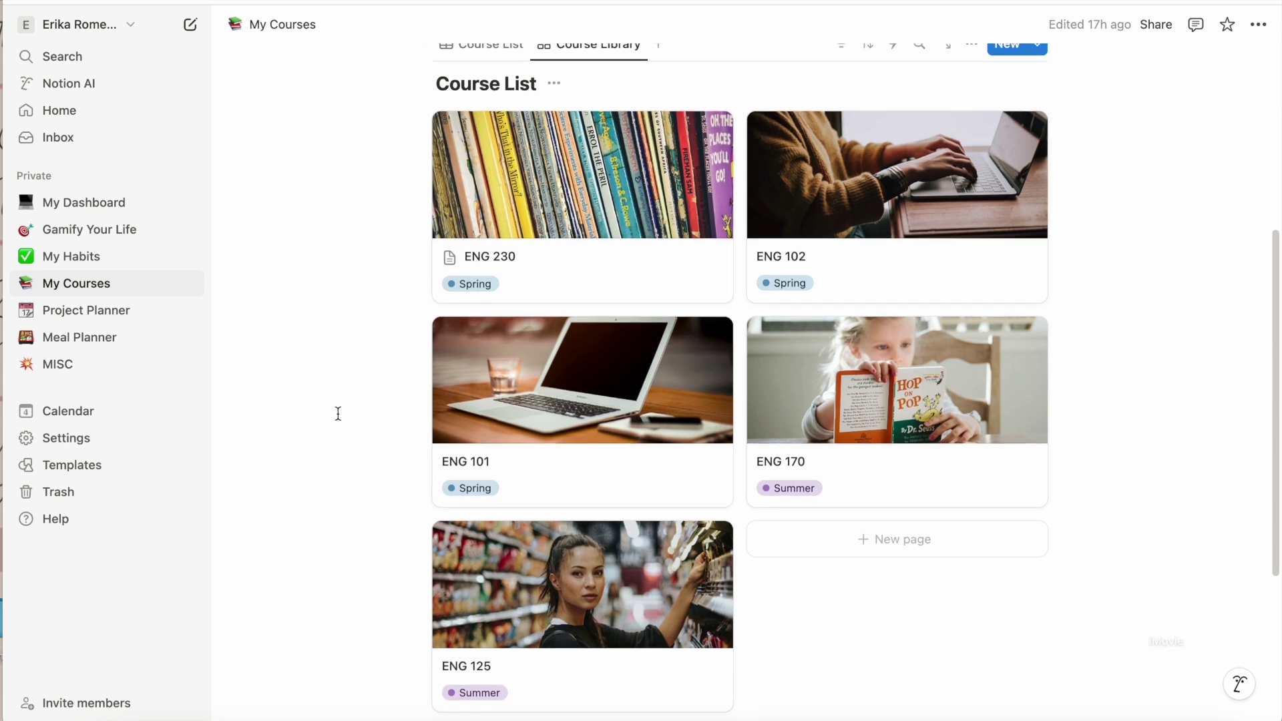
pyautogui.scroll(1, 338, 413)
pyautogui.scroll(3, 338, 414)
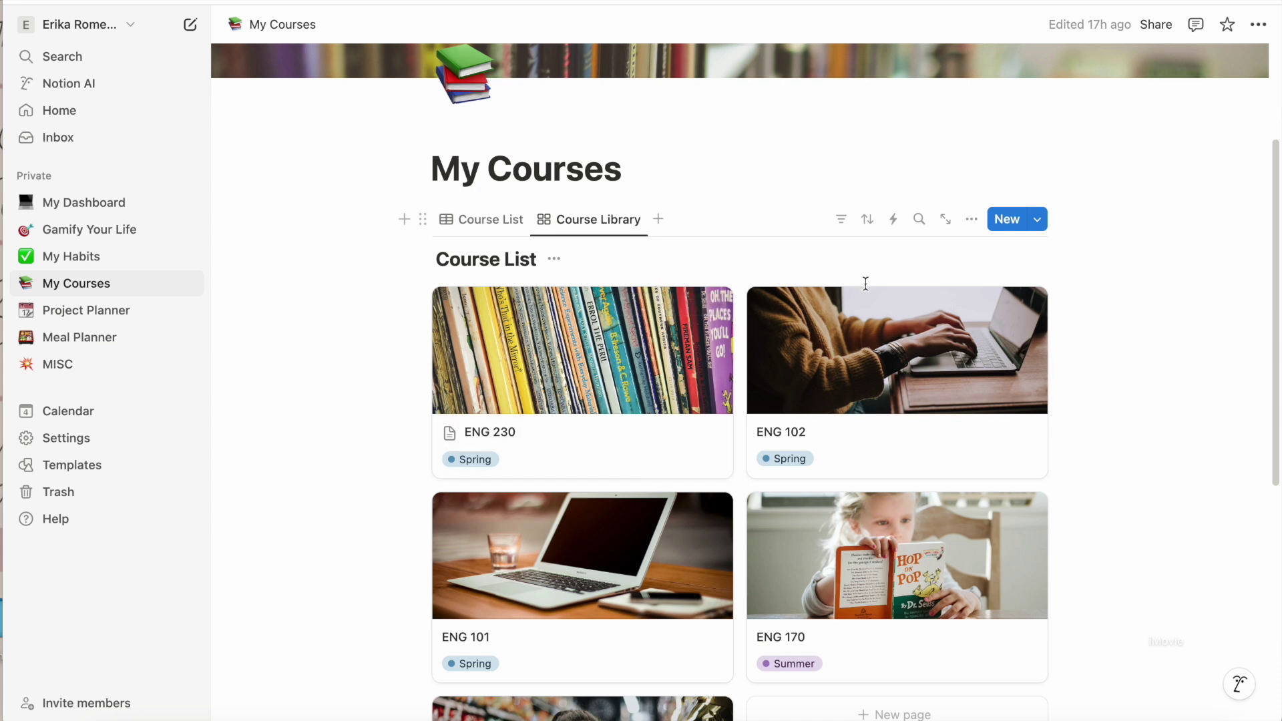
# Step: Filter the Course Library view to courses whose Semester Status is Spring
pyautogui.click(972, 222)
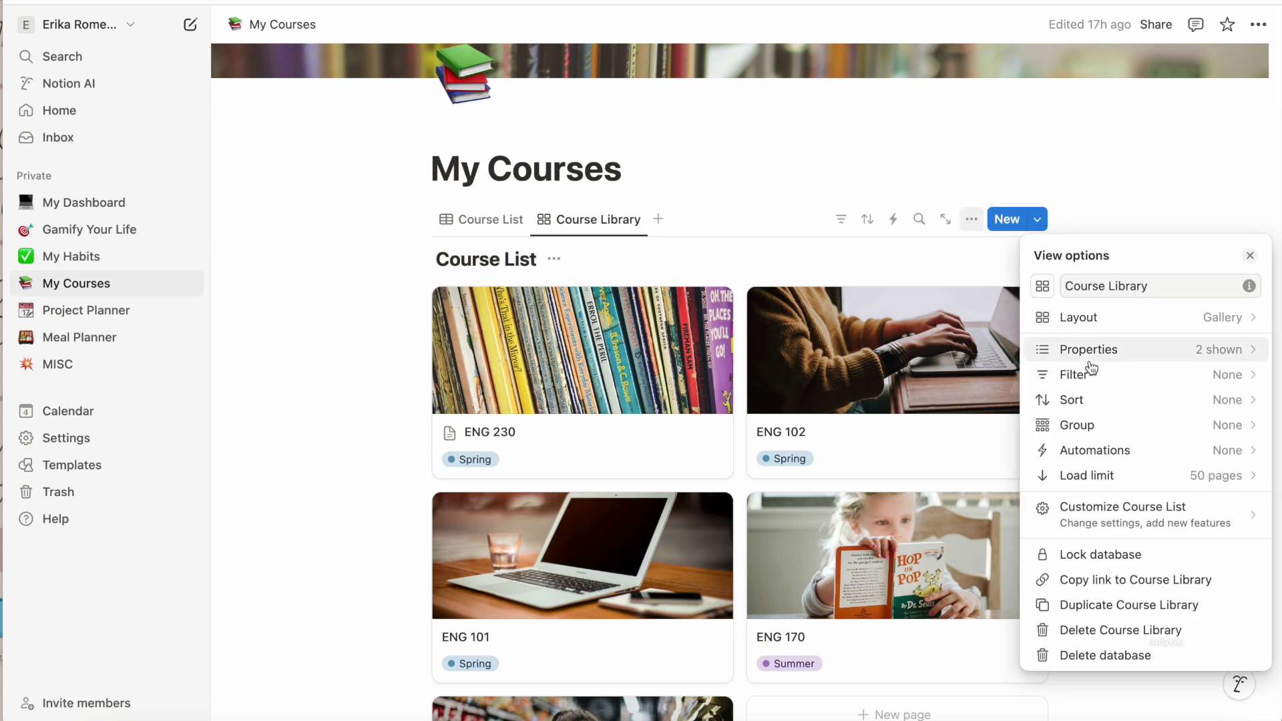
pyautogui.click(1111, 378)
pyautogui.click(1105, 403)
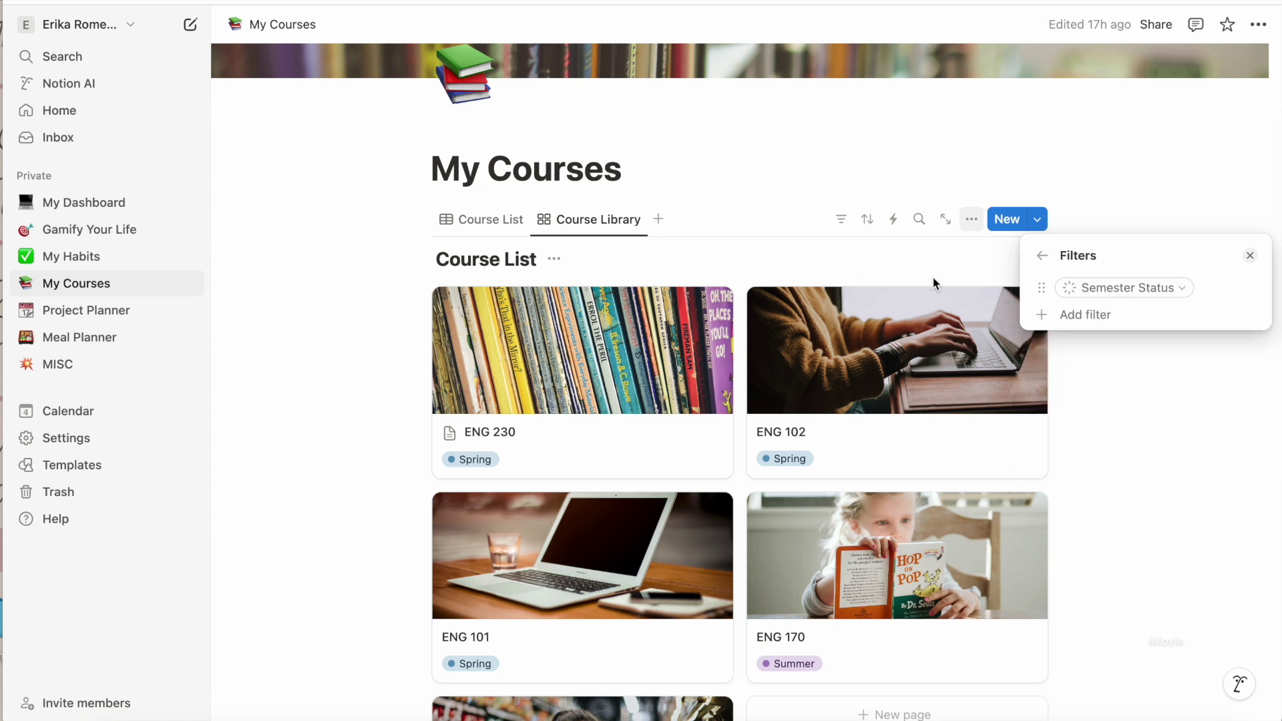
pyautogui.click(1136, 364)
pyautogui.click(971, 220)
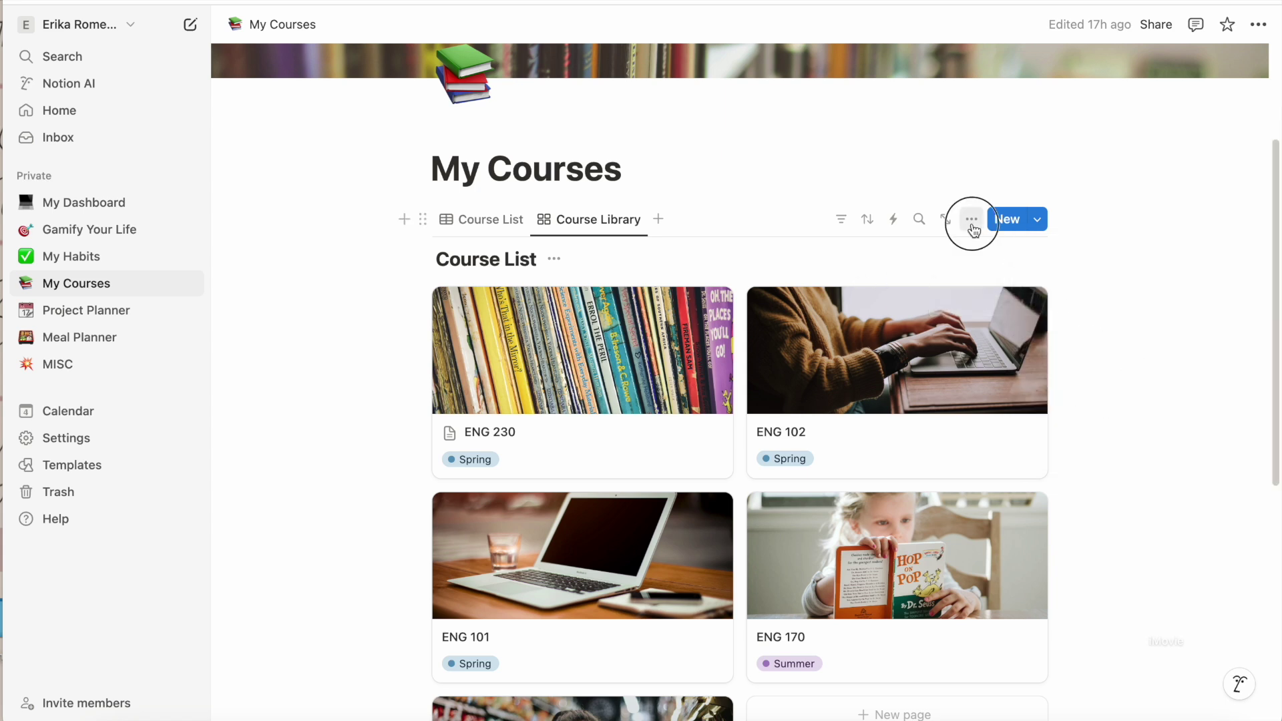
pyautogui.click(1124, 373)
pyautogui.click(1134, 289)
pyautogui.click(1044, 363)
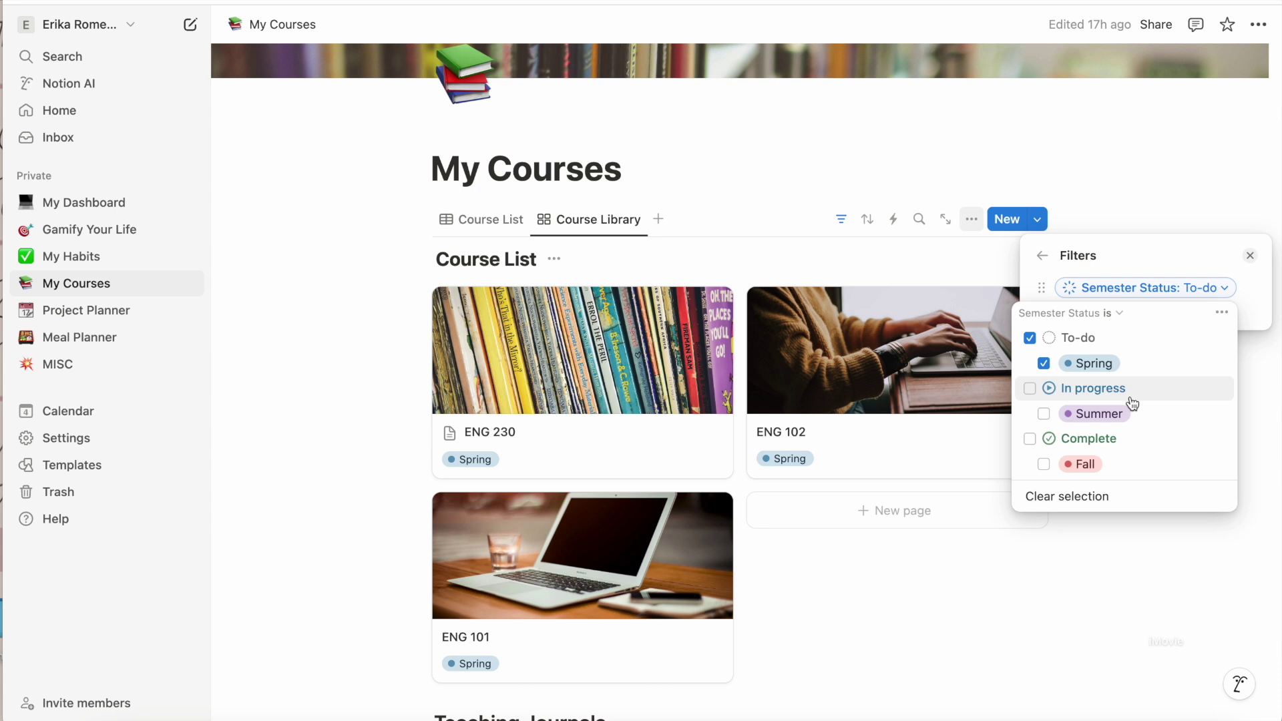
pyautogui.click(1140, 531)
pyautogui.scroll(-2, 1139, 532)
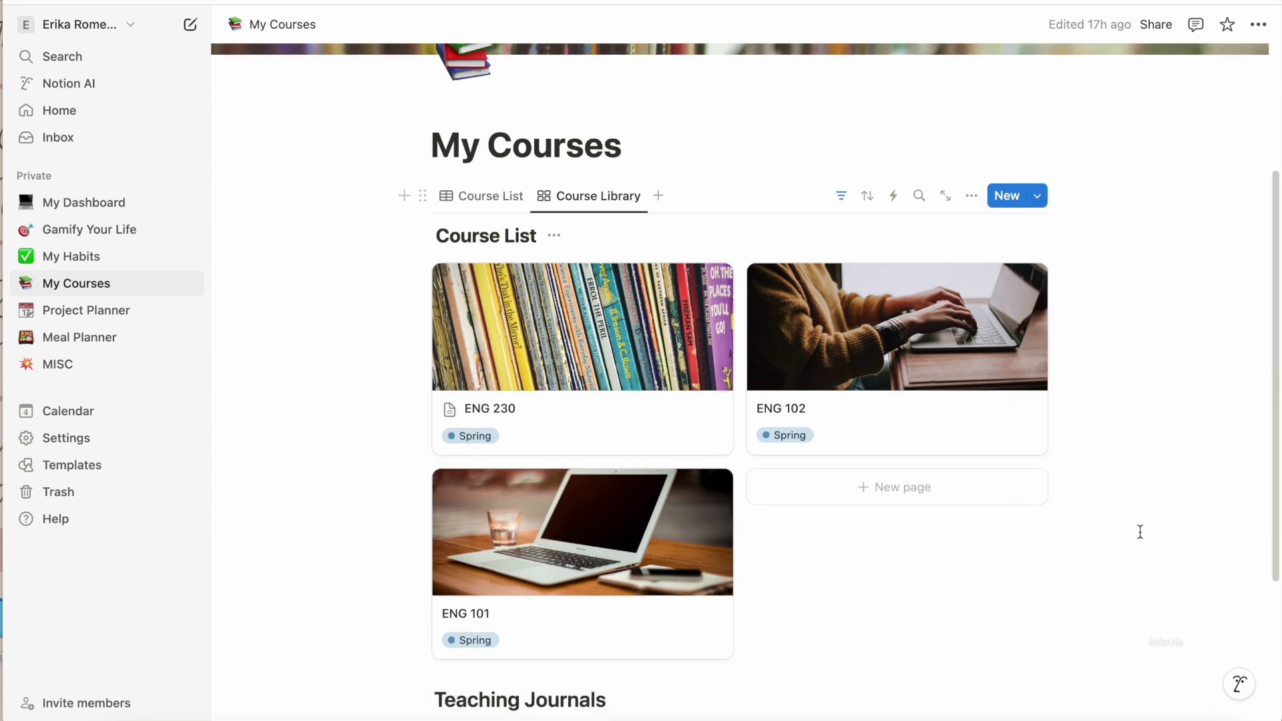
# Step: Change the Course Library's Semester Status filter from Spring to Summer
pyautogui.click(971, 179)
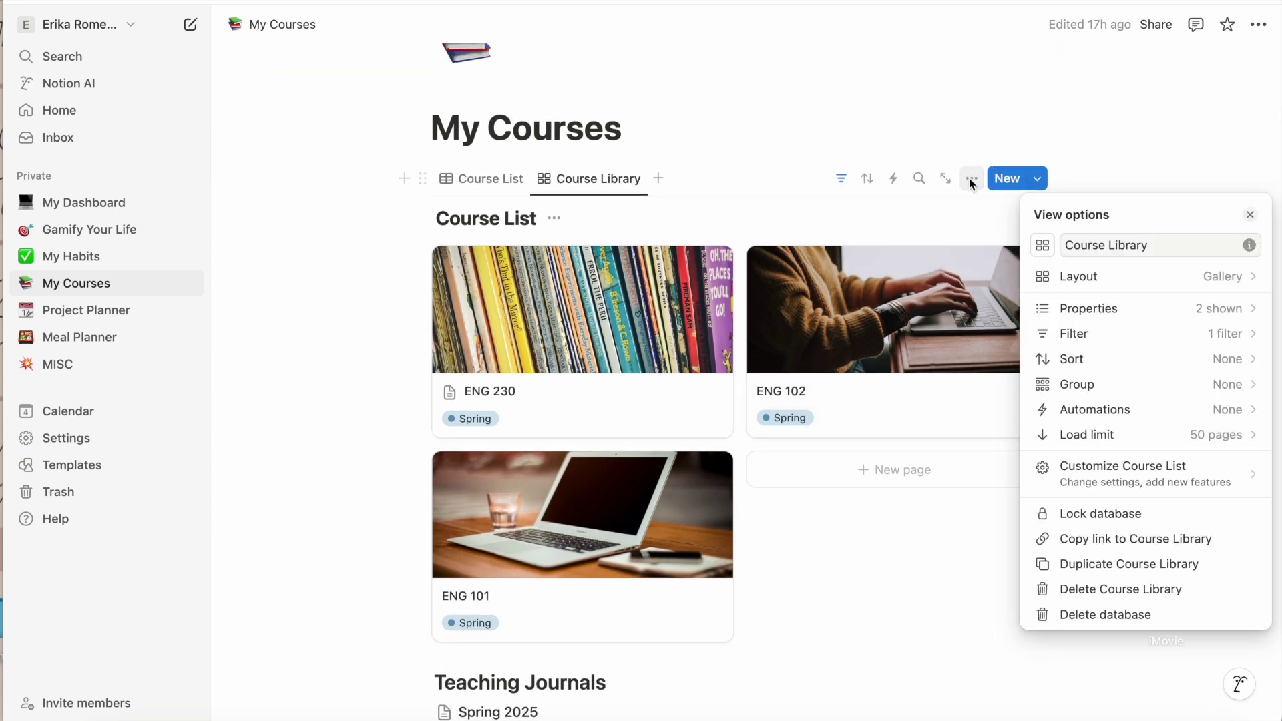
pyautogui.click(1179, 344)
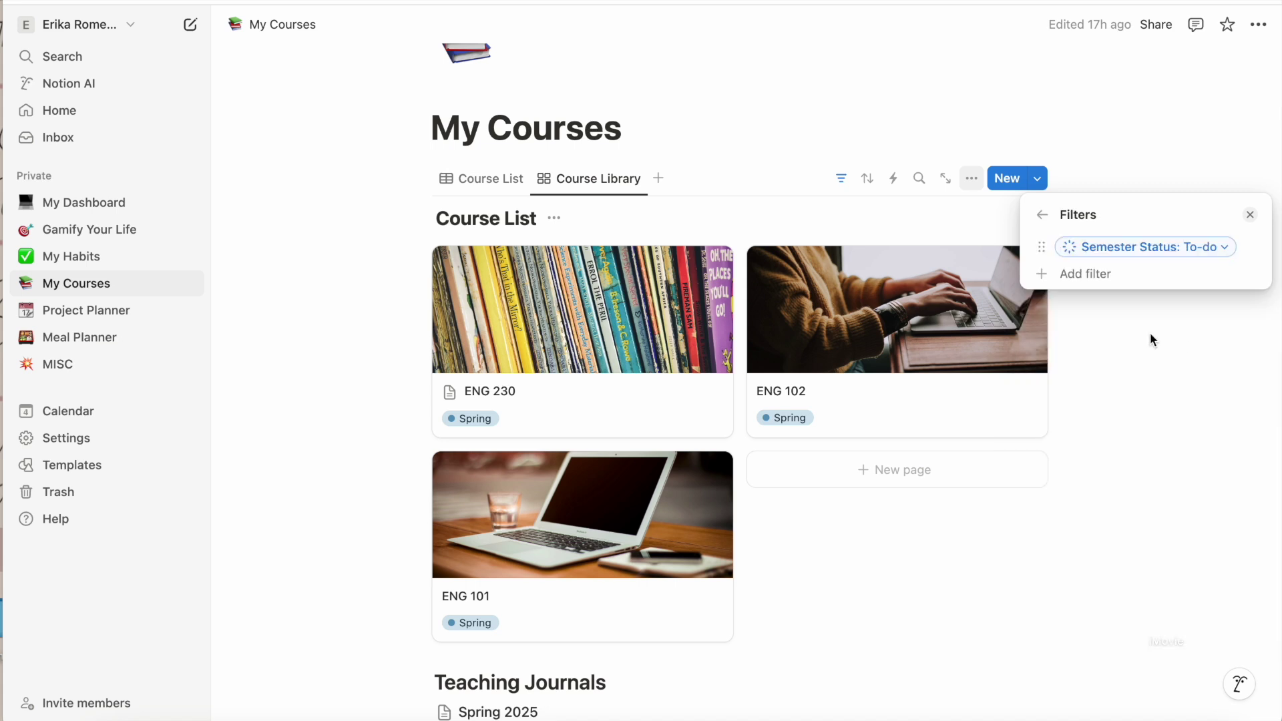
pyautogui.click(1118, 261)
pyautogui.click(1065, 323)
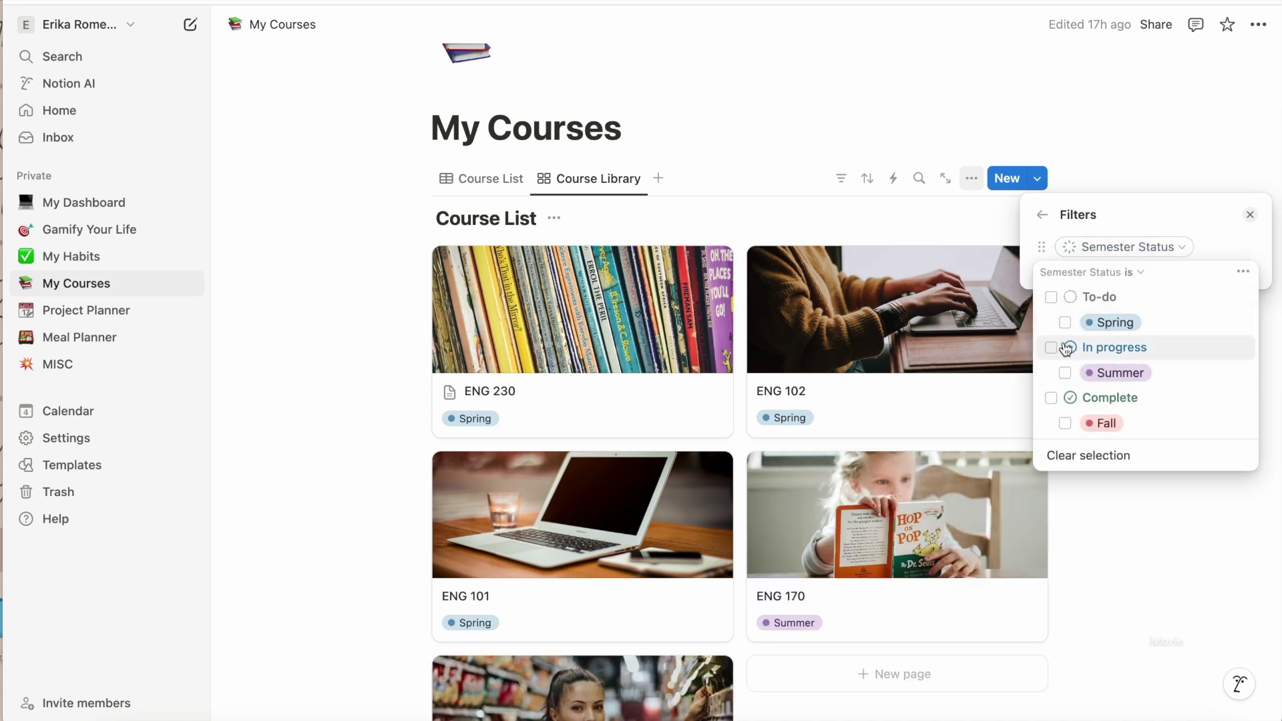
pyautogui.click(1065, 372)
pyautogui.click(1192, 155)
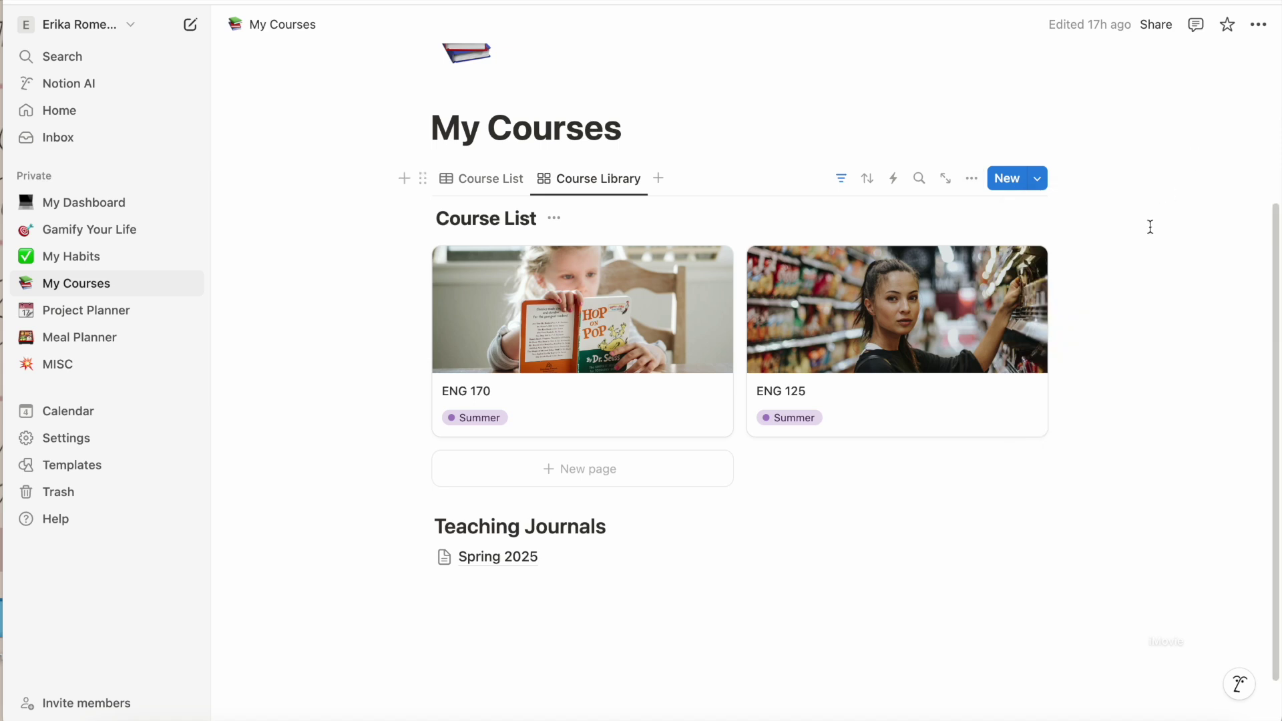
# Step: Clear the In progress and Summer selection from the Course Library's Semester Status filter
pyautogui.click(976, 181)
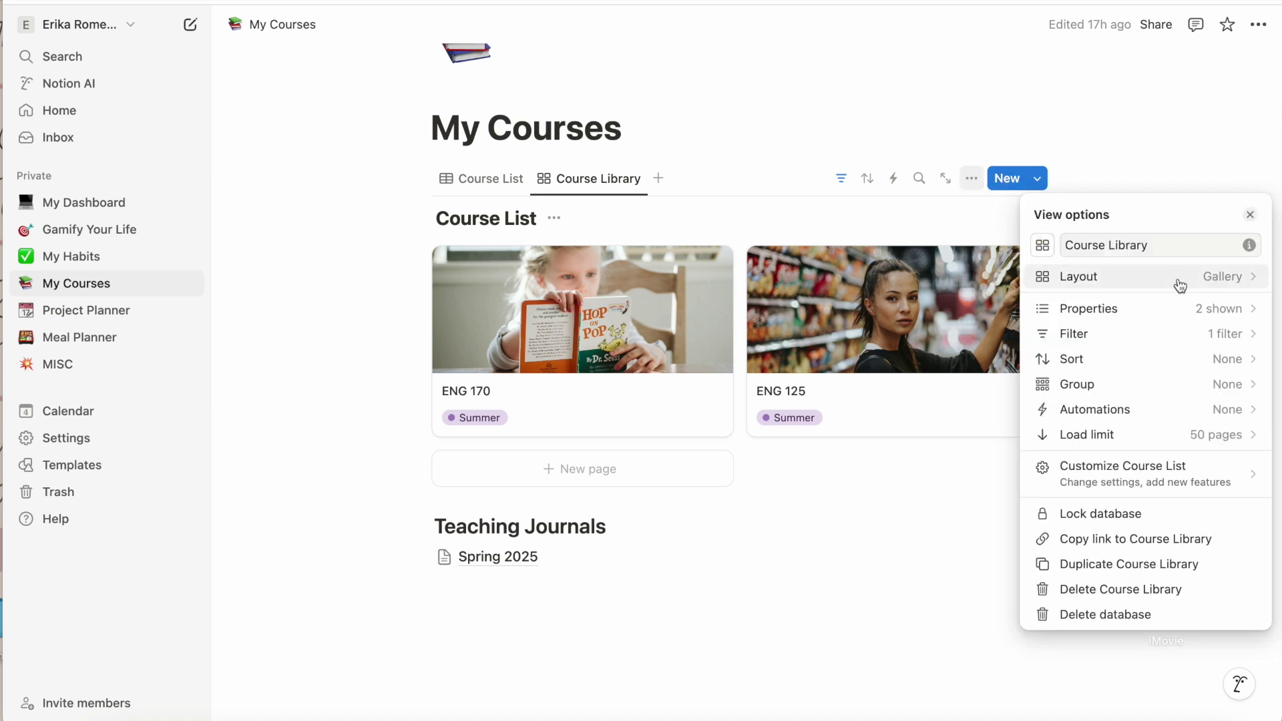
pyautogui.click(1212, 330)
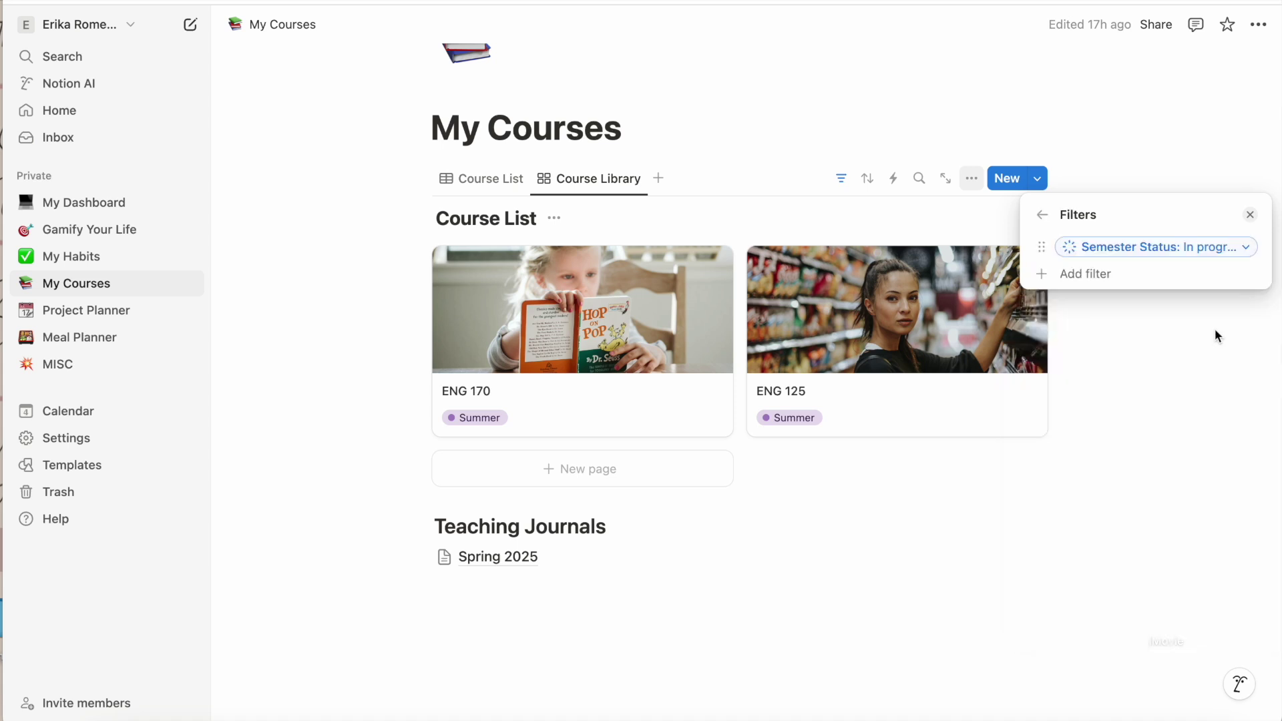
pyautogui.click(1134, 260)
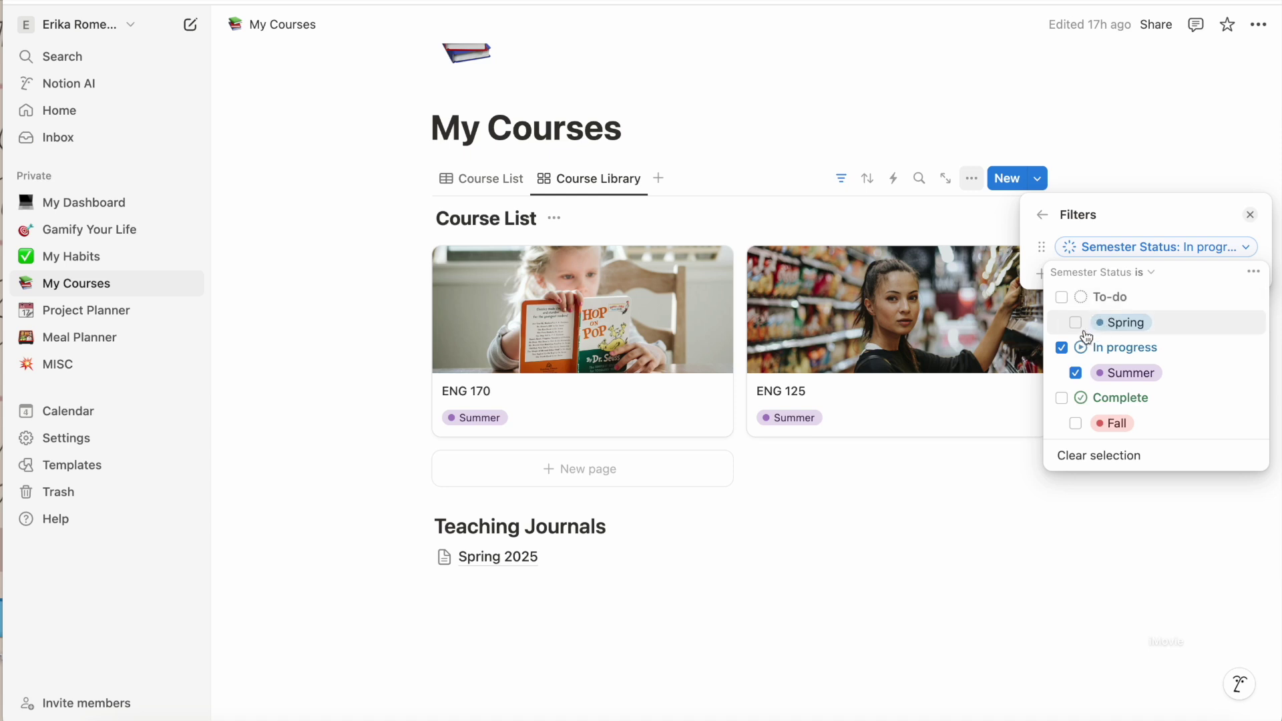
pyautogui.click(1061, 347)
pyautogui.click(1189, 173)
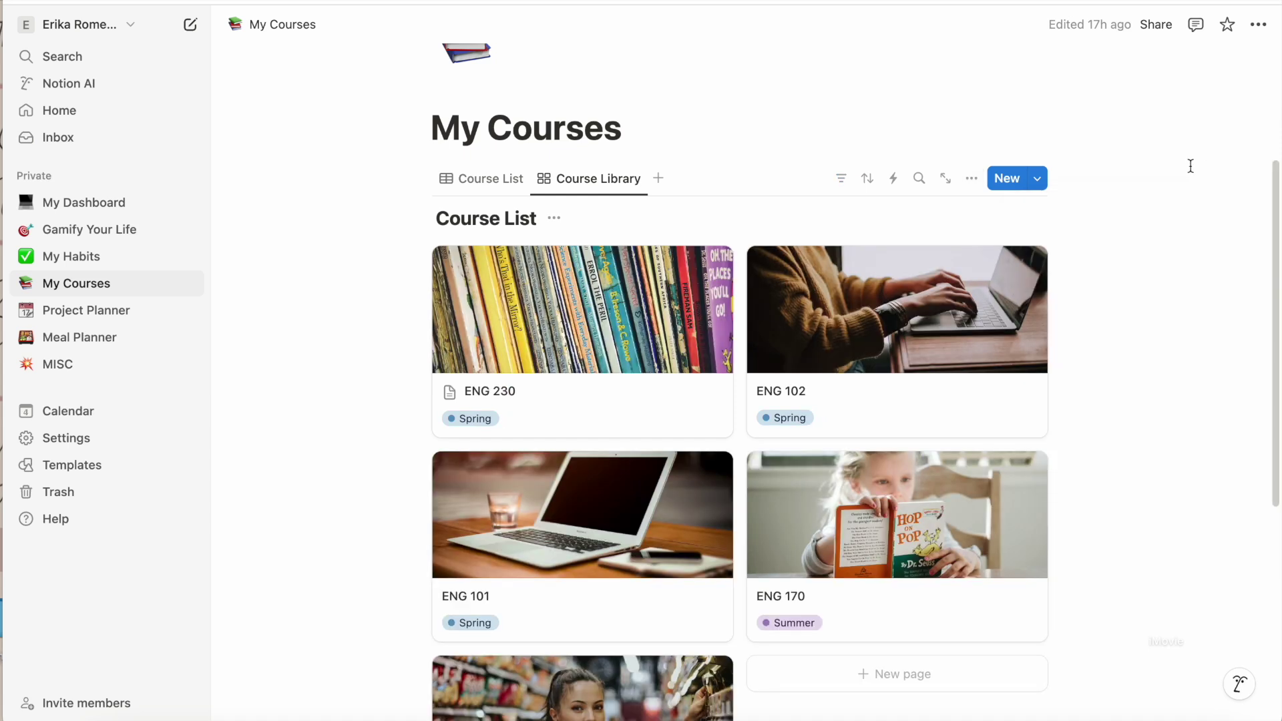
# Step: Switch to the Course List table and add a new property of type Status
pyautogui.click(491, 182)
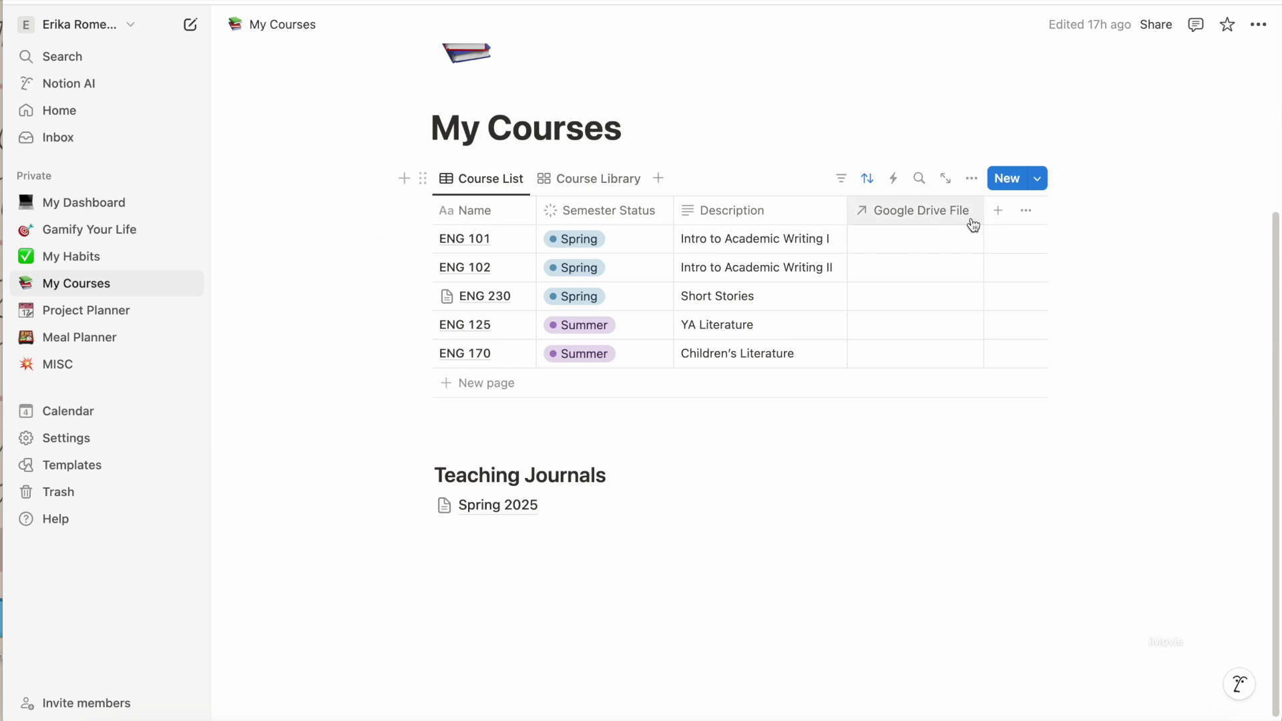
pyautogui.click(999, 217)
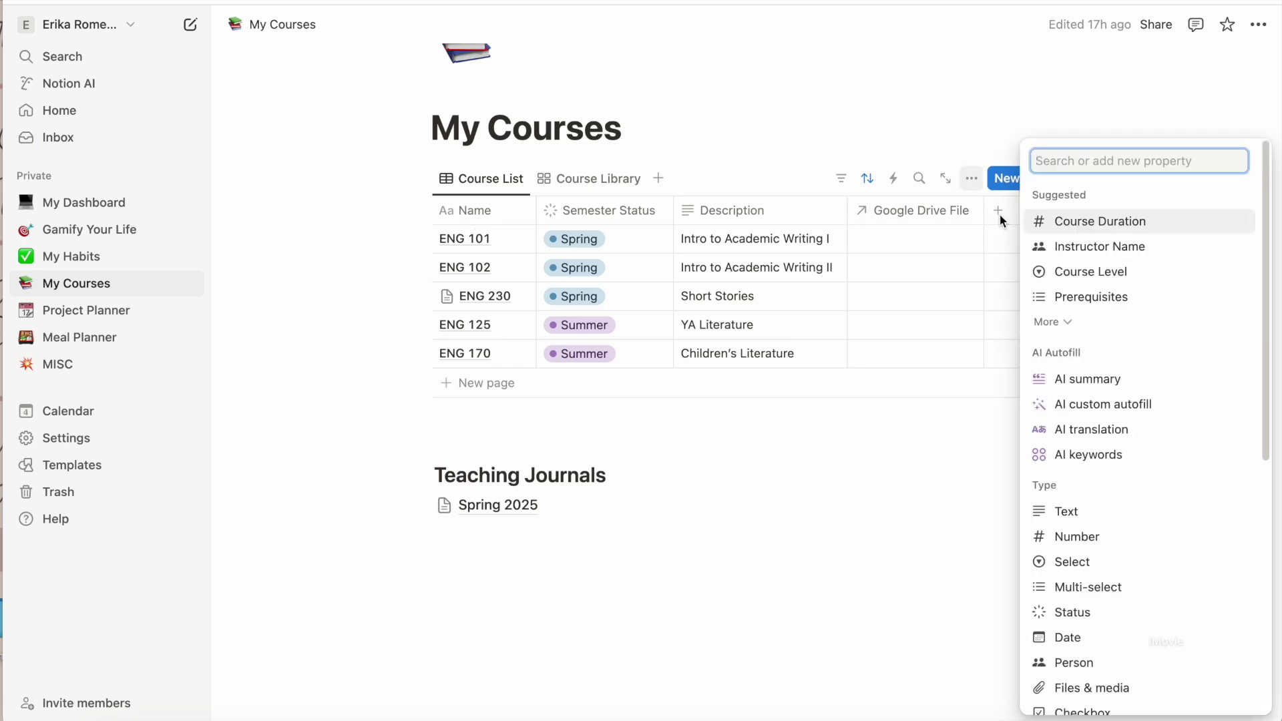
pyautogui.write('sta')
pyautogui.press('BackSpace')
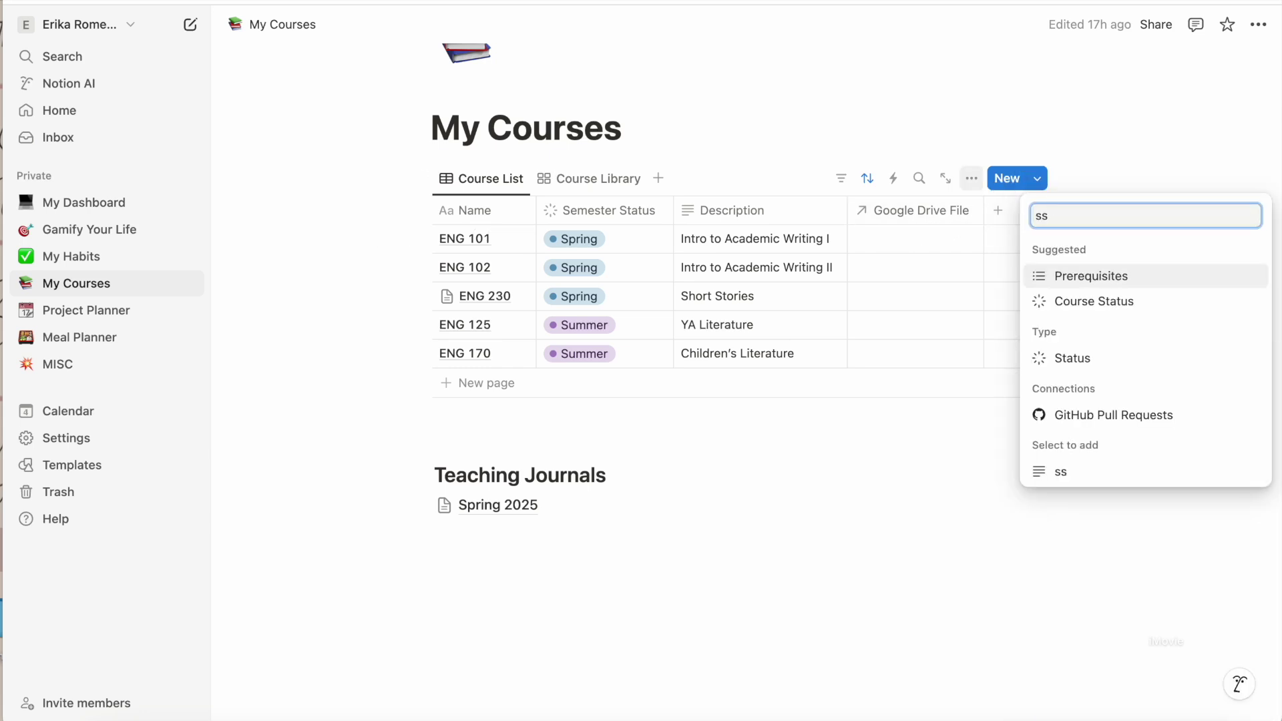
pyautogui.write('atis')
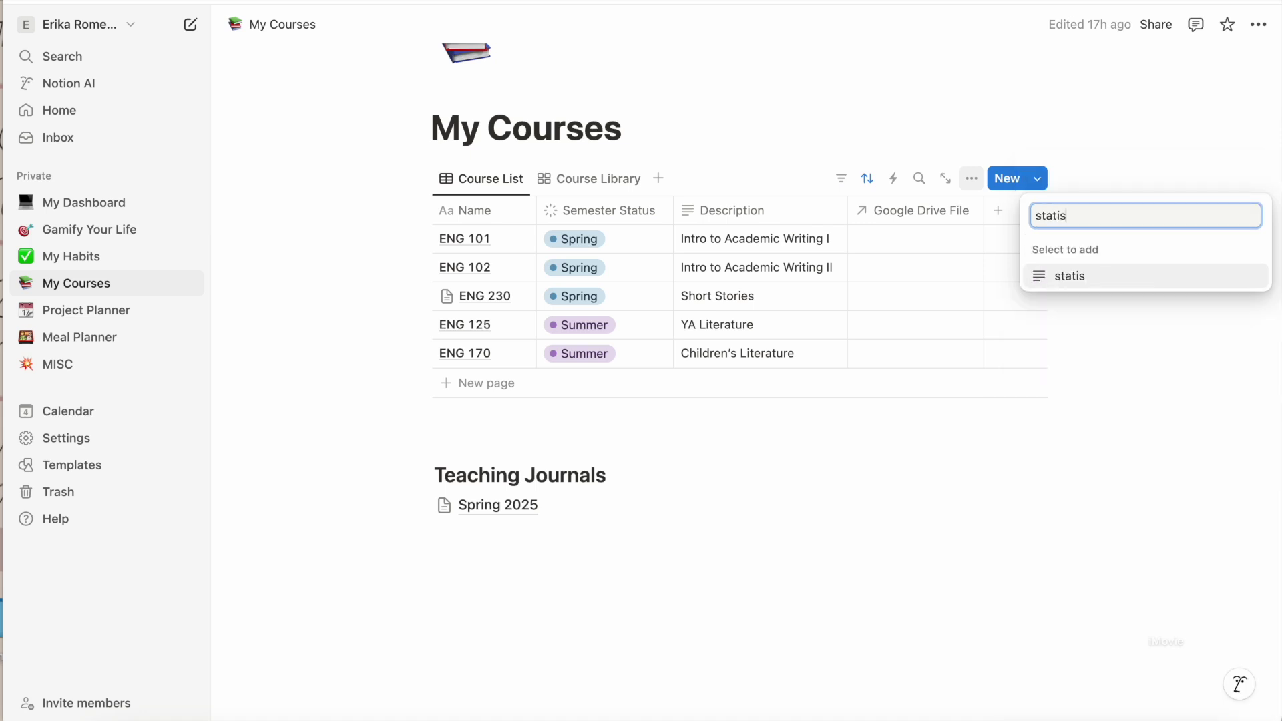
pyautogui.press('BackSpace')
pyautogui.press('BackSpace')
pyautogui.write('us')
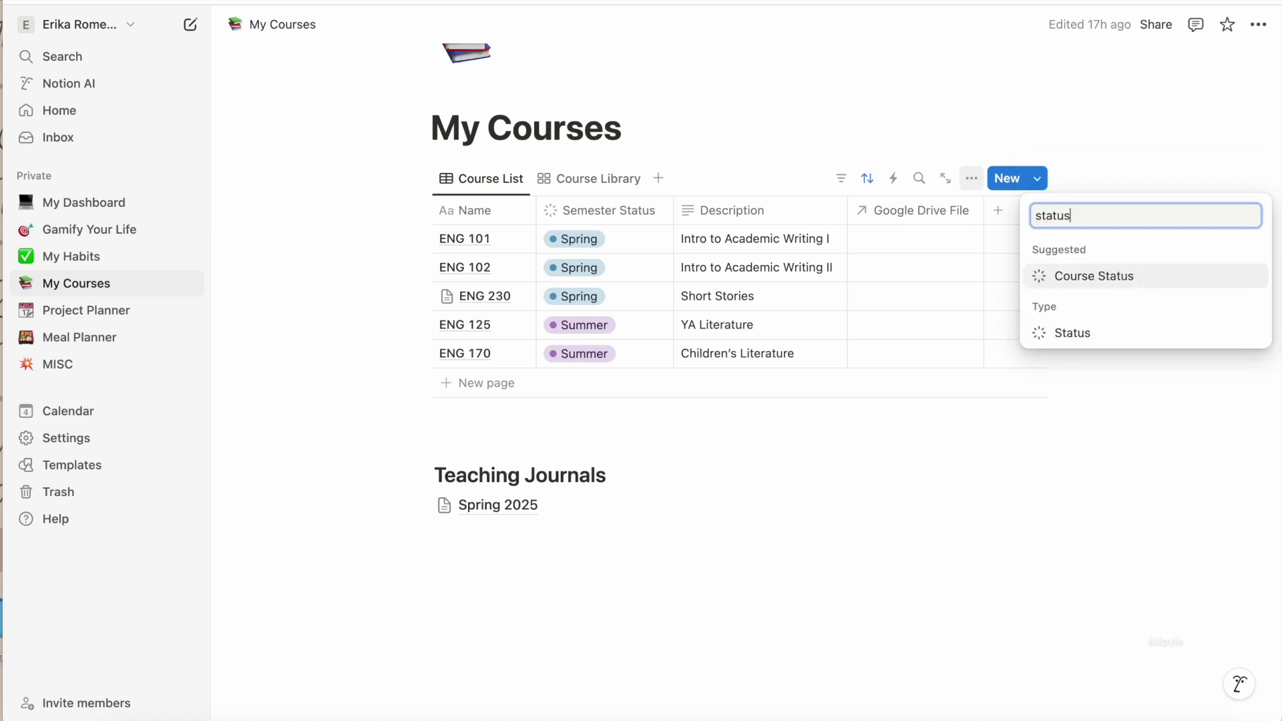
pyautogui.click(1073, 330)
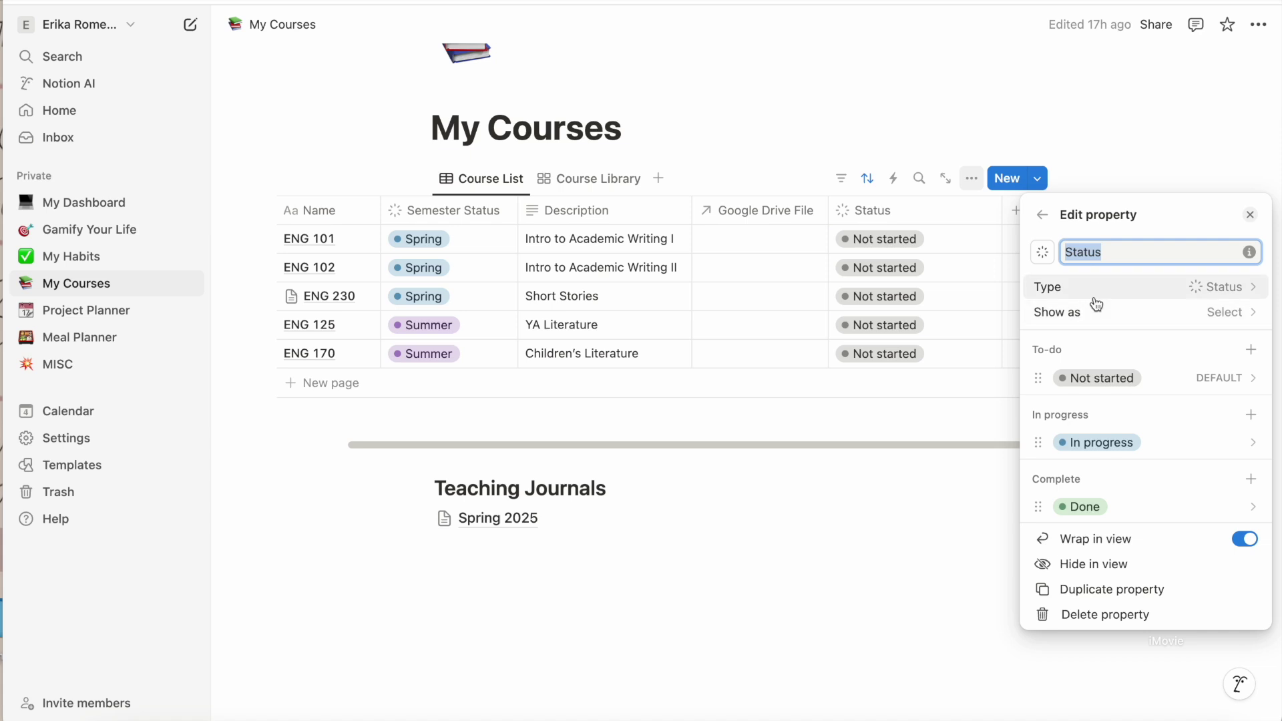
# Step: Rename the new status property Year Status, leaving it shown as Select
pyautogui.press('Left')
pyautogui.write('Year')
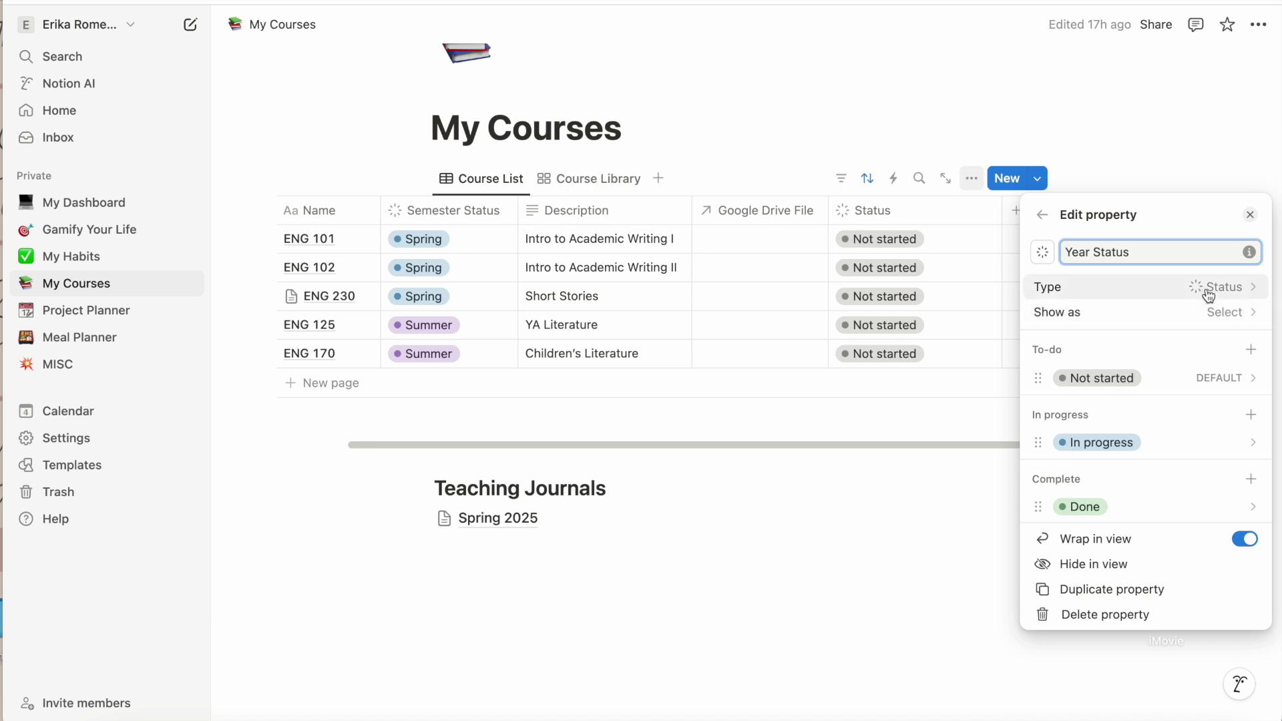
pyautogui.click(1224, 313)
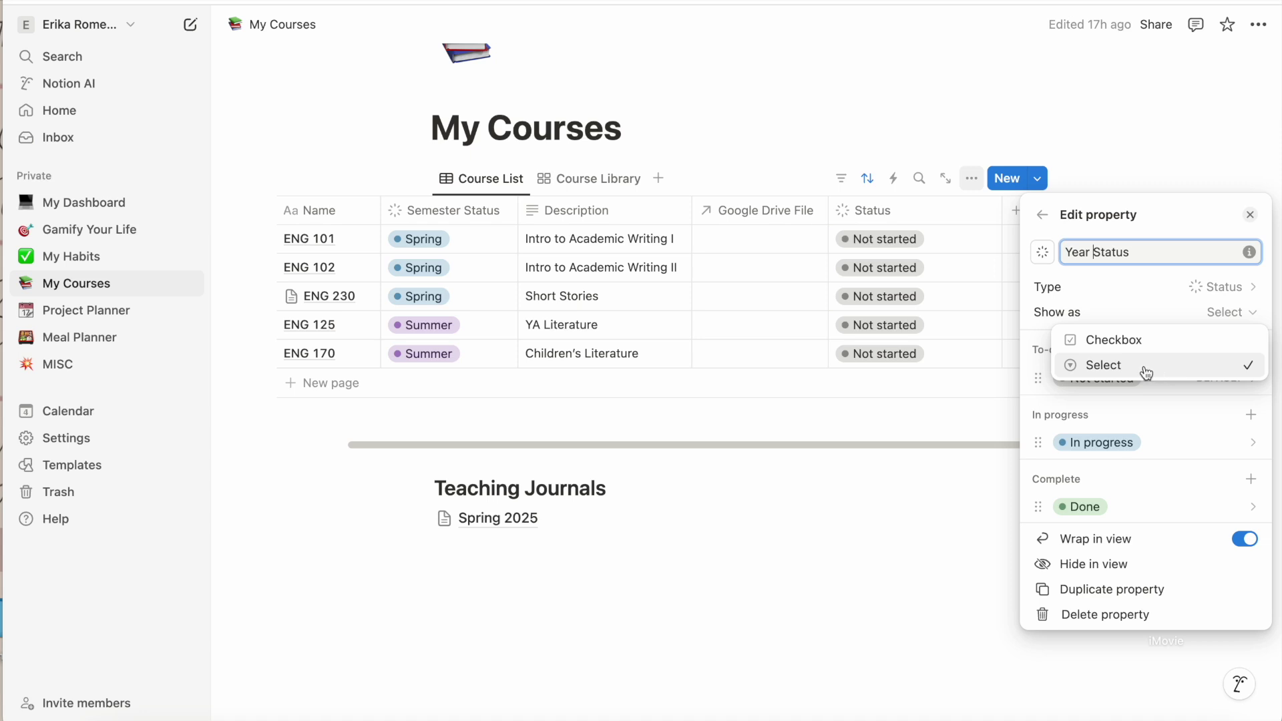
pyautogui.click(1192, 215)
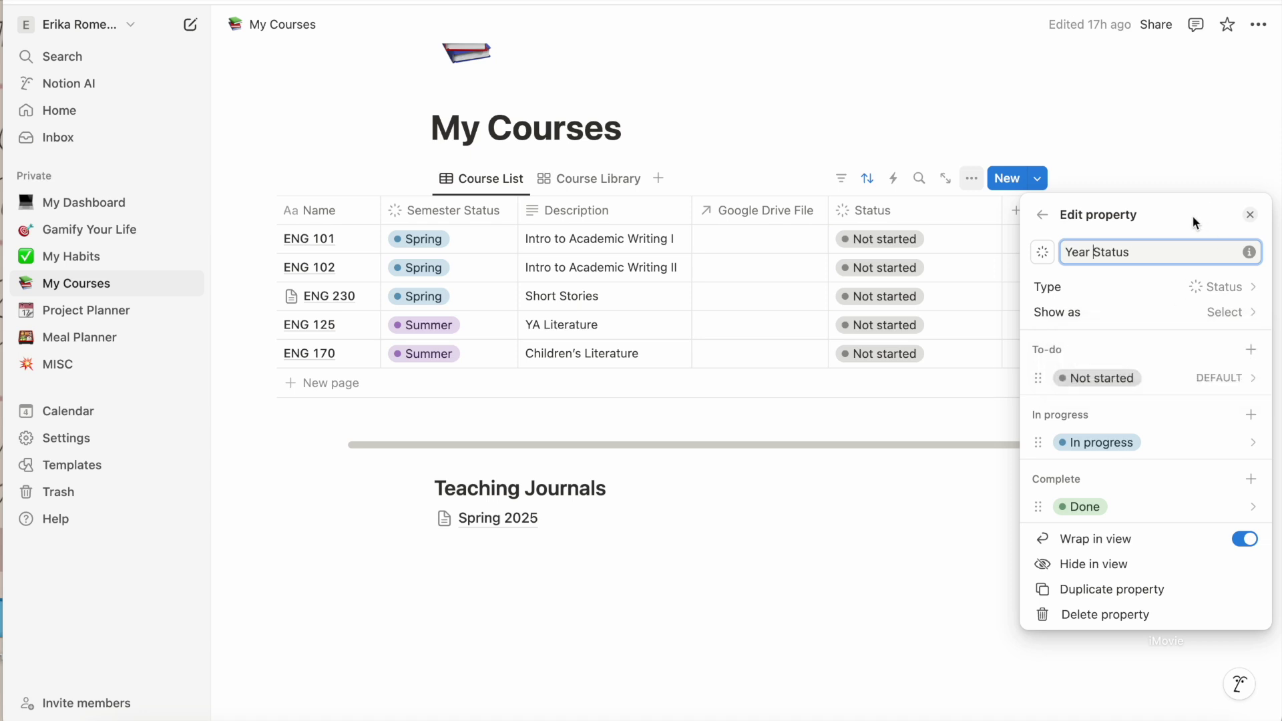
# Step: Rename the Not started option of the Year Status property to 2024
pyautogui.click(1103, 395)
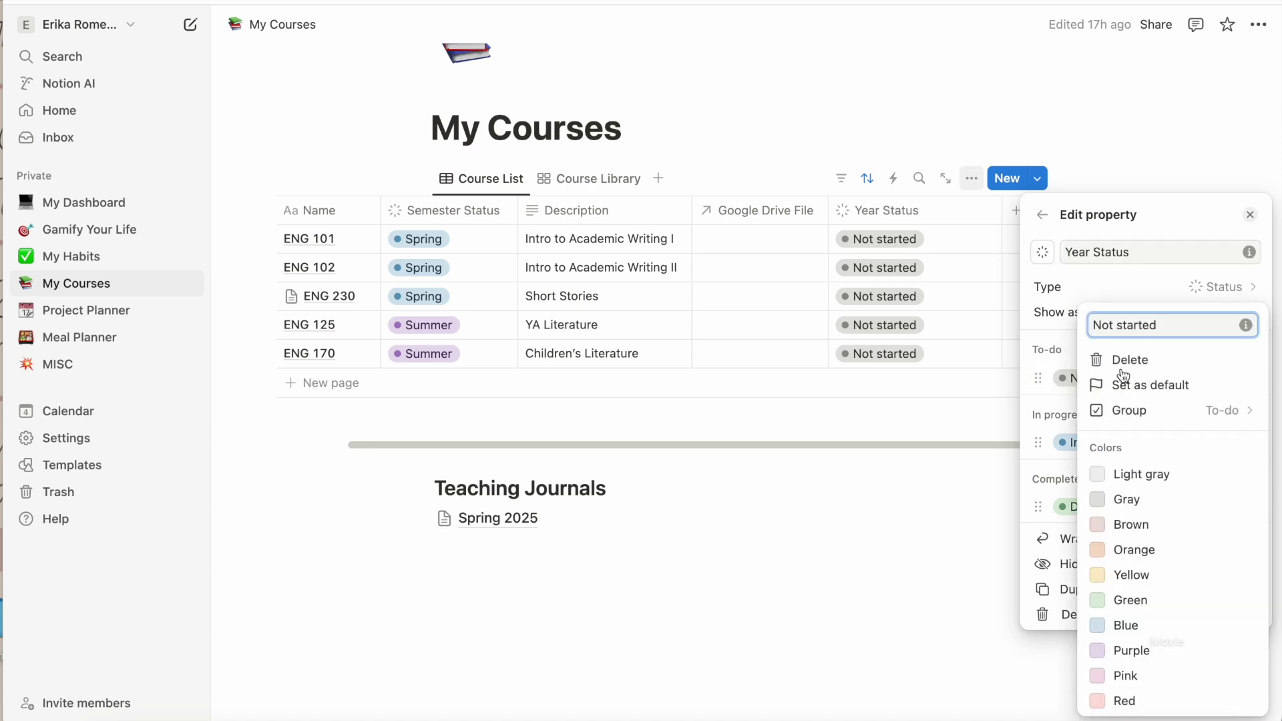
pyautogui.tripleClick(1149, 325)
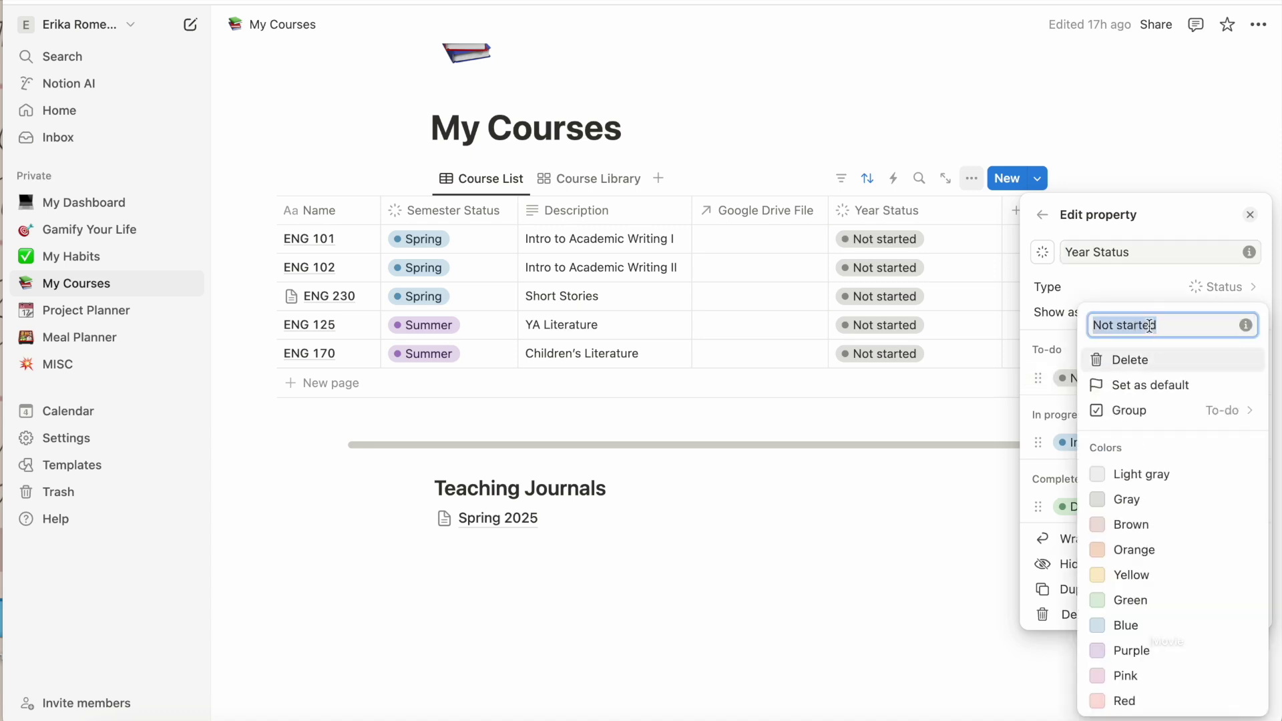
pyautogui.write('2024')
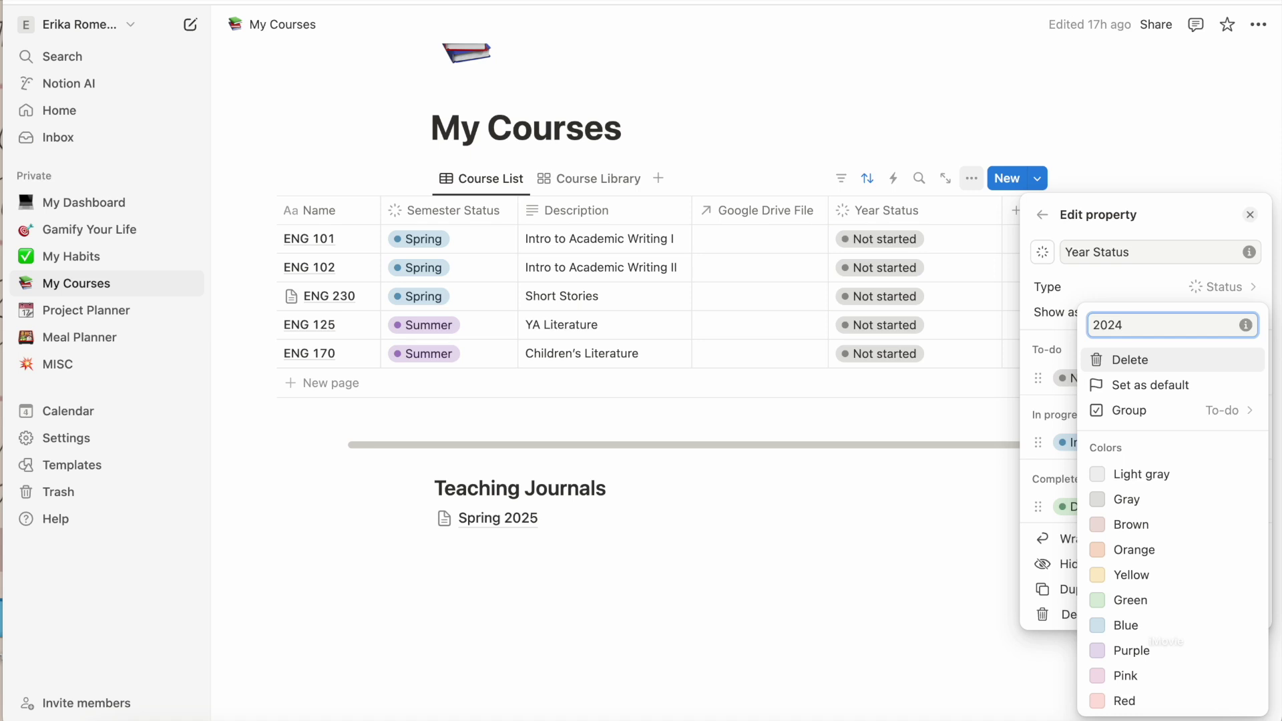
pyautogui.click(1140, 304)
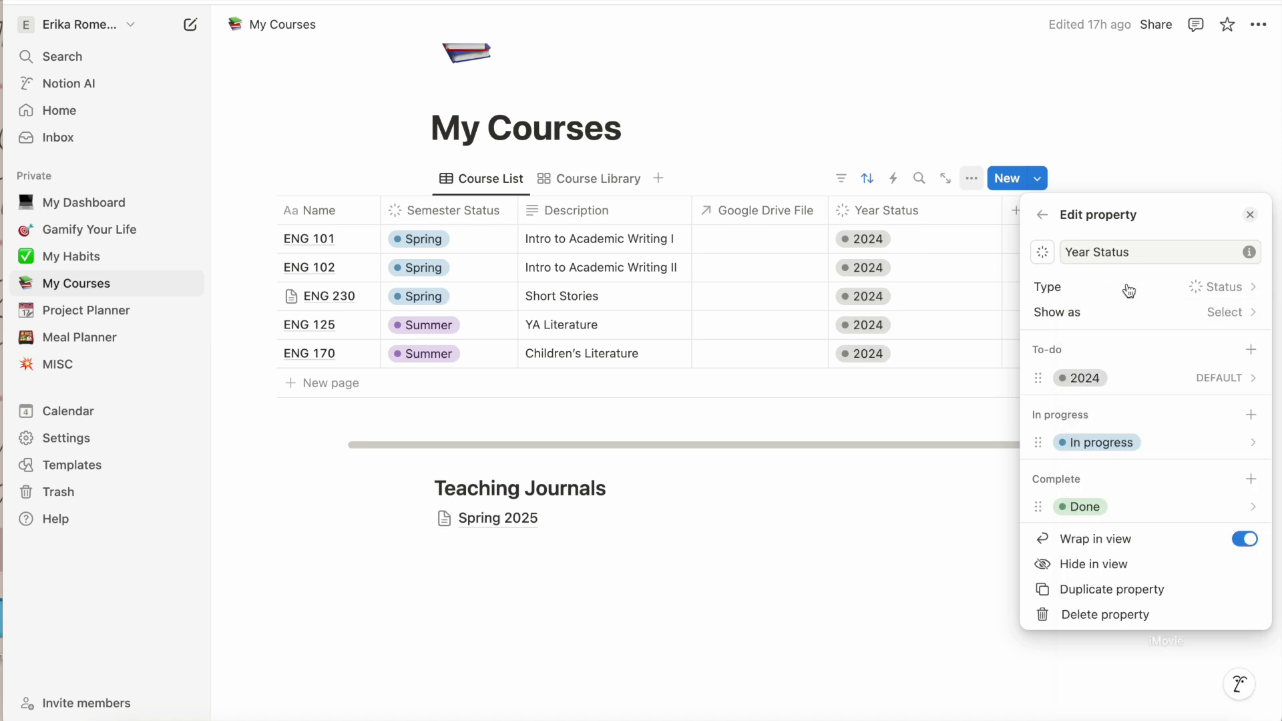
# Step: Rename the Year Status property's In progress option to 2025 and its Done option to 2026
pyautogui.click(1099, 444)
pyautogui.tripleClick(1132, 37)
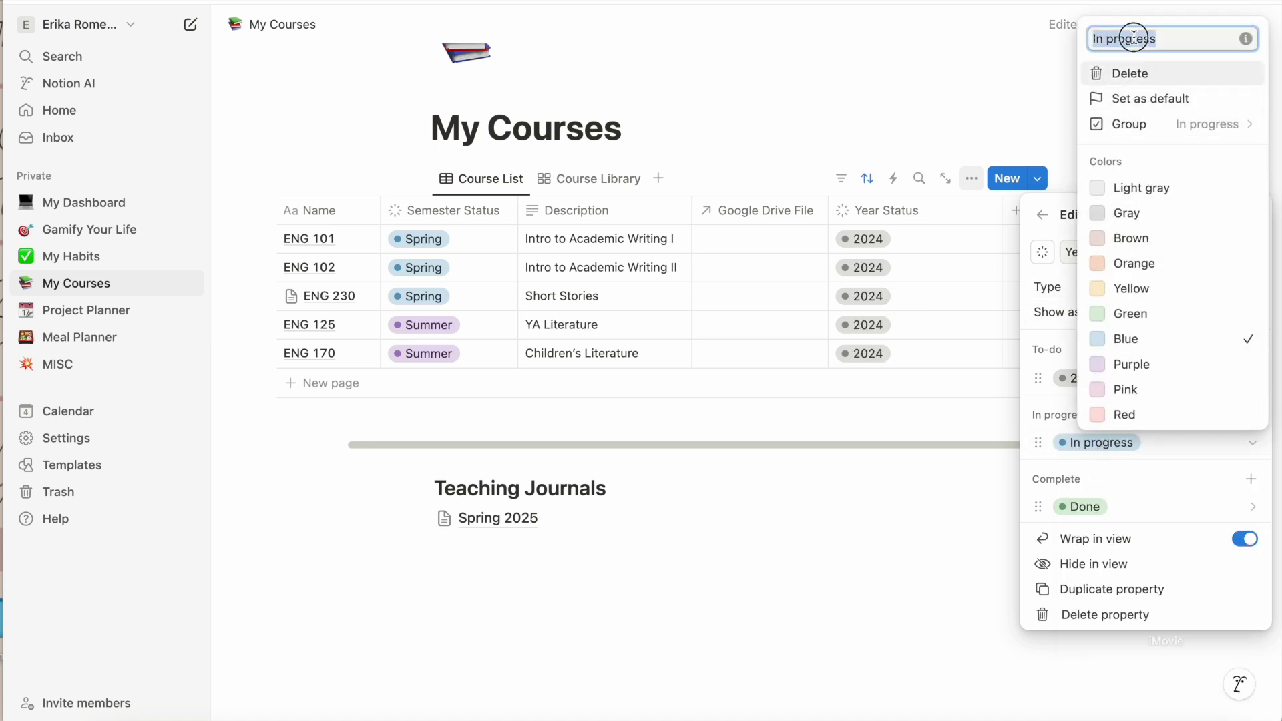
pyautogui.write('2025')
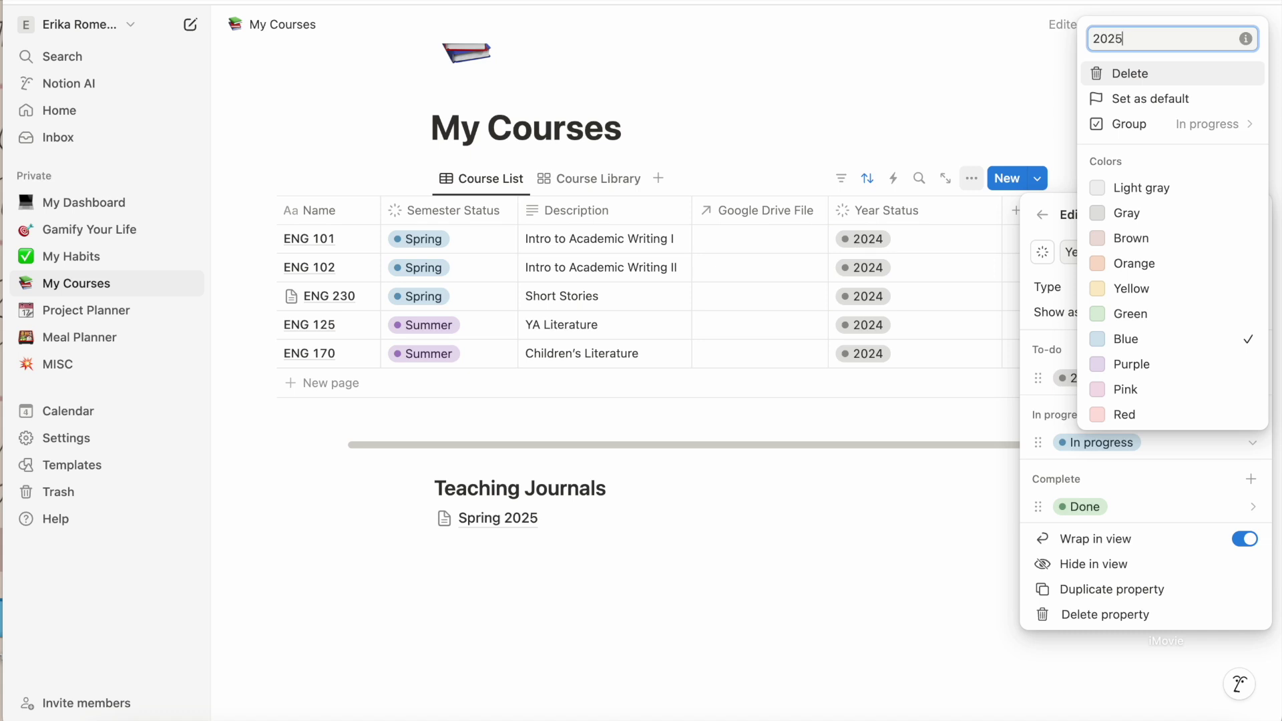
pyautogui.click(1055, 203)
pyautogui.click(1081, 508)
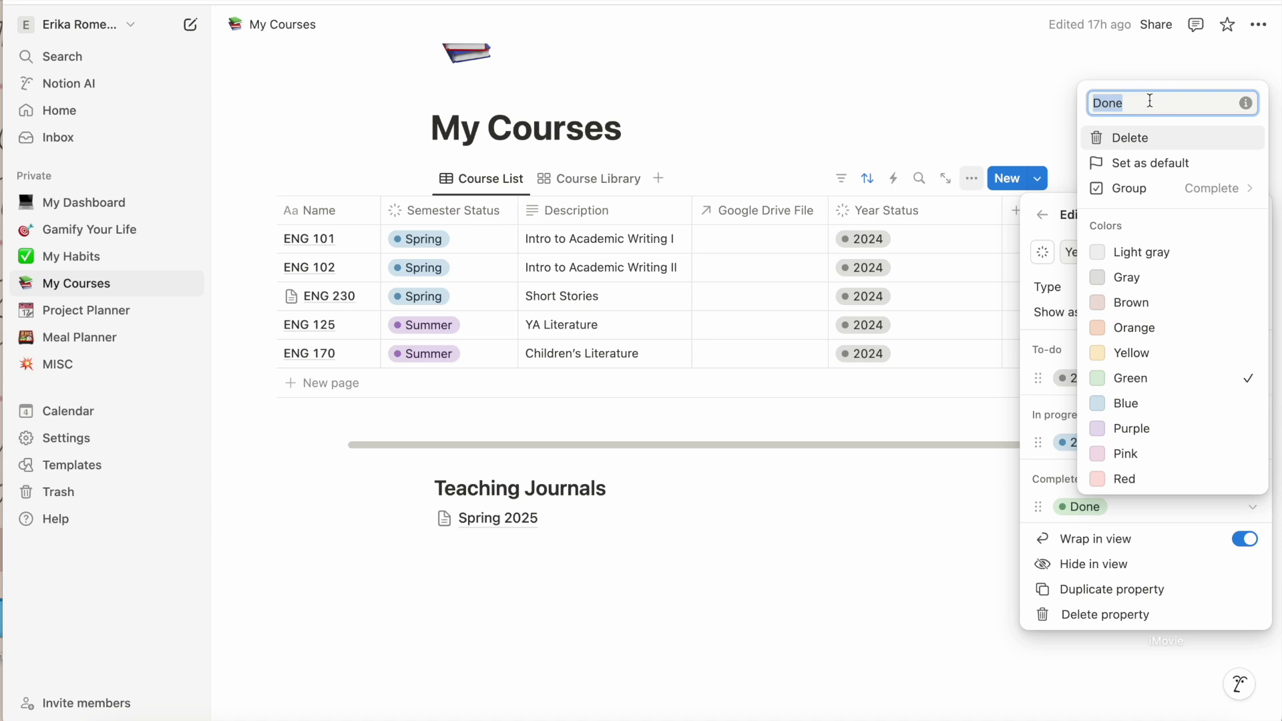
pyautogui.write('2026')
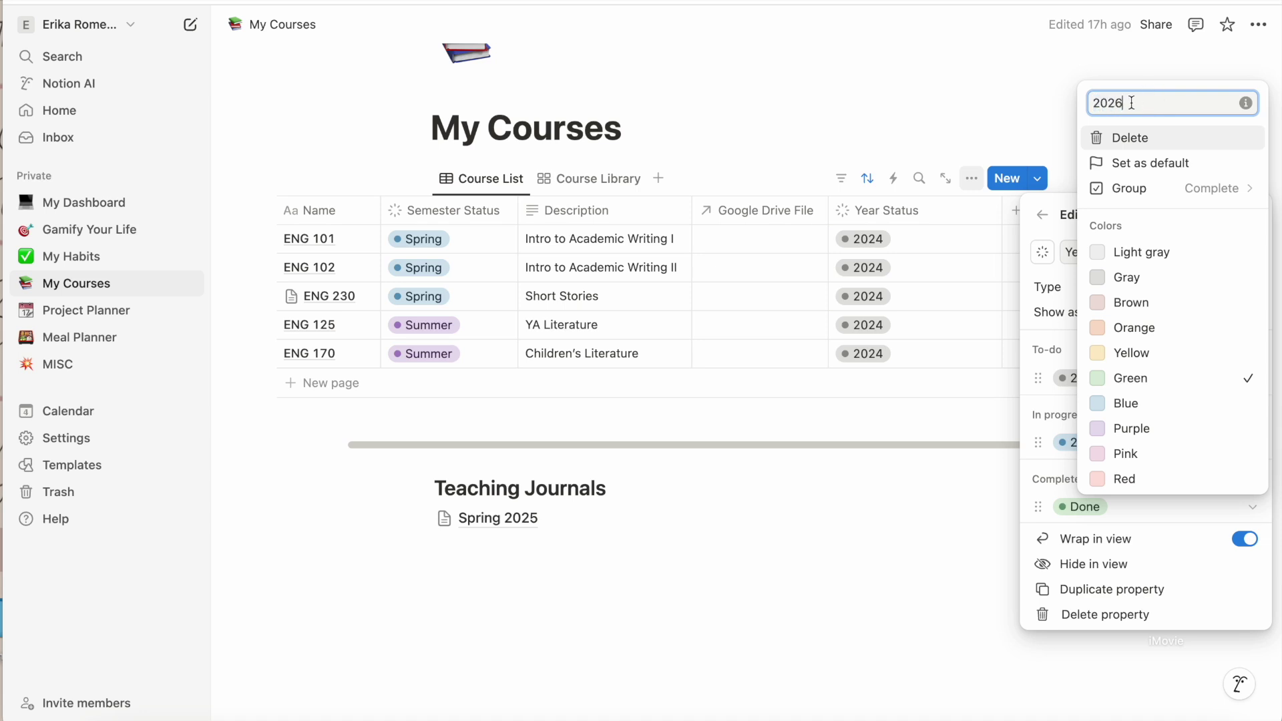
pyautogui.click(1071, 222)
# Step: Add a new option named 2027 to the To-do group of the Year Status property
pyautogui.click(1251, 349)
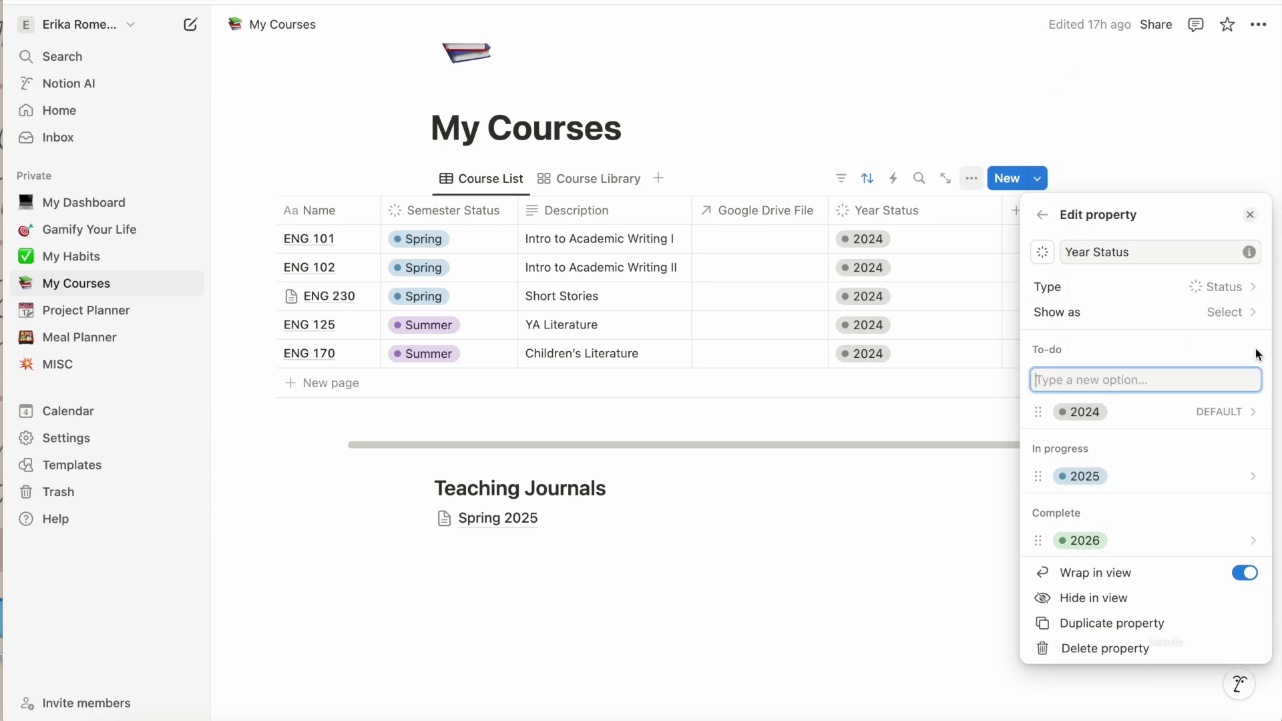
pyautogui.write('2027')
pyautogui.press('Return')
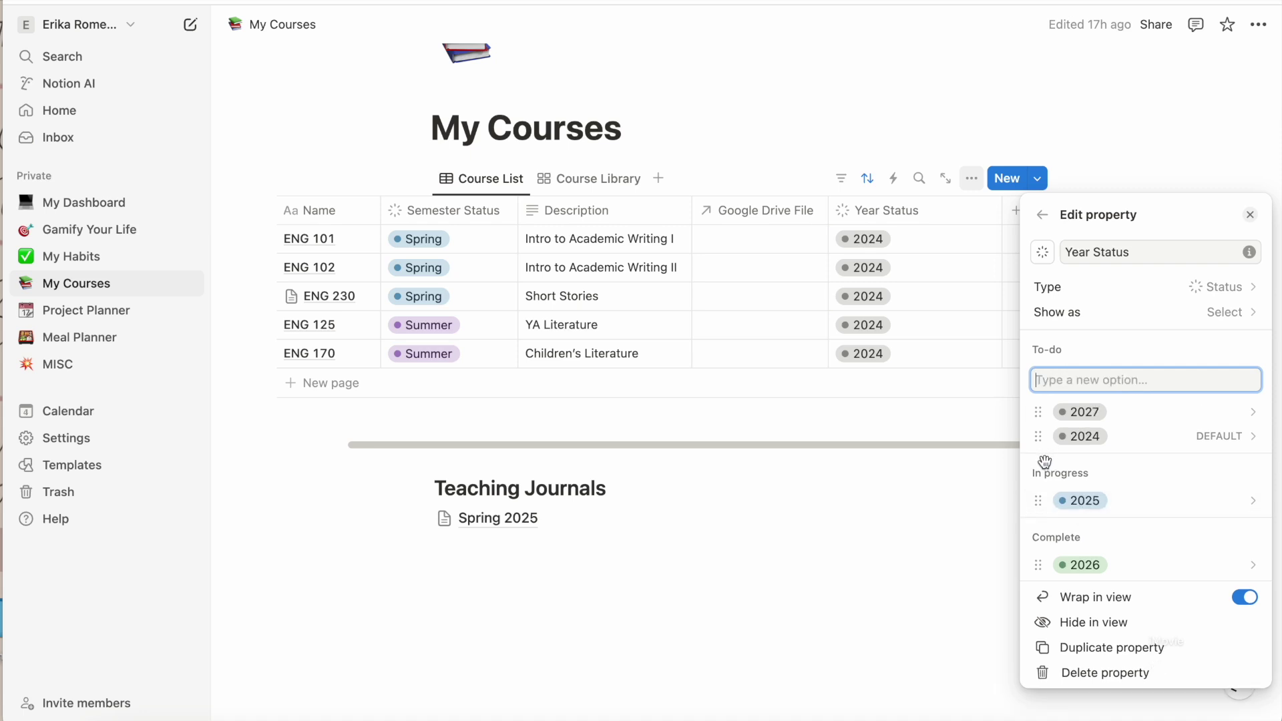
# Step: Move the 2025 and 2026 options into the To-do group and order all four years from 2024 to 2027
pyautogui.moveTo(1039, 498); pyautogui.dragTo(1040, 463)
pyautogui.moveTo(1037, 565); pyautogui.dragTo(1040, 492)
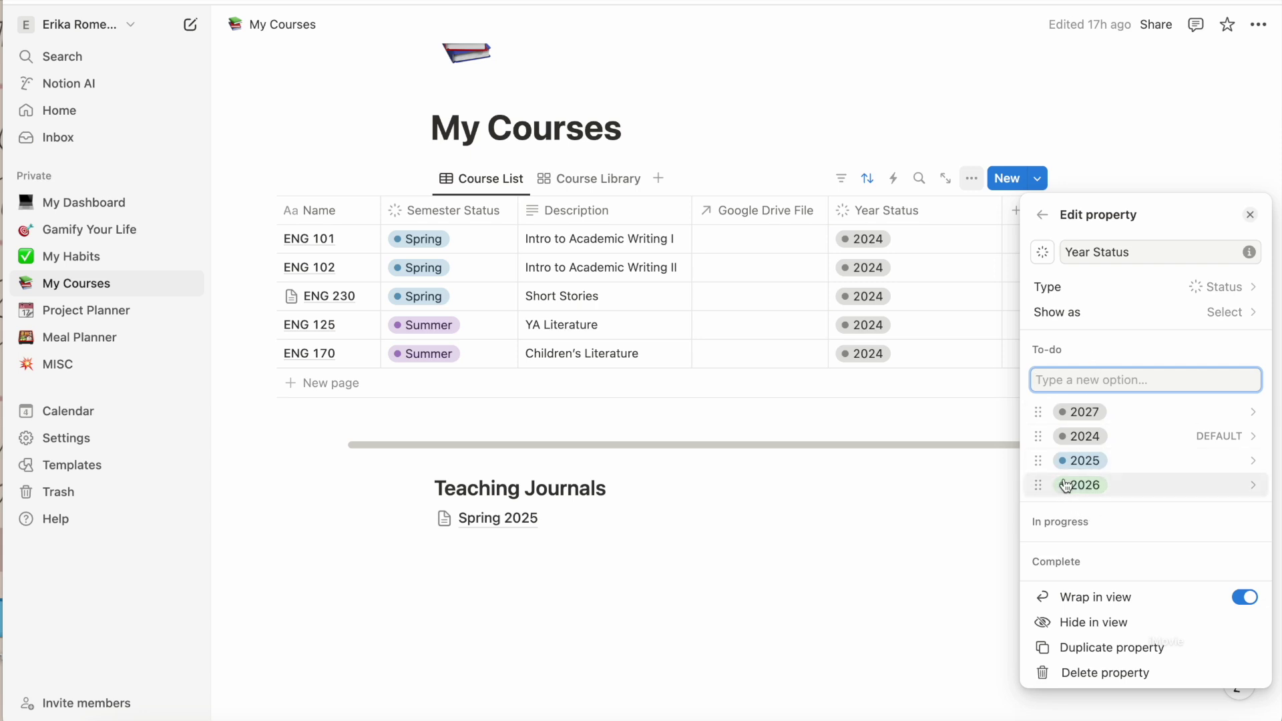
pyautogui.moveTo(1042, 410); pyautogui.dragTo(1038, 484)
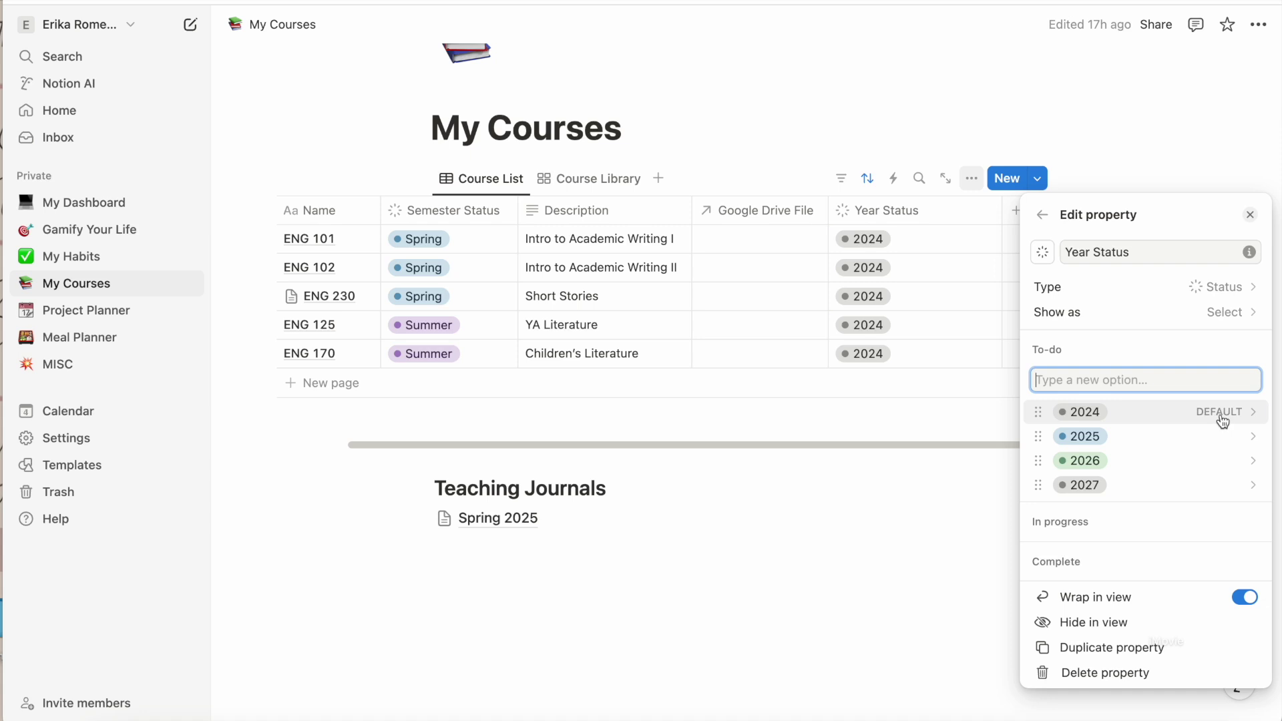
# Step: Color the 2024 option orange and the 2027 option purple, and close the property settings
pyautogui.click(1252, 418)
pyautogui.click(1129, 551)
pyautogui.click(1047, 447)
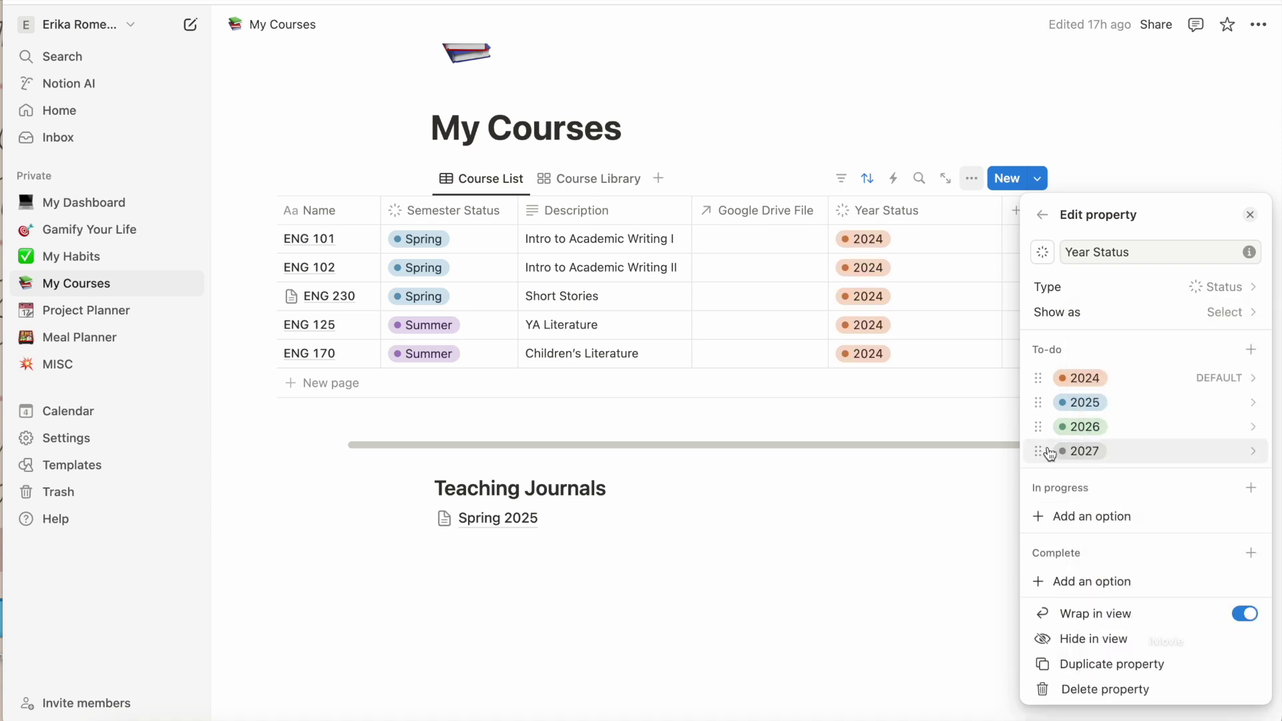
pyautogui.click(1251, 452)
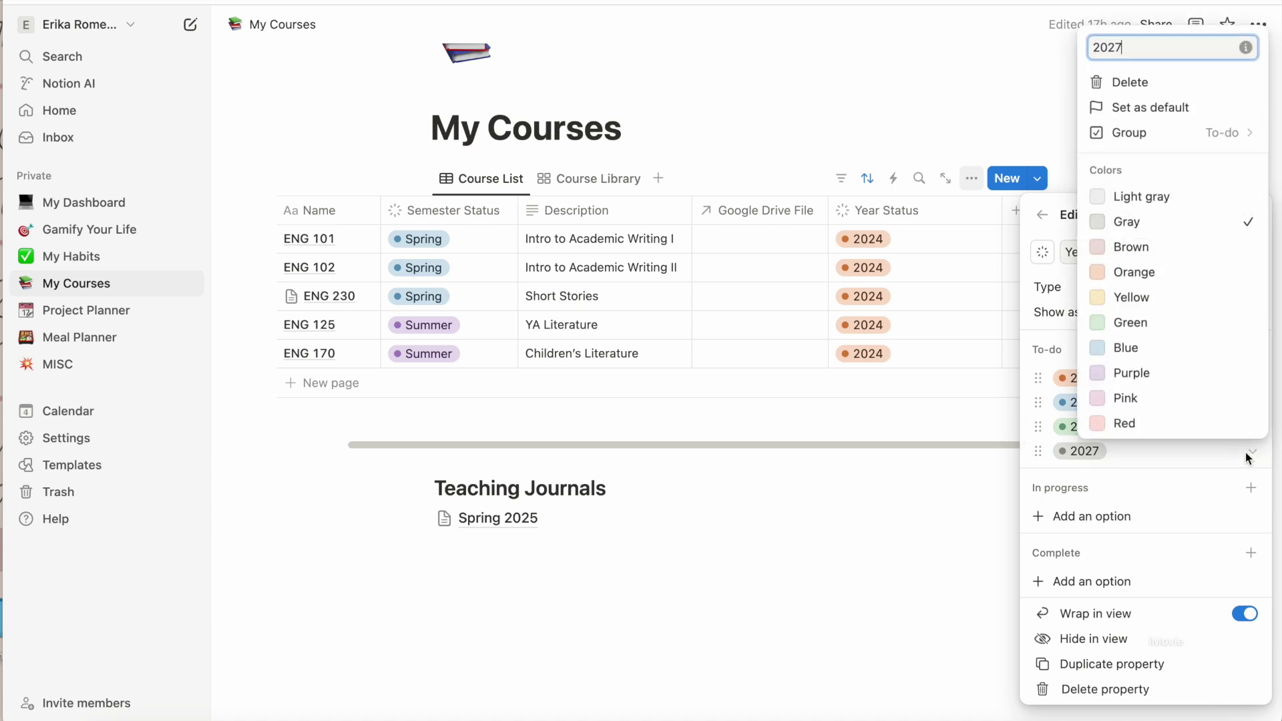
pyautogui.click(1153, 372)
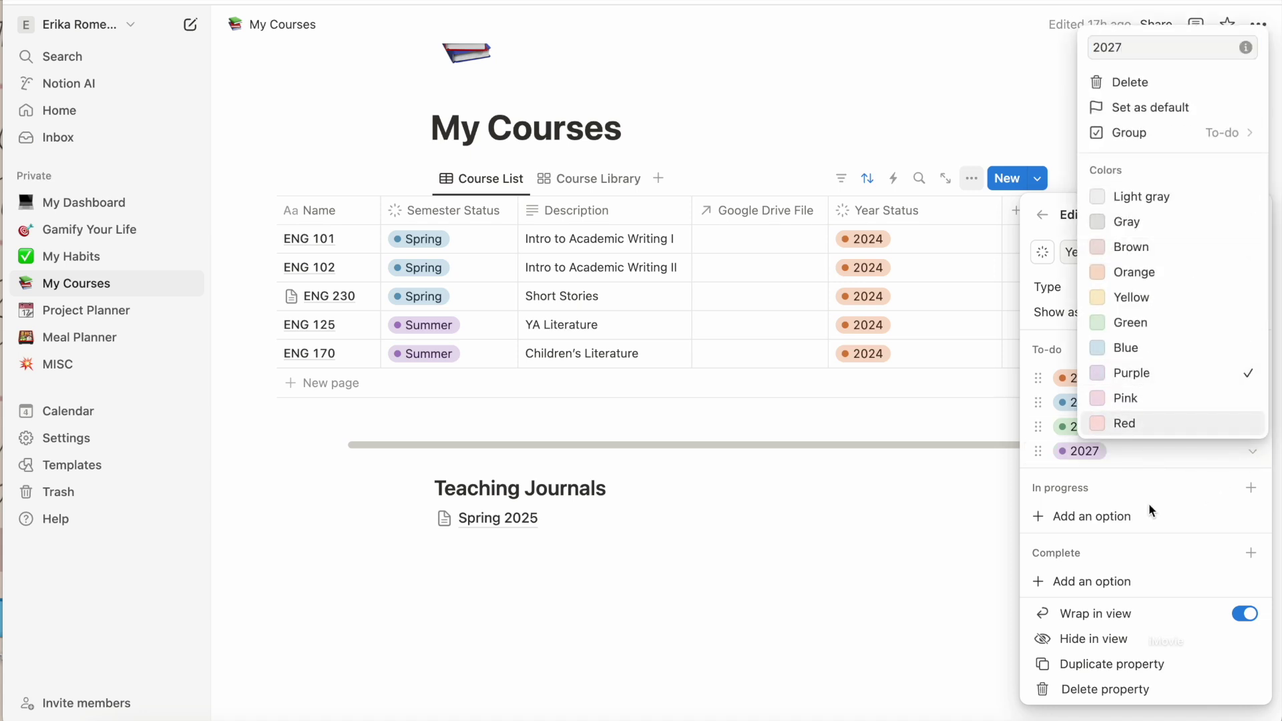
pyautogui.click(1148, 500)
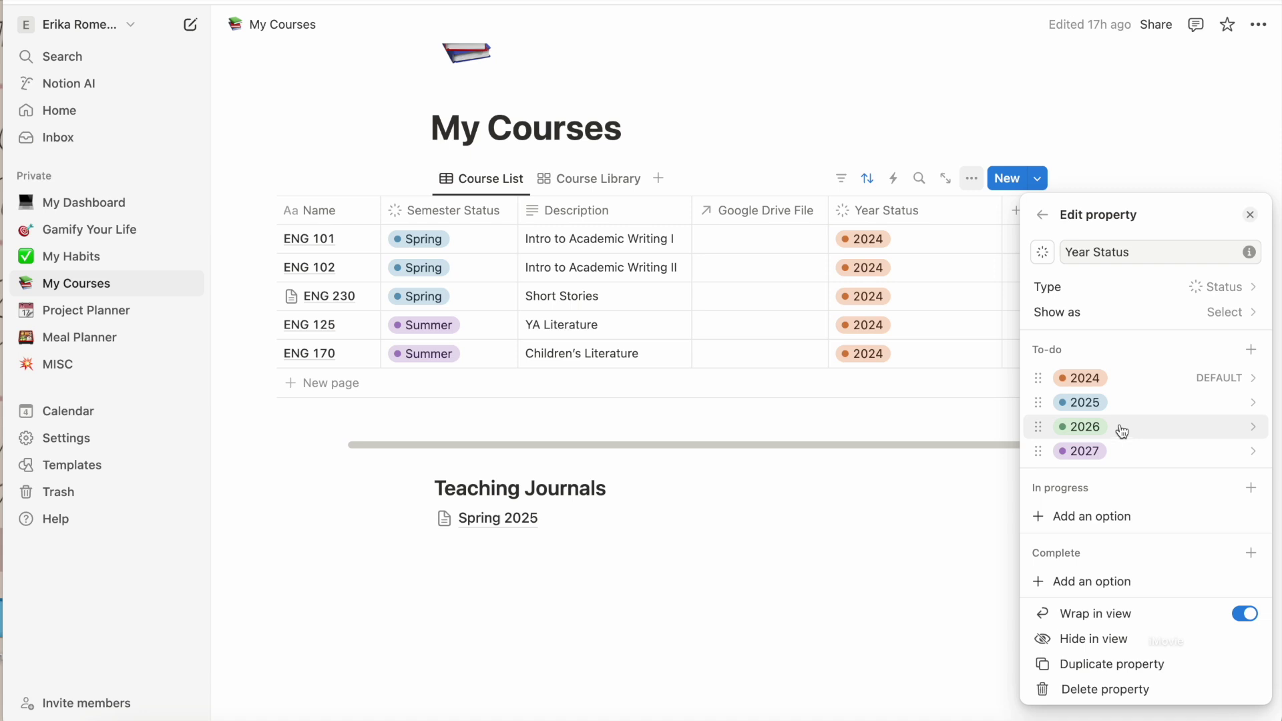
pyautogui.click(1126, 146)
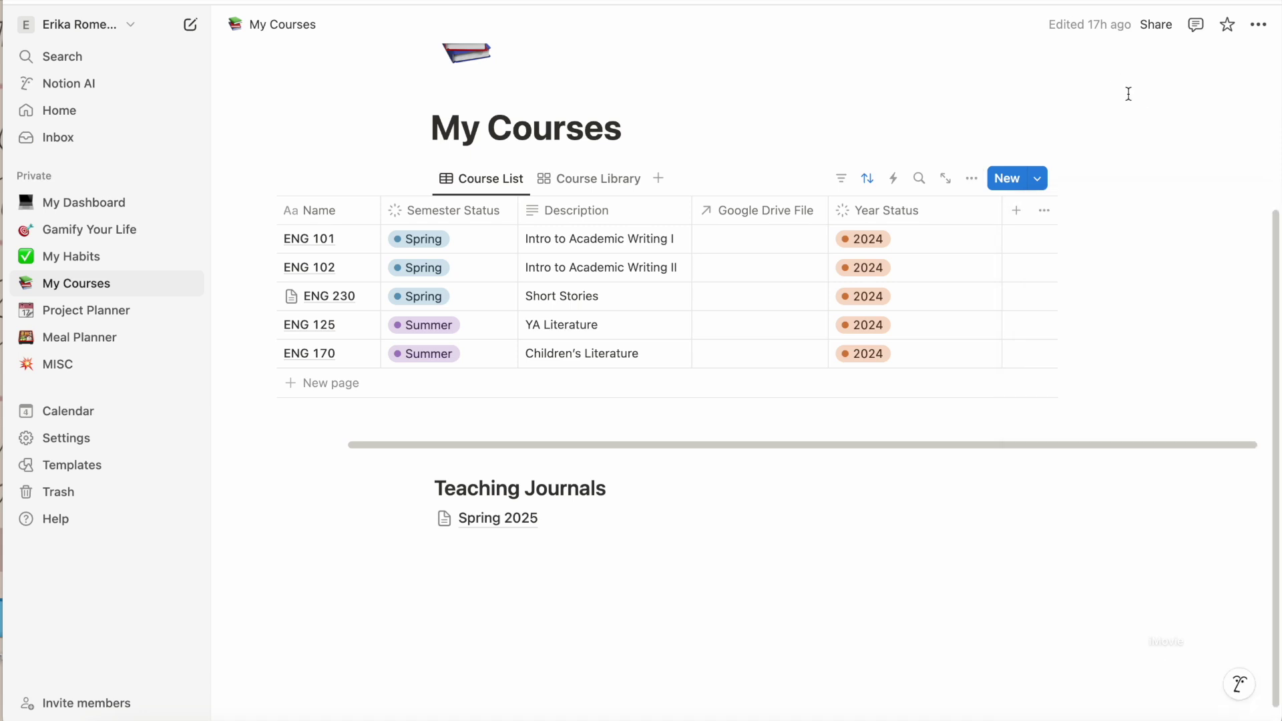
# Step: Set the Year Status to 2025 for ENG 102 and ENG 230 and to 2026 for ENG 125, keeping ENG 170 at 2024
pyautogui.click(869, 268)
pyautogui.click(872, 324)
pyautogui.click(876, 298)
pyautogui.click(874, 359)
pyautogui.click(877, 333)
pyautogui.click(873, 406)
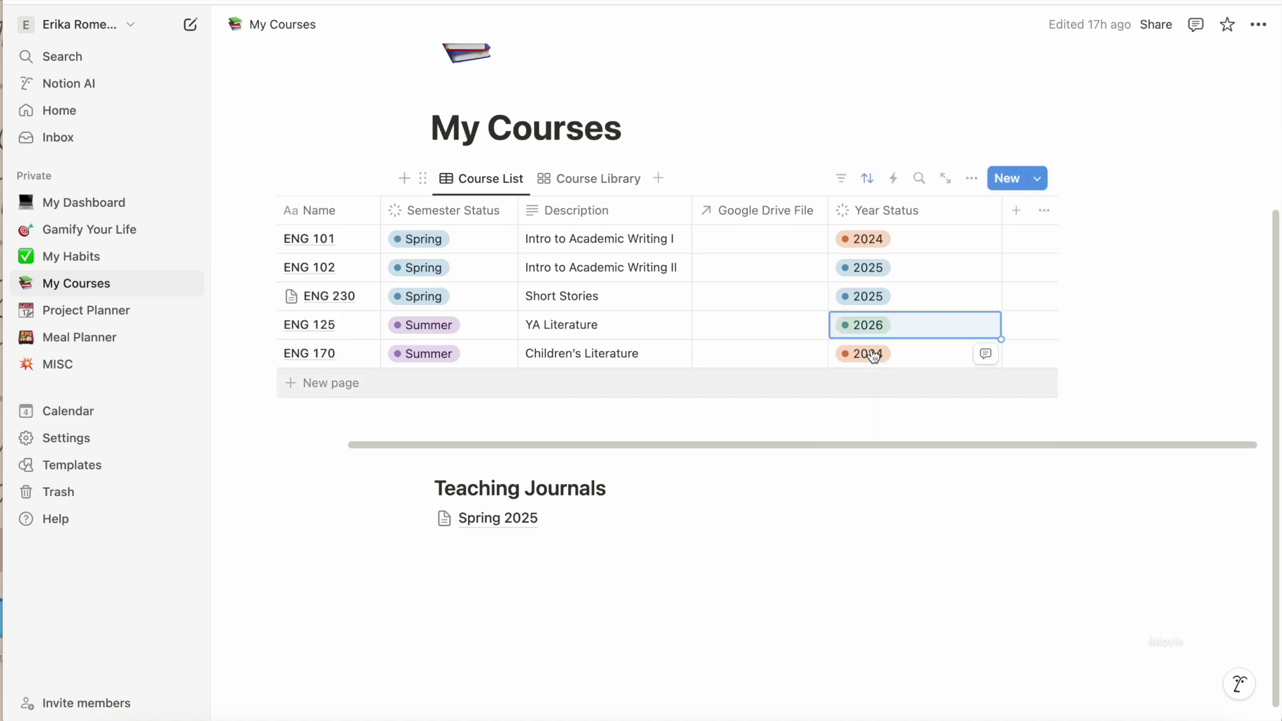
pyautogui.click(872, 350)
pyautogui.click(914, 121)
pyautogui.click(895, 131)
pyautogui.hscroll(-3, 805, 264)
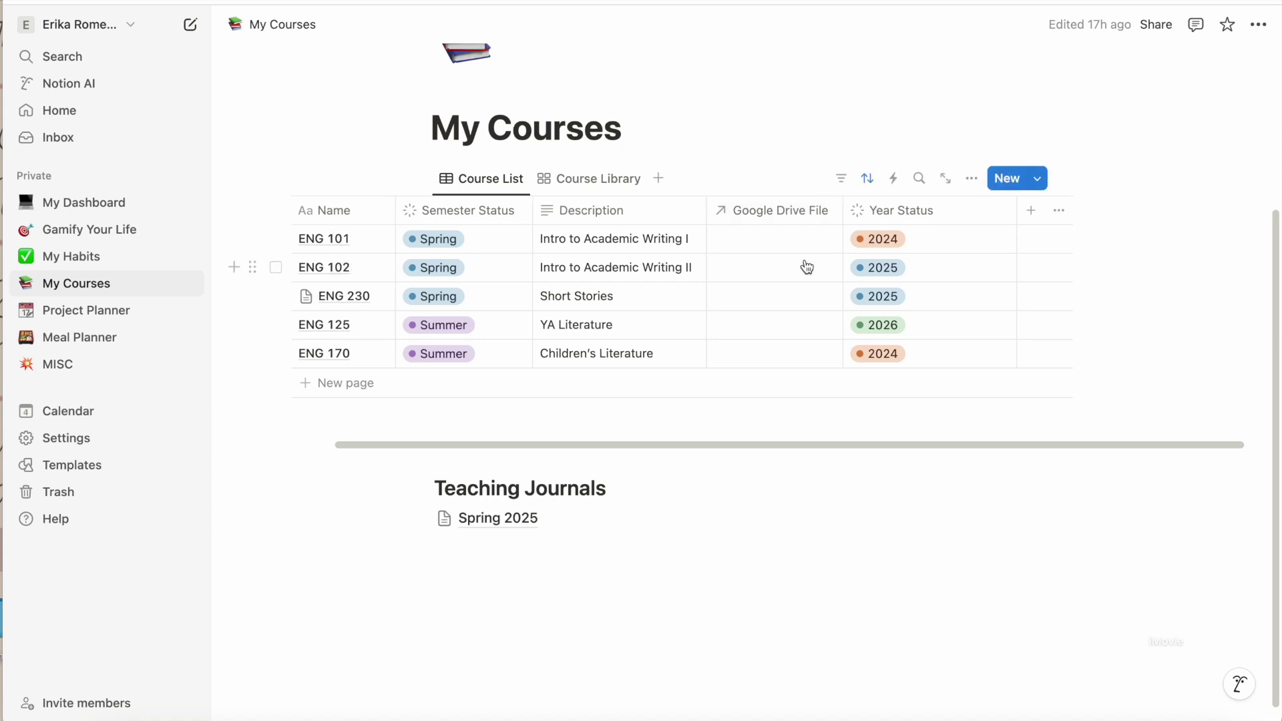
# Step: Switch to the Course Library view and add a filter on Year Status
pyautogui.click(971, 178)
pyautogui.click(603, 193)
pyautogui.click(598, 185)
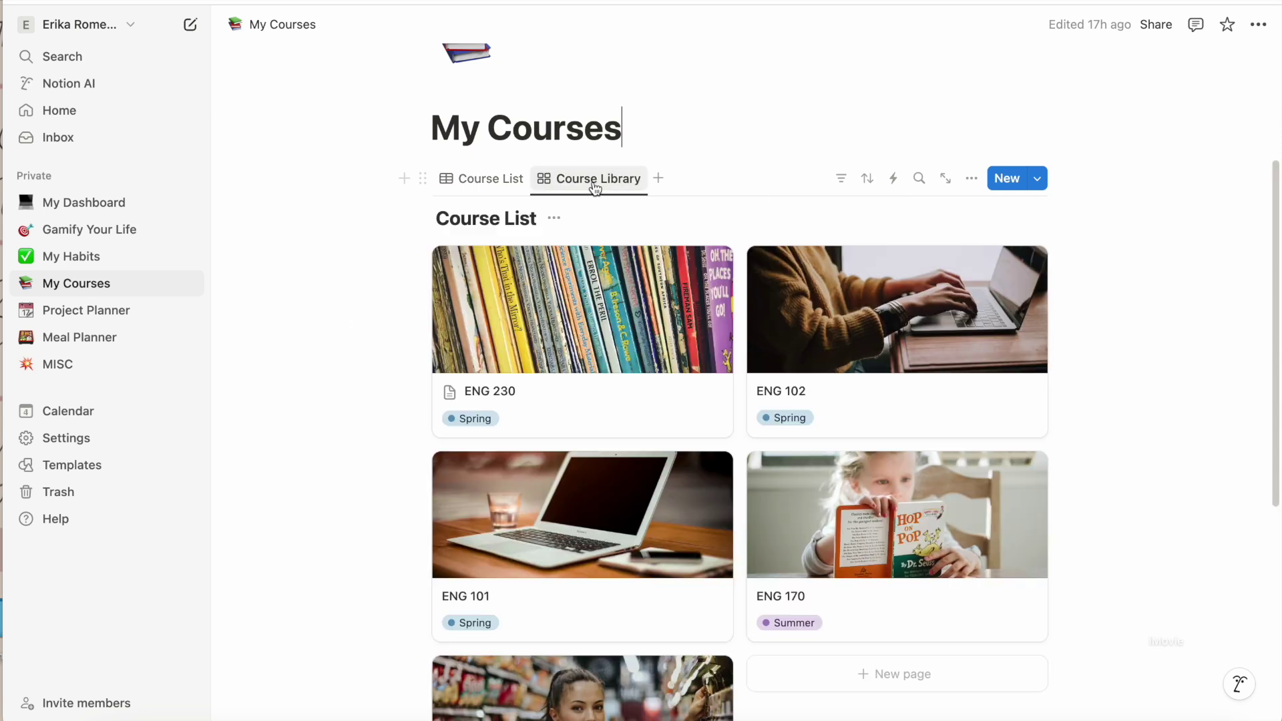
pyautogui.scroll(-1, 845, 300)
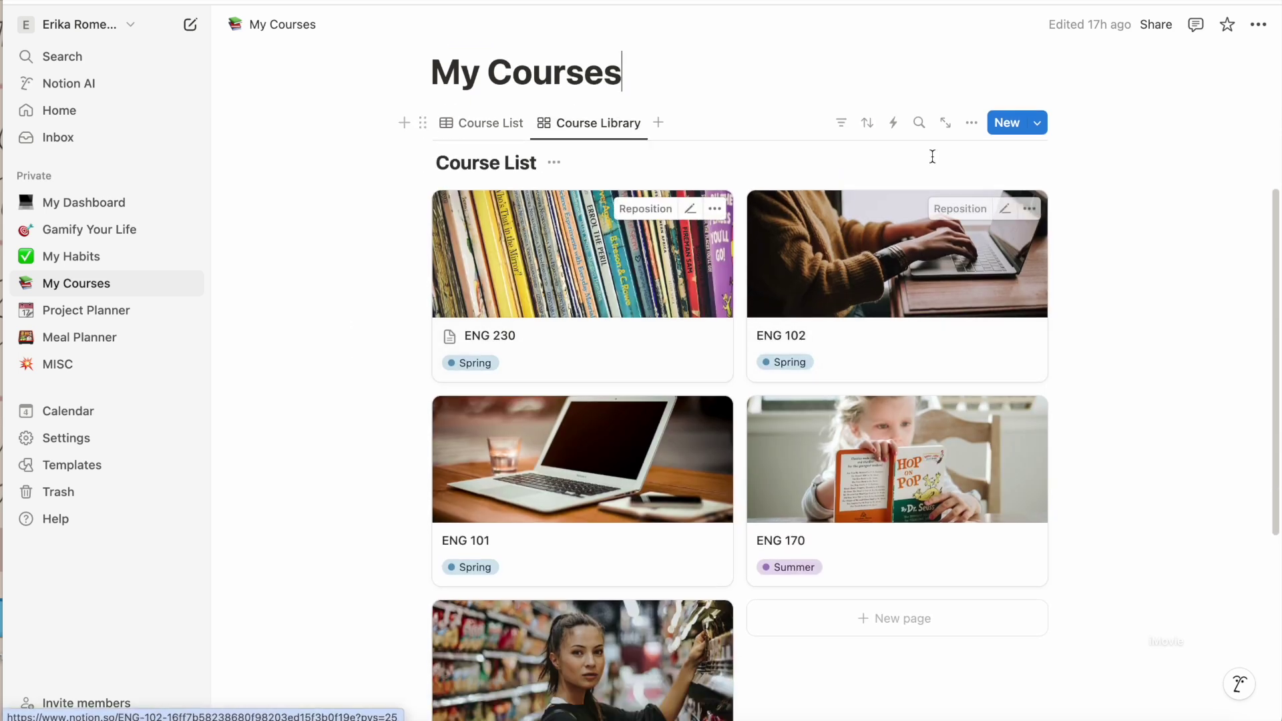
pyautogui.click(971, 122)
pyautogui.click(1164, 278)
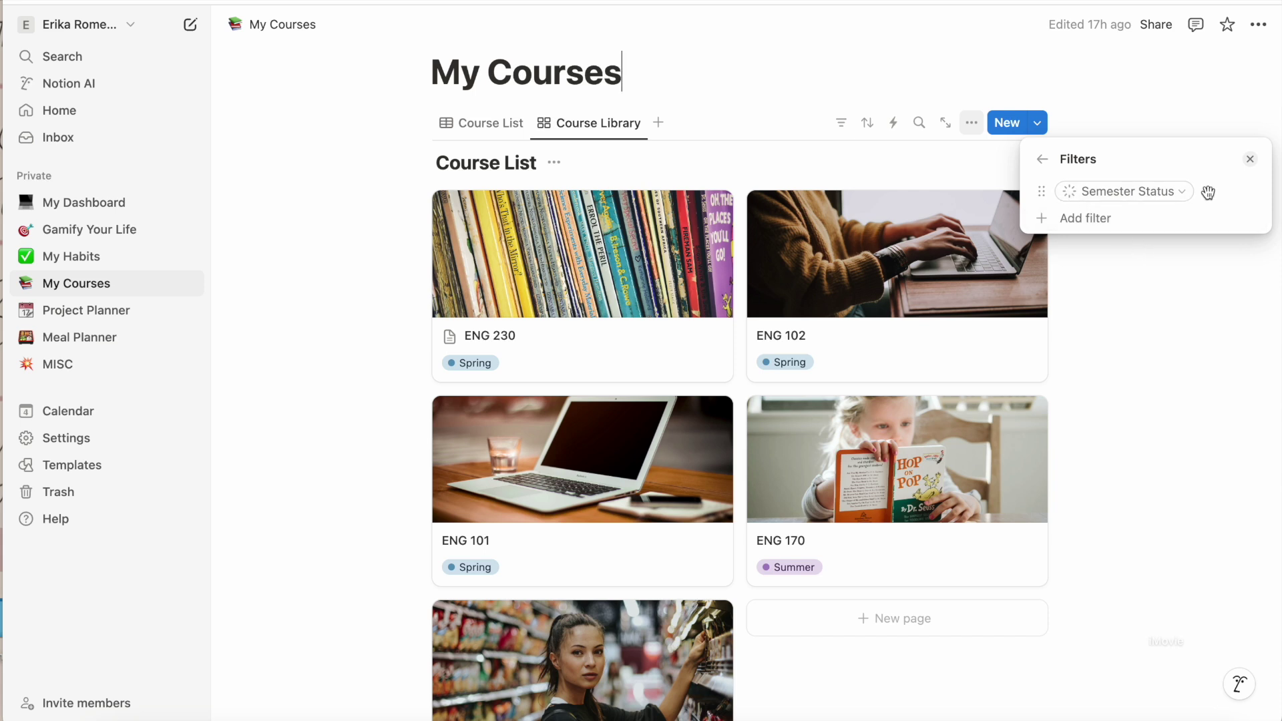
pyautogui.click(1087, 219)
pyautogui.click(1095, 308)
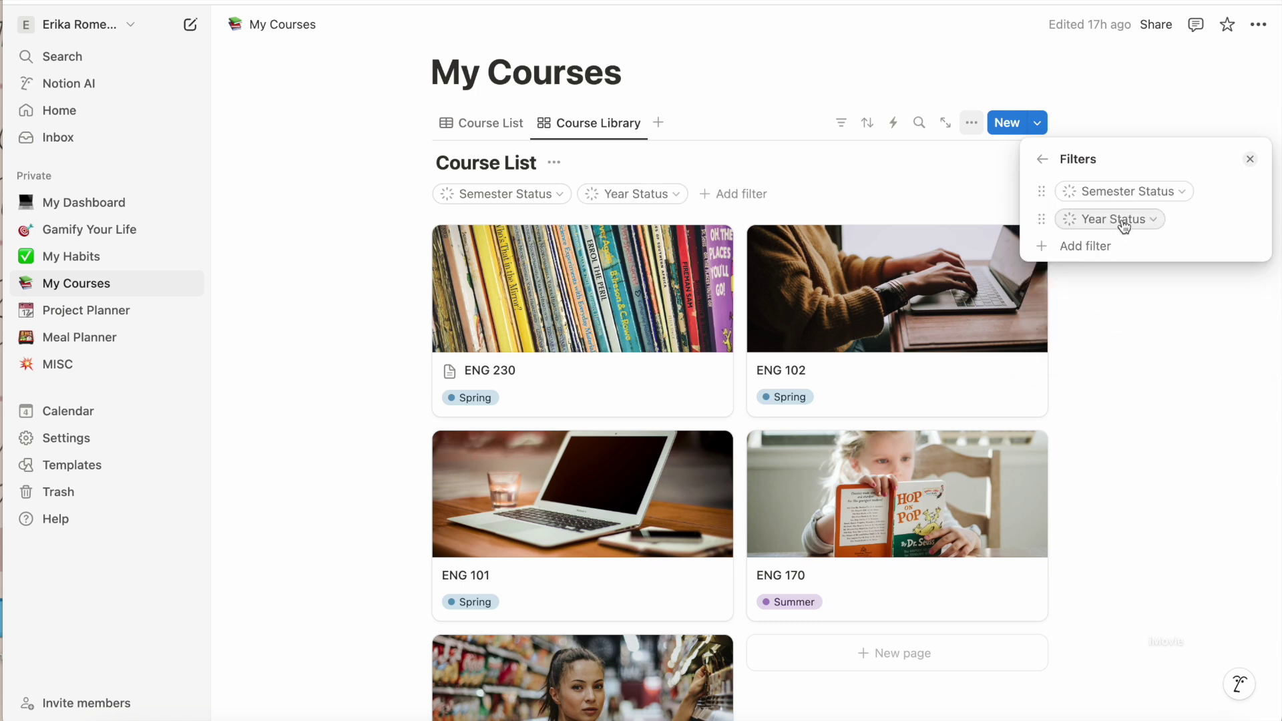
# Step: Filter the Course Library to courses with Semester Status Spring and Year Status 2024
pyautogui.click(1143, 193)
pyautogui.click(1046, 266)
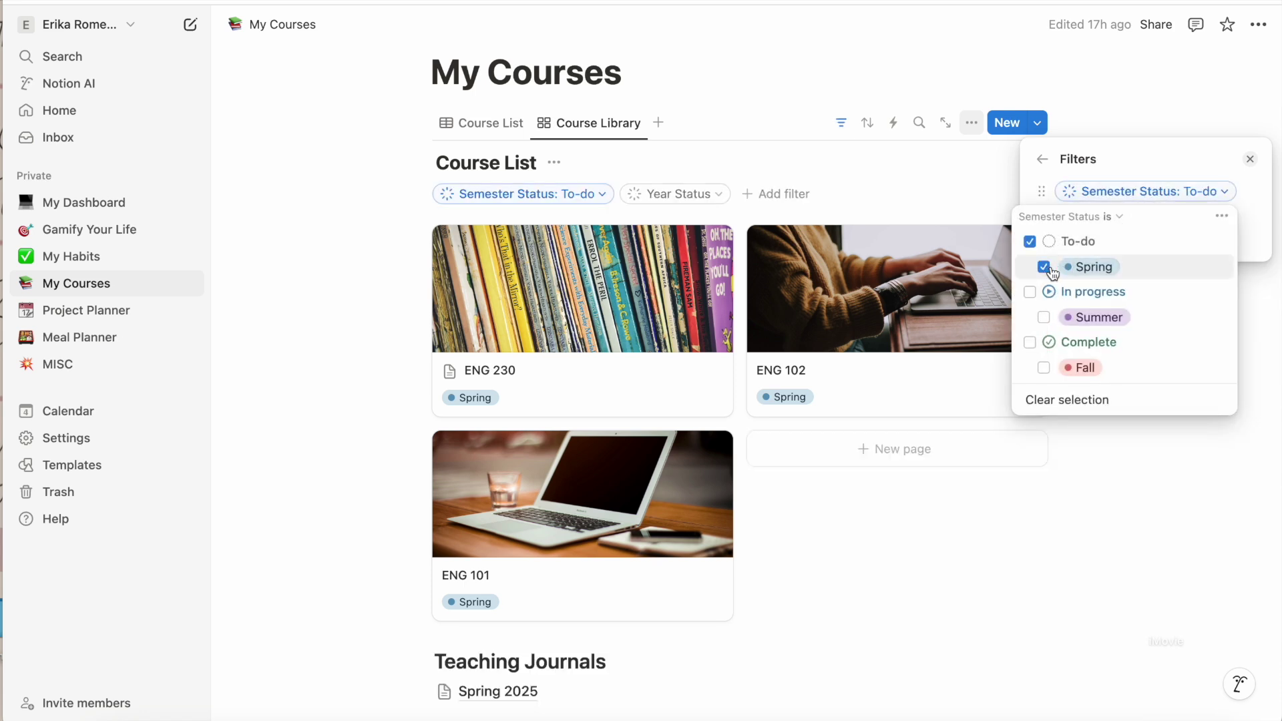
pyautogui.click(1148, 156)
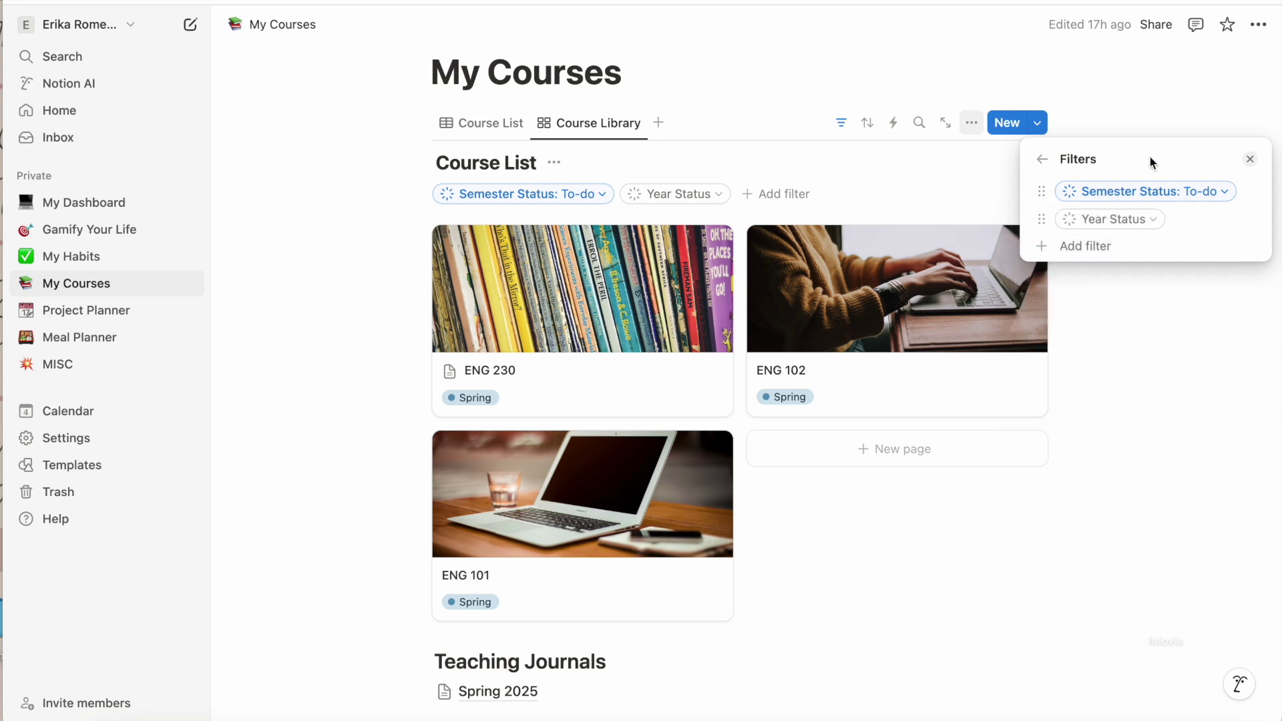
pyautogui.click(1126, 219)
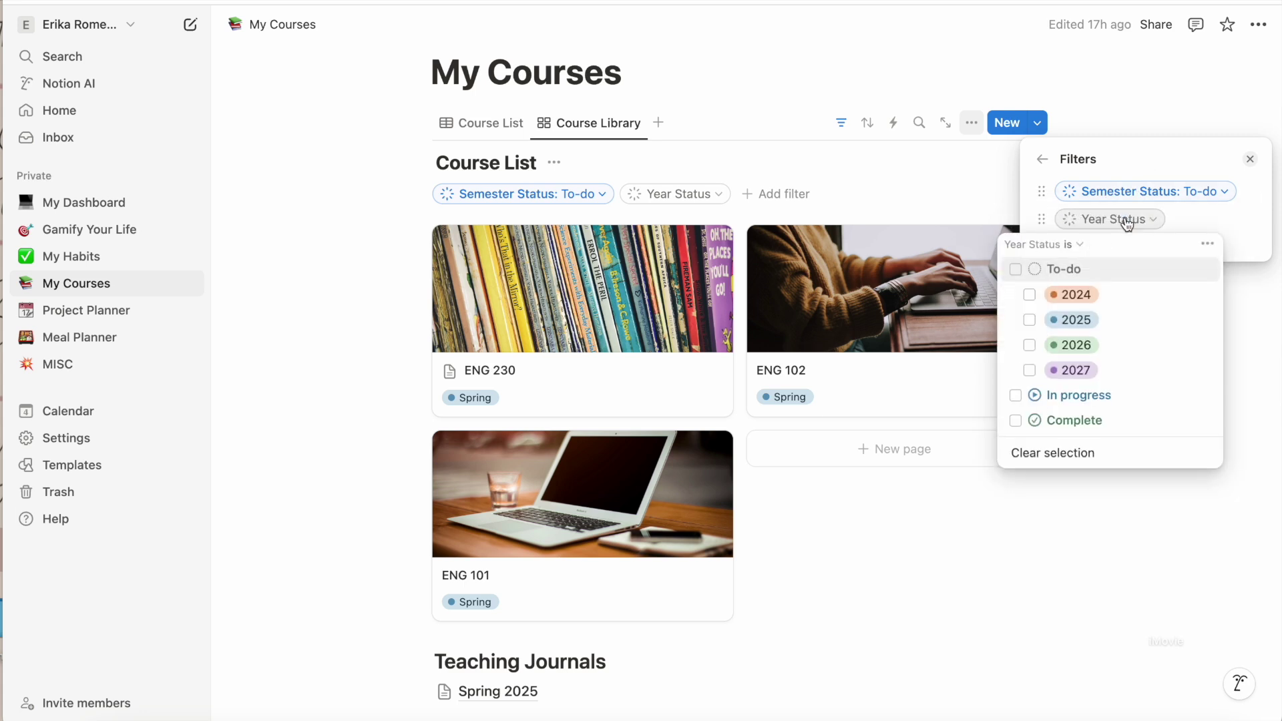
pyautogui.click(1030, 295)
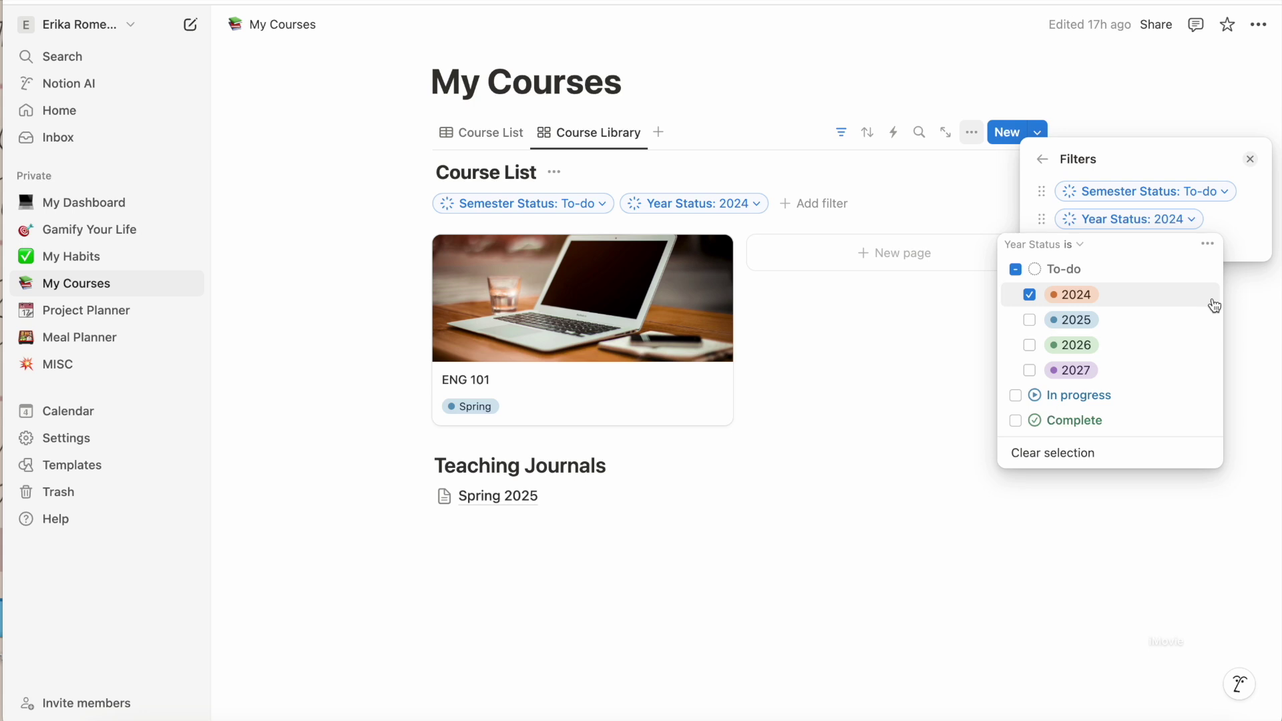
pyautogui.click(1243, 327)
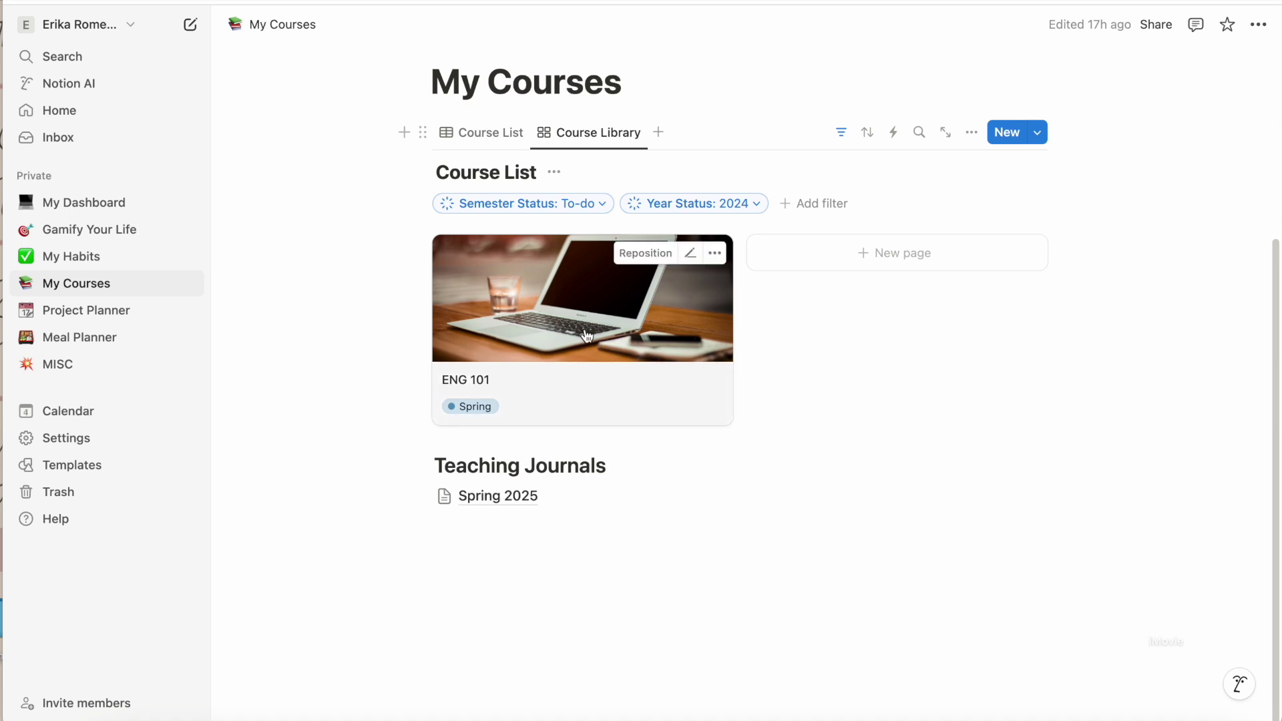
# Step: Delete the Year Status and Semester Status filters from the Course Library
pyautogui.click(971, 133)
pyautogui.click(1200, 289)
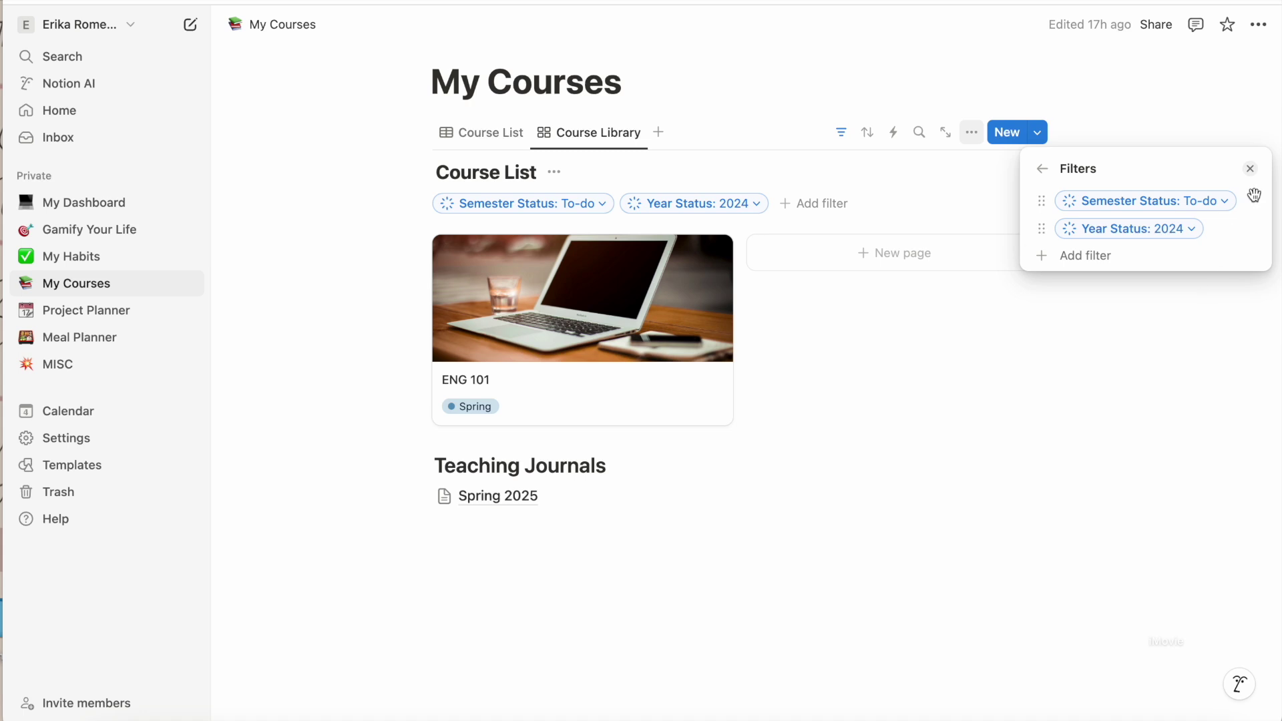
pyautogui.click(1251, 170)
pyautogui.click(725, 211)
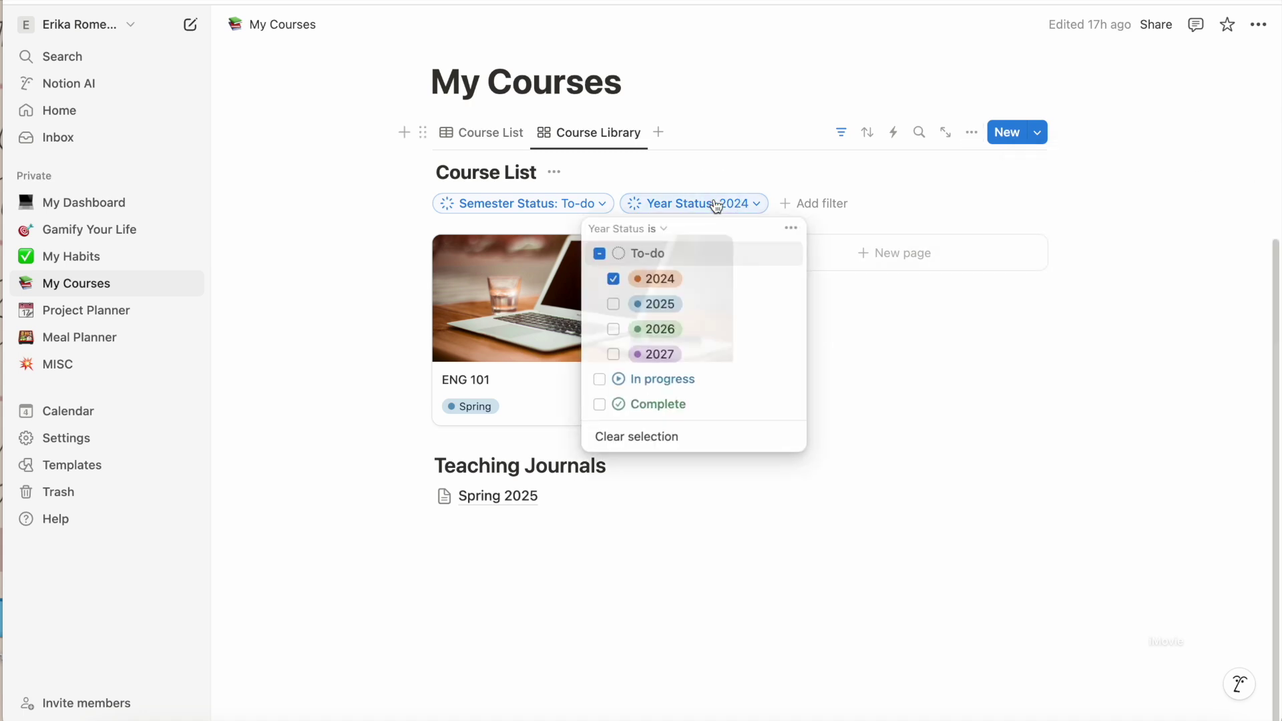
pyautogui.click(791, 228)
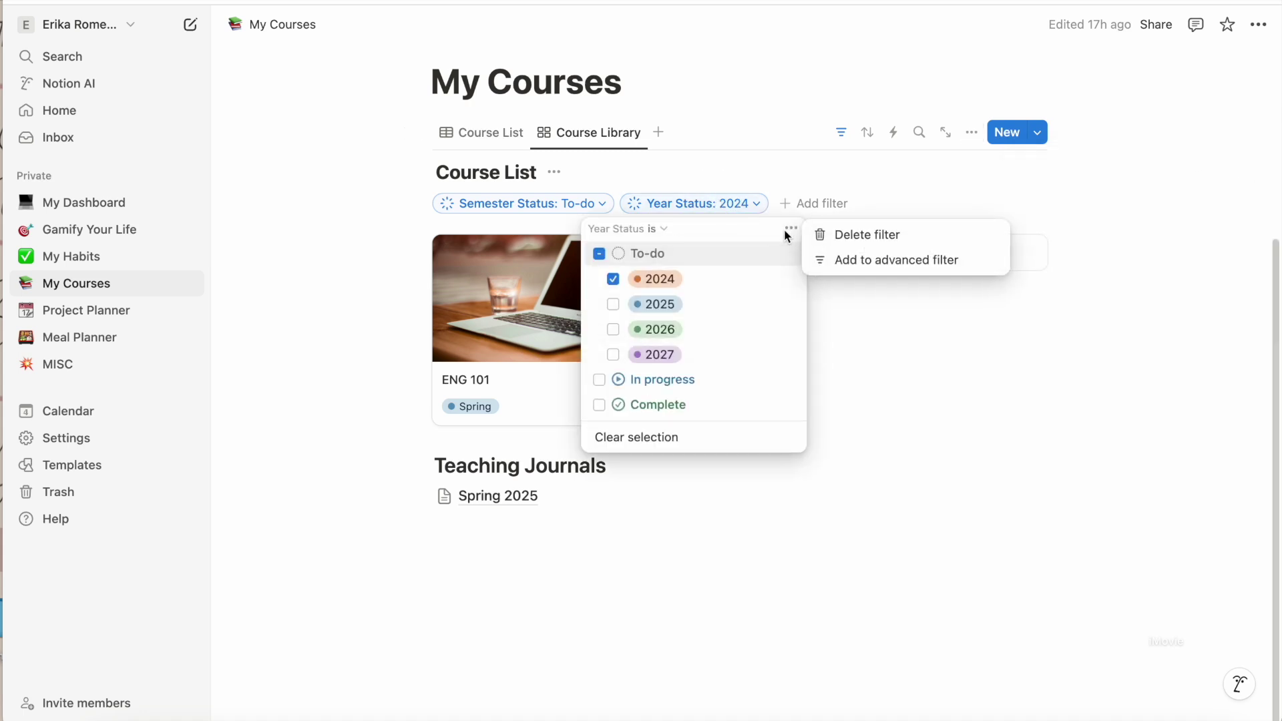
pyautogui.click(841, 234)
pyautogui.click(604, 203)
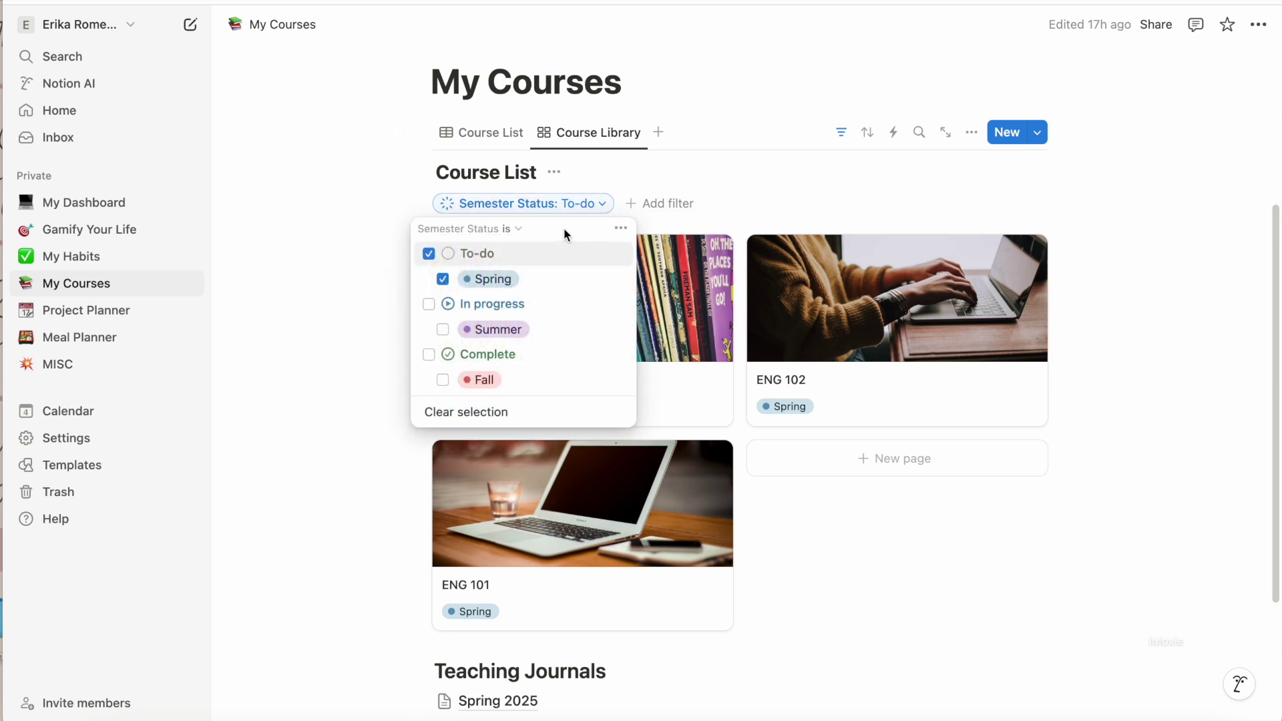
pyautogui.click(621, 231)
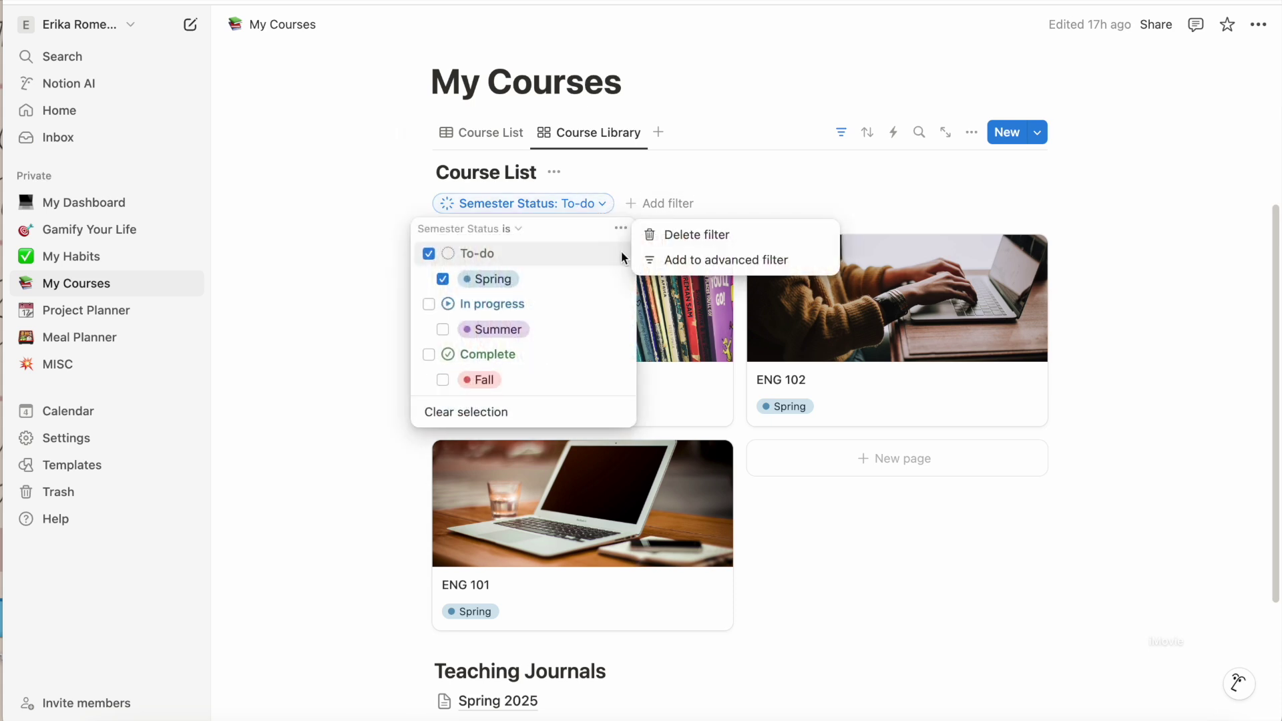
pyautogui.click(688, 235)
# Step: Open the ENG 230 course page from the Course Library and look through its properties, Learning Objectives and Reading & Viewing List
pyautogui.scroll(-5, 1102, 377)
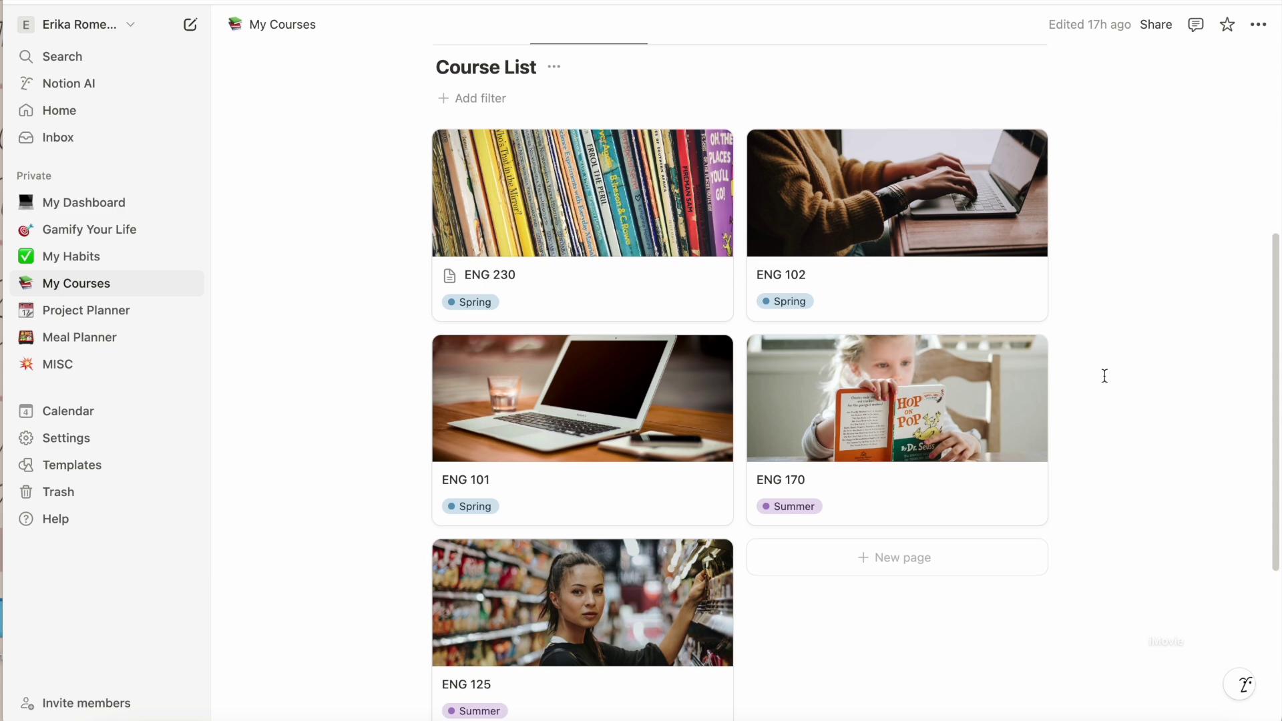
pyautogui.scroll(4, 1103, 375)
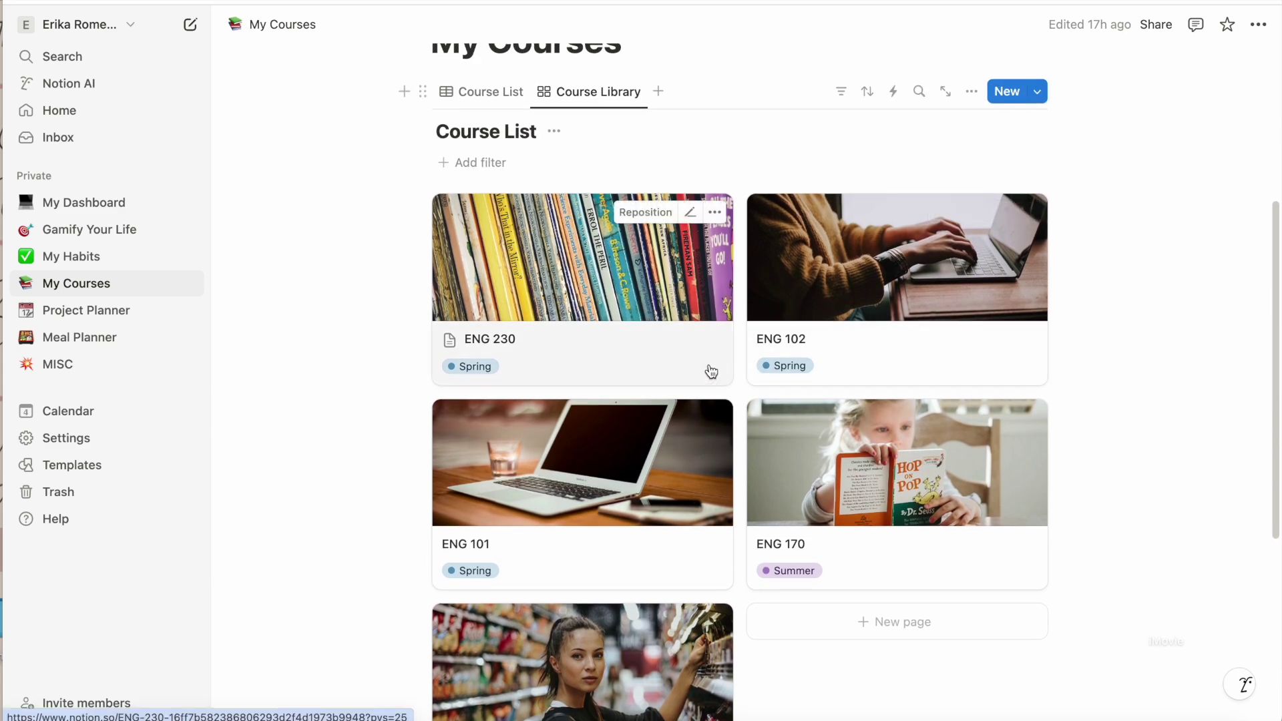
pyautogui.click(582, 294)
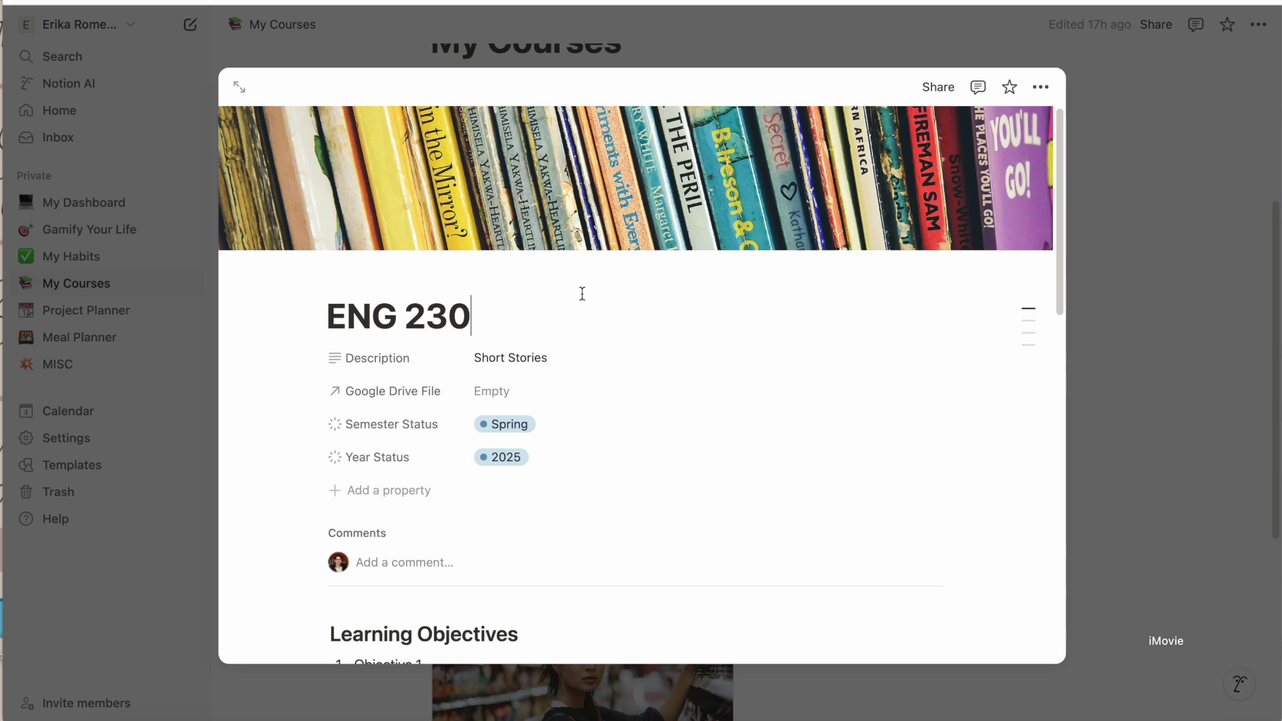
pyautogui.scroll(-2, 582, 294)
pyautogui.scroll(-2, 582, 294)
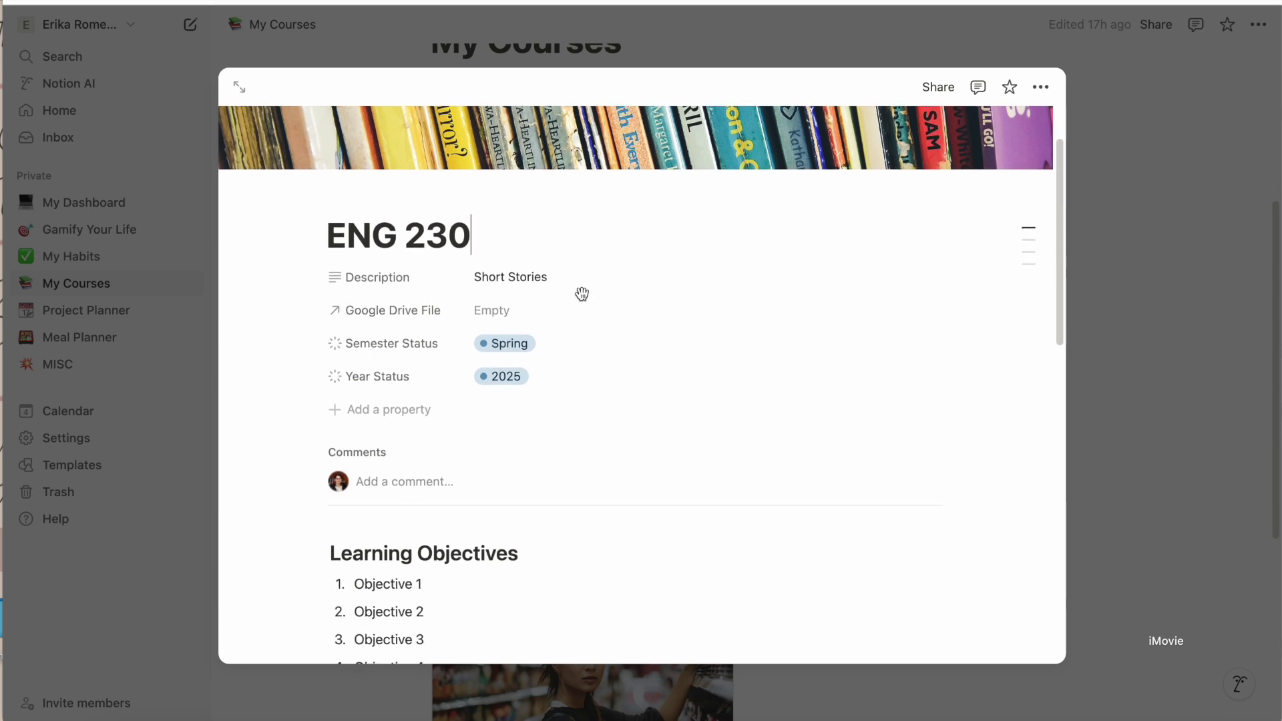
pyautogui.scroll(-2, 582, 294)
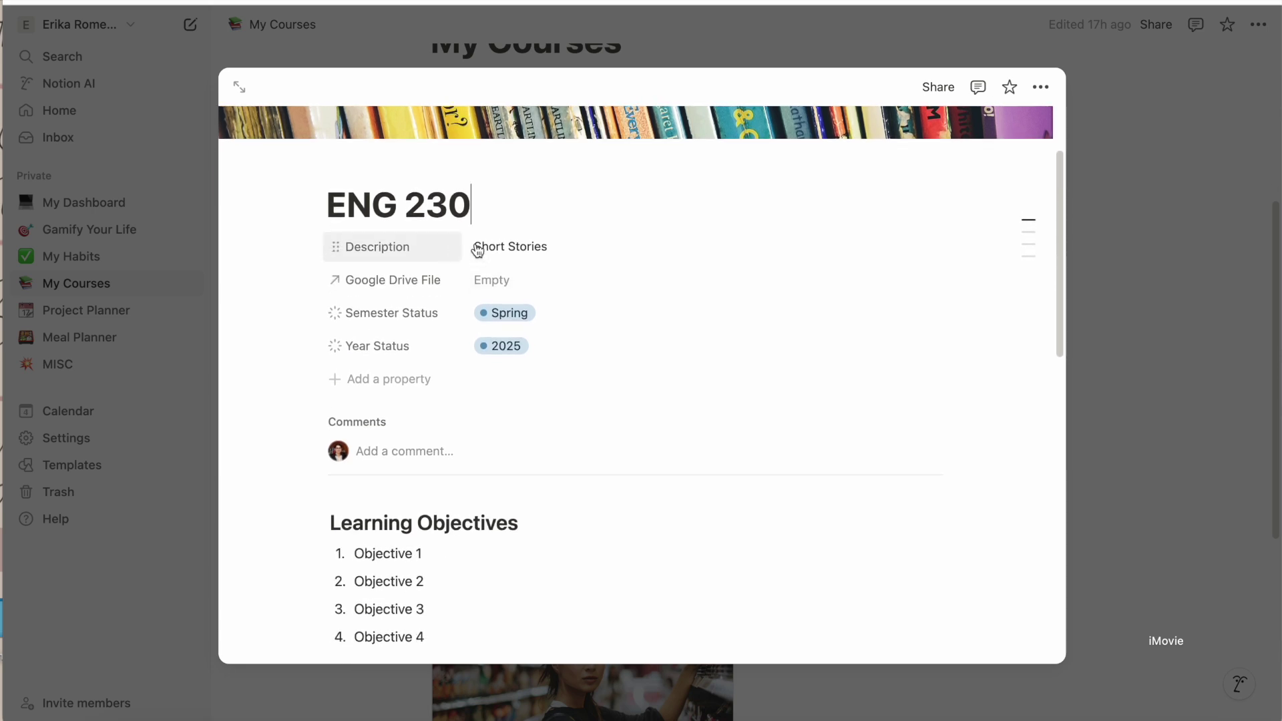
pyautogui.scroll(-5, 639, 399)
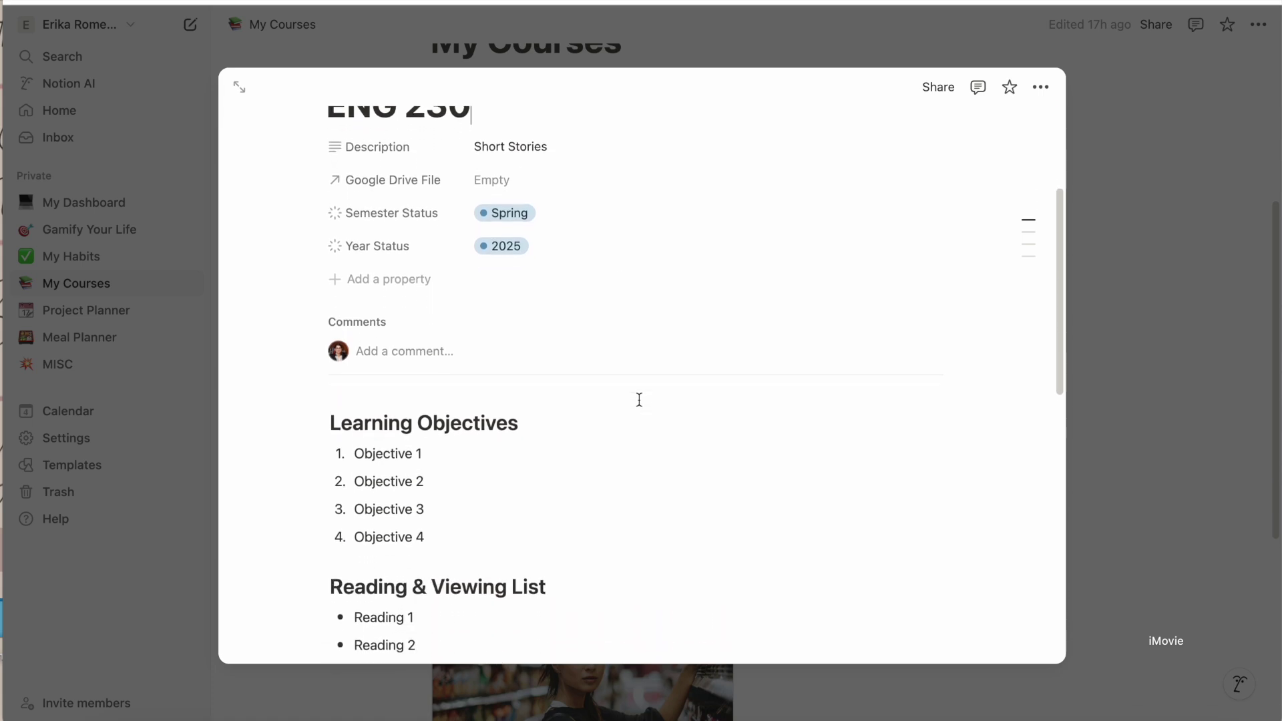
# Step: Look through the rest of the ENG 230 page, open the Unit 1 subpage and return to the course page
pyautogui.scroll(-5, 639, 400)
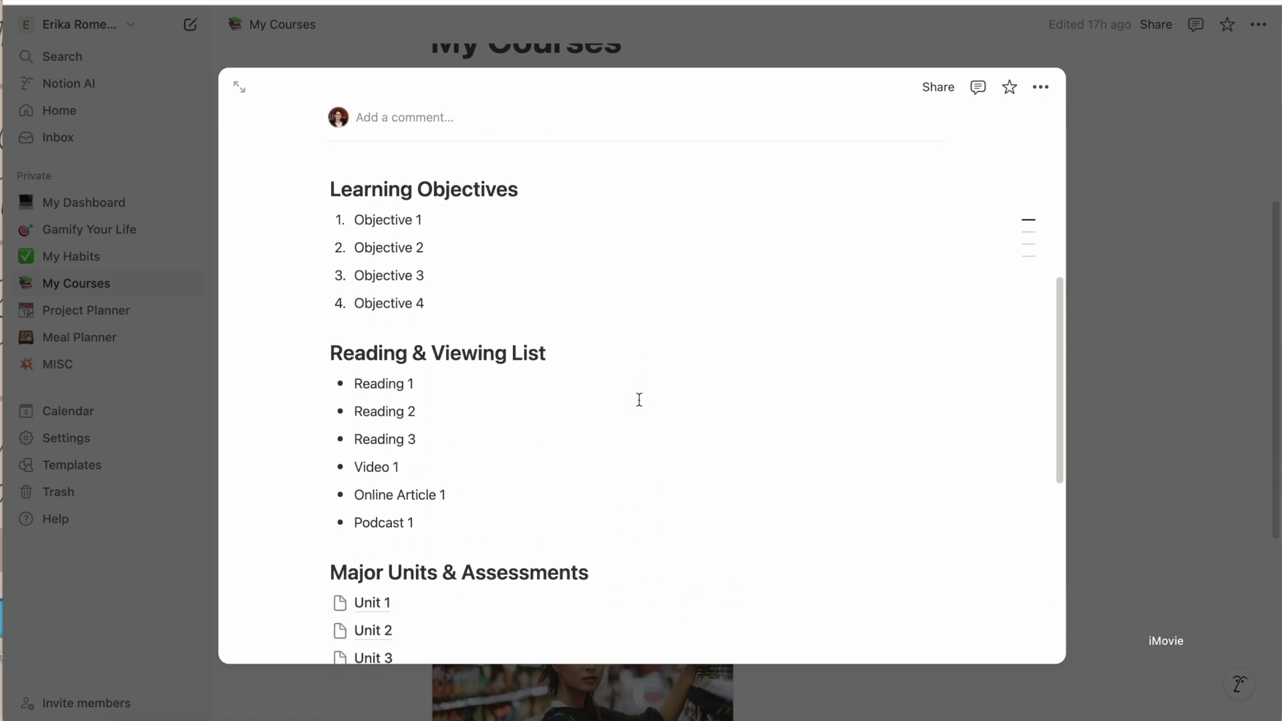
pyautogui.scroll(-6, 637, 399)
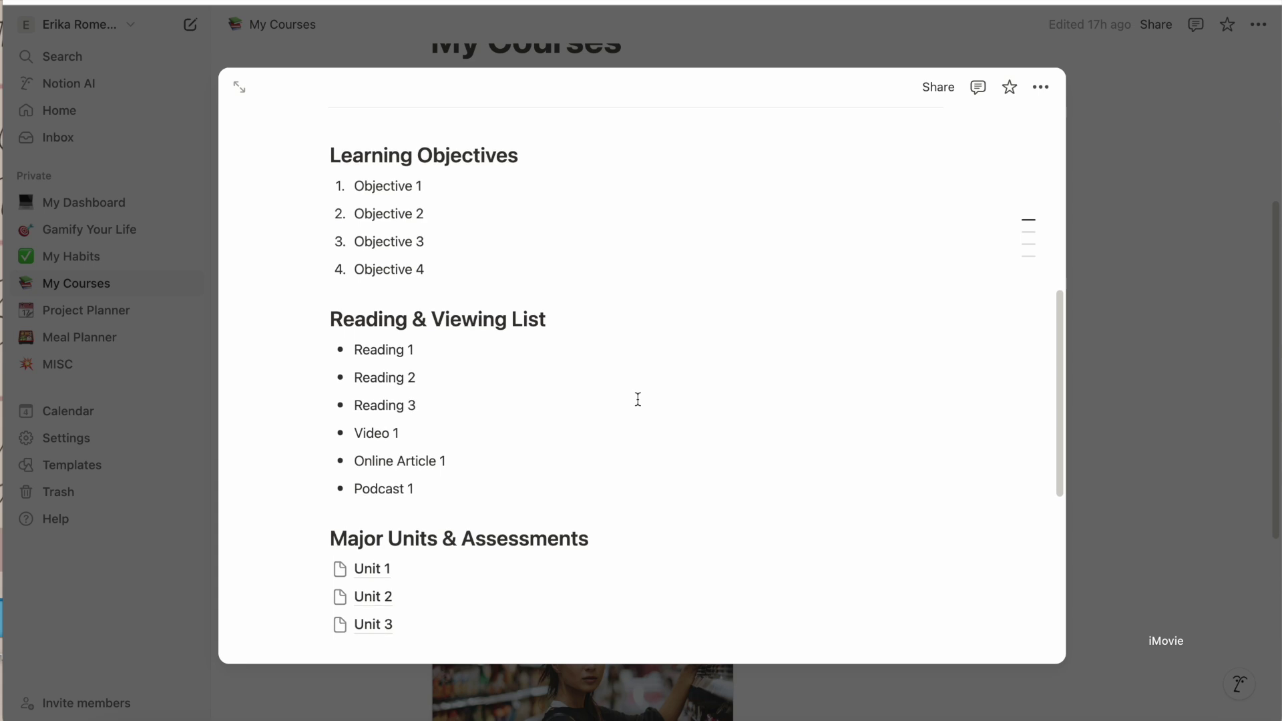
pyautogui.scroll(-6, 637, 399)
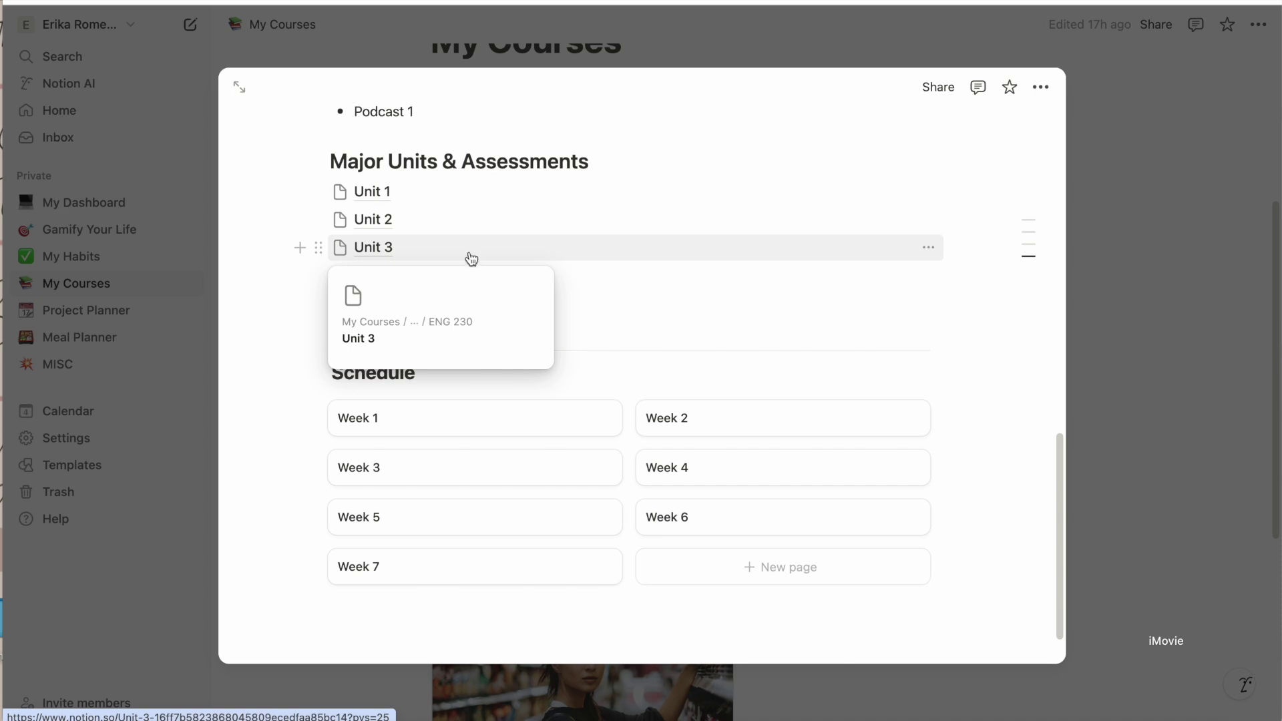
pyautogui.click(371, 192)
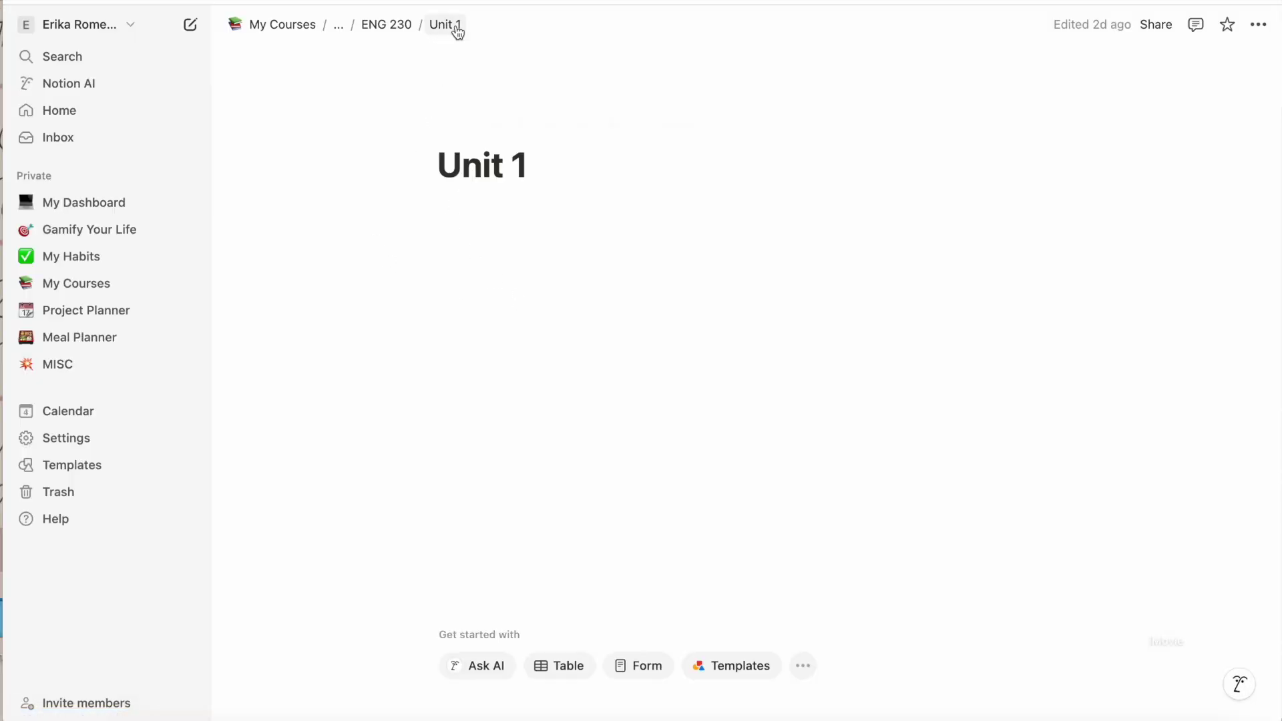
pyautogui.click(384, 29)
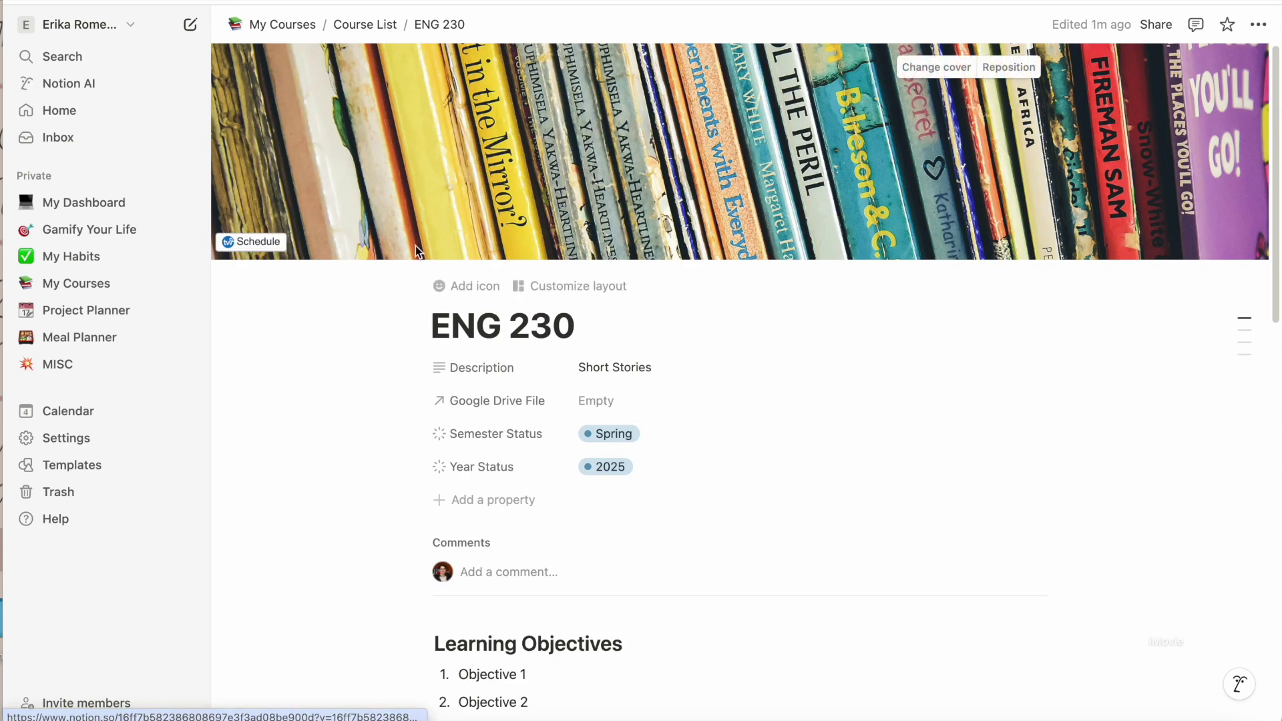
# Step: Open the Week 1 page from the Course Schedule gallery, enter "dfdkzdfg;" as its body text and close it
pyautogui.scroll(-10, 415, 246)
pyautogui.scroll(-1, 415, 245)
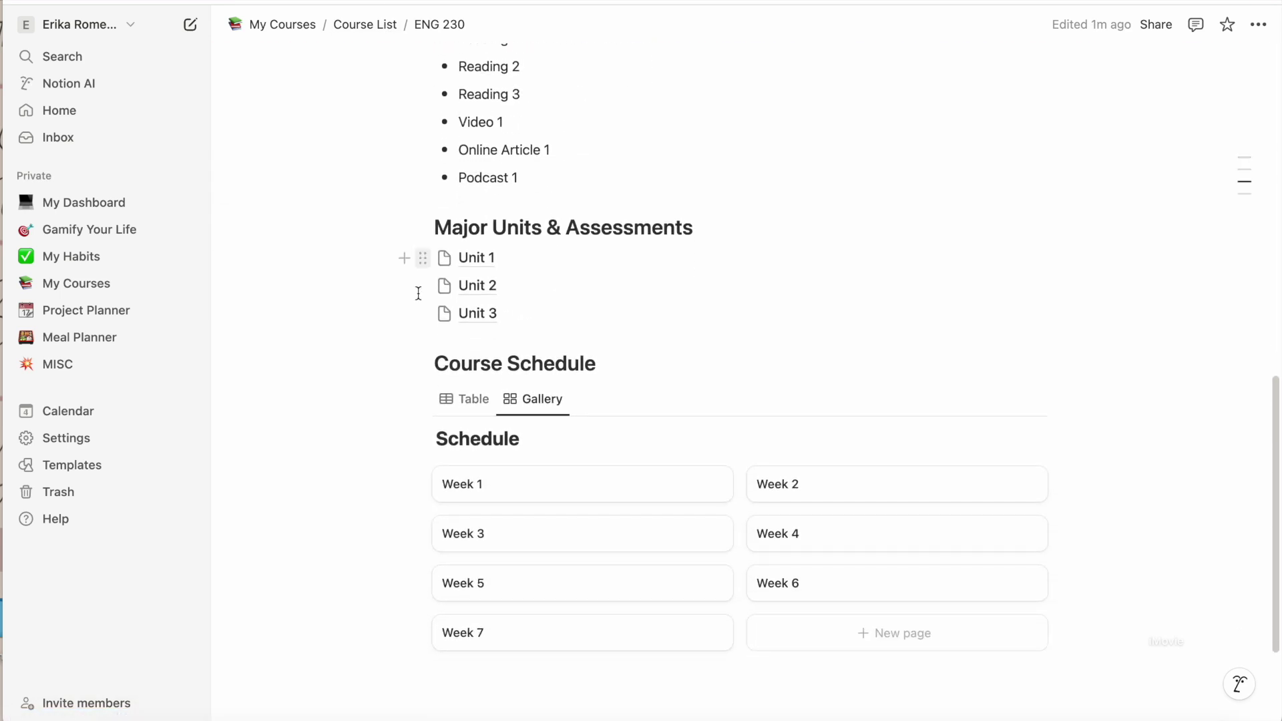
pyautogui.click(502, 494)
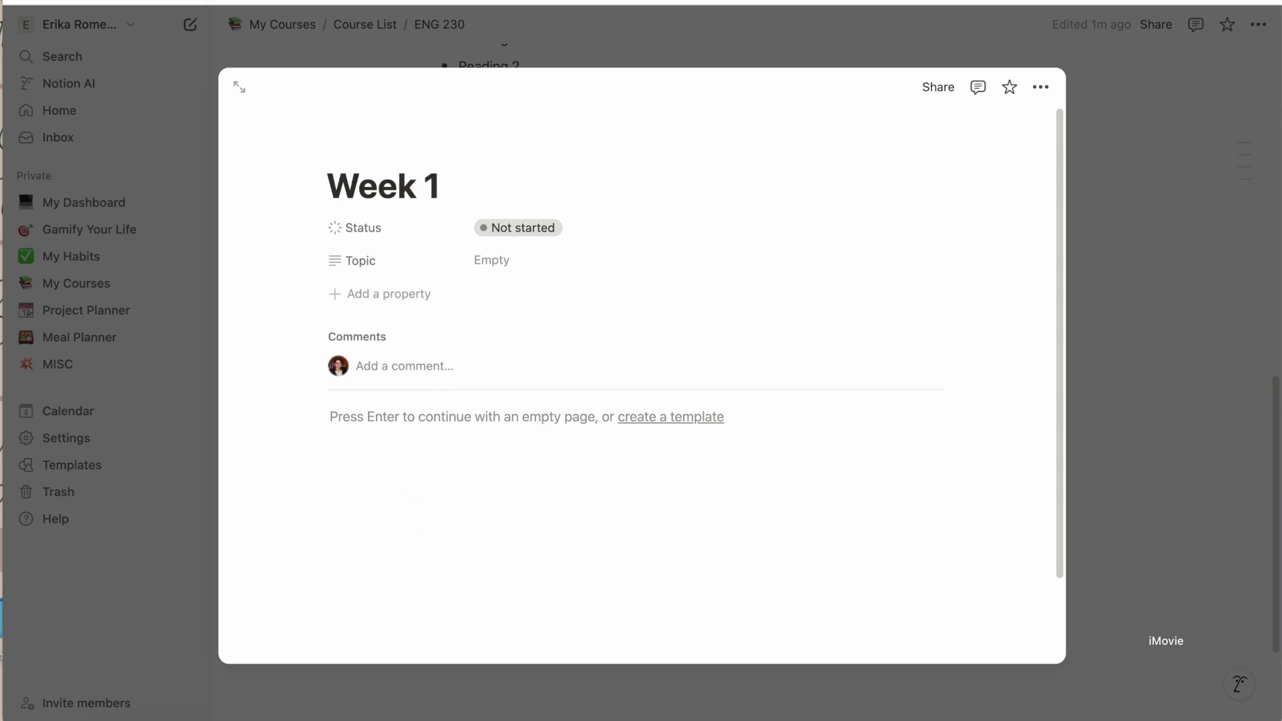
pyautogui.press('Return')
pyautogui.write('dfdkzdfg;')
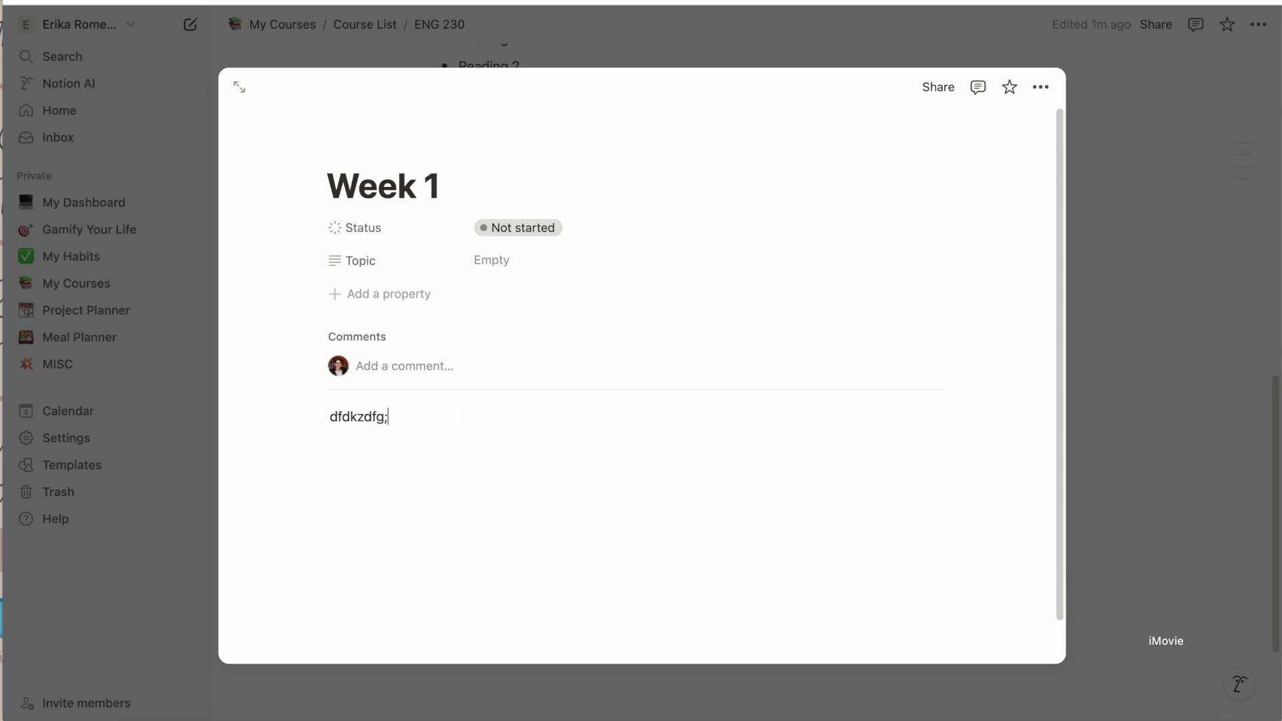
pyautogui.click(318, 53)
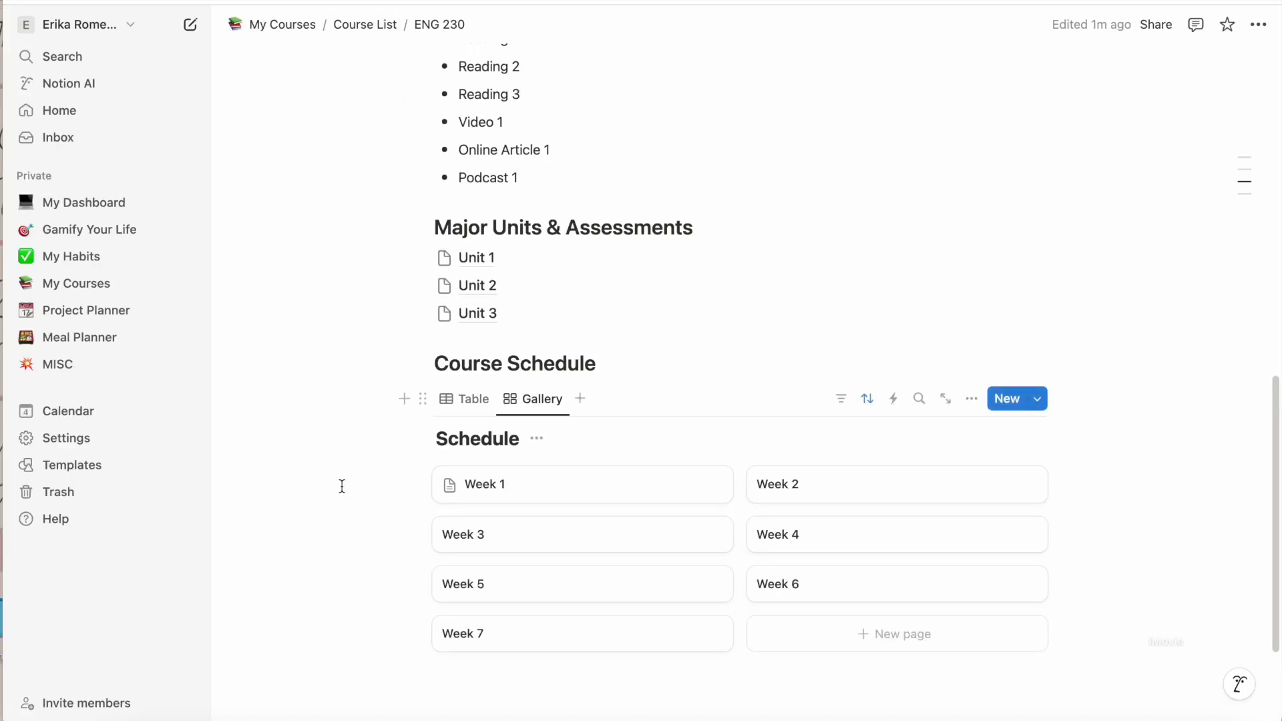
# Step: Review the ENG 230 page from its properties down to the Course Schedule, and select the Learning Objectives heading block
pyautogui.scroll(10, 342, 486)
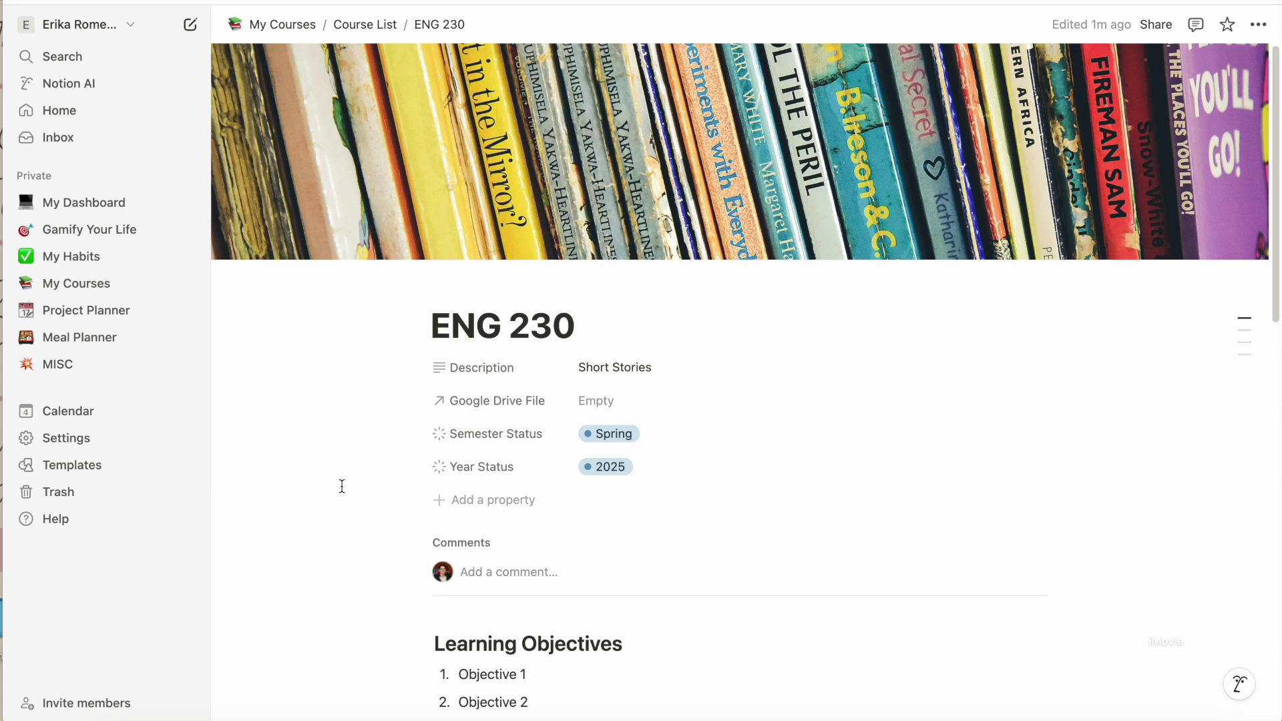
pyautogui.scroll(-12, 342, 486)
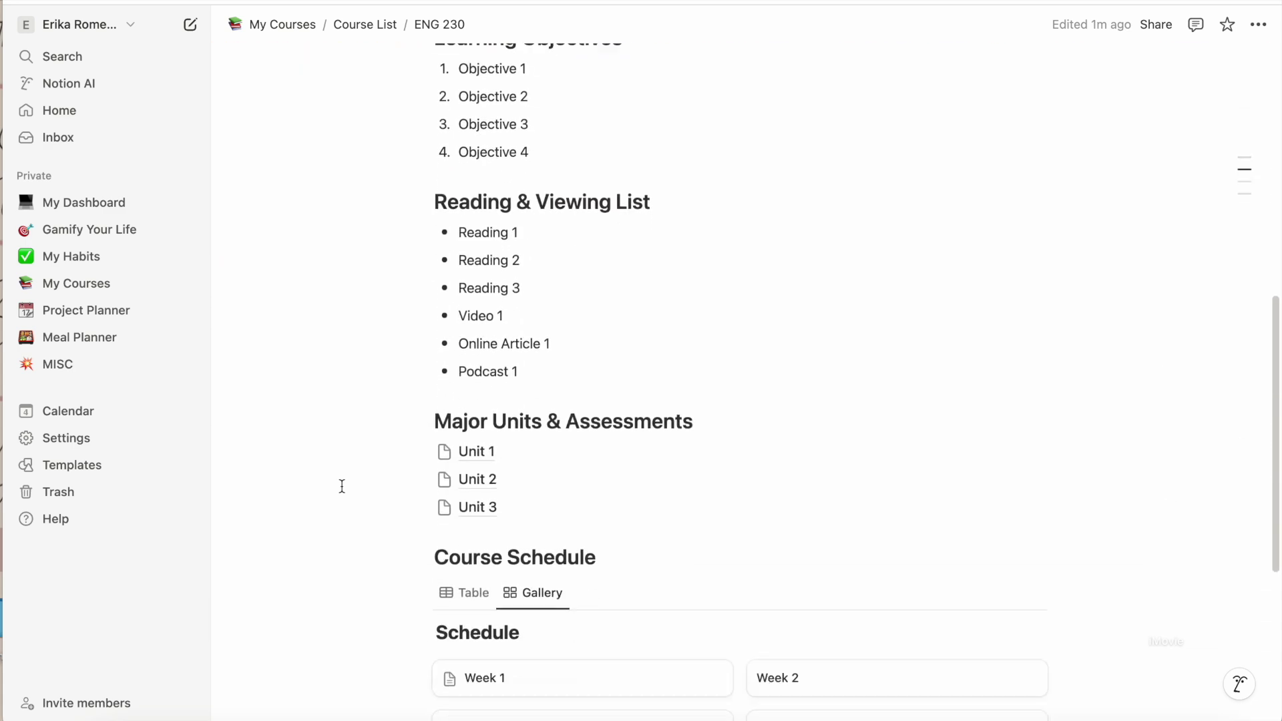
pyautogui.moveTo(492, 251)
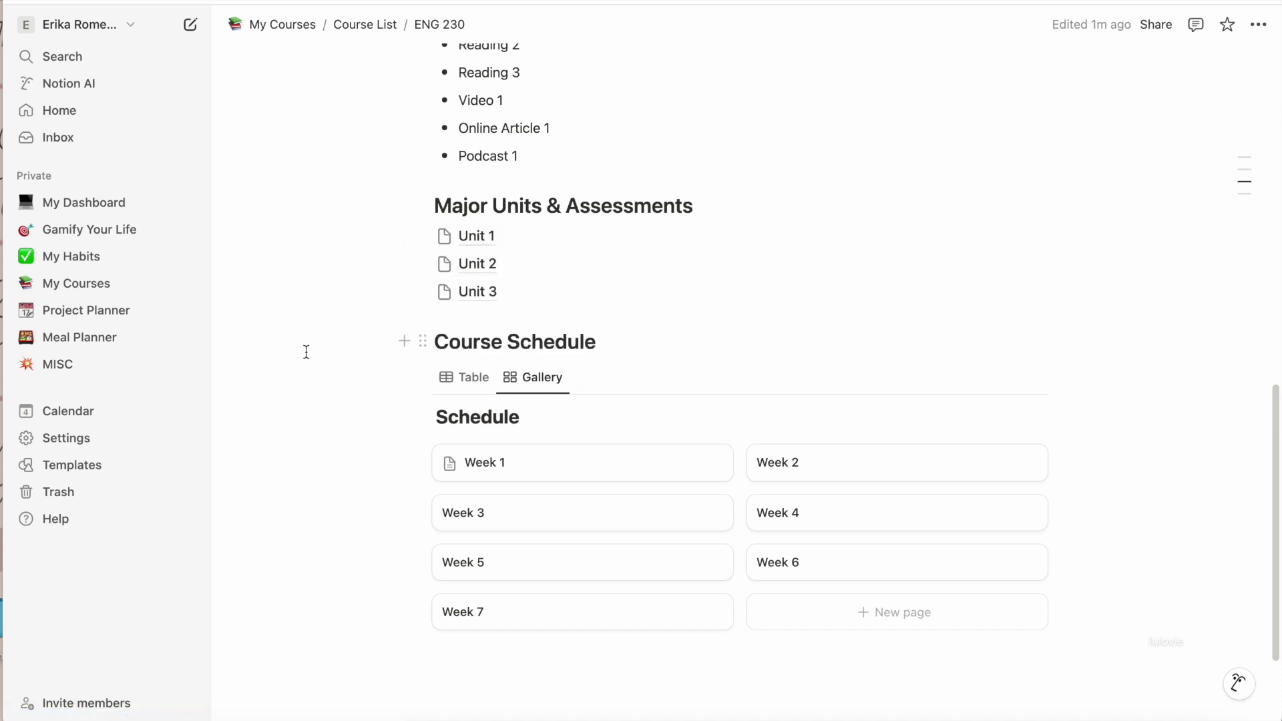
pyautogui.scroll(-1, 338, 372)
pyautogui.scroll(6, 338, 372)
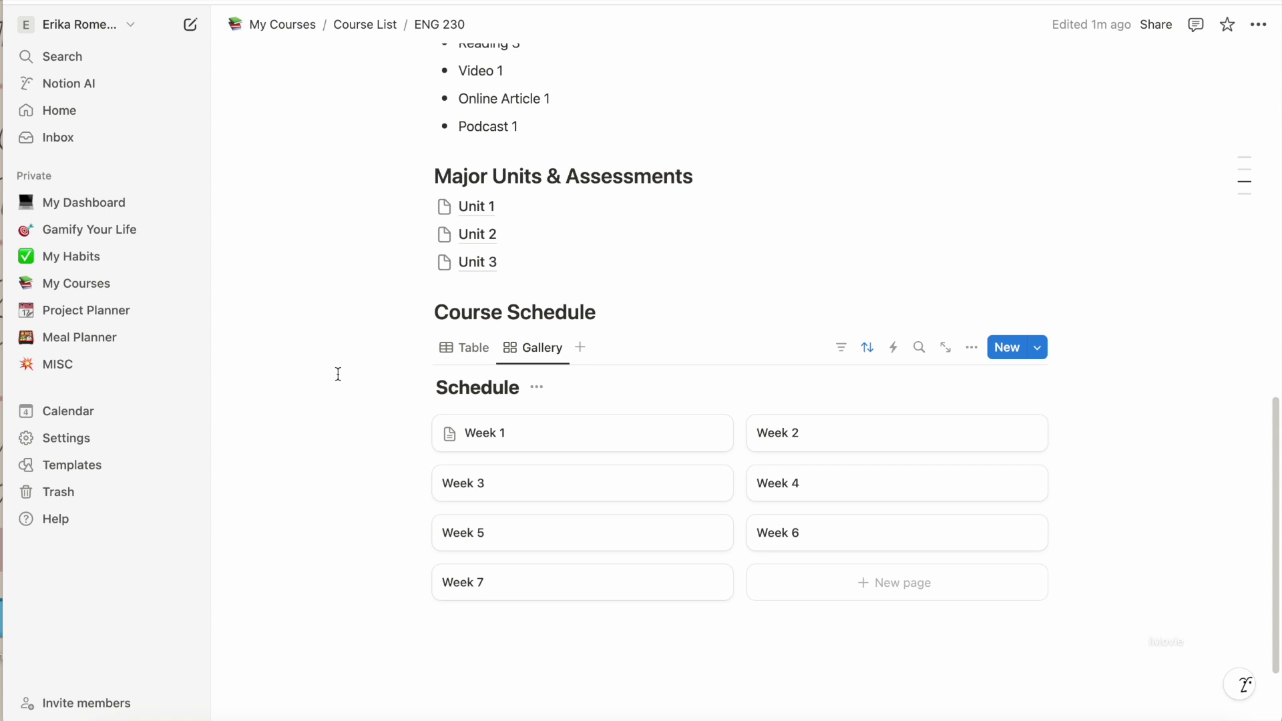
pyautogui.scroll(5, 337, 372)
pyautogui.scroll(-5, 338, 371)
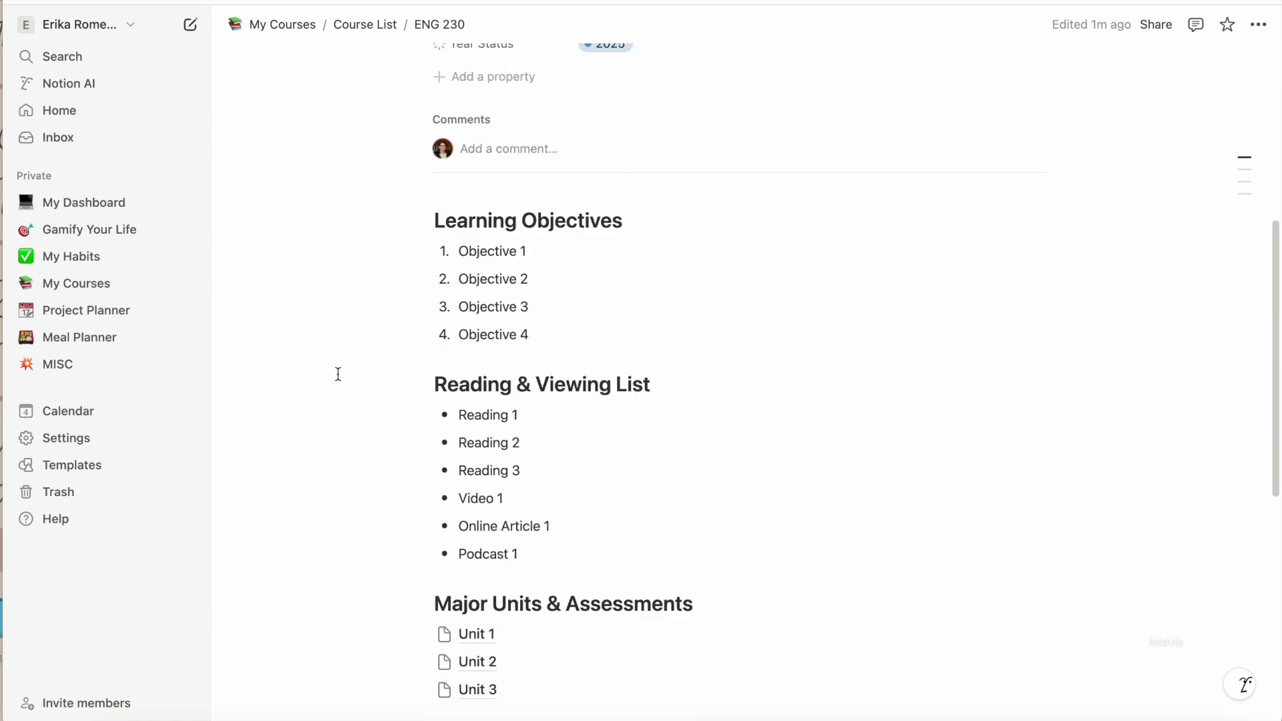
pyautogui.click(422, 139)
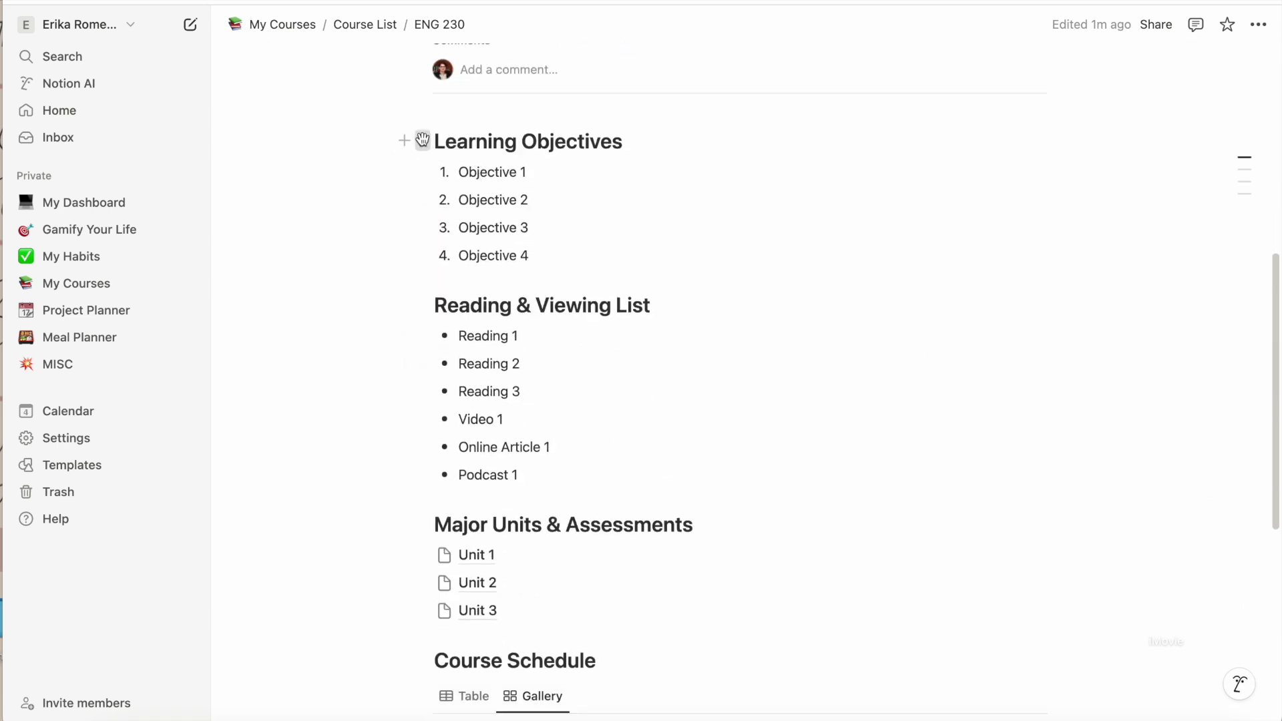
pyautogui.click(500, 224)
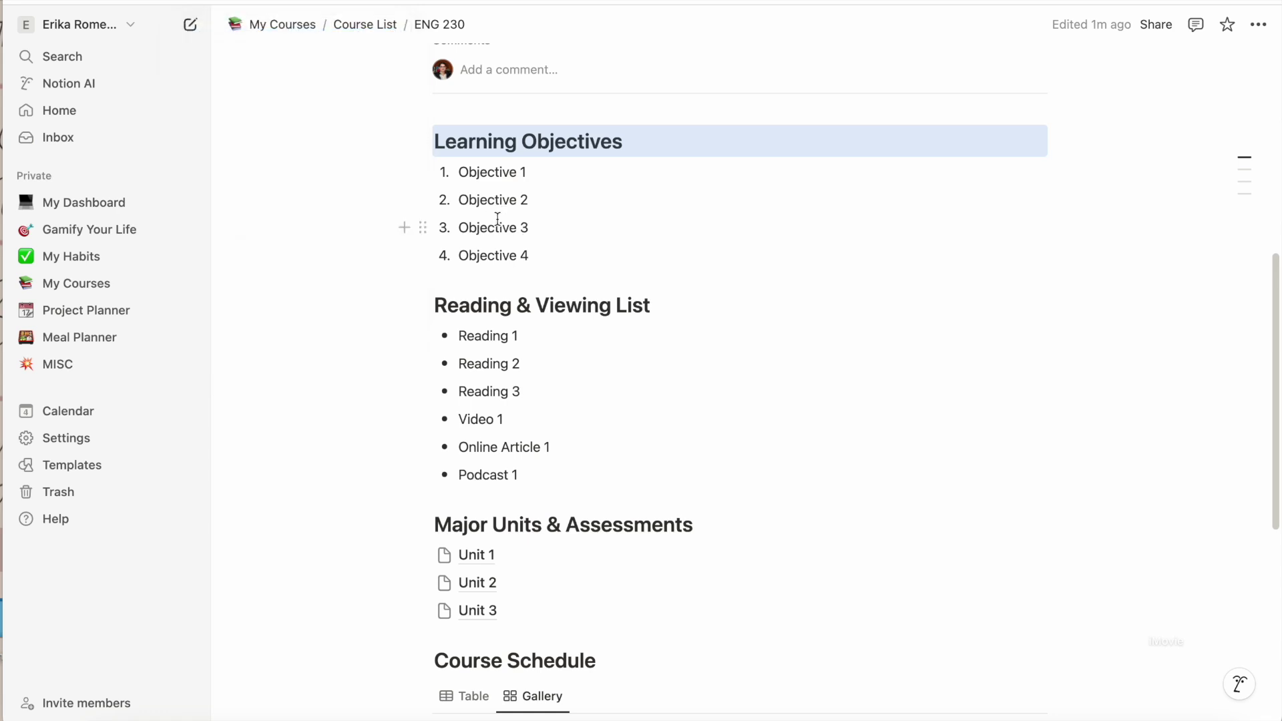
# Step: View the block actions available for Unit 1 under Major Units & Assessments, then look over the page down to the Course Schedule
pyautogui.scroll(-4, 494, 220)
pyautogui.click(422, 294)
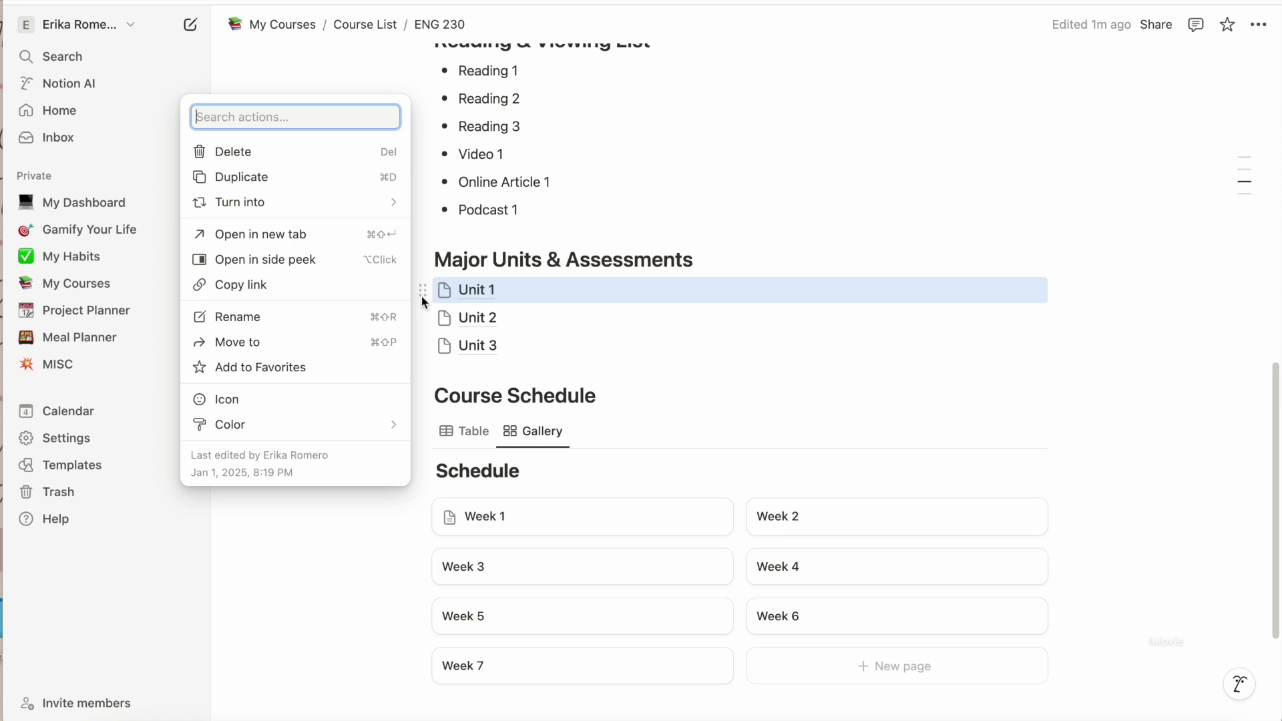
pyautogui.click(394, 40)
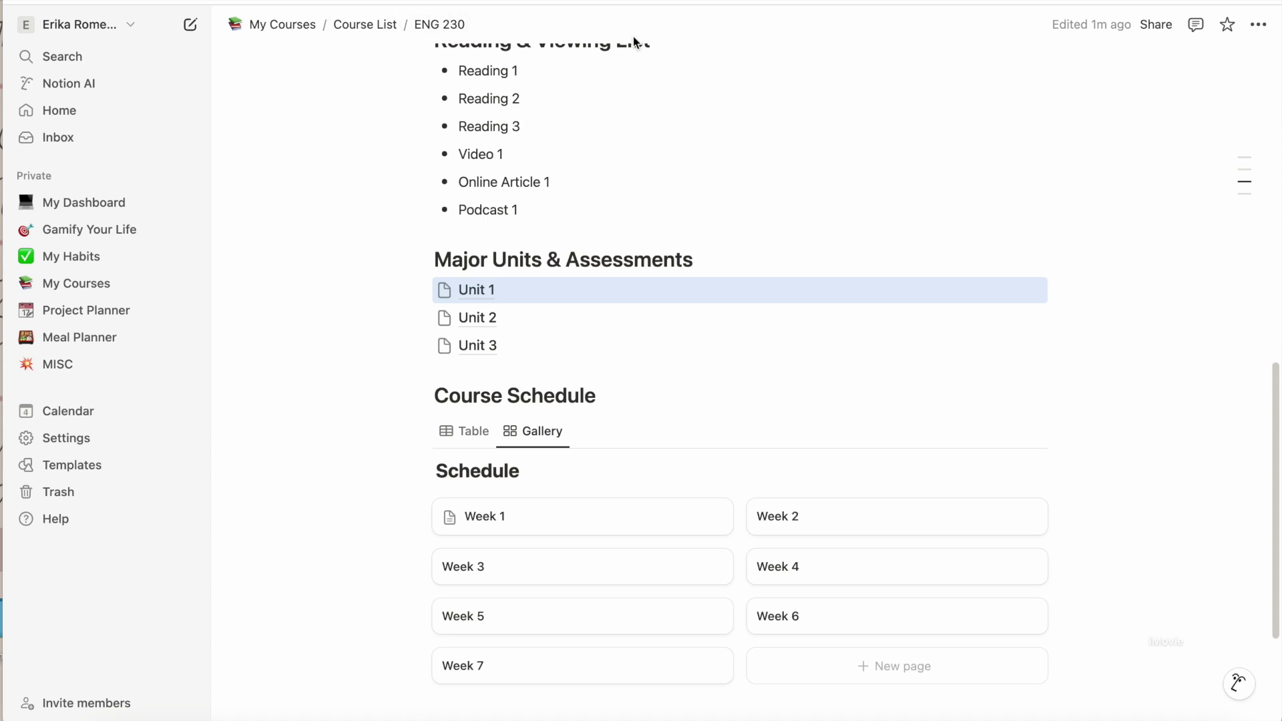
pyautogui.scroll(10, 344, 316)
pyautogui.scroll(-14, 344, 316)
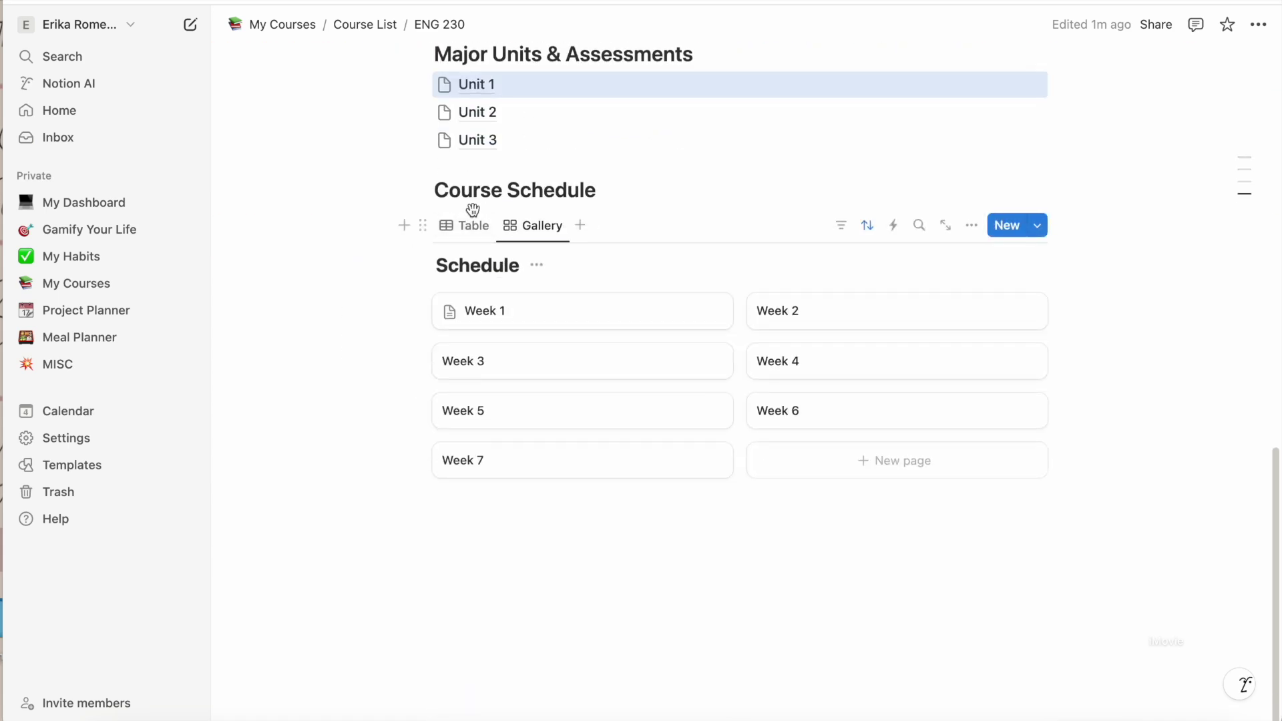
pyautogui.scroll(3, 372, 277)
pyautogui.scroll(-2, 400, 287)
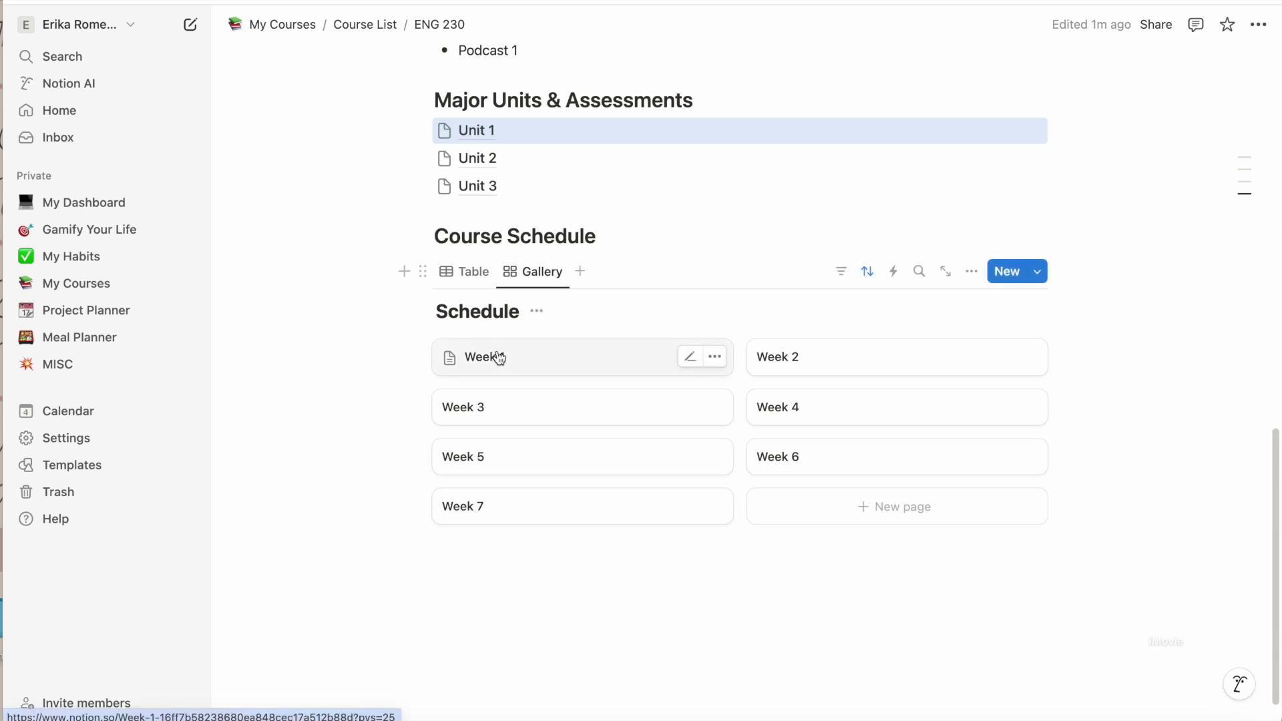
# Step: Switch the Schedule to its Table view and enter the topics Introduction for Week 1 and Poetry for Week 2
pyautogui.click(465, 274)
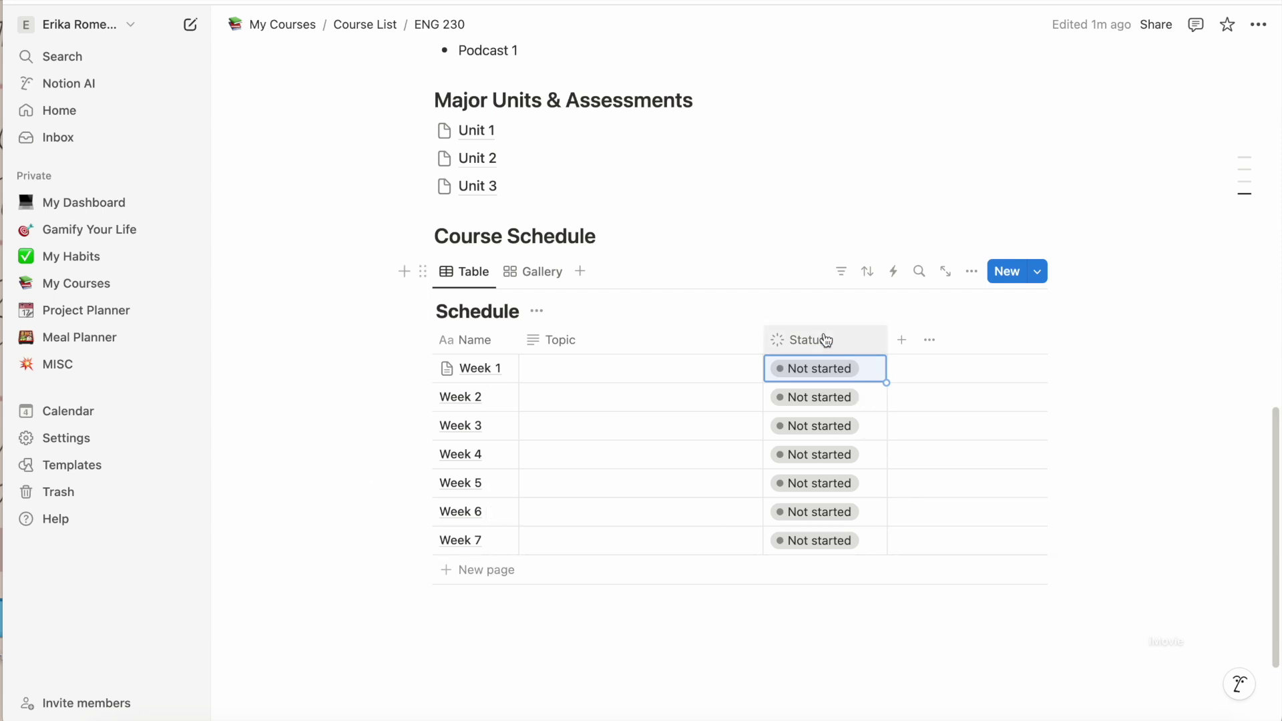
pyautogui.click(559, 371)
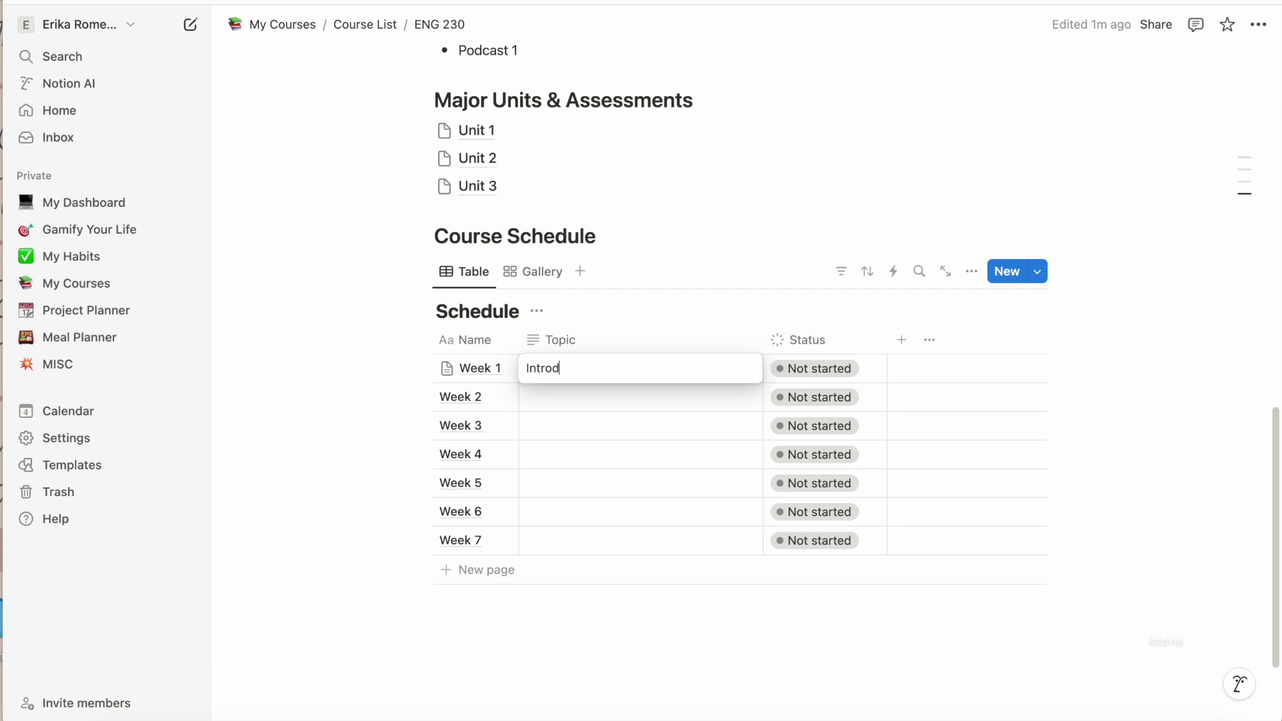
pyautogui.write('Introduction')
pyautogui.click(557, 400)
pyautogui.write('Poetry')
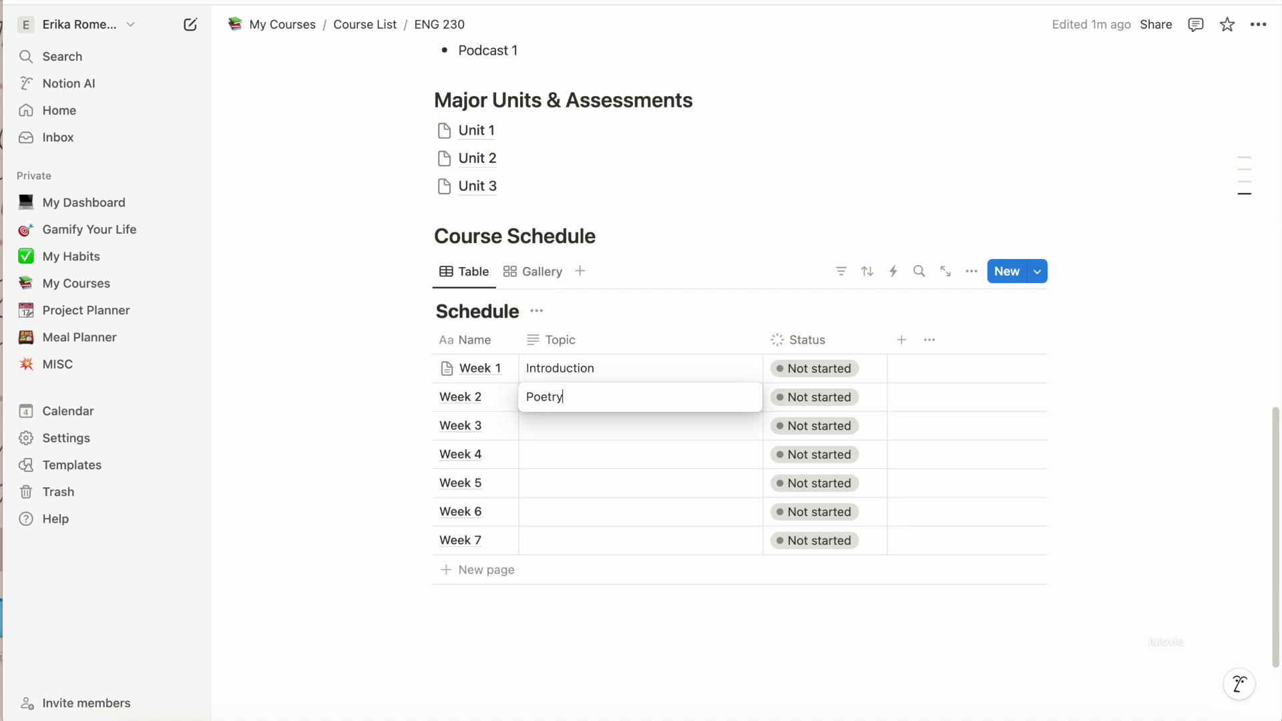
pyautogui.press('Escape')
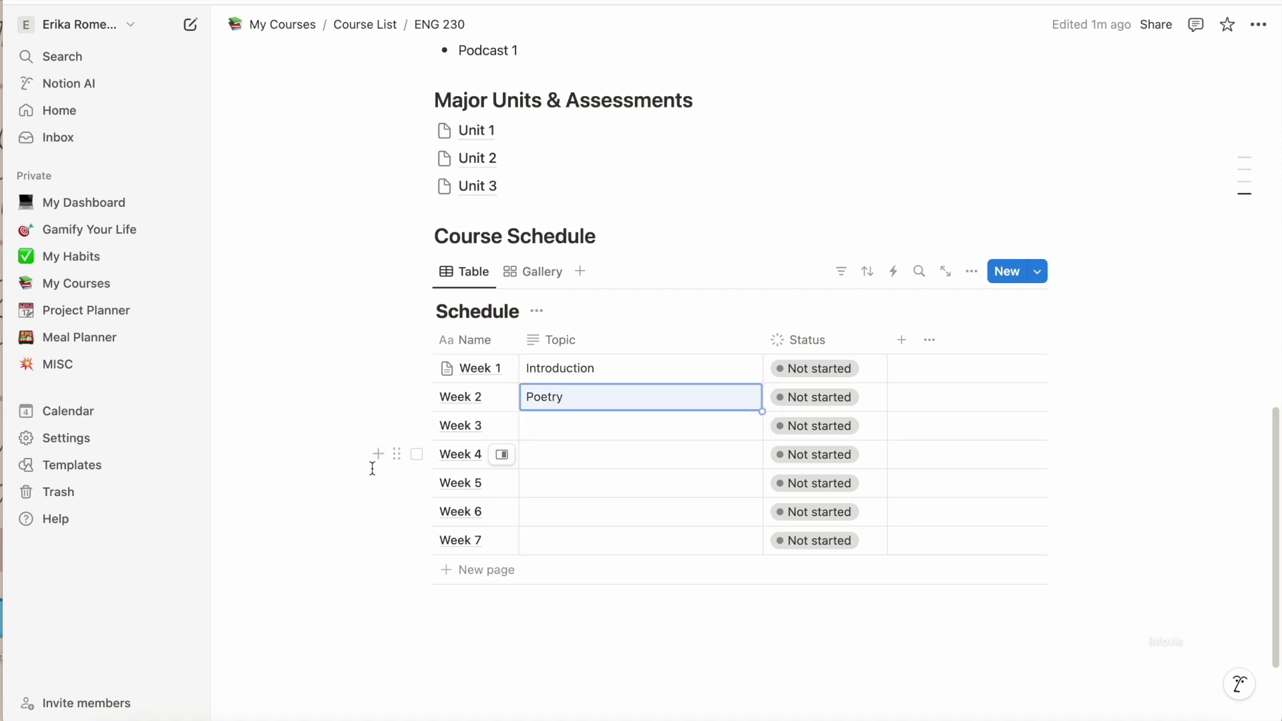
# Step: Switch the Schedule back to its Gallery view and show the Topic property on the week cards
pyautogui.click(542, 274)
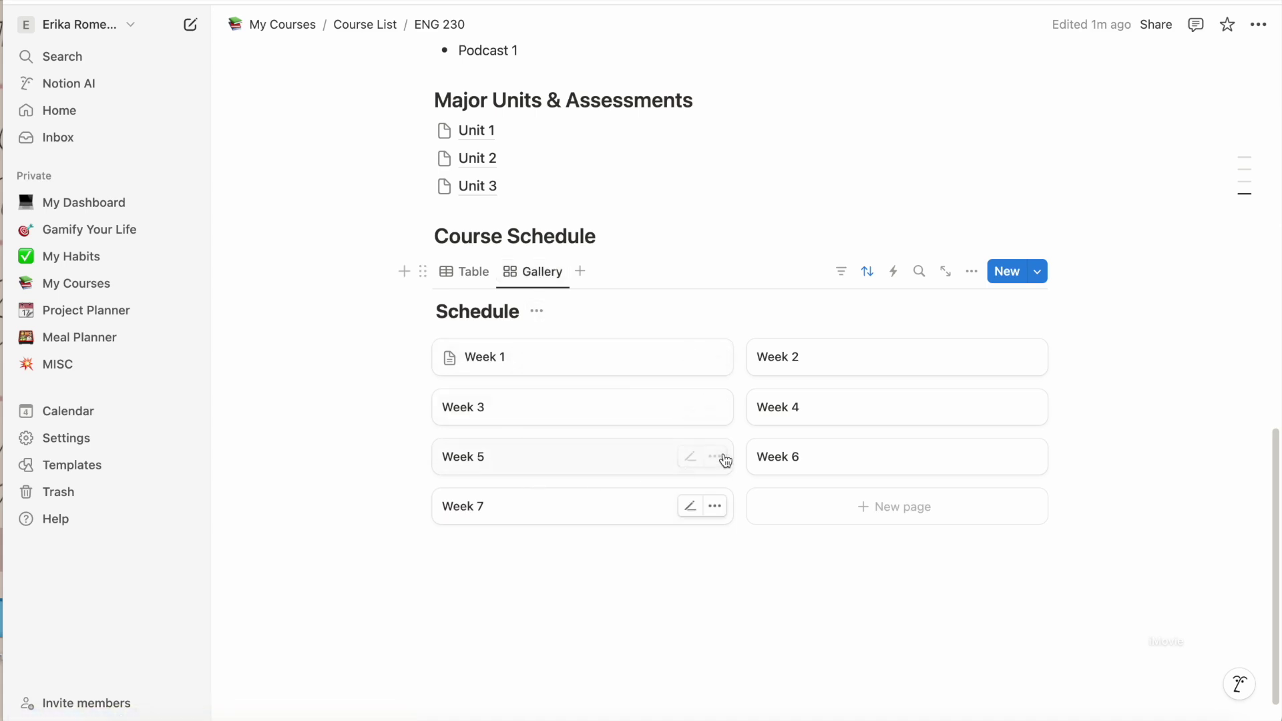
pyautogui.click(972, 271)
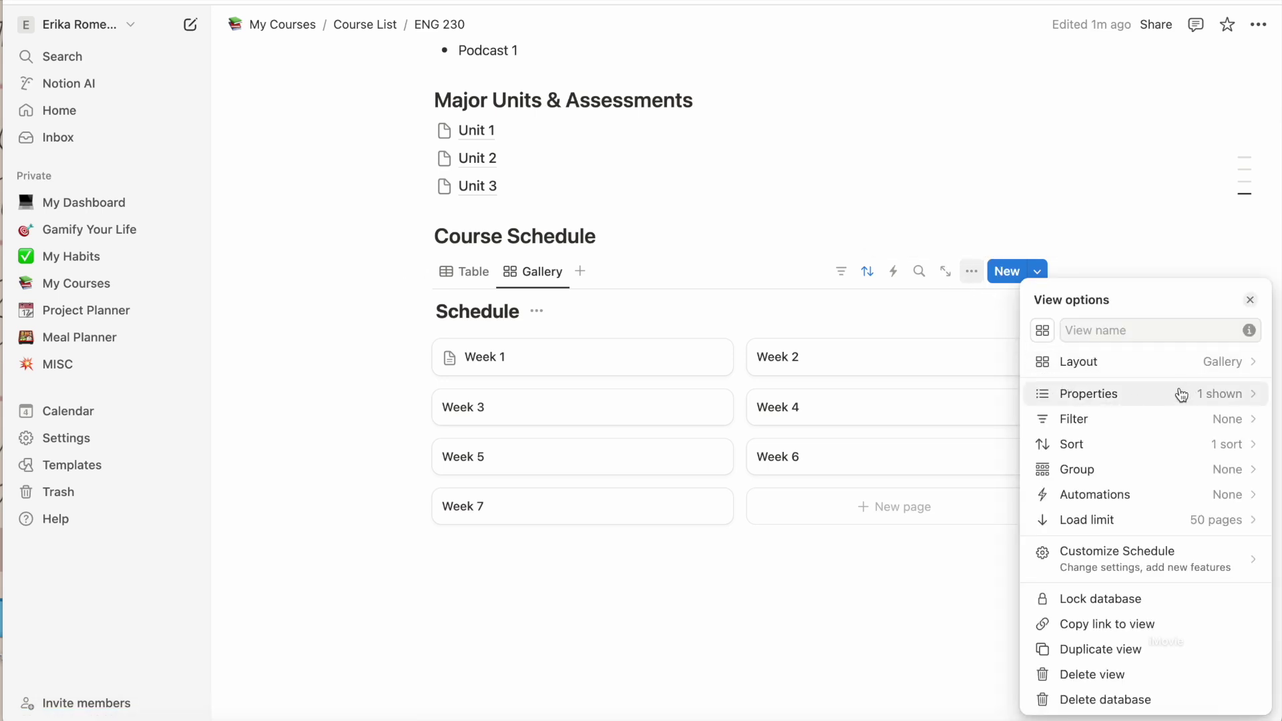
pyautogui.click(1207, 394)
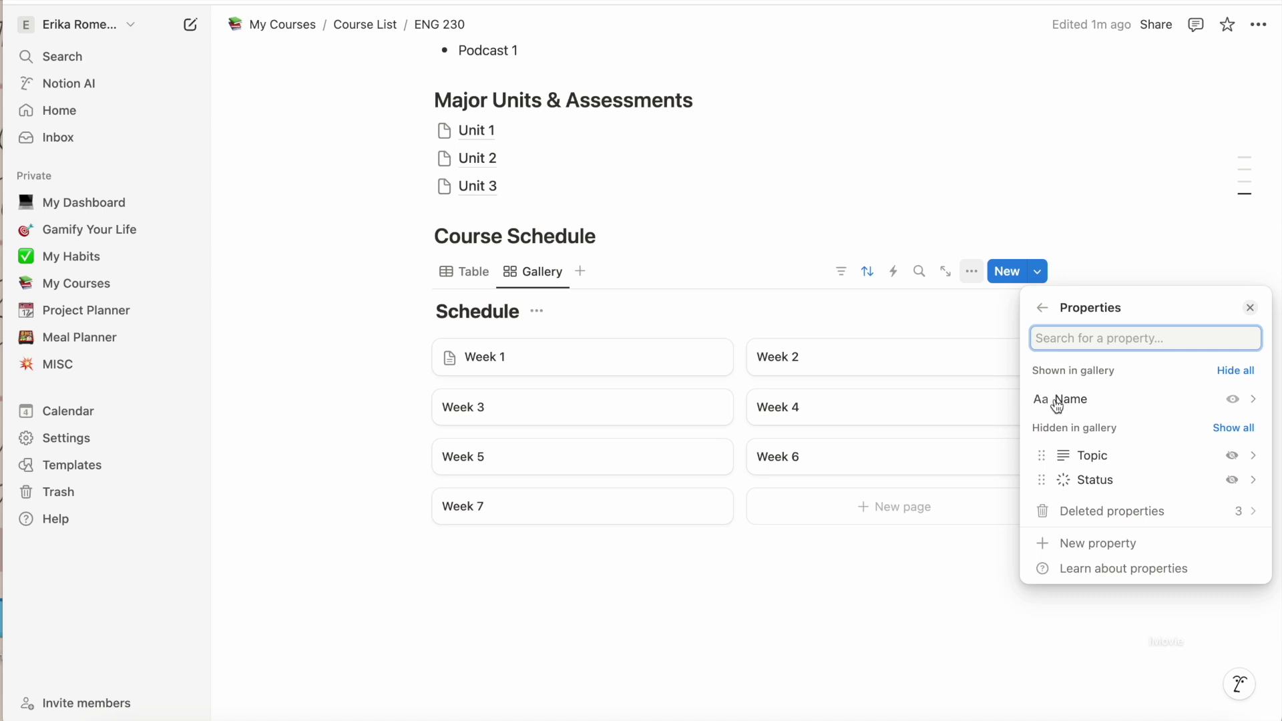
pyautogui.click(1232, 455)
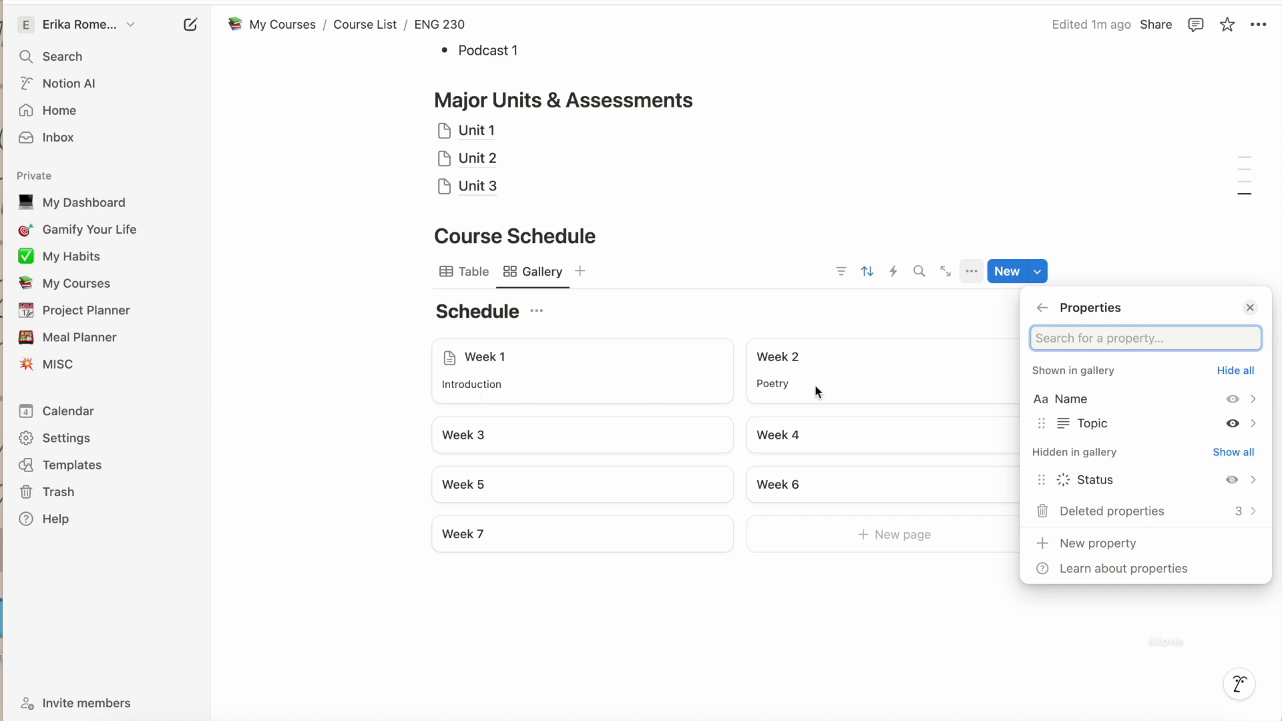
pyautogui.click(1041, 308)
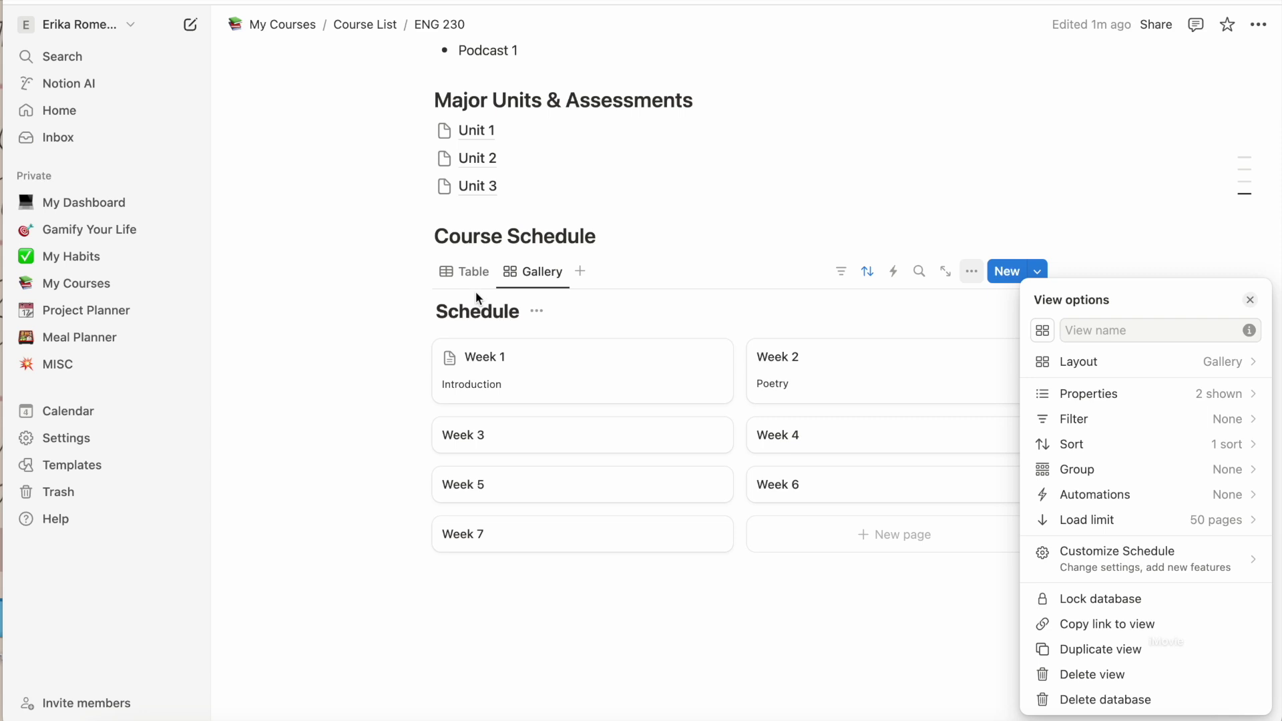
# Step: Compare the Schedule's Table view with its Gallery view, ending on the Gallery view
pyautogui.click(475, 273)
pyautogui.click(468, 271)
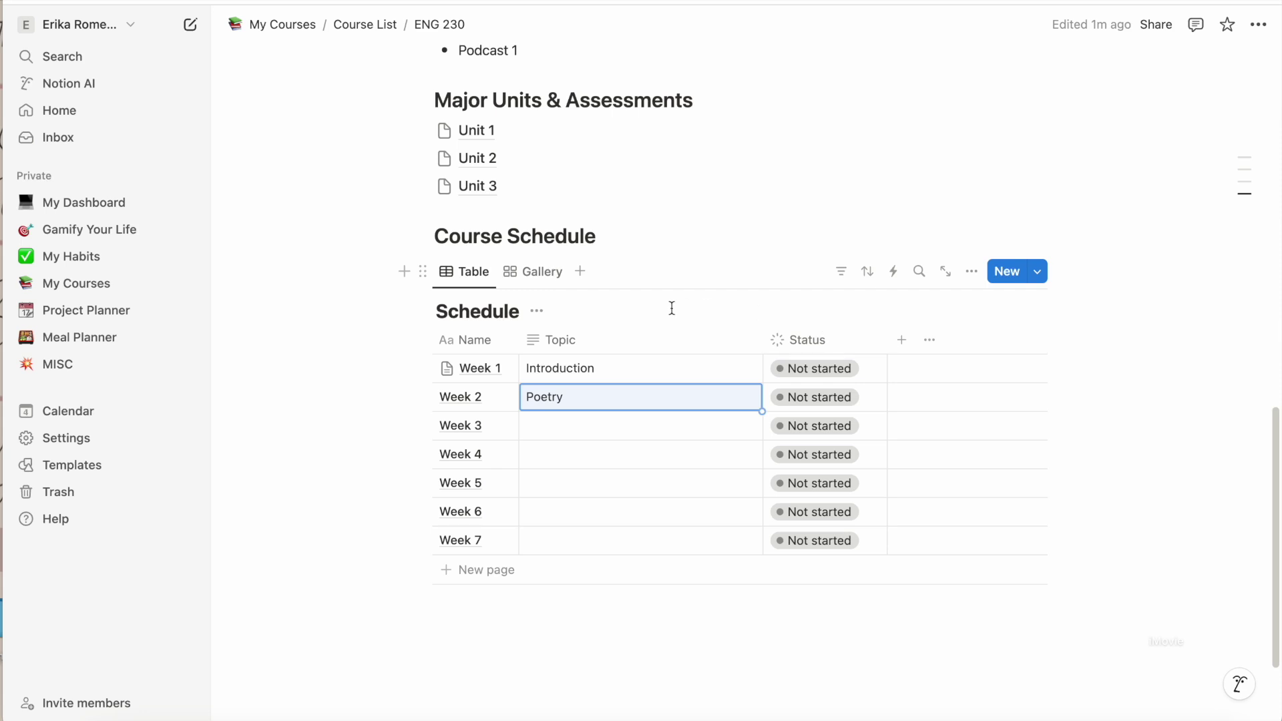
pyautogui.click(534, 281)
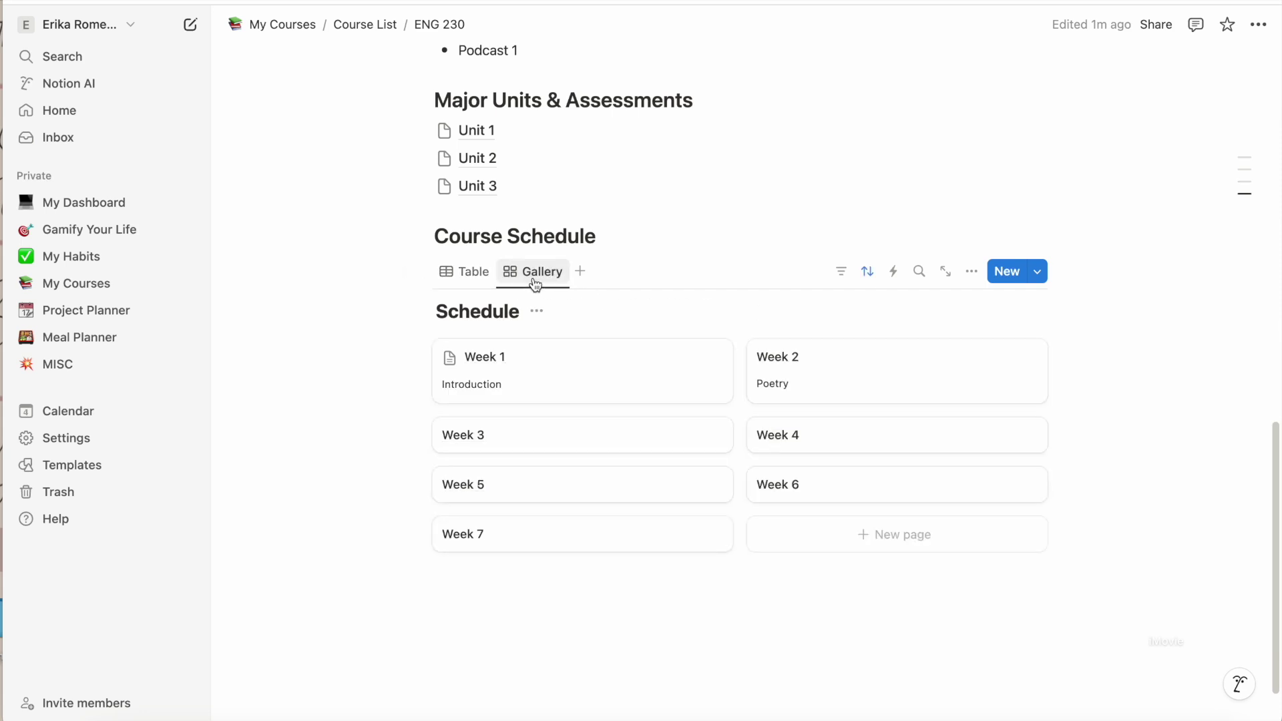
# Step: Try to move Topic above Name in the Schedule gallery's properties, and show the Status property on the week cards
pyautogui.click(971, 271)
pyautogui.click(1075, 393)
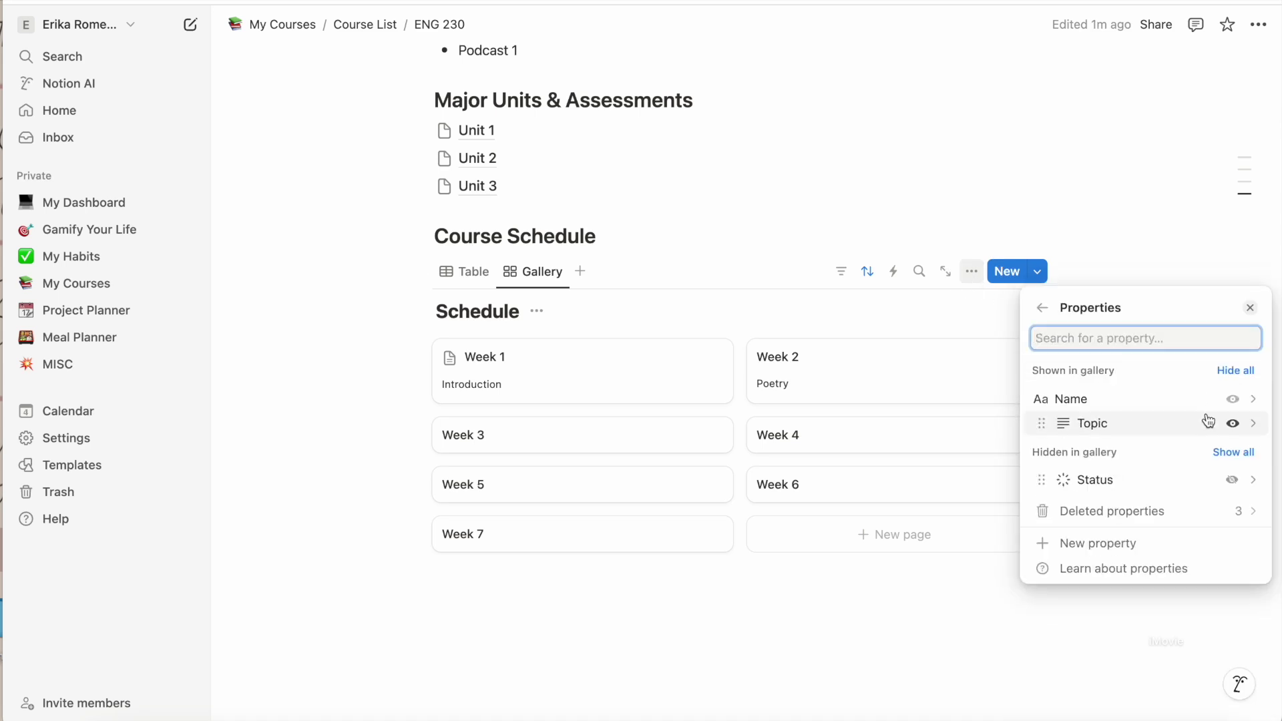
pyautogui.moveTo(1043, 422)
pyautogui.mouseDown()
pyautogui.moveTo(1047, 384)
pyautogui.moveTo(1042, 429)
pyautogui.moveTo(1040, 416)
pyautogui.mouseUp()
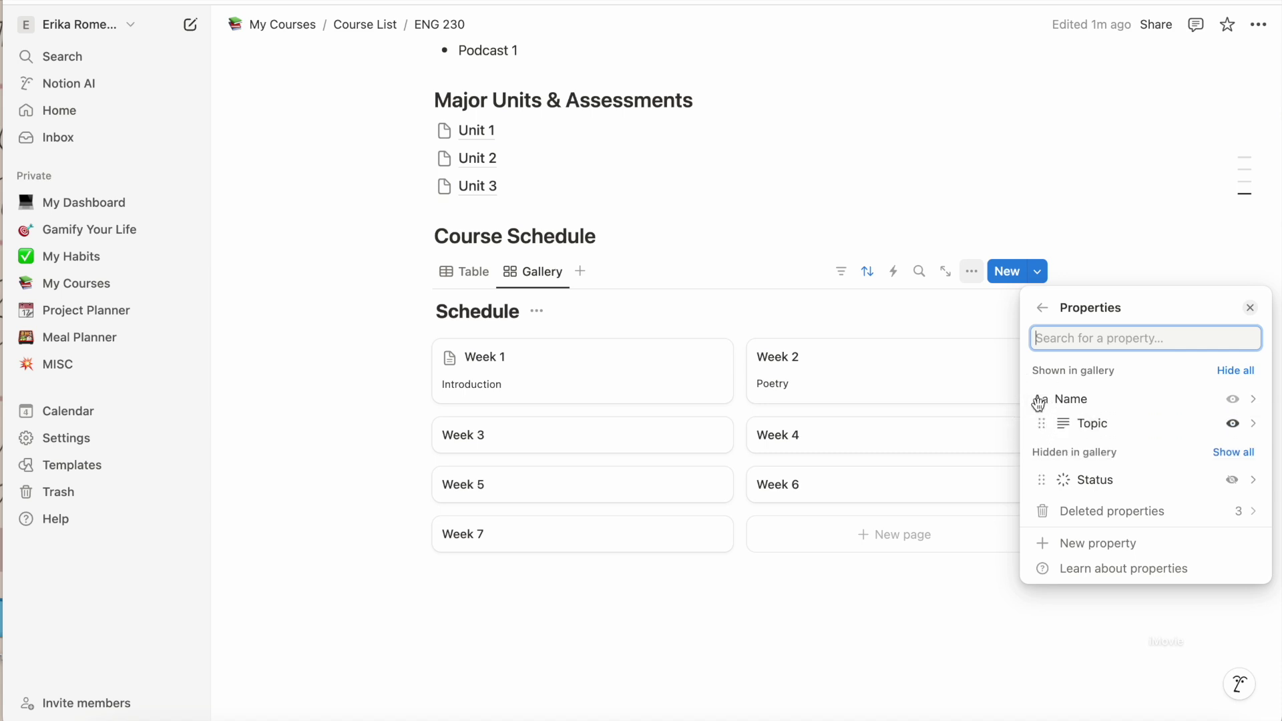
pyautogui.click(1040, 420)
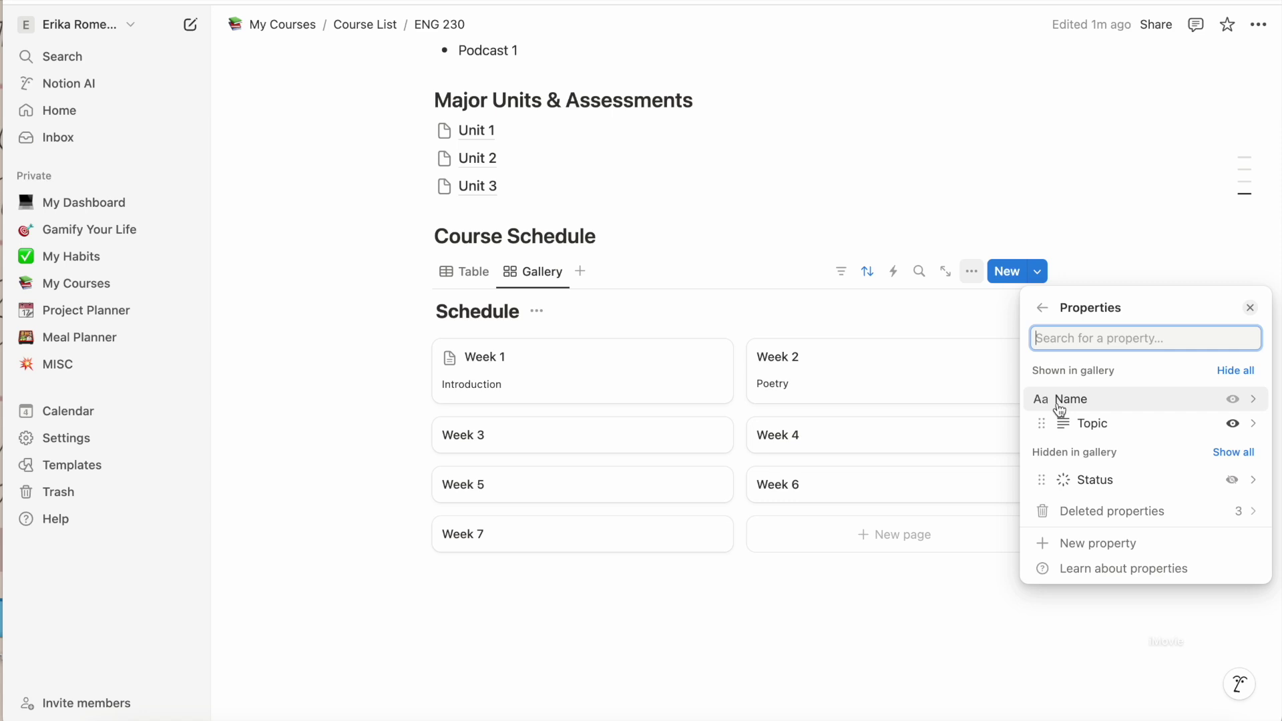
pyautogui.click(1228, 480)
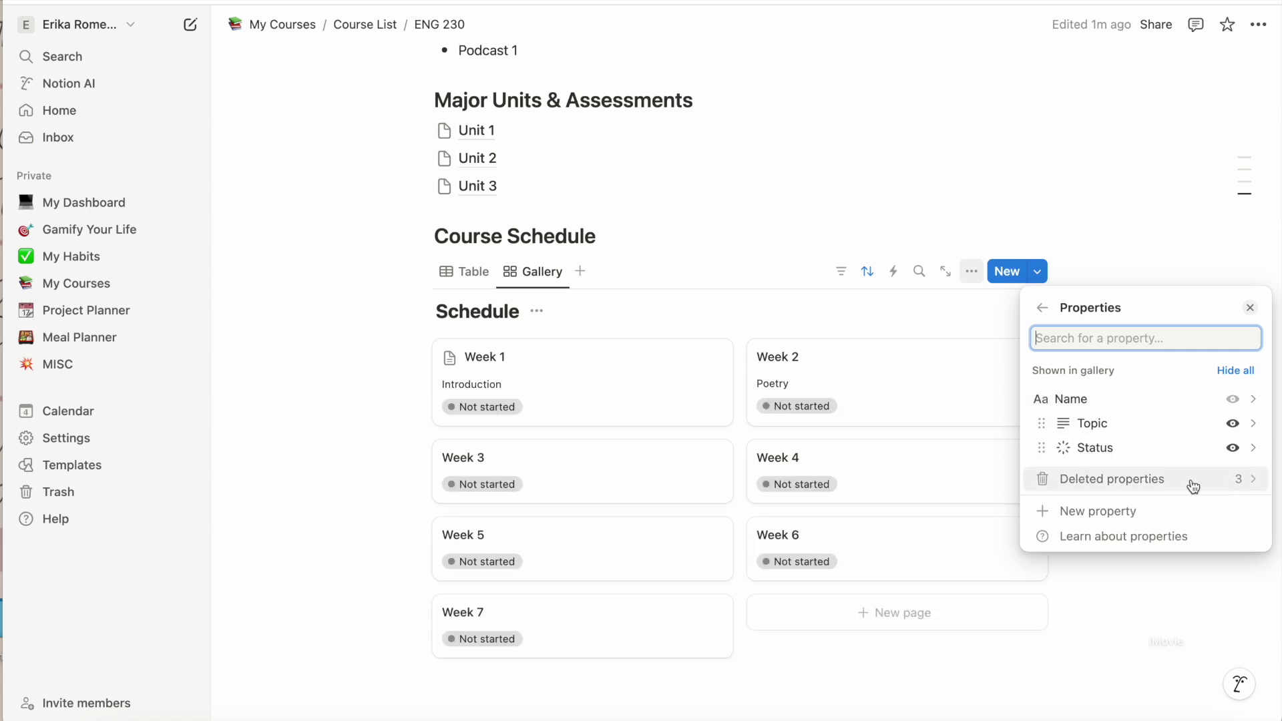
# Step: Try Status above Topic in the Schedule gallery's properties, restore Topic above Status, and hide Status from the week cards
pyautogui.moveTo(1040, 447); pyautogui.dragTo(1047, 419)
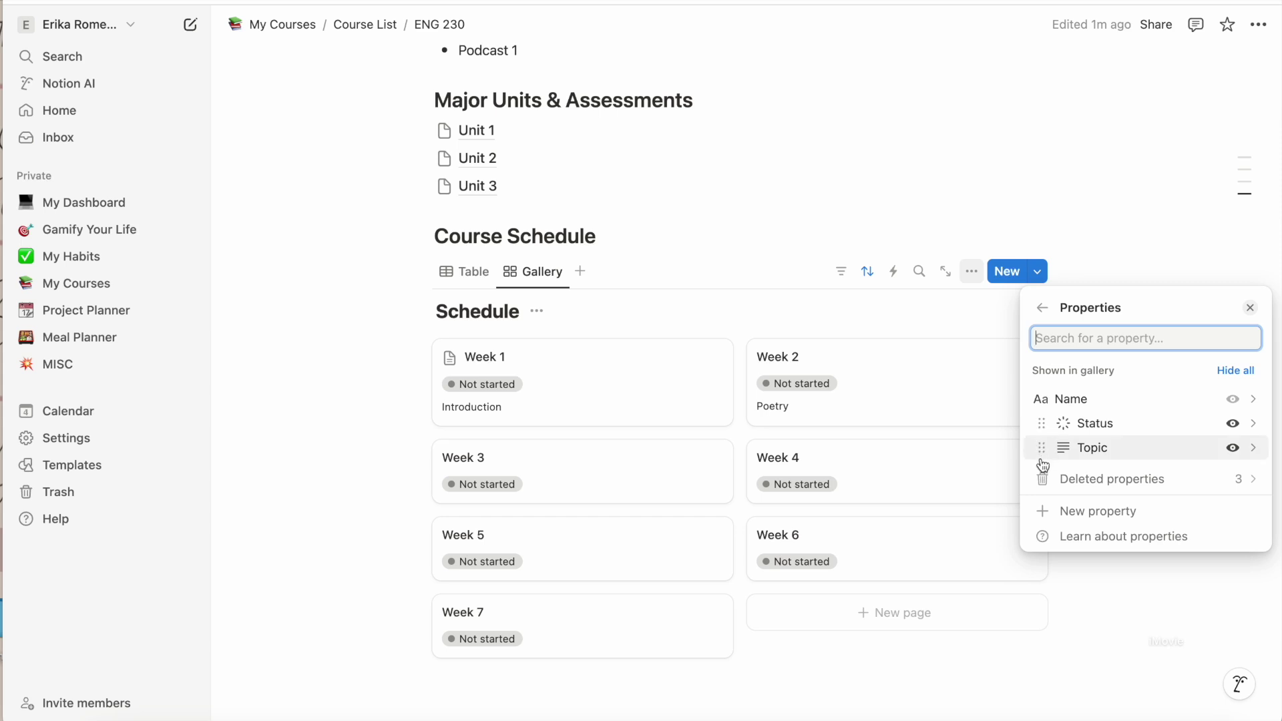
pyautogui.moveTo(1040, 447); pyautogui.dragTo(1041, 425)
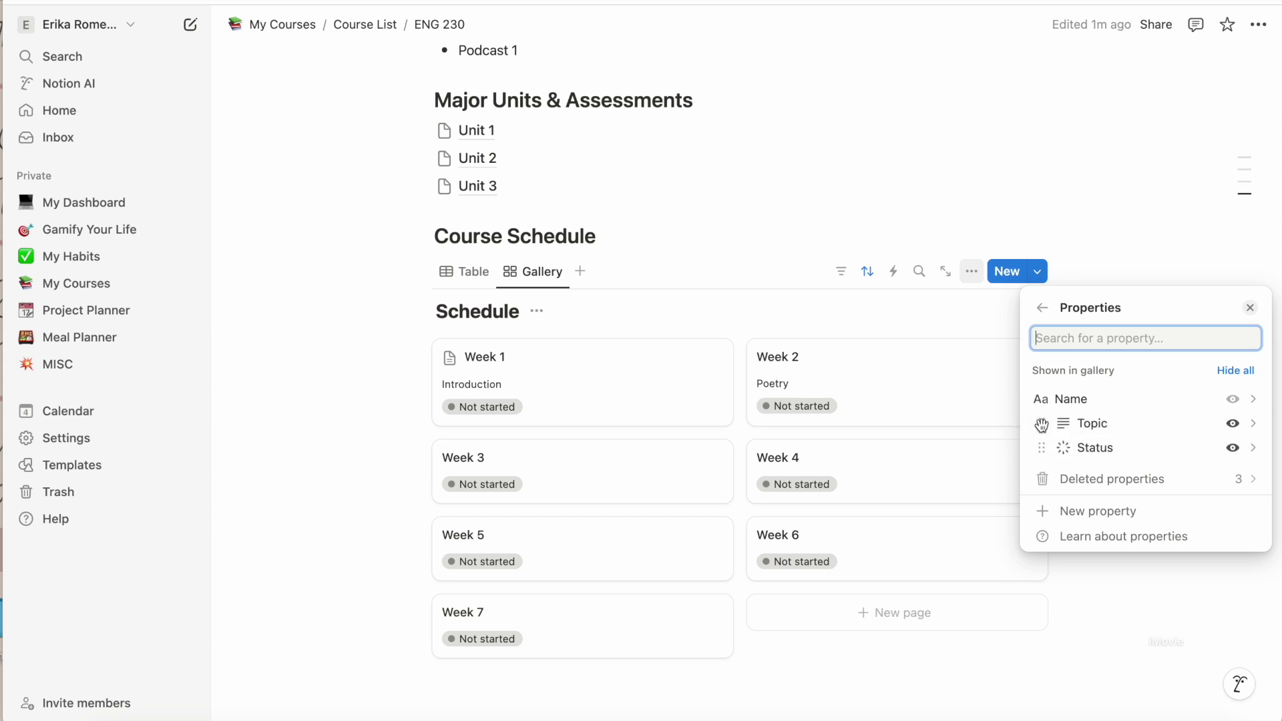
pyautogui.click(1233, 447)
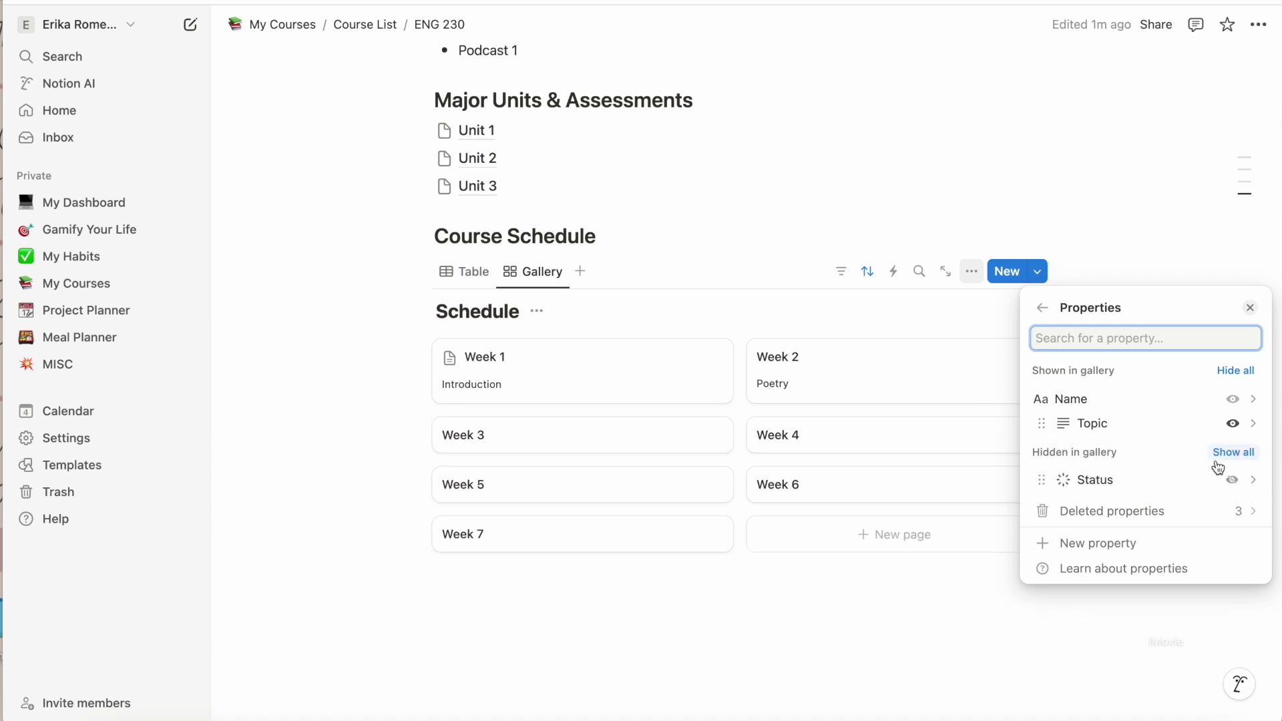
pyautogui.click(979, 593)
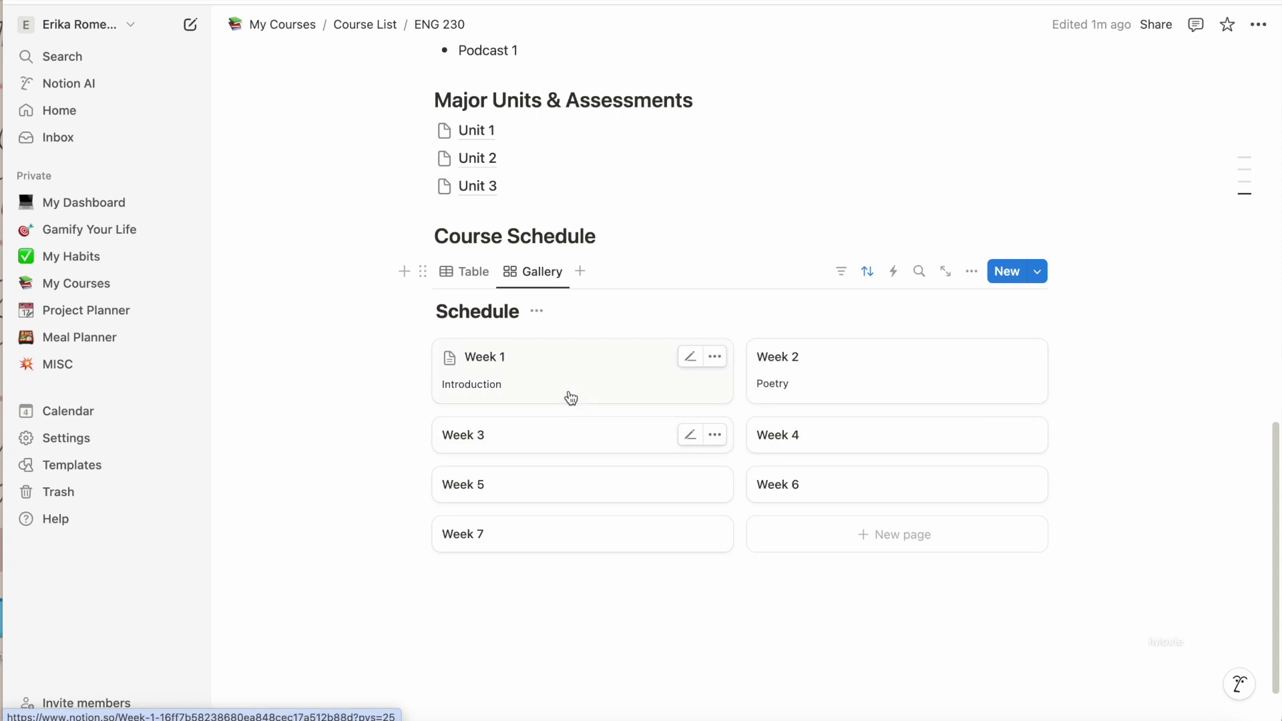
# Step: Open the Week 1 page from the Schedule gallery, add a cover image to it, and close it
pyautogui.click(543, 372)
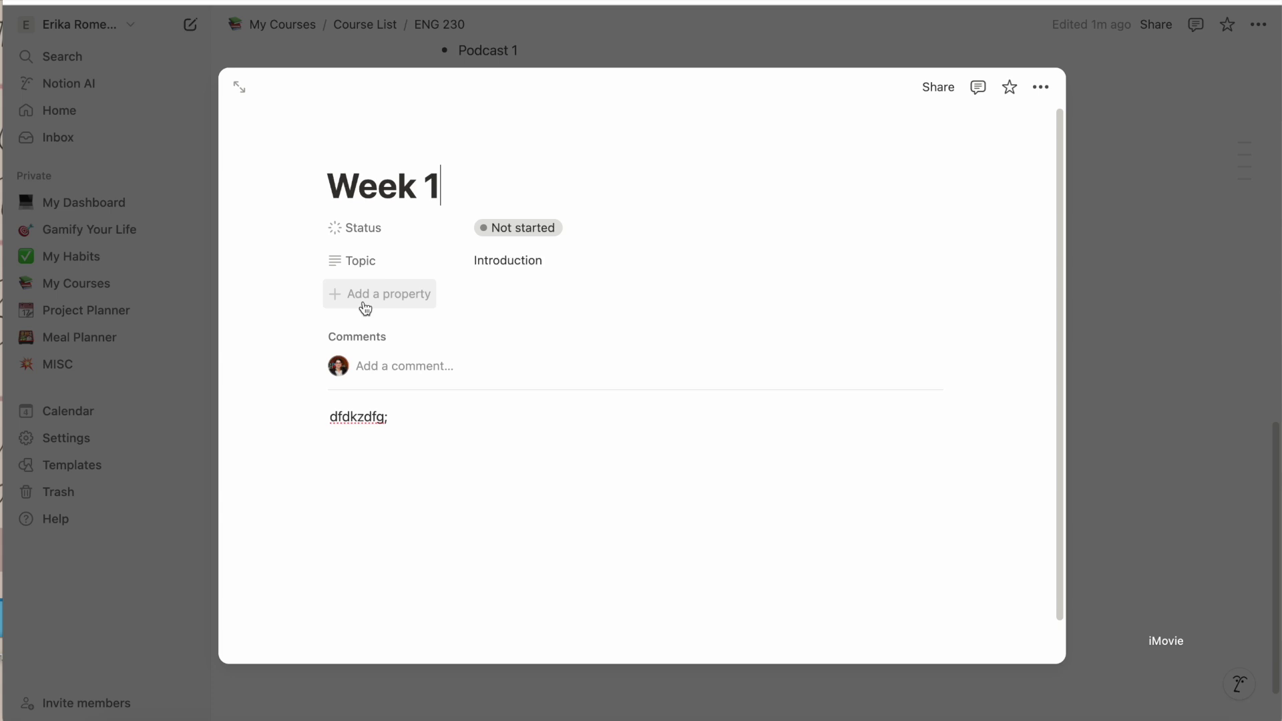
pyautogui.click(452, 146)
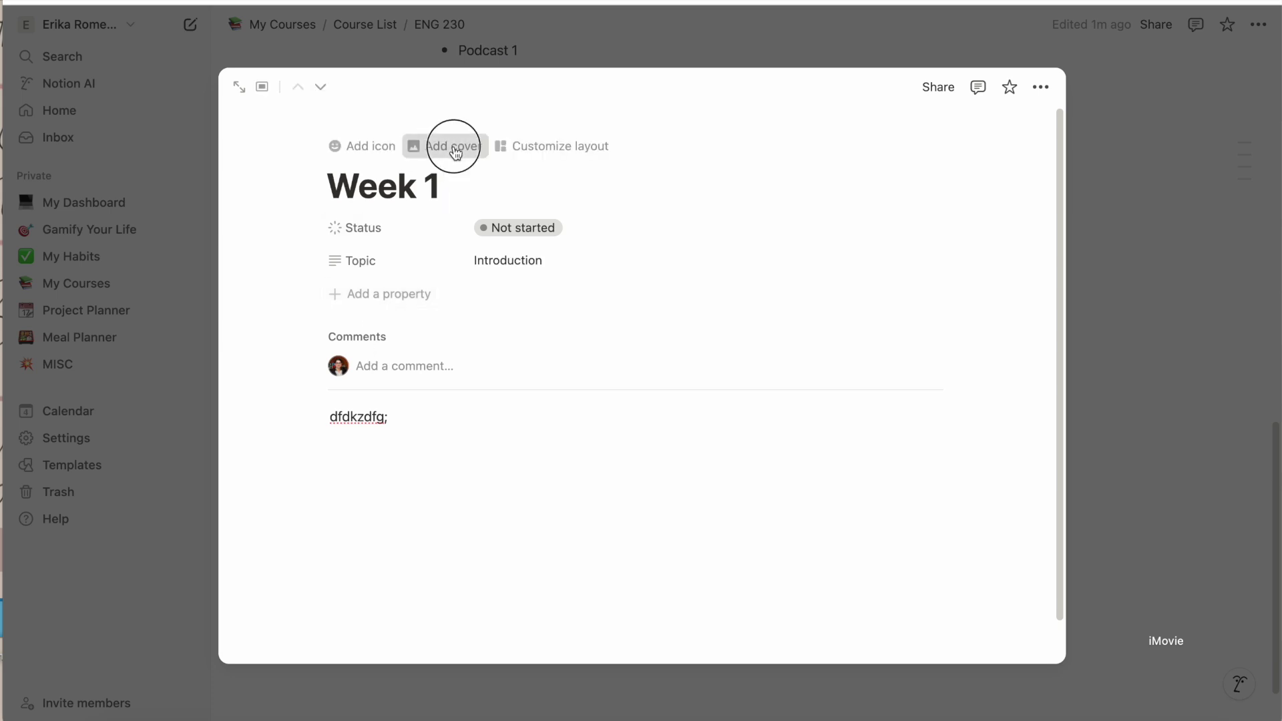
pyautogui.click(1202, 299)
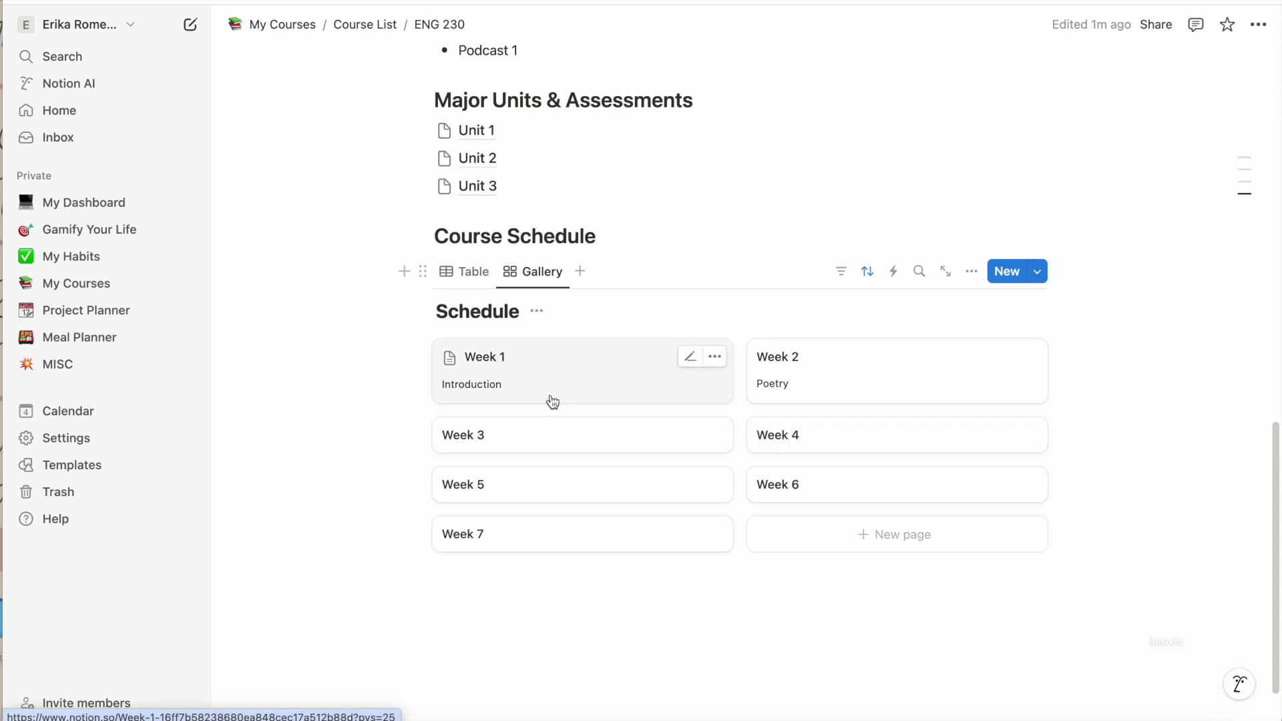
# Step: Try the Page cover card preview in the Schedule gallery's layout, and set the card preview back to None
pyautogui.click(970, 274)
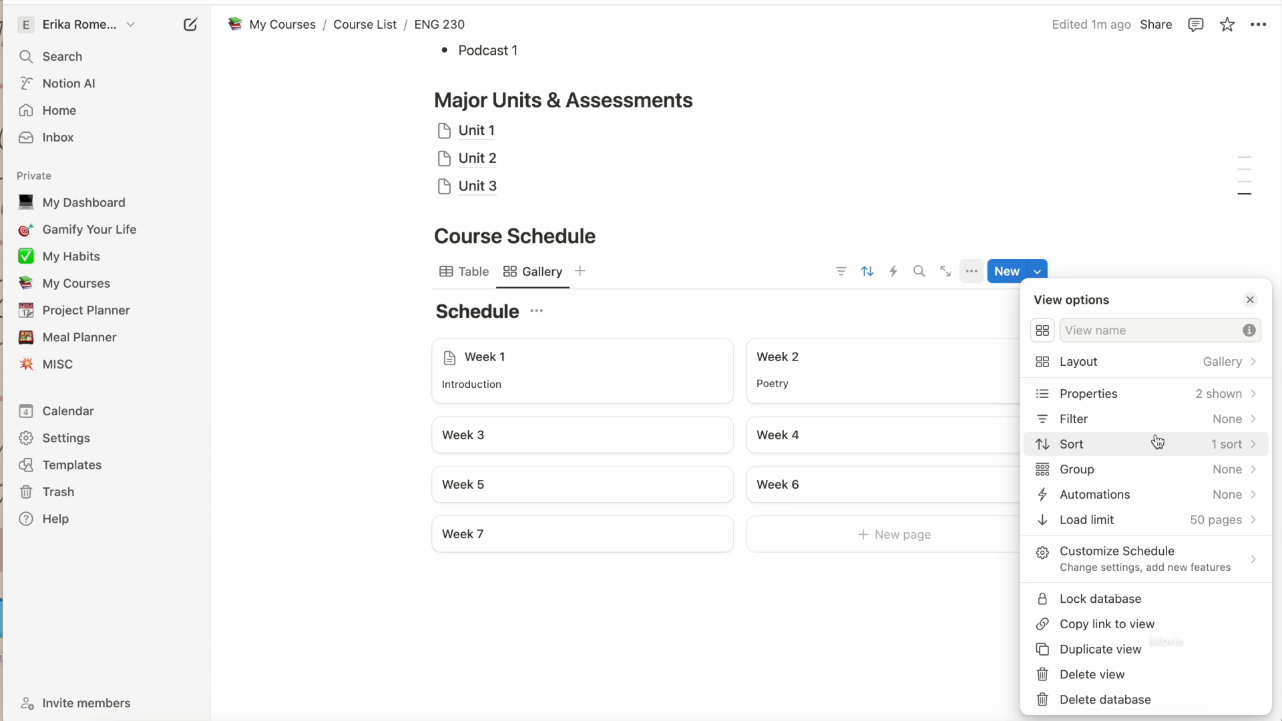
pyautogui.click(1230, 364)
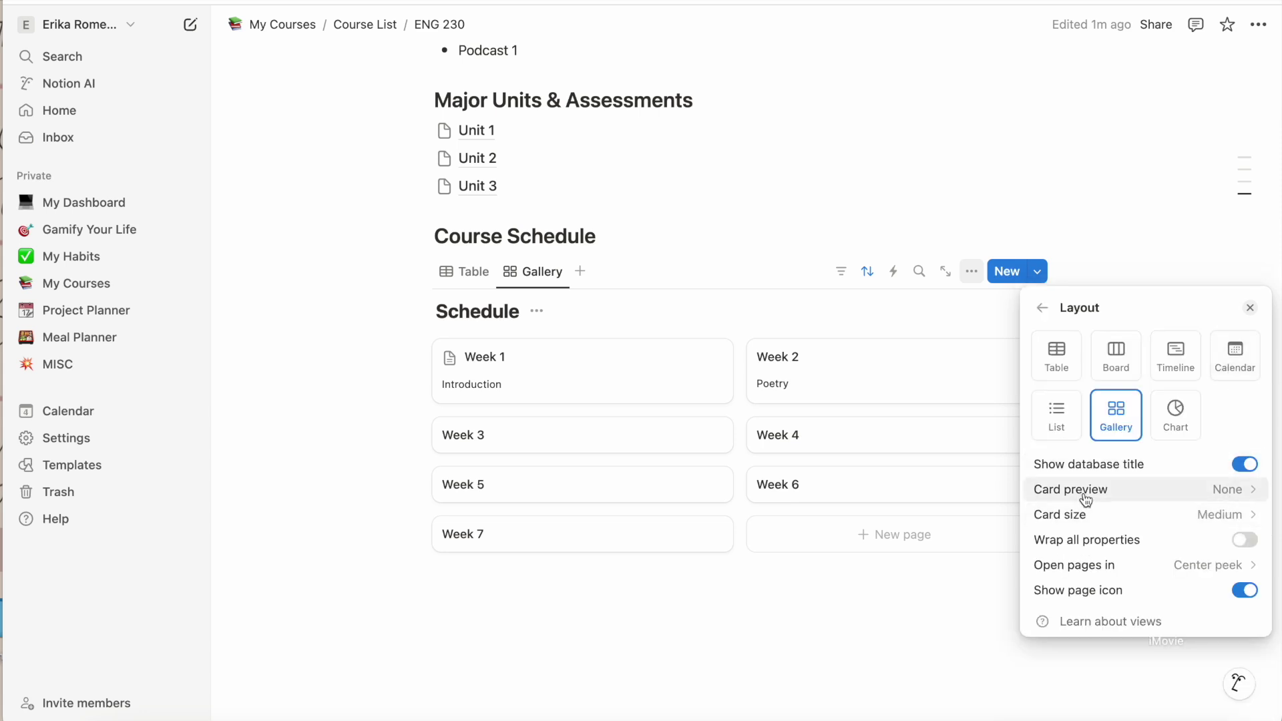
pyautogui.click(1216, 502)
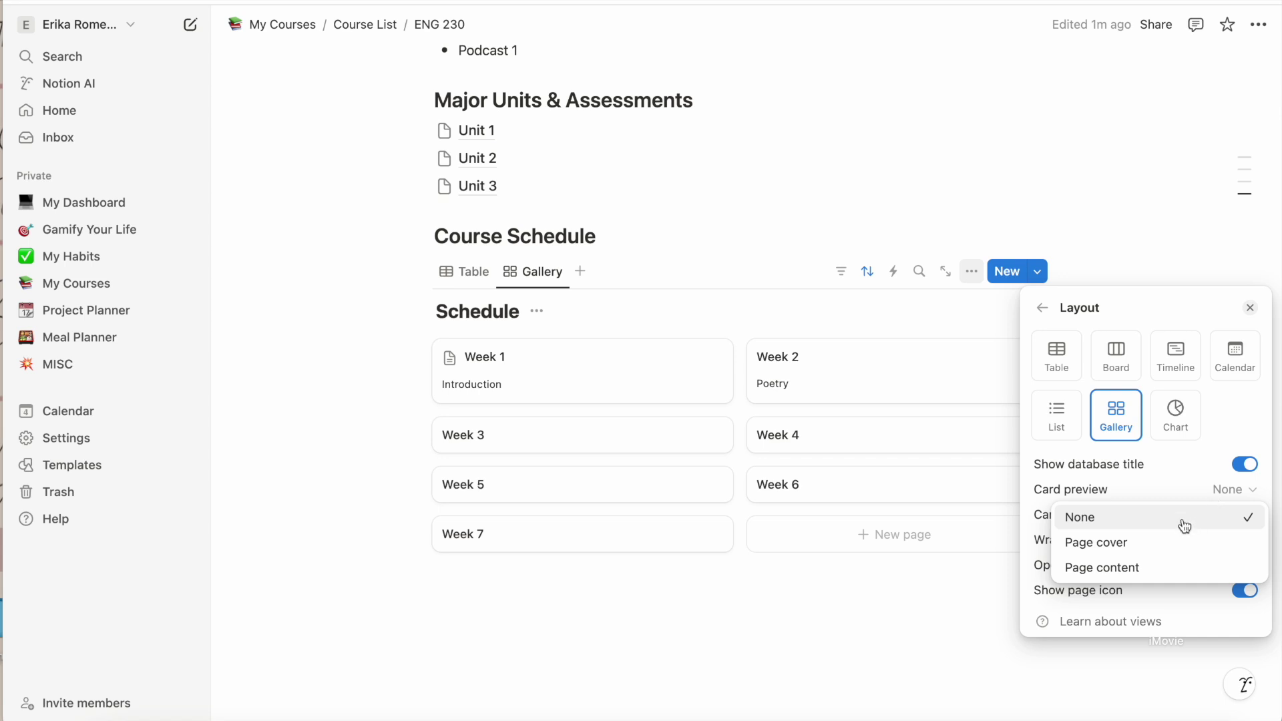
pyautogui.click(1152, 543)
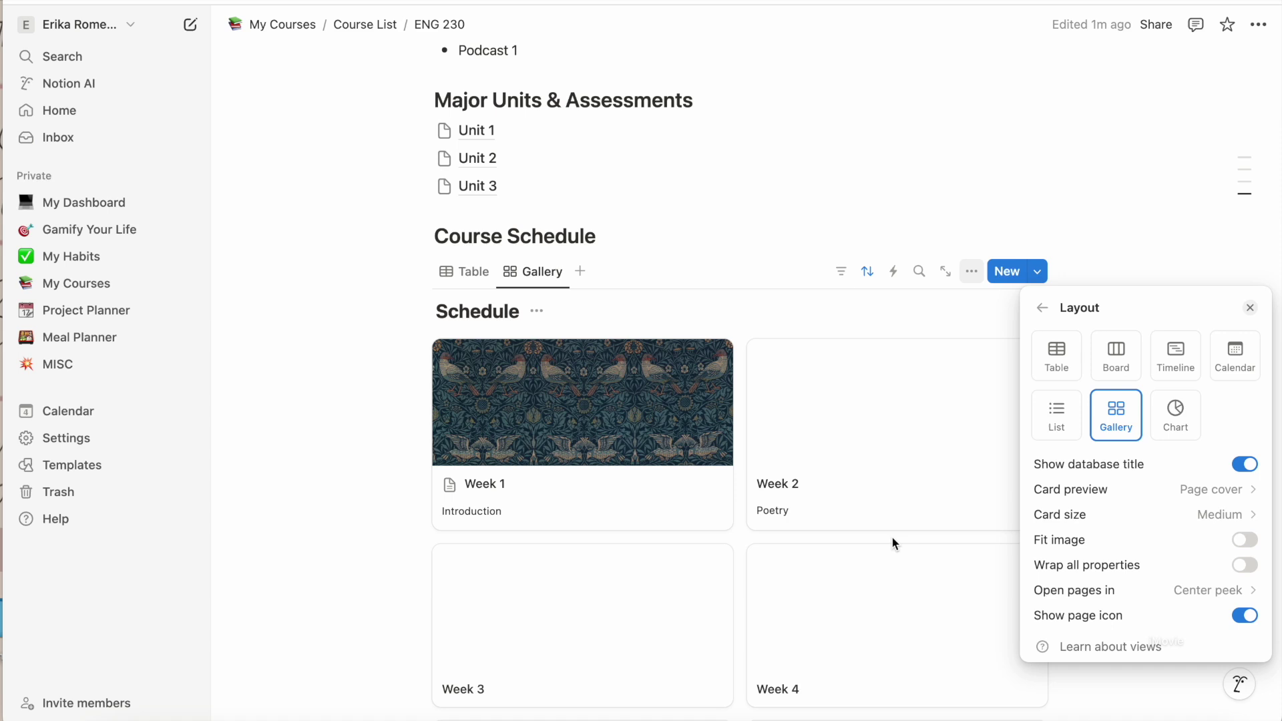
pyautogui.click(1212, 501)
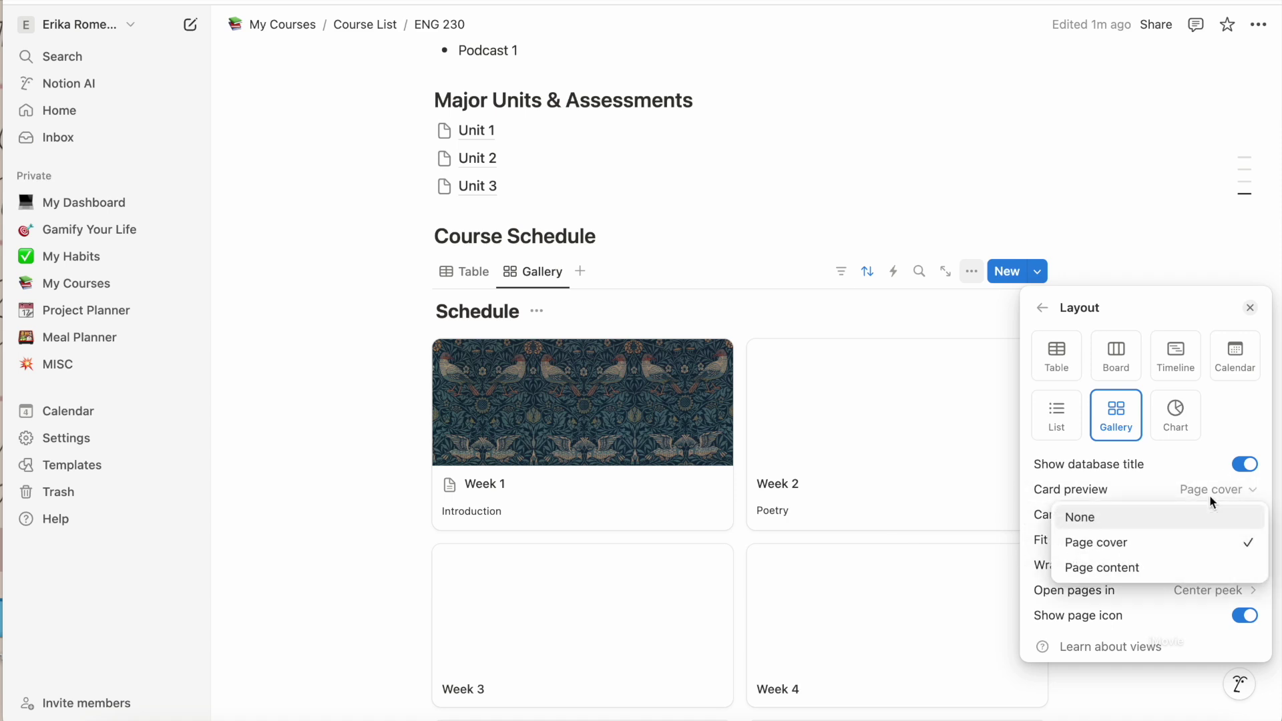
pyautogui.click(1154, 522)
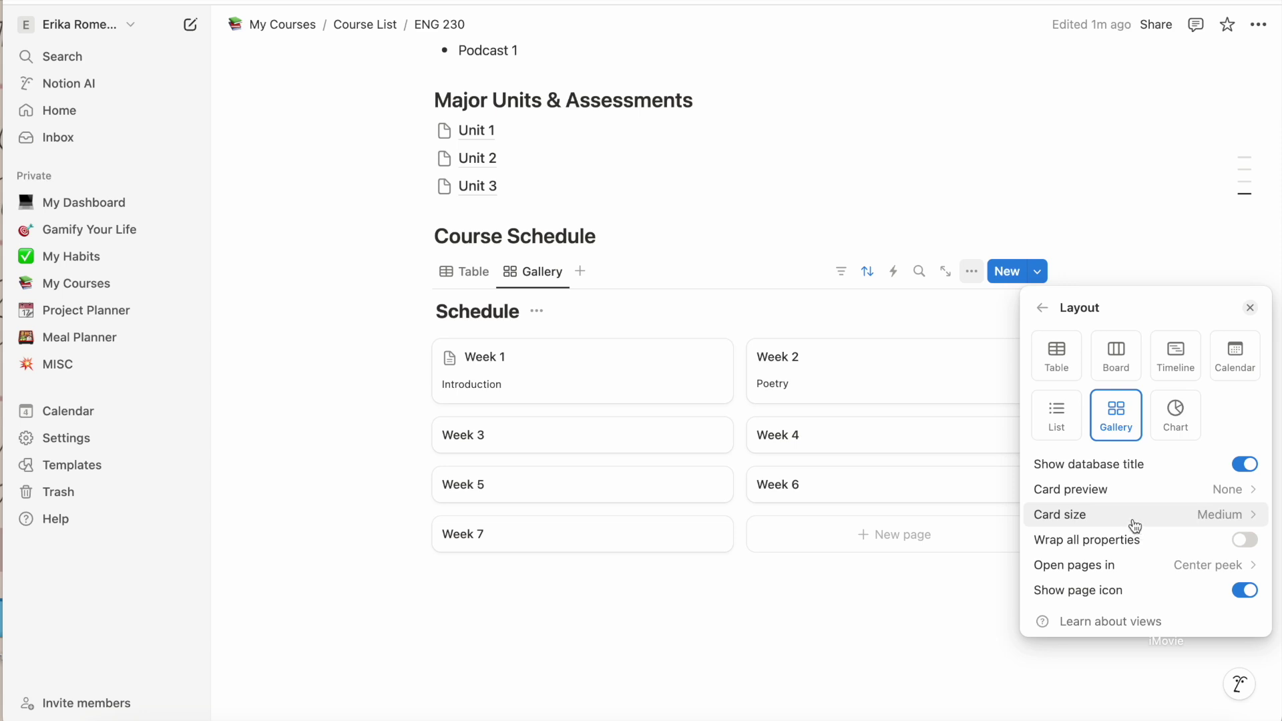
pyautogui.click(891, 595)
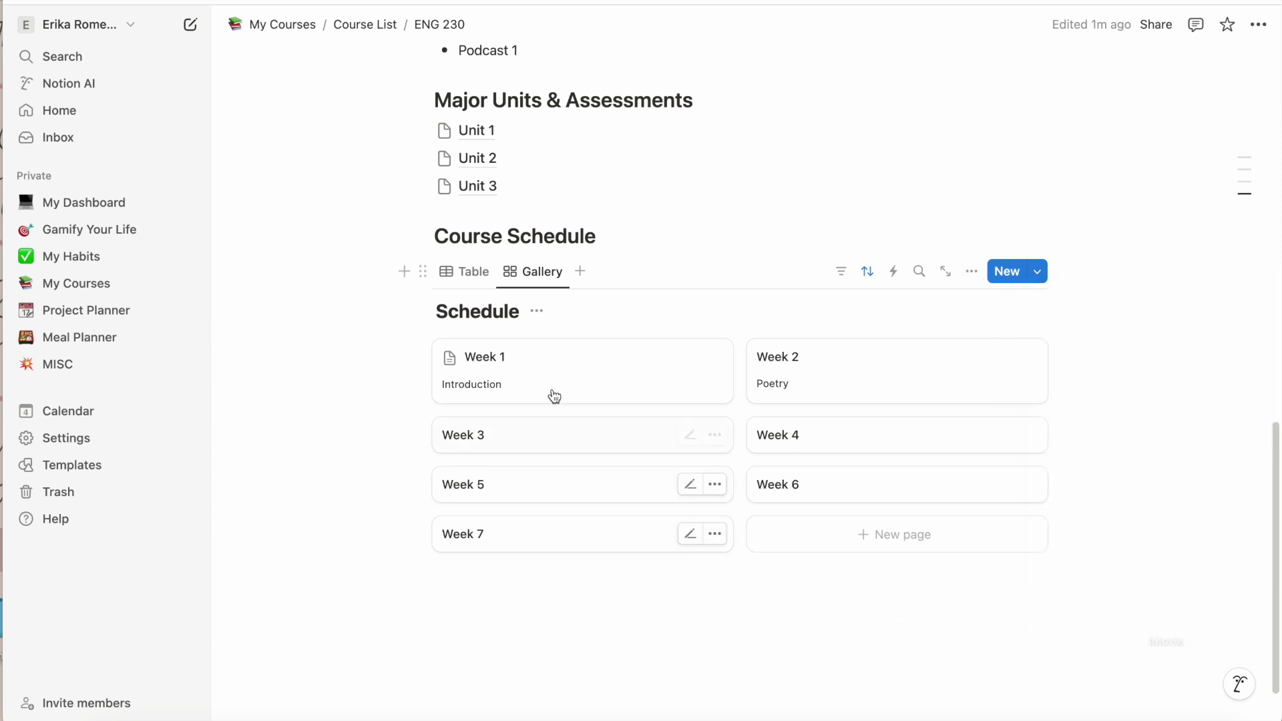
# Step: Switch the Schedule to its Table view
pyautogui.click(475, 271)
pyautogui.click(699, 595)
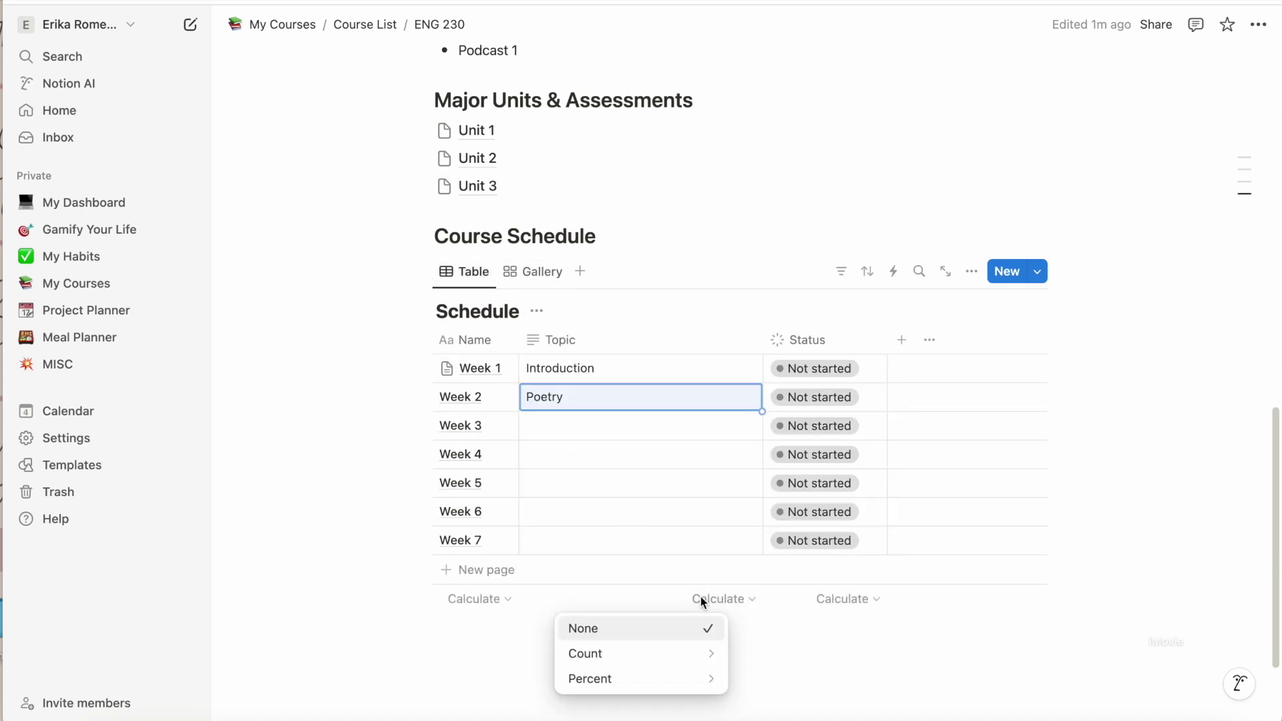
pyautogui.click(920, 686)
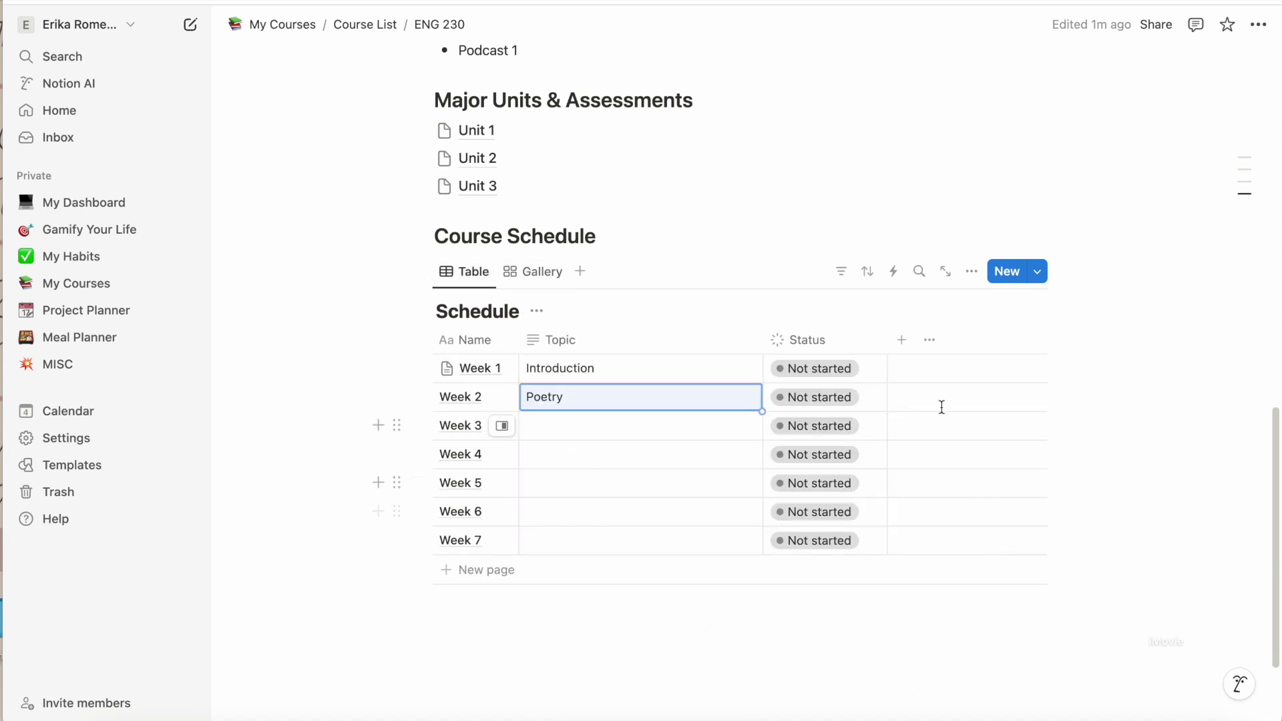
# Step: Examine the property types and connections available for a new column in the Schedule table
pyautogui.click(901, 341)
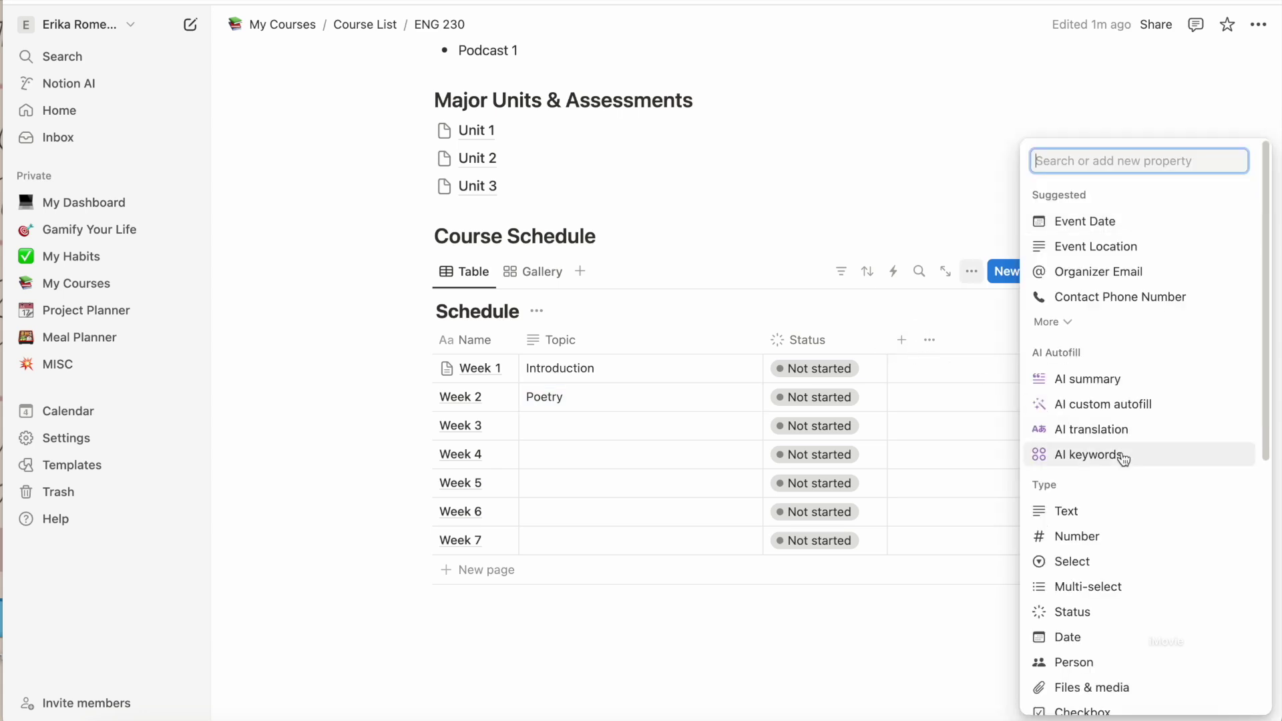
pyautogui.scroll(-7, 1124, 454)
pyautogui.scroll(5, 1123, 459)
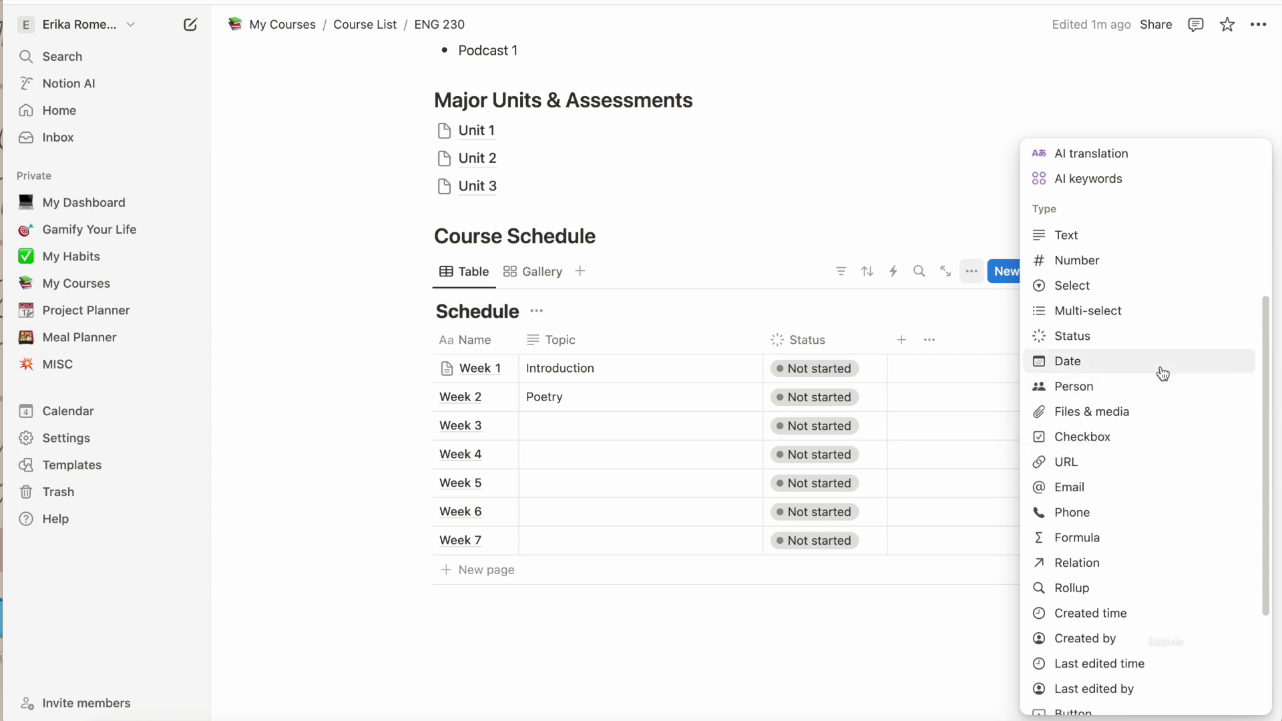
pyautogui.scroll(-2, 1161, 372)
pyautogui.scroll(-2, 1162, 373)
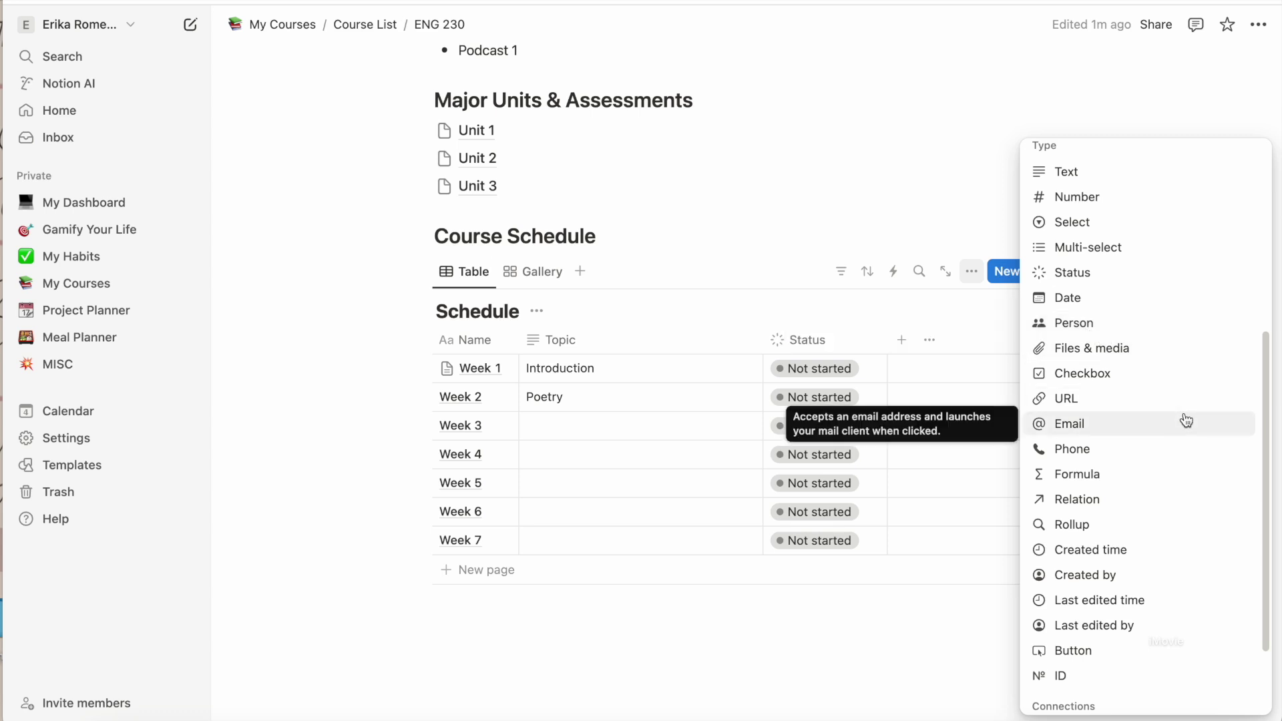
pyautogui.scroll(-2, 1183, 421)
pyautogui.scroll(-3, 1185, 420)
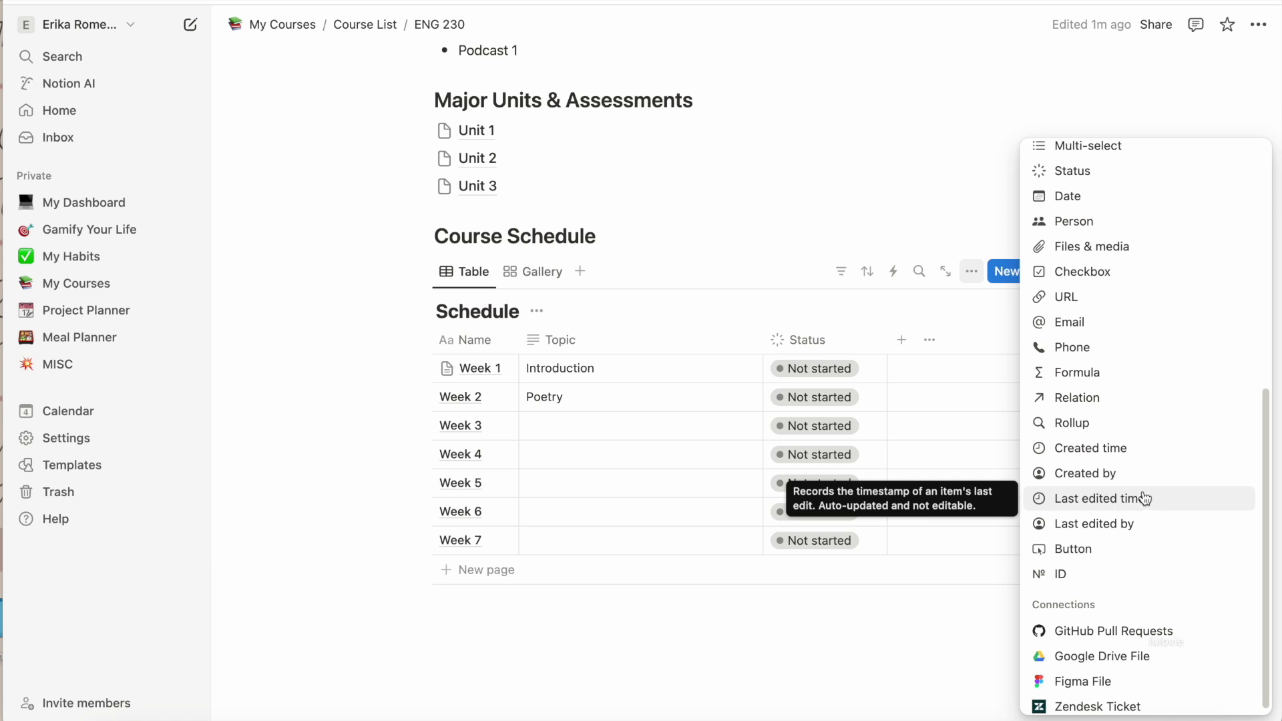
pyautogui.scroll(-1, 1152, 453)
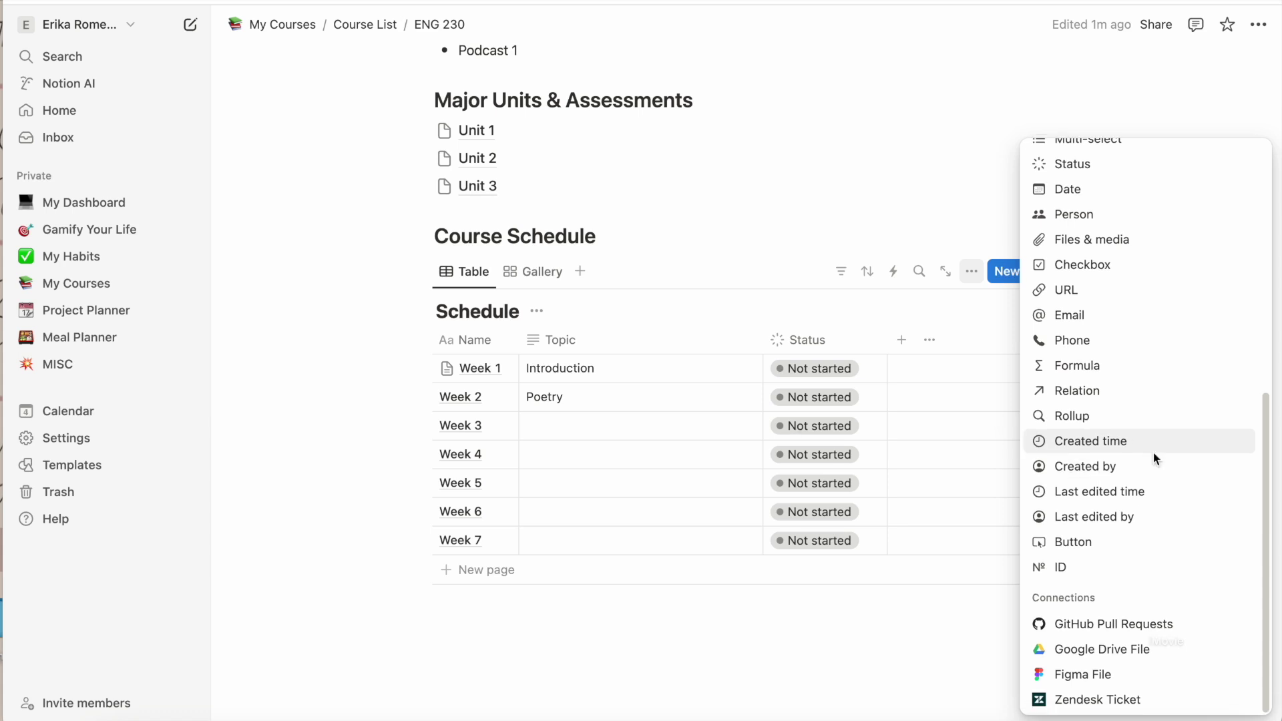
pyautogui.click(671, 670)
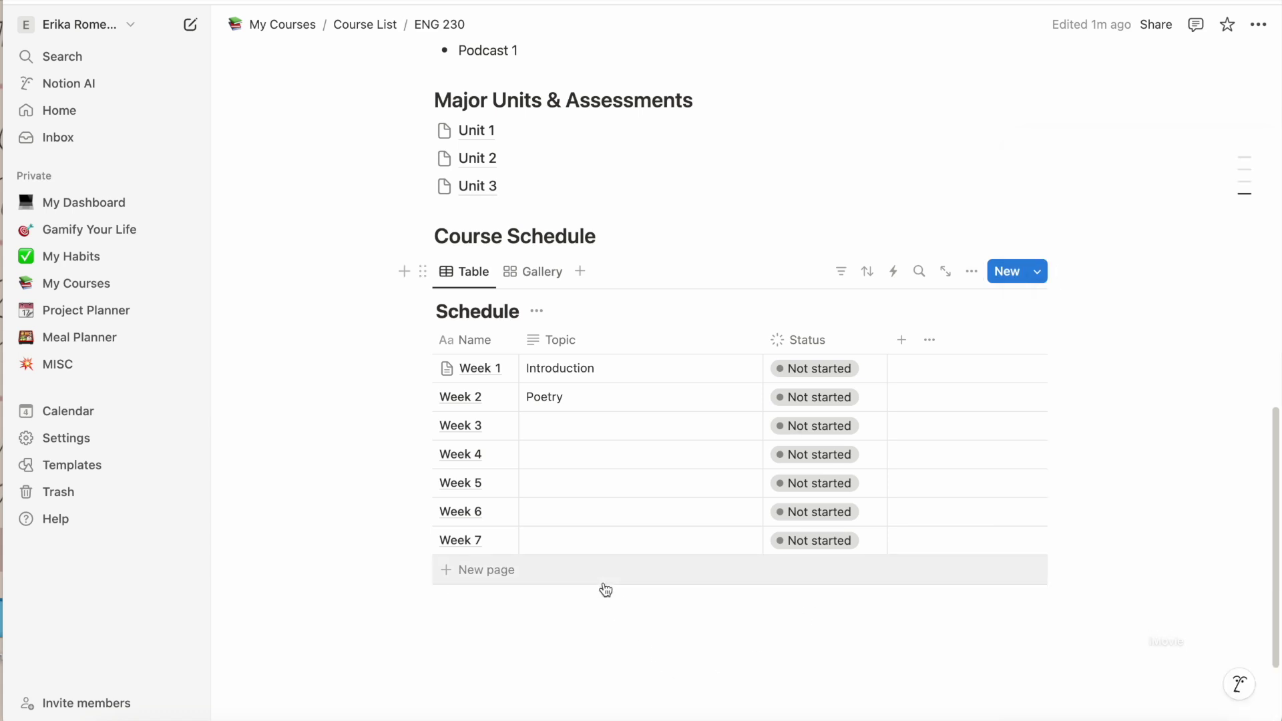
# Step: Leave ENG 230 for the Course List, check its Course Library view, and return to the My Courses page
pyautogui.scroll(2, 605, 589)
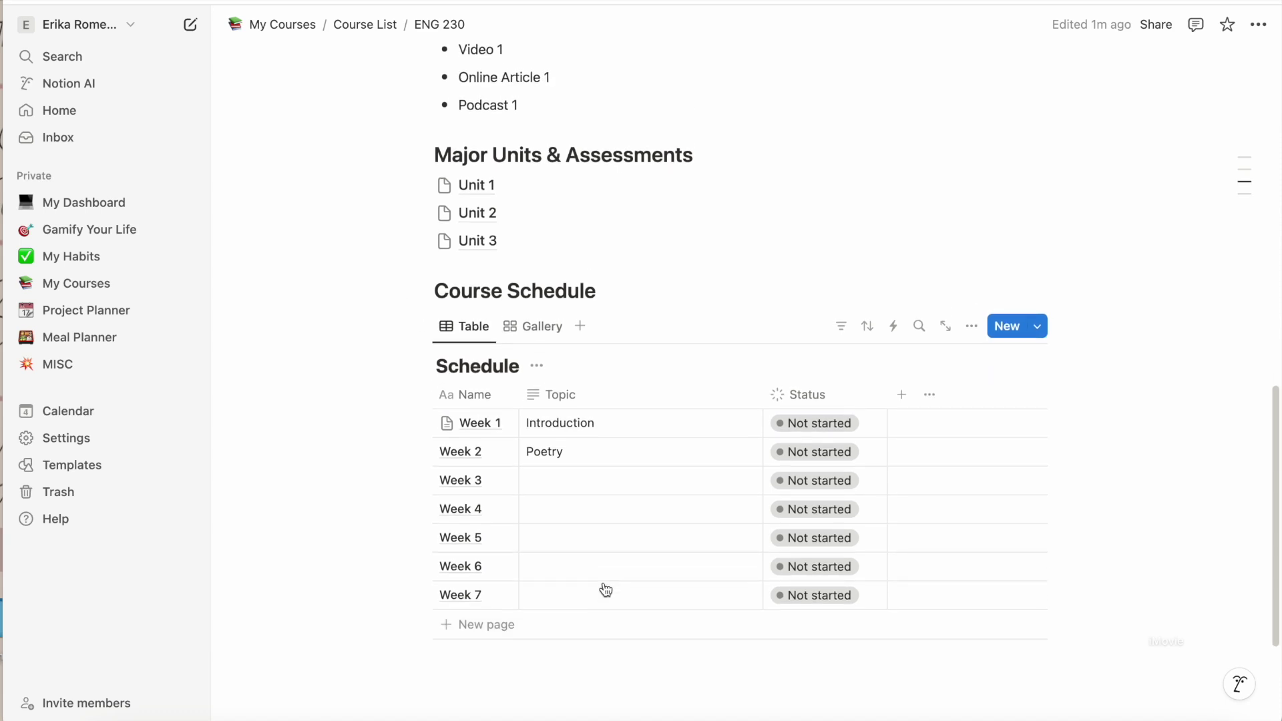
pyautogui.scroll(10, 605, 590)
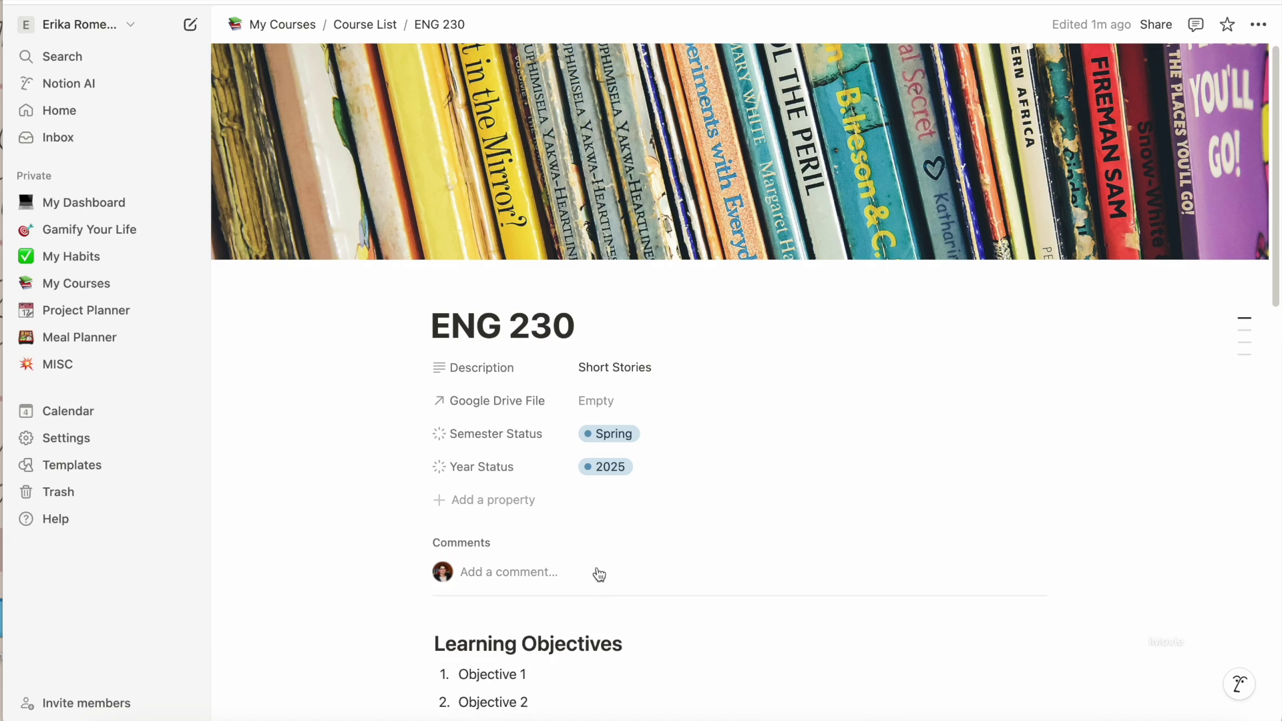
pyautogui.click(364, 25)
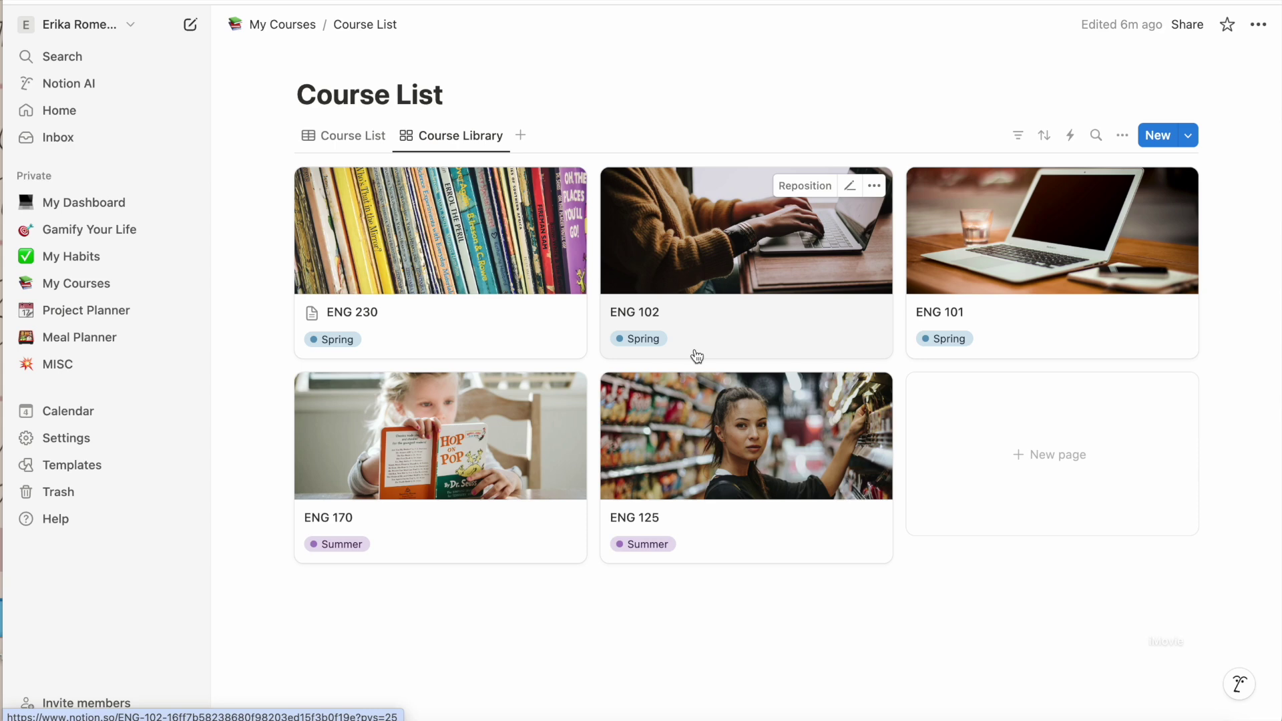
pyautogui.click(341, 137)
pyautogui.click(439, 148)
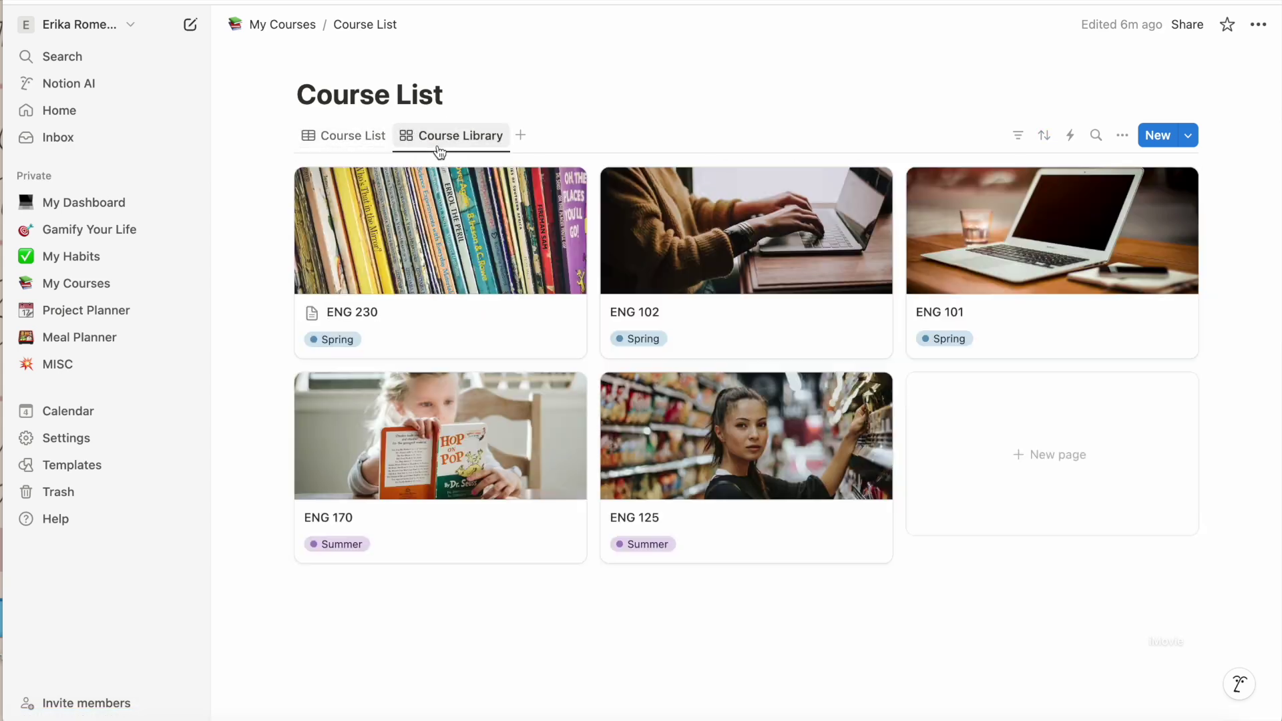
pyautogui.click(285, 27)
# Step: Review the course gallery and the Teaching Journals section on My Courses, and preview the Spring 2025 journal page
pyautogui.scroll(-5, 361, 394)
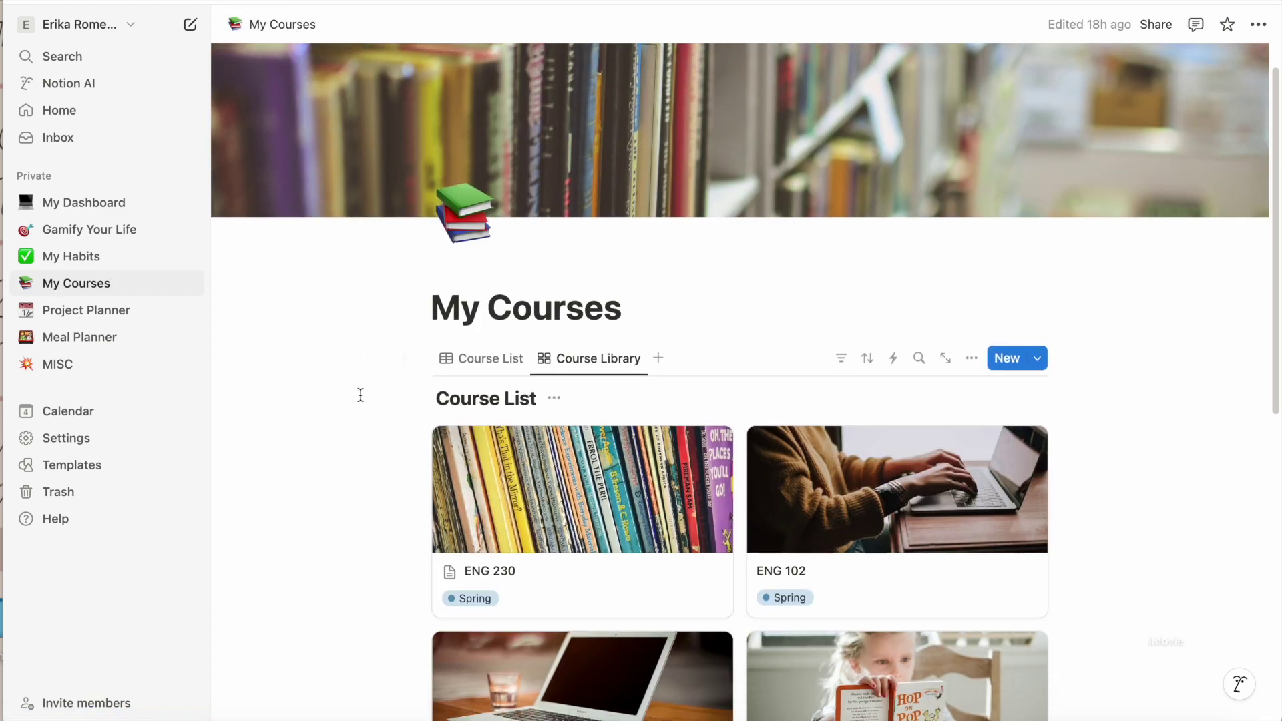
pyautogui.scroll(-7, 361, 394)
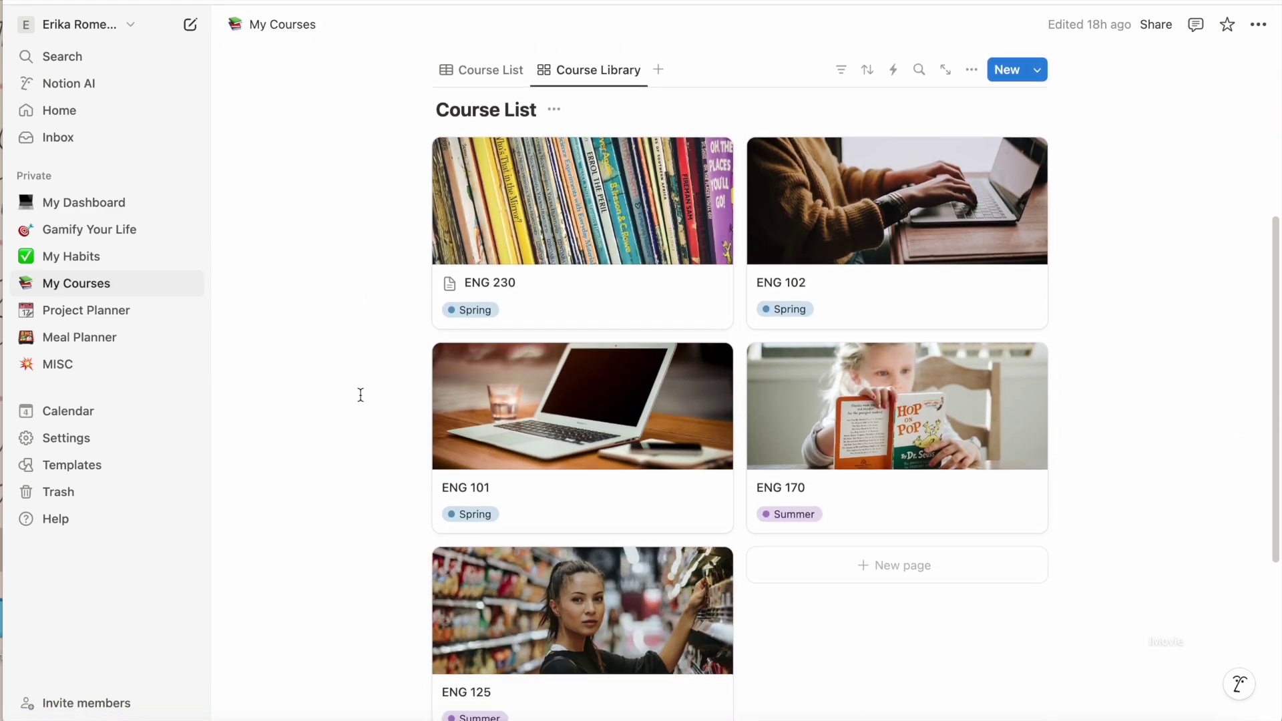
pyautogui.scroll(3, 360, 394)
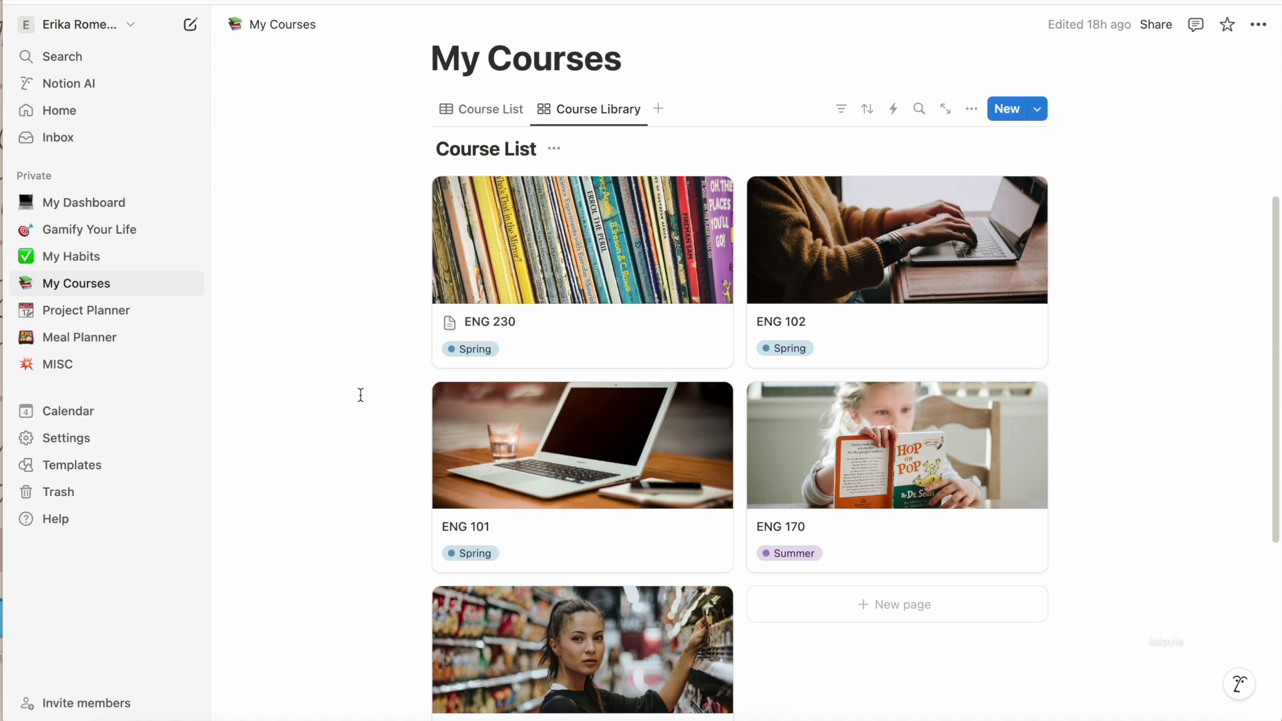
pyautogui.scroll(-10, 360, 394)
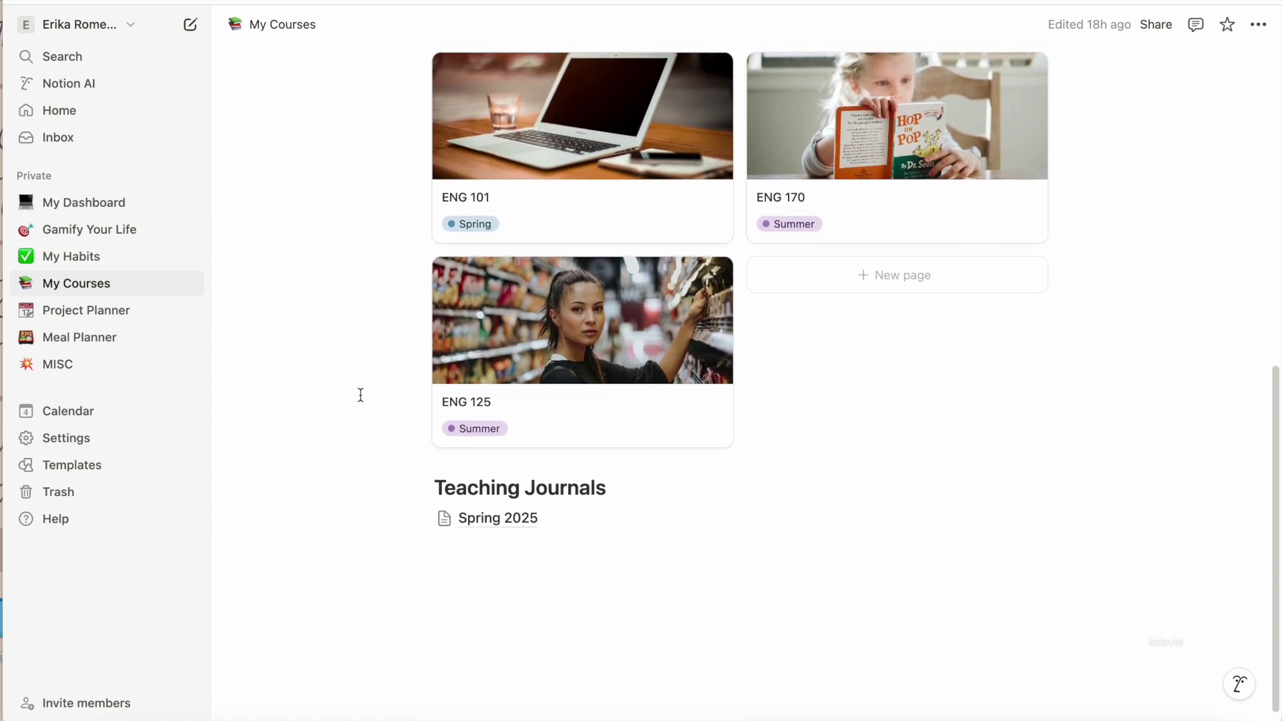
pyautogui.scroll(-1, 377, 504)
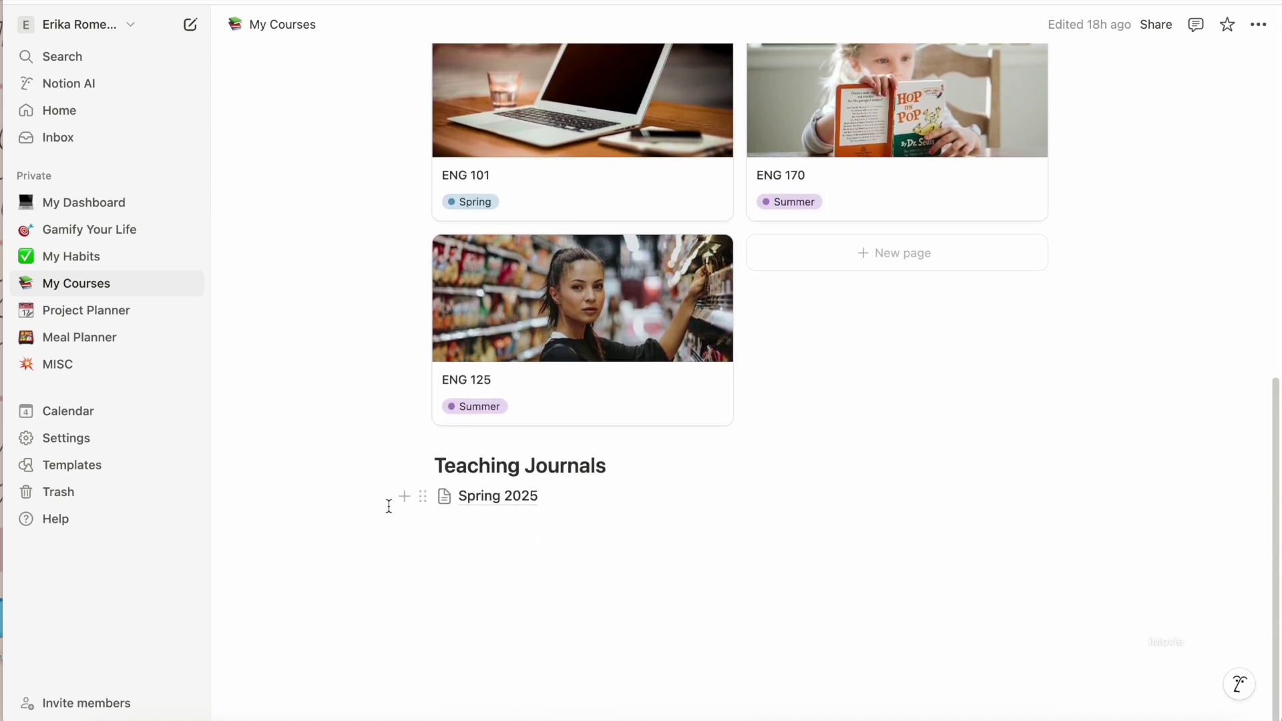
pyautogui.scroll(1, 389, 506)
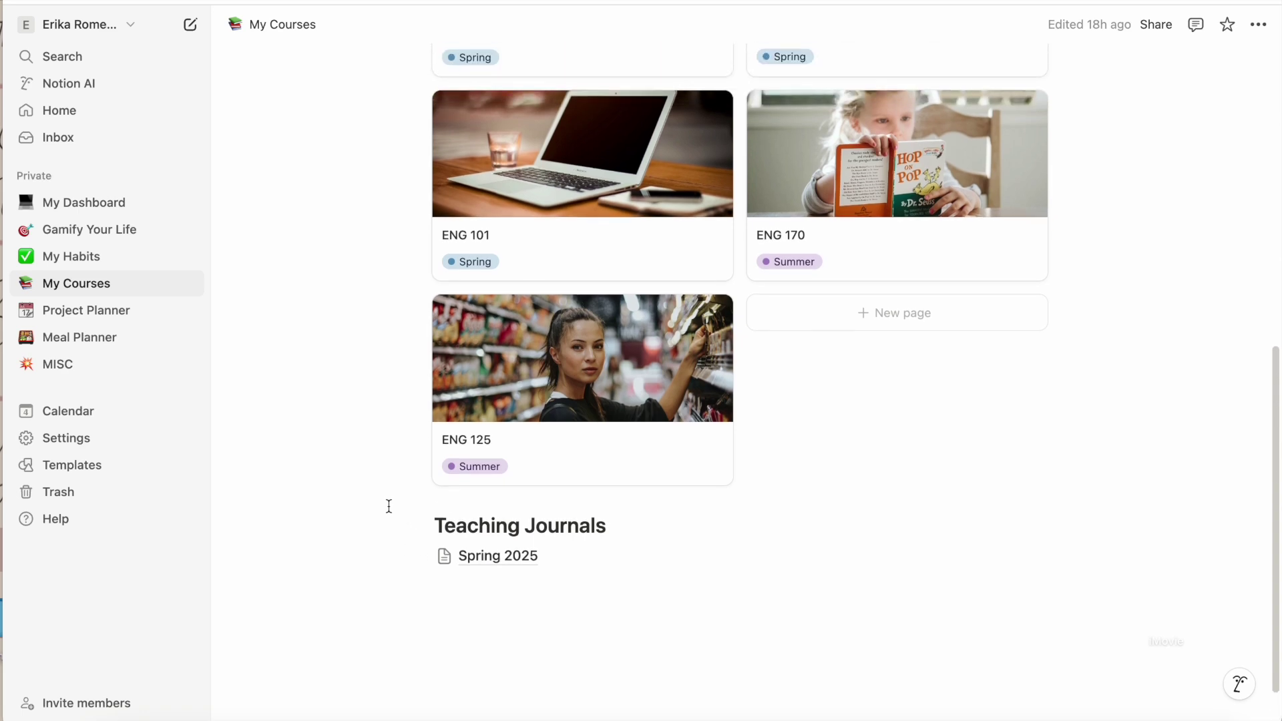
pyautogui.scroll(10, 389, 506)
pyautogui.scroll(-8, 389, 506)
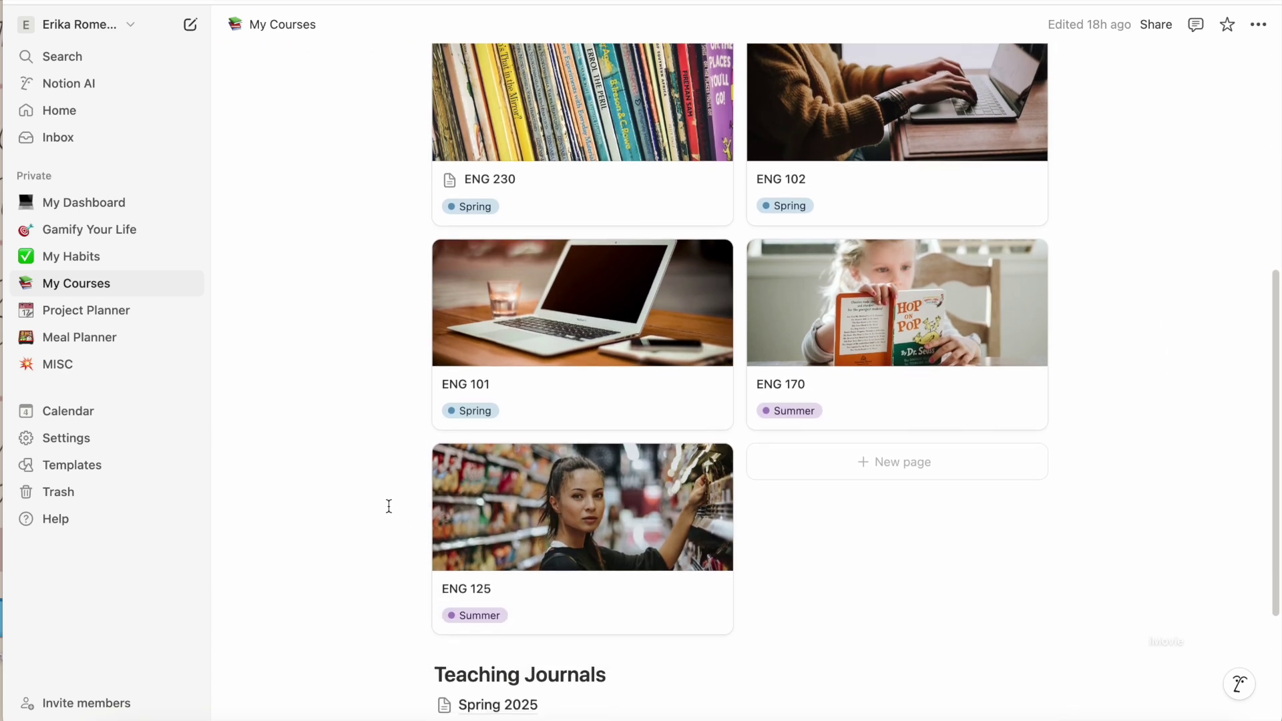
pyautogui.scroll(-3, 389, 506)
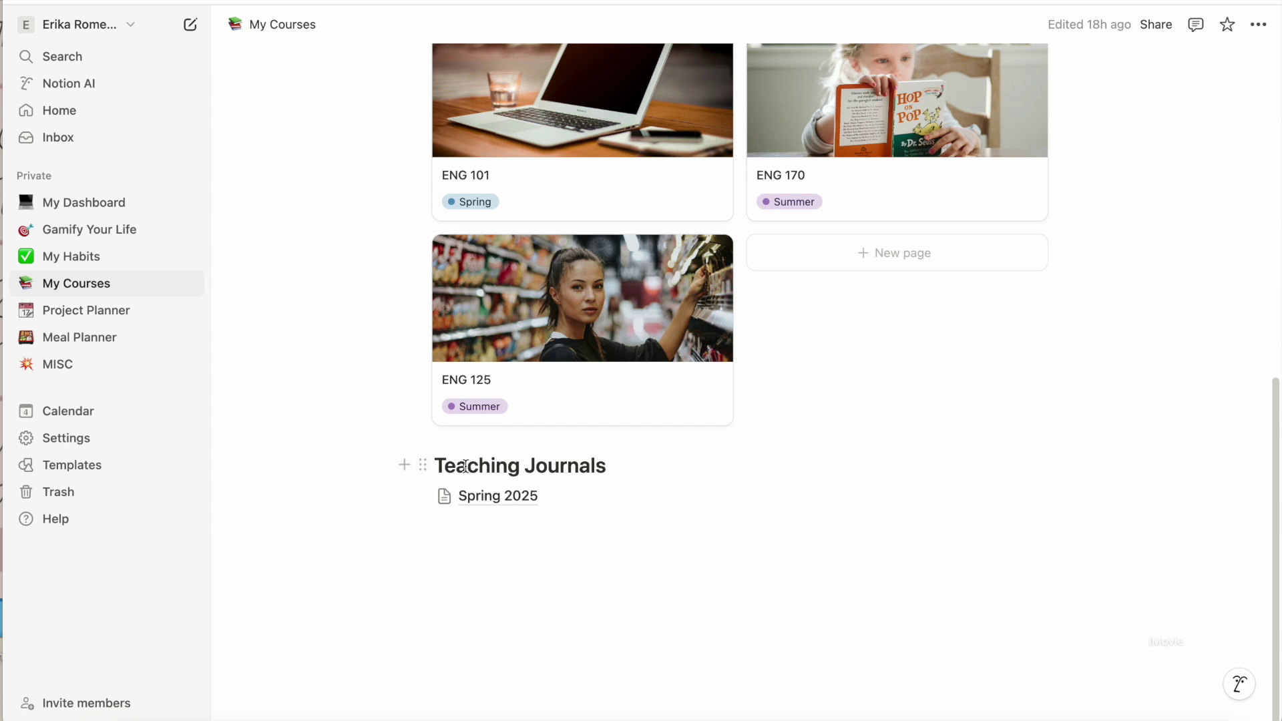
pyautogui.moveTo(502, 504)
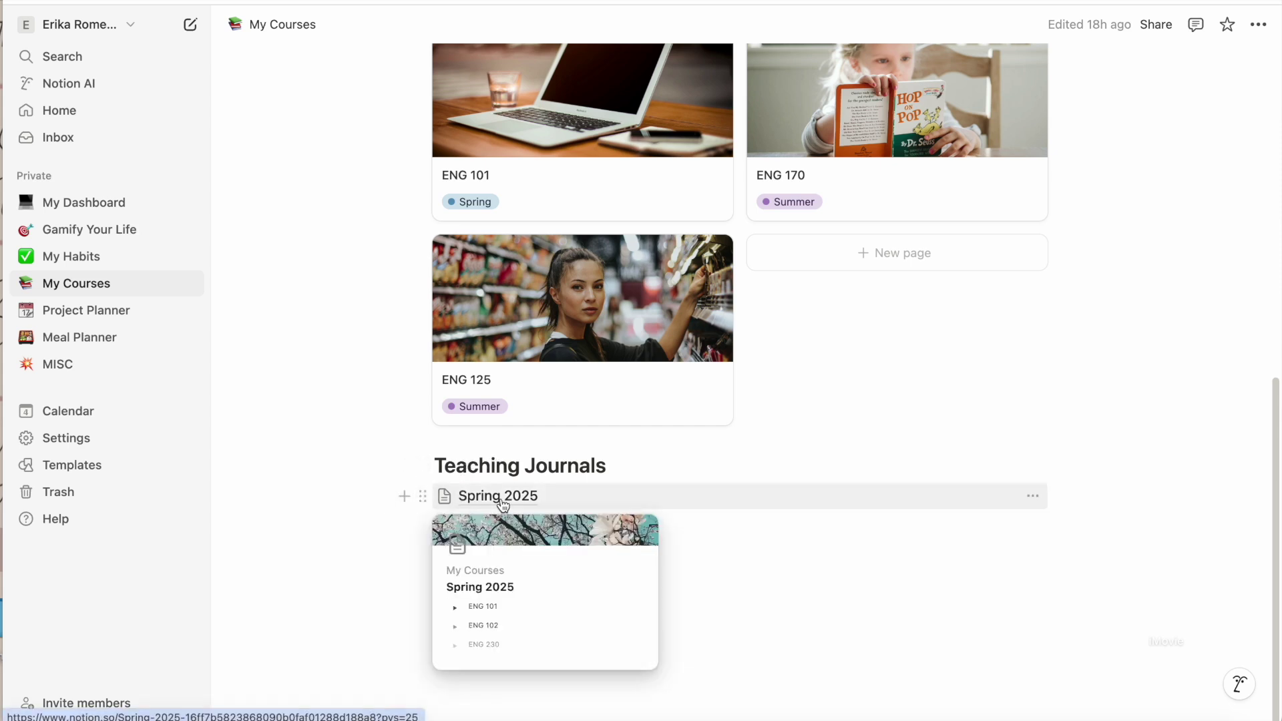
# Step: Open the Spring 2025 teaching journal and review the weekly notes inside its ENG 101 toggle, closing the toggle when done
pyautogui.click(502, 502)
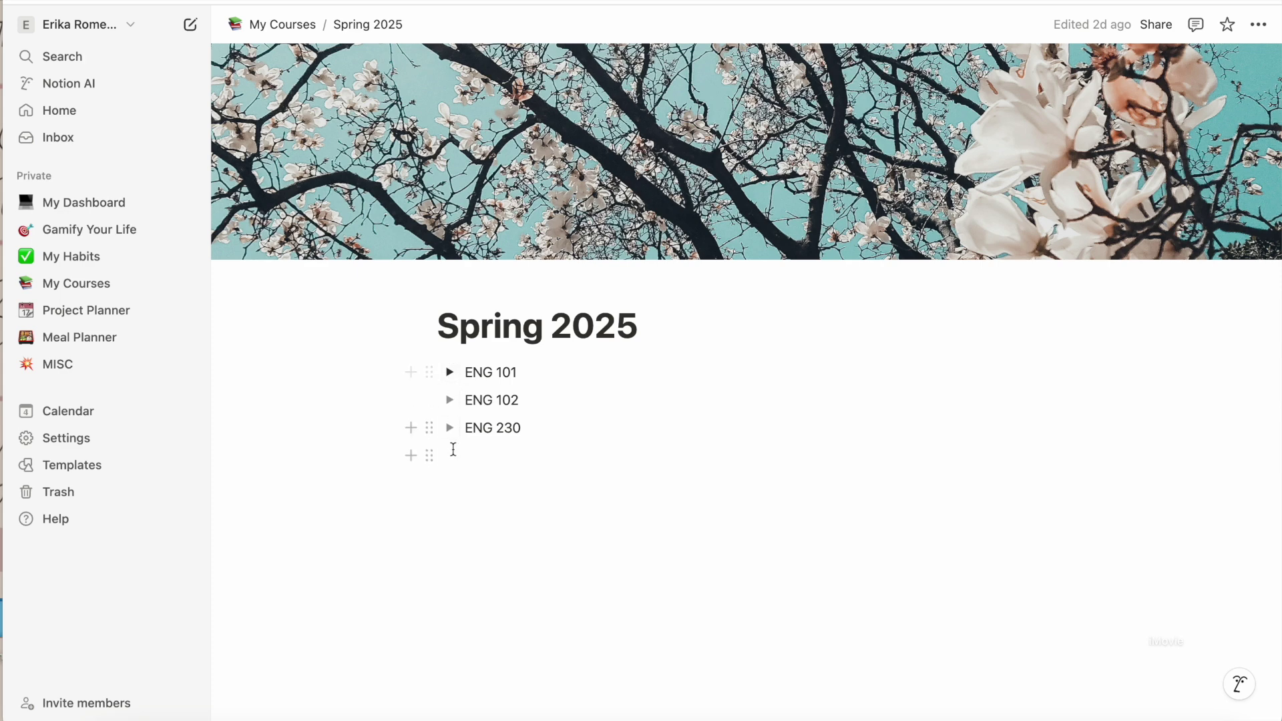
pyautogui.click(451, 374)
pyautogui.scroll(-2, 578, 403)
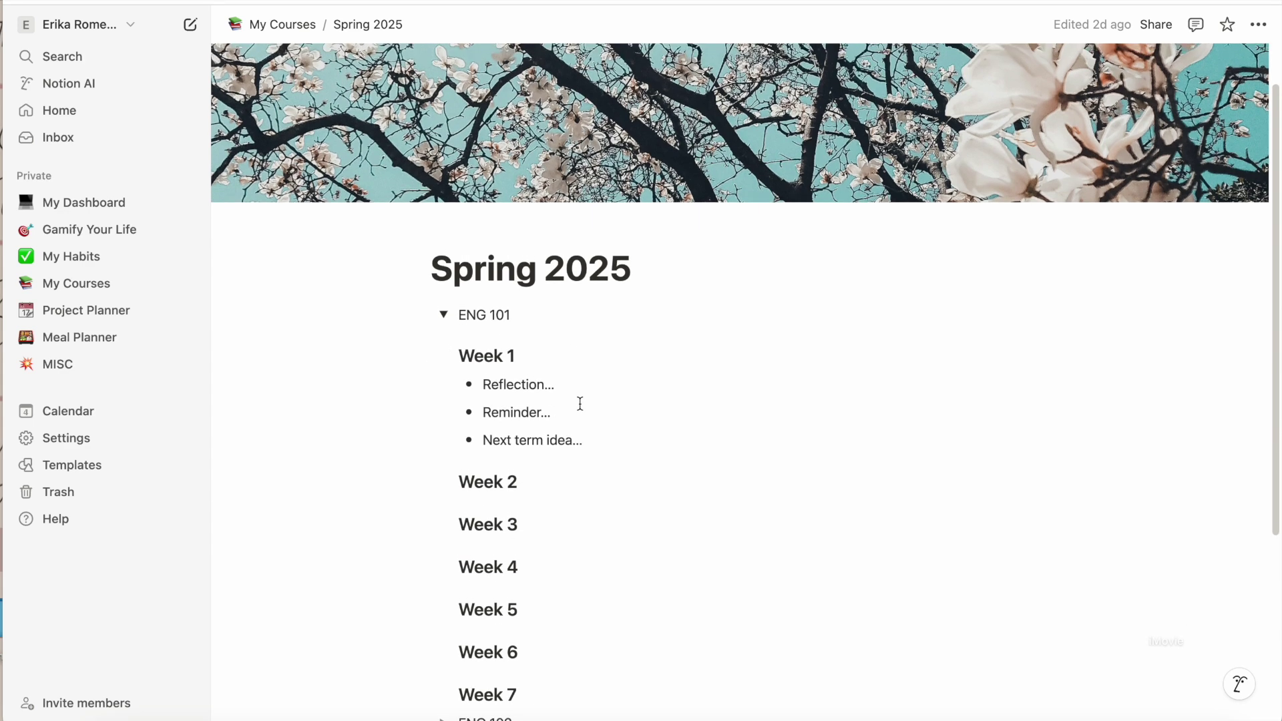
pyautogui.scroll(-2, 580, 403)
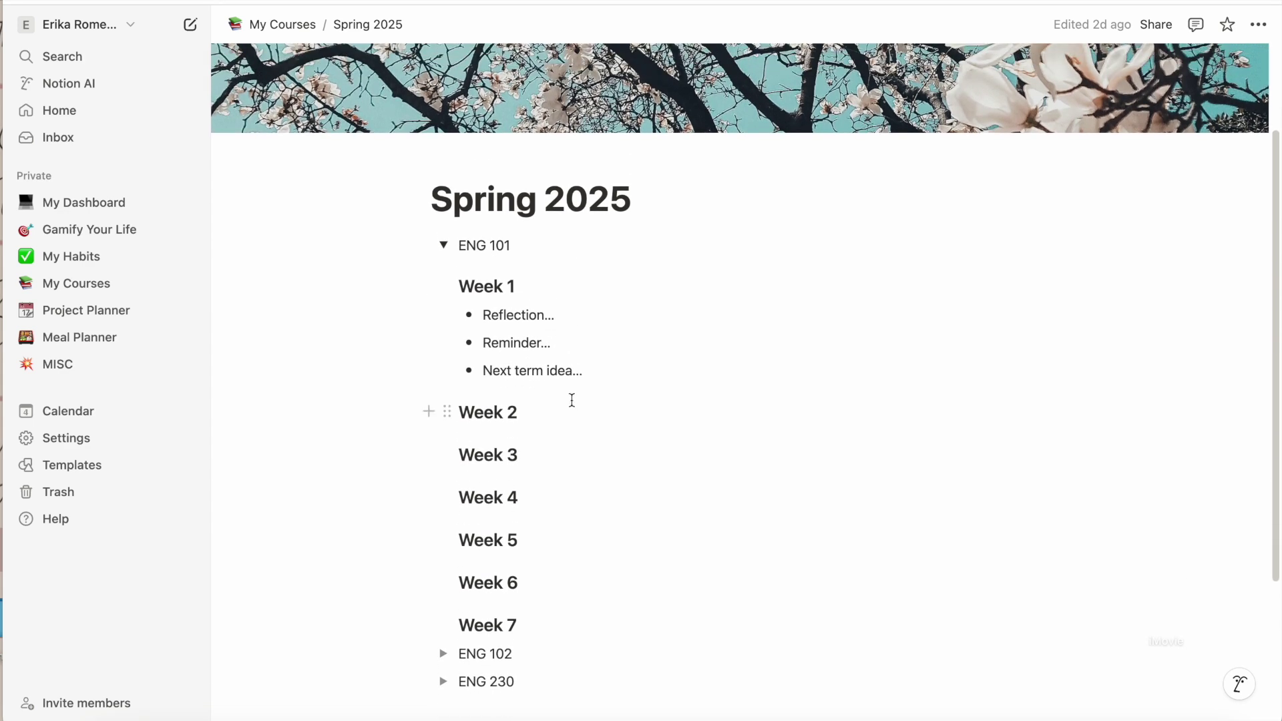
pyautogui.click(443, 247)
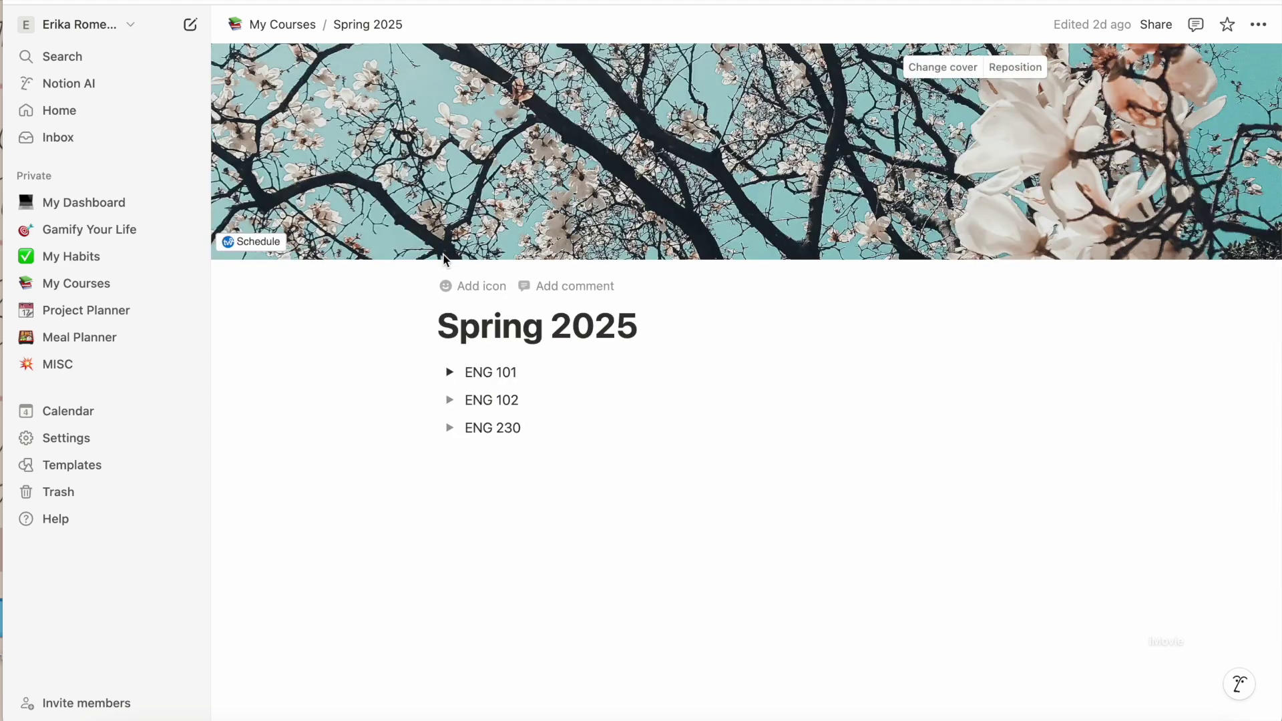
# Step: Add a numbered list item reading "kdfgkfjgkfg" inside the ENG 102 toggle
pyautogui.click(451, 400)
pyautogui.click(485, 427)
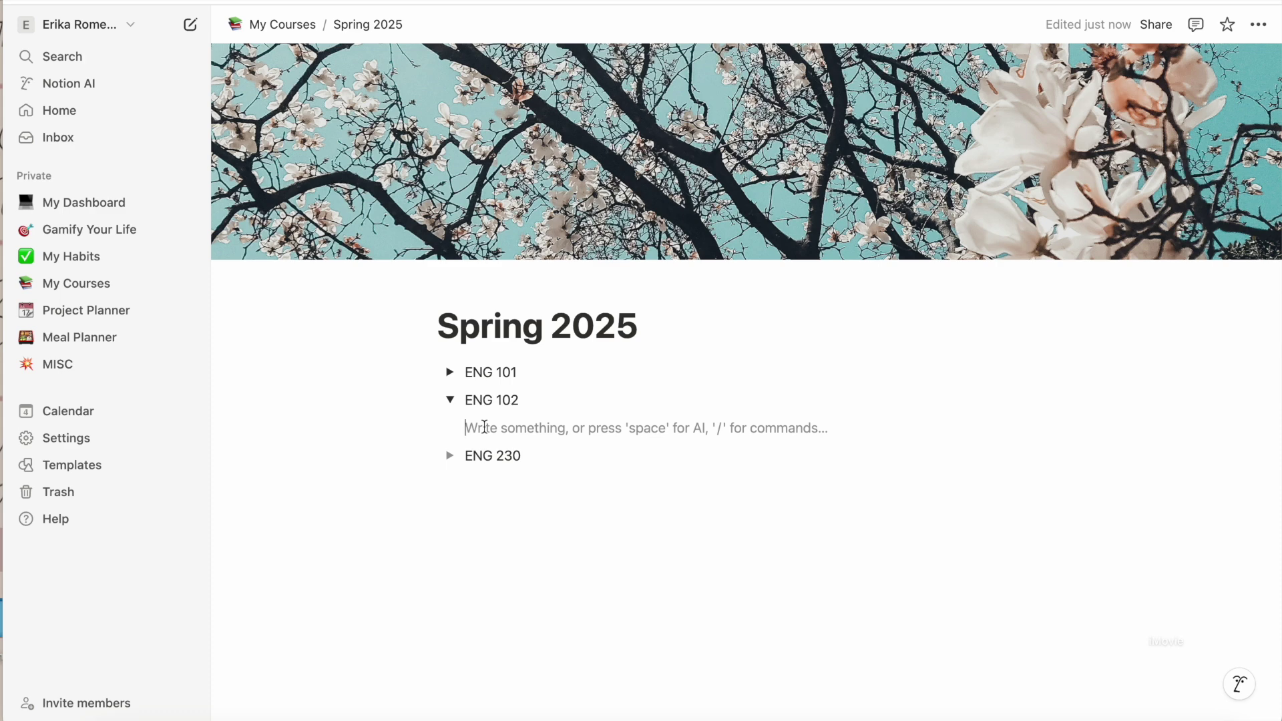
pyautogui.write('/lo')
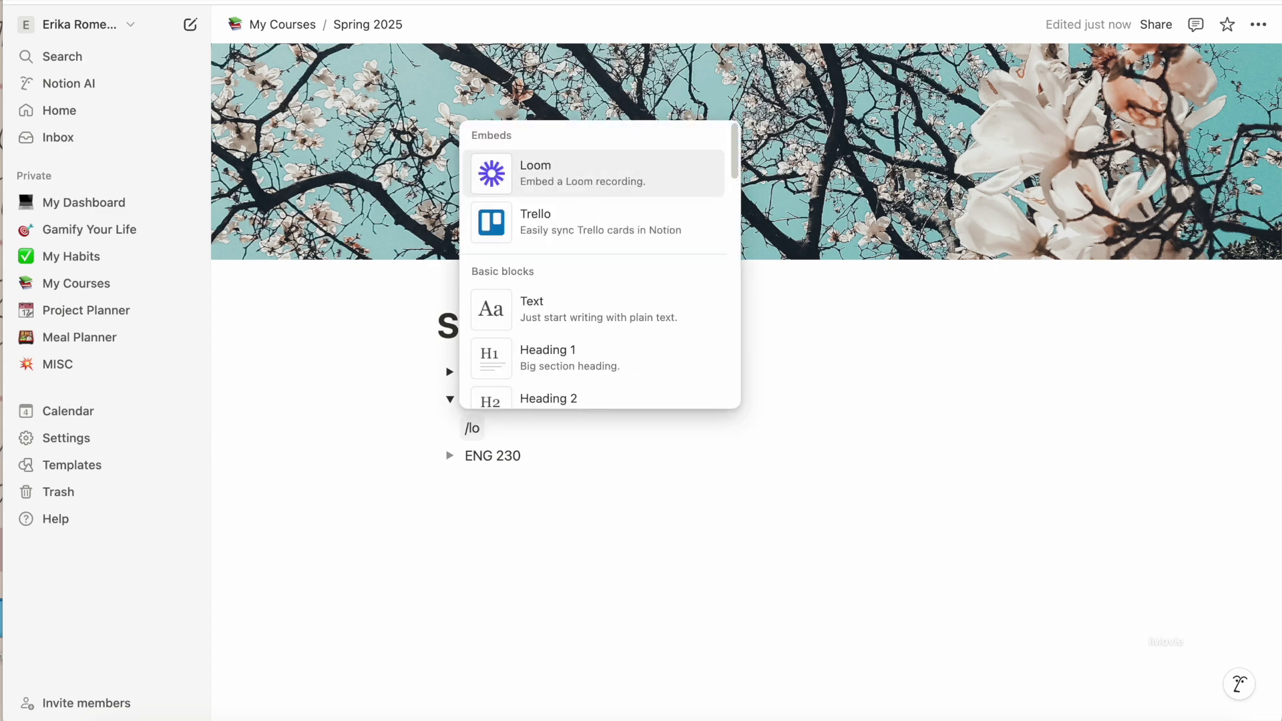
pyautogui.press('BackSpace')
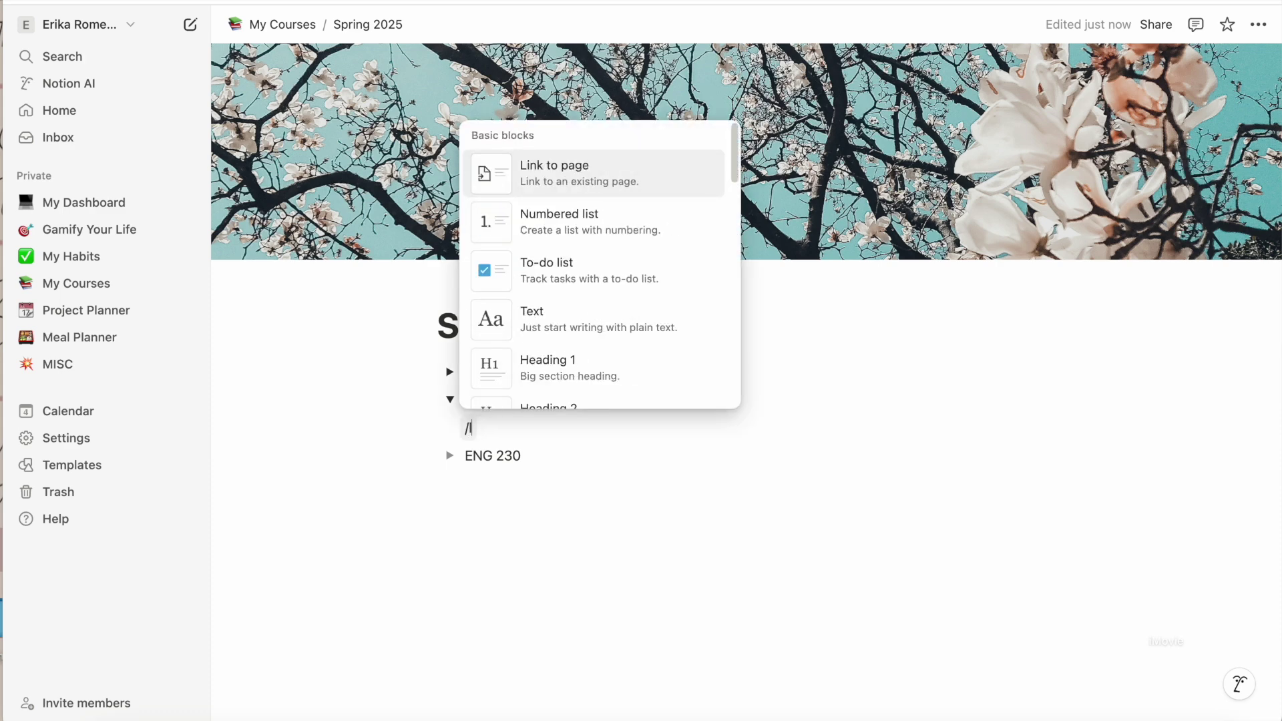
pyautogui.click(586, 230)
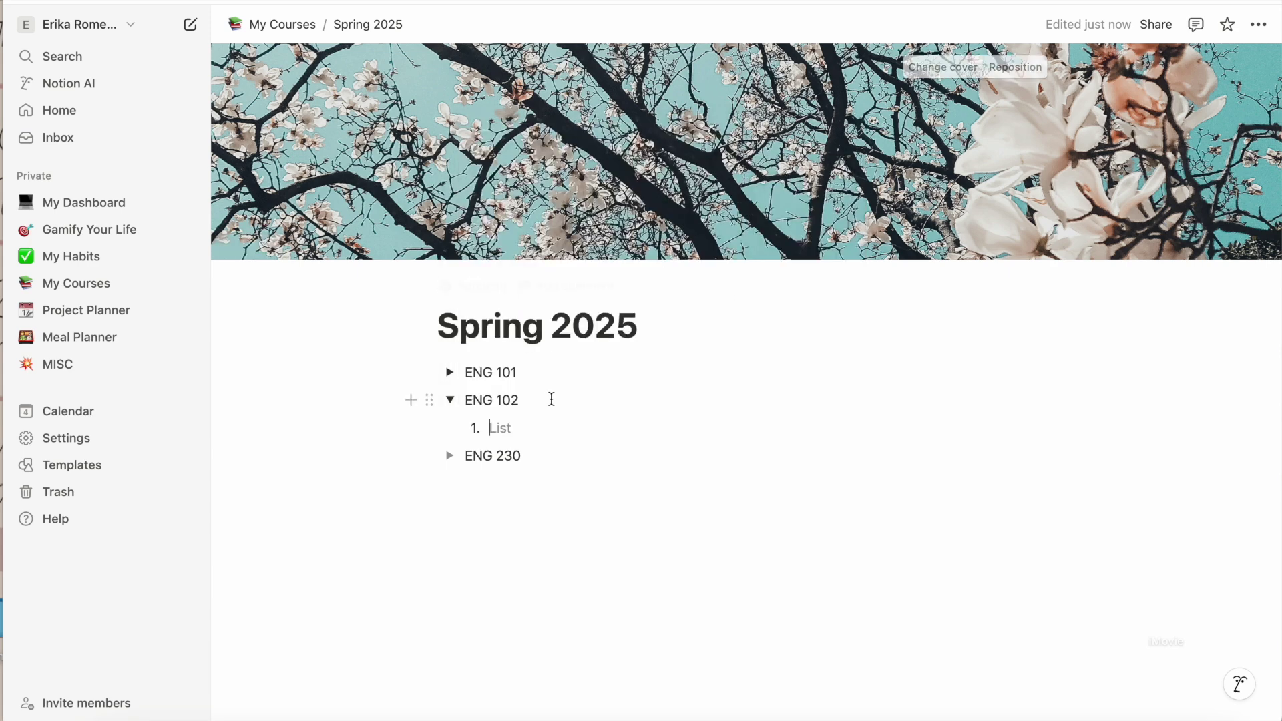
pyautogui.write('kdfgkfjgkfg')
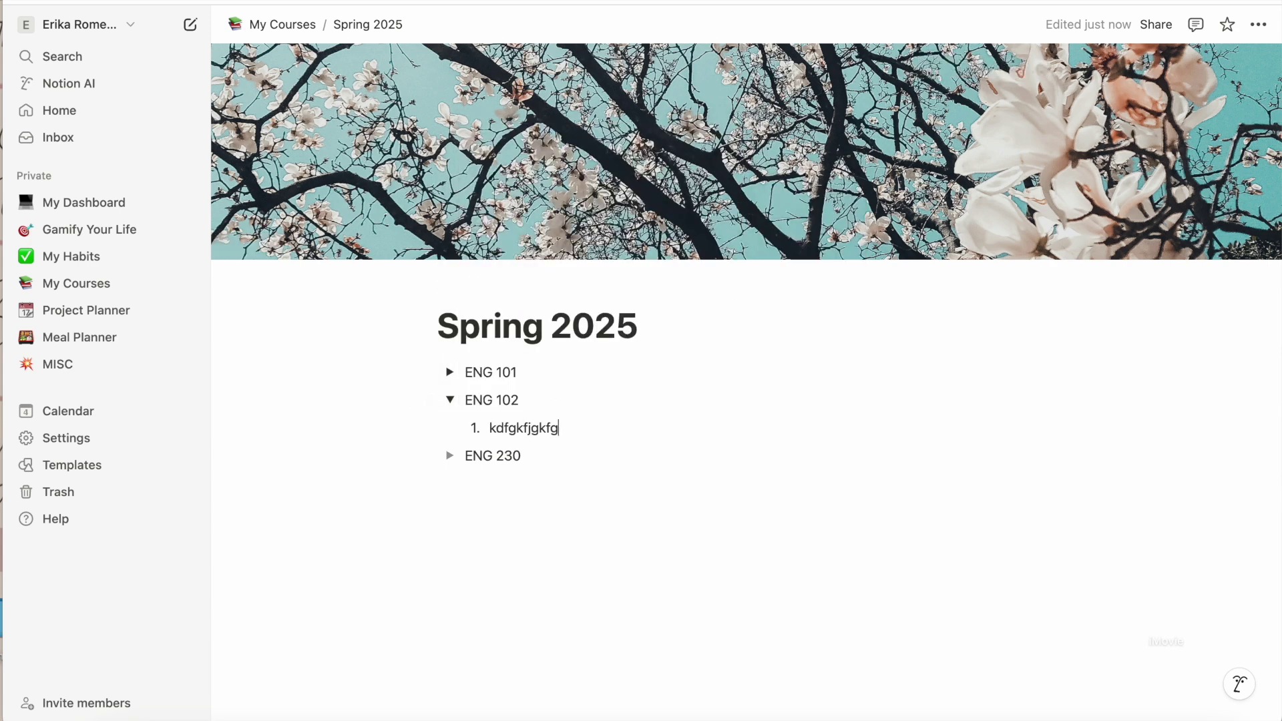
# Step: Delete the numbered list item from the ENG 102 toggle and collapse the toggle
pyautogui.doubleClick(492, 427)
pyautogui.press('BackSpace')
pyautogui.press('BackSpace')
pyautogui.press('BackSpace')
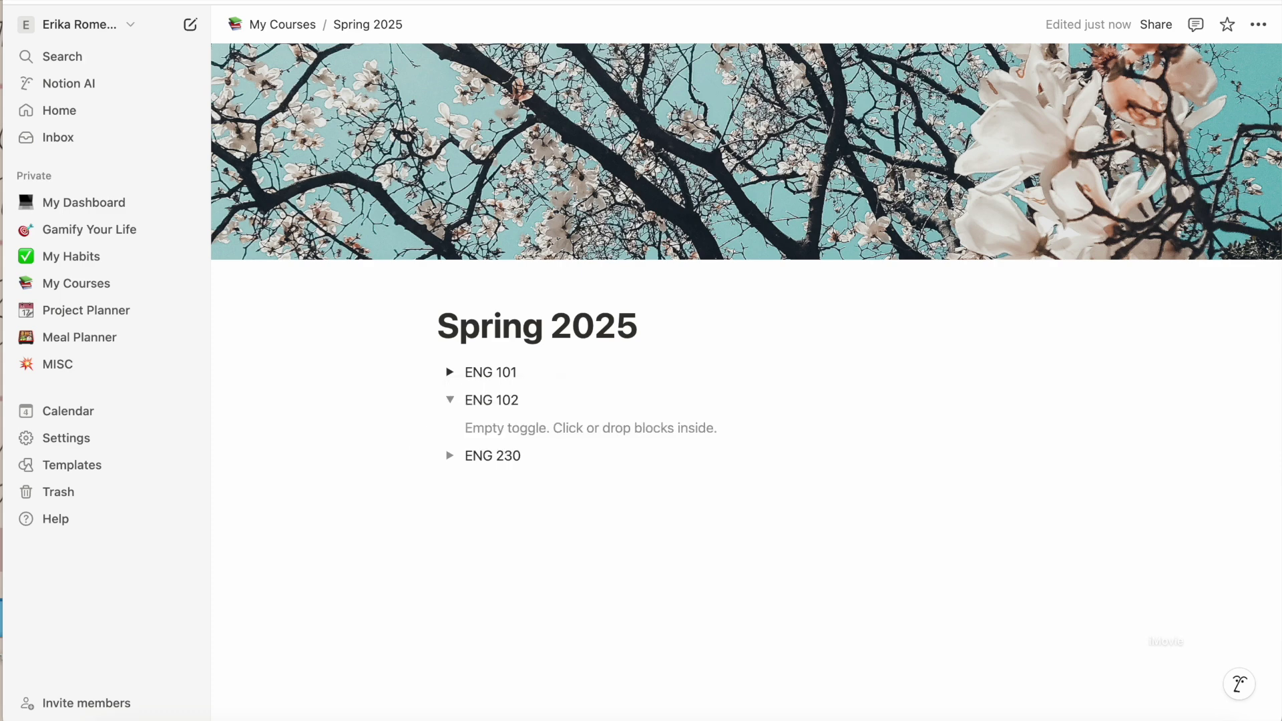
pyautogui.moveTo(456, 433); pyautogui.dragTo(443, 433)
pyautogui.click(450, 400)
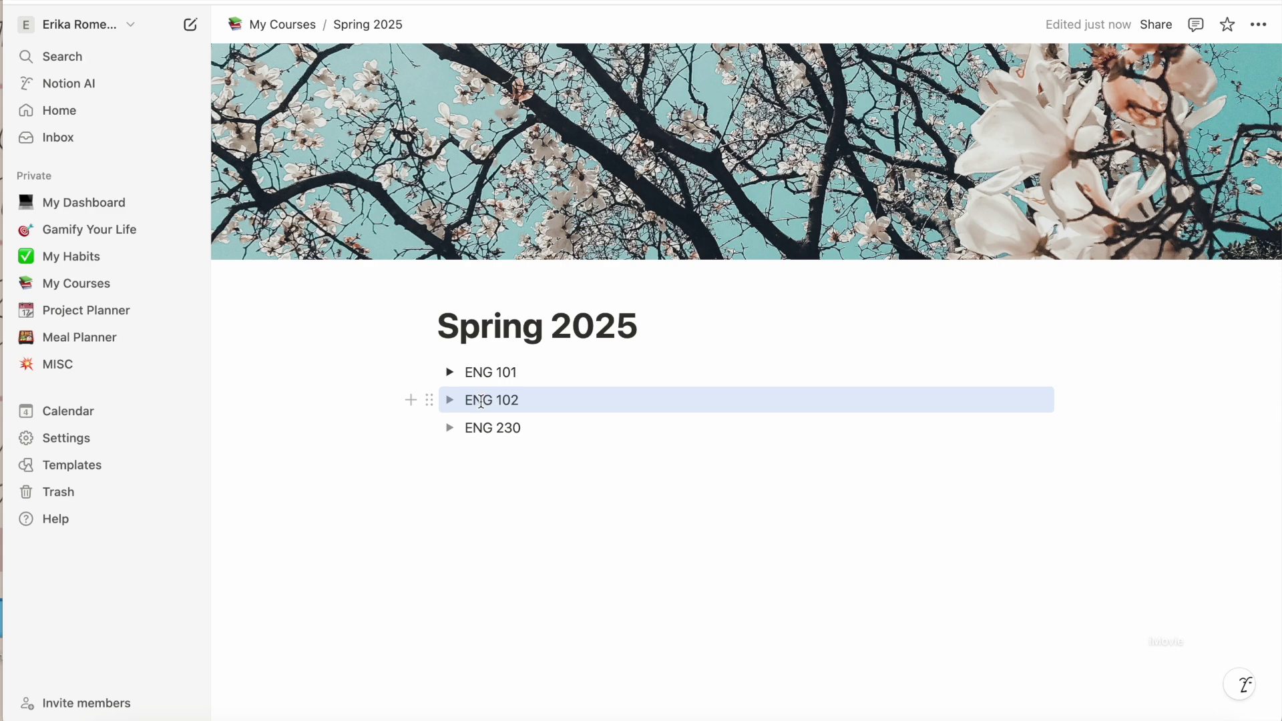
# Step: Return to the My Courses page and look over the course gallery down to the Teaching Journals section
pyautogui.click(283, 24)
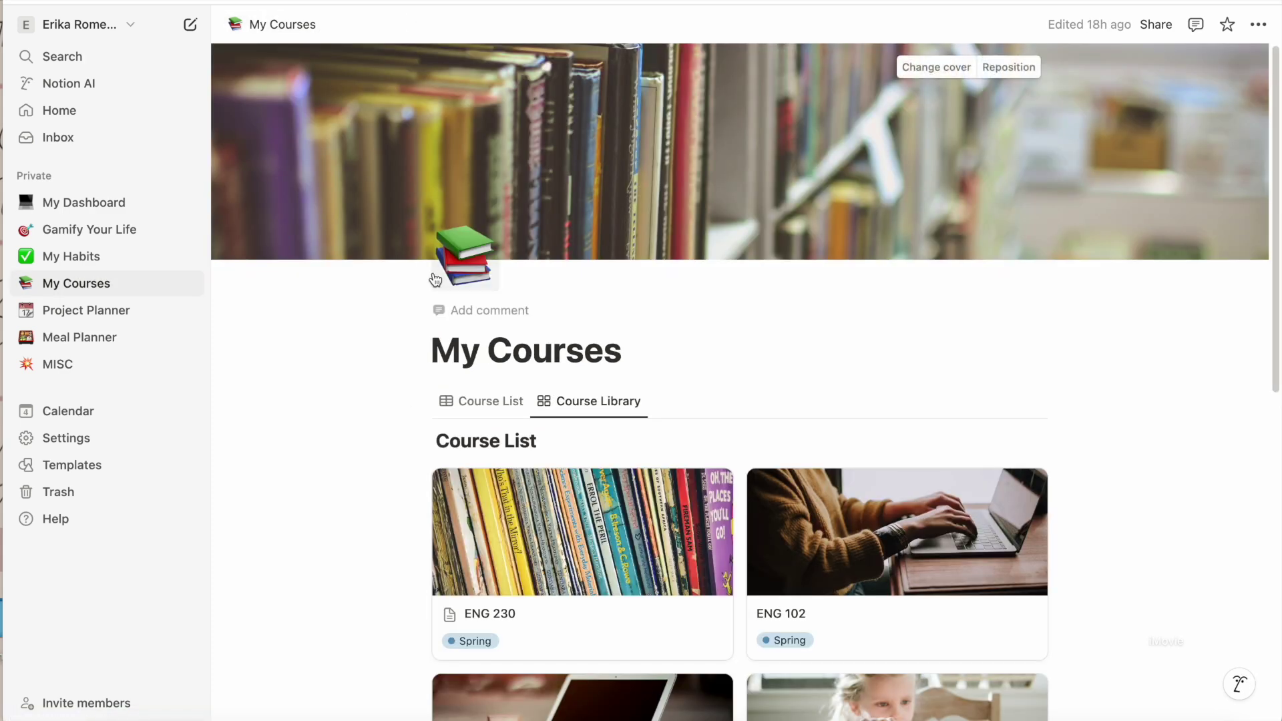
pyautogui.scroll(-1, 420, 304)
pyautogui.scroll(-5, 421, 304)
pyautogui.scroll(5, 710, 256)
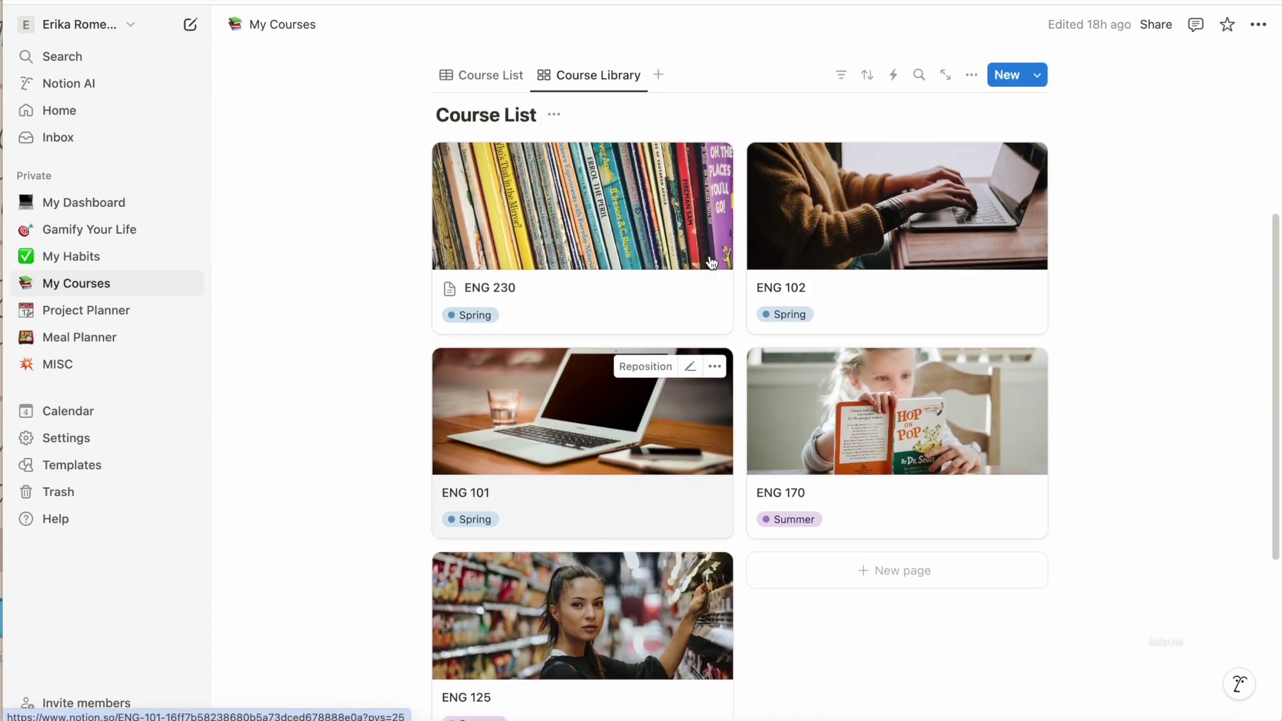
pyautogui.scroll(-8, 710, 256)
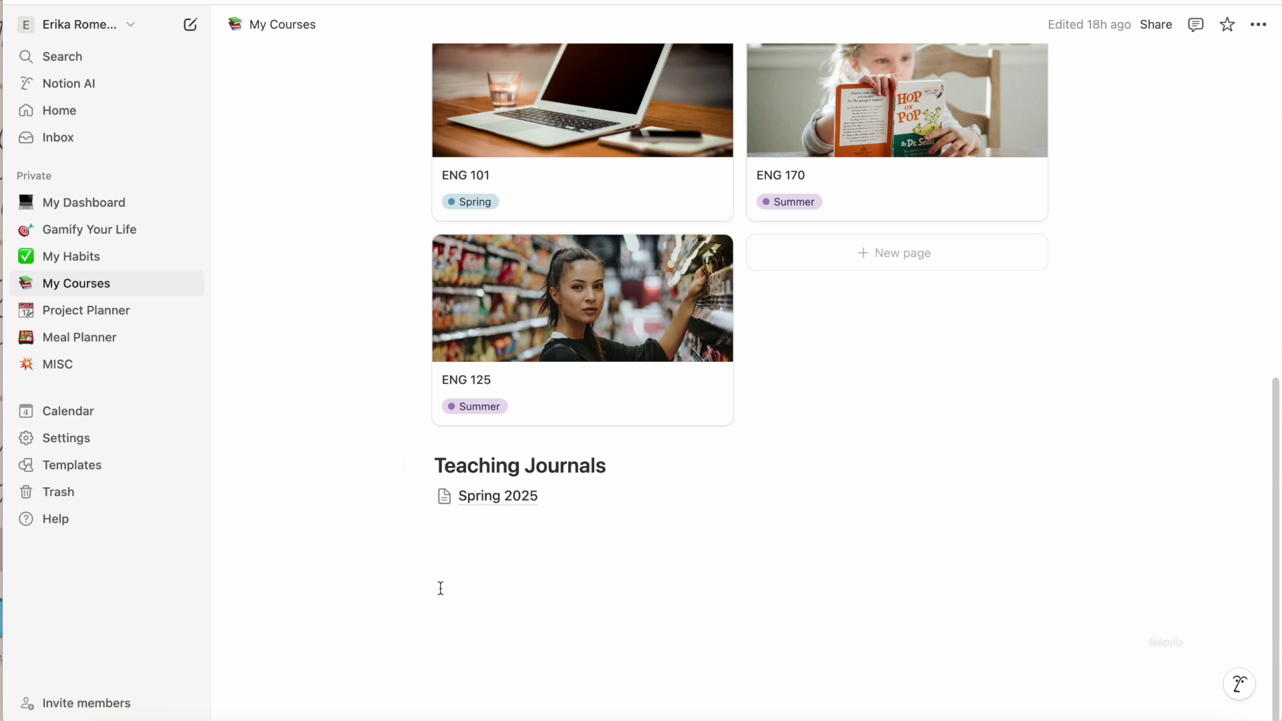
# Step: Insert a new table-view database below the Spring 2025 journal, leaving a blank line between, and title it Courses
pyautogui.click(484, 583)
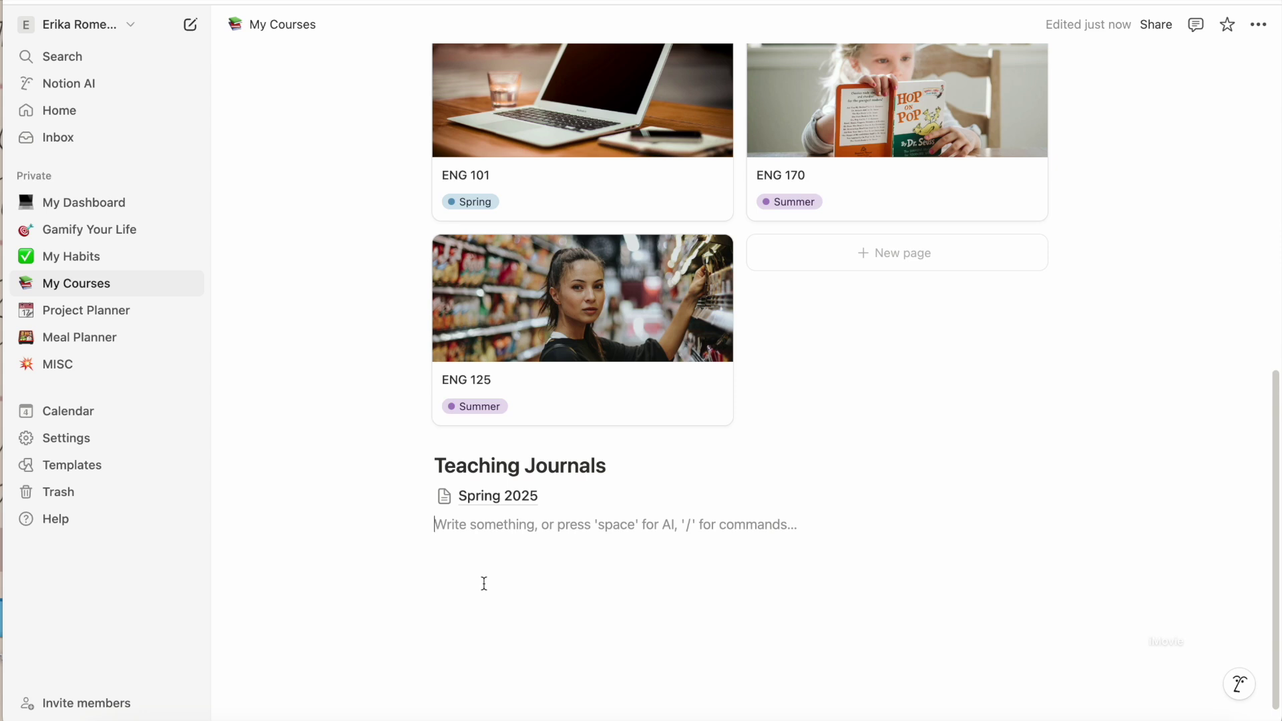
pyautogui.press('Return')
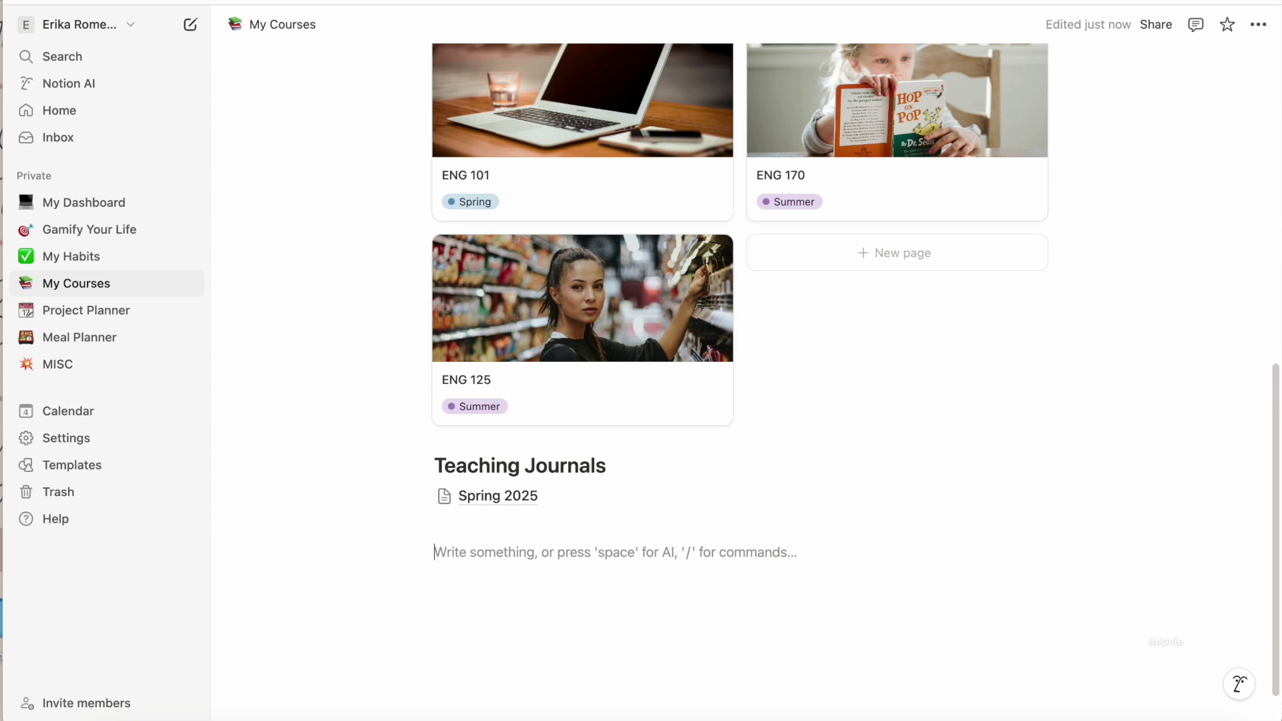
pyautogui.write('/')
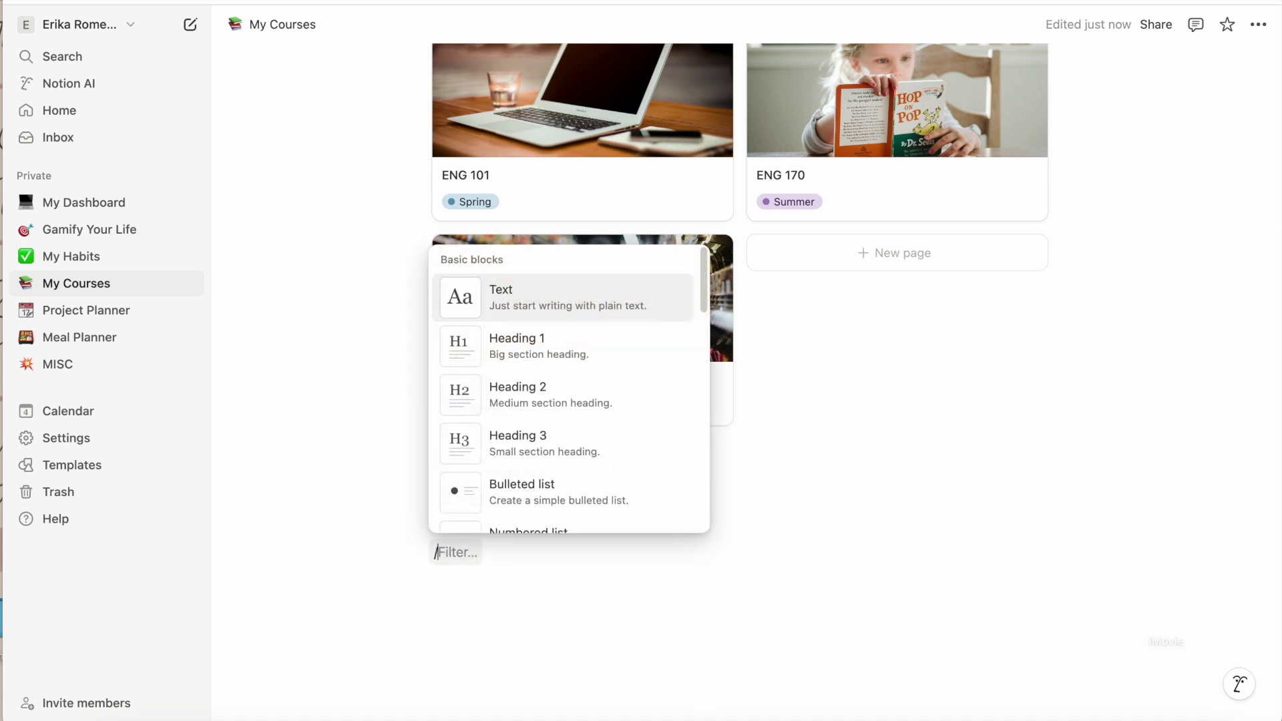
pyautogui.scroll(-5, 561, 464)
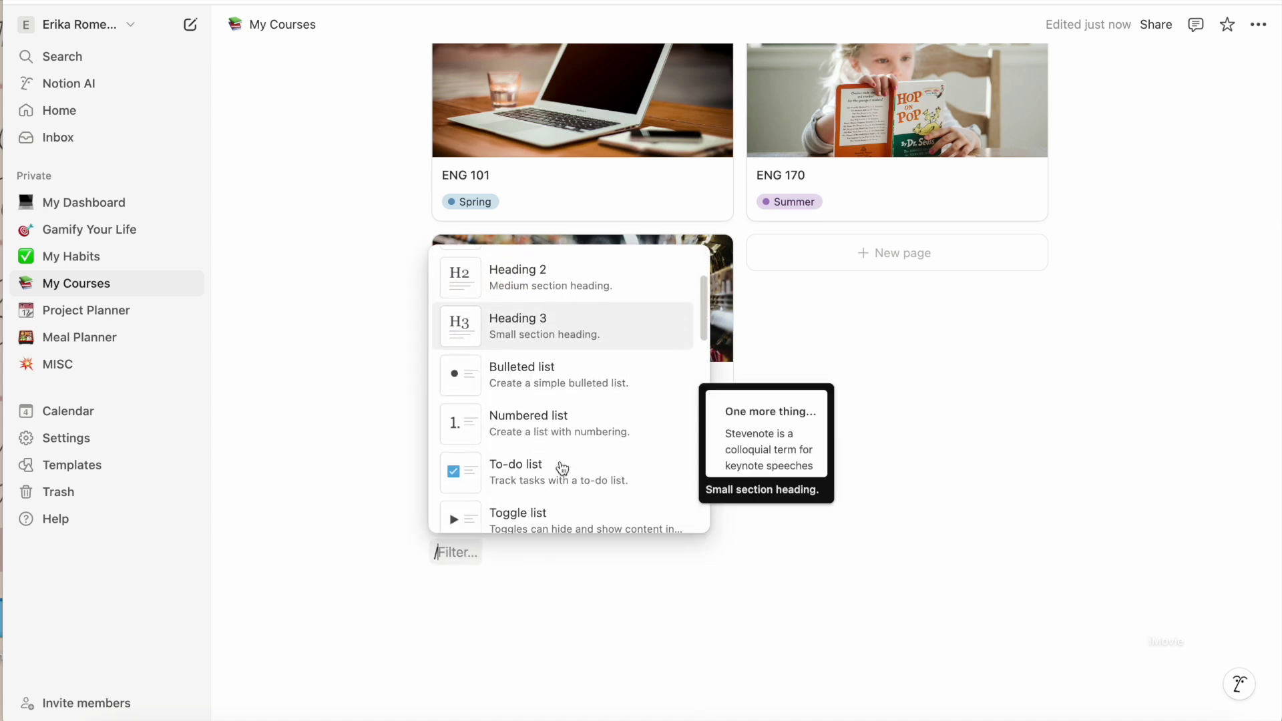
pyautogui.scroll(-10, 560, 466)
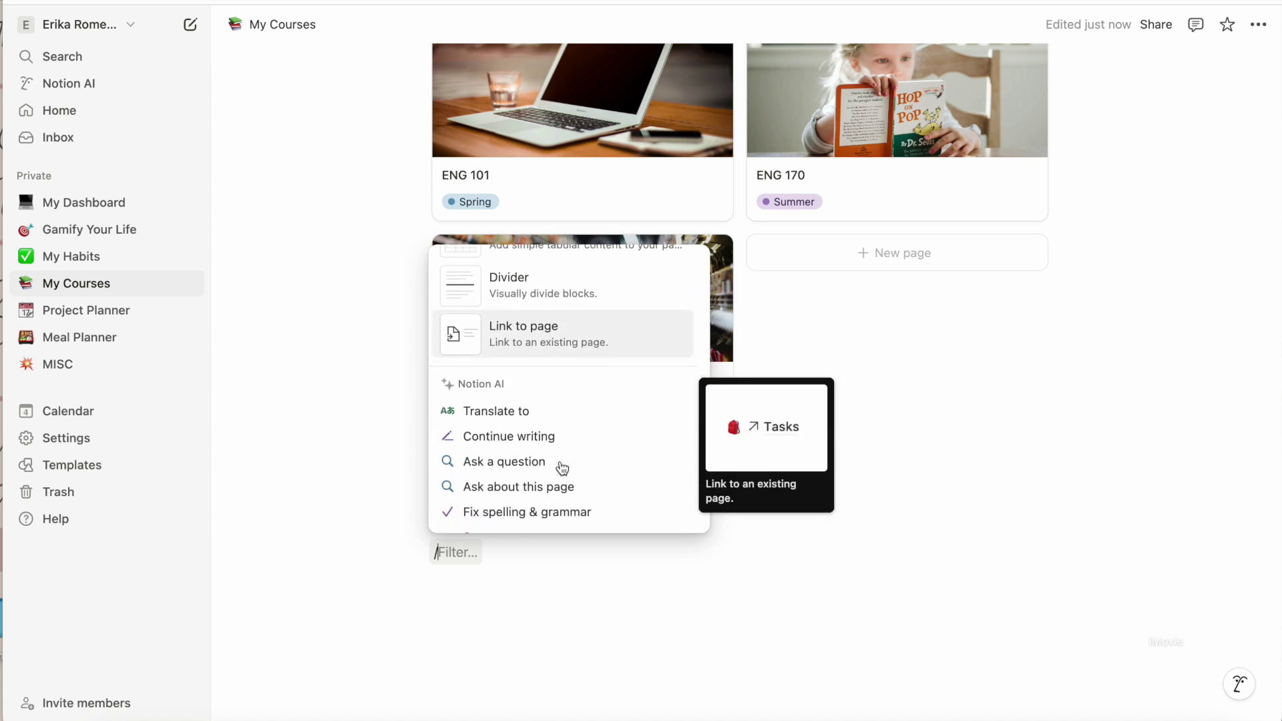
pyautogui.scroll(-10, 560, 465)
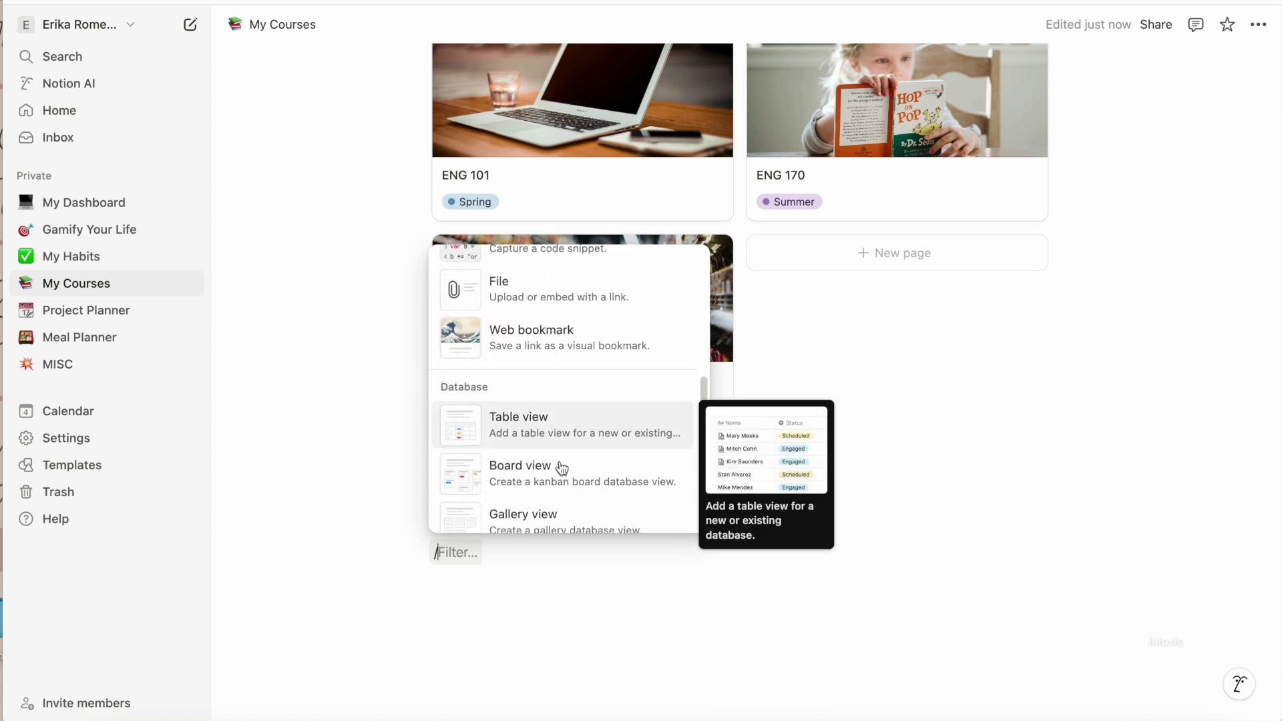
pyautogui.click(546, 424)
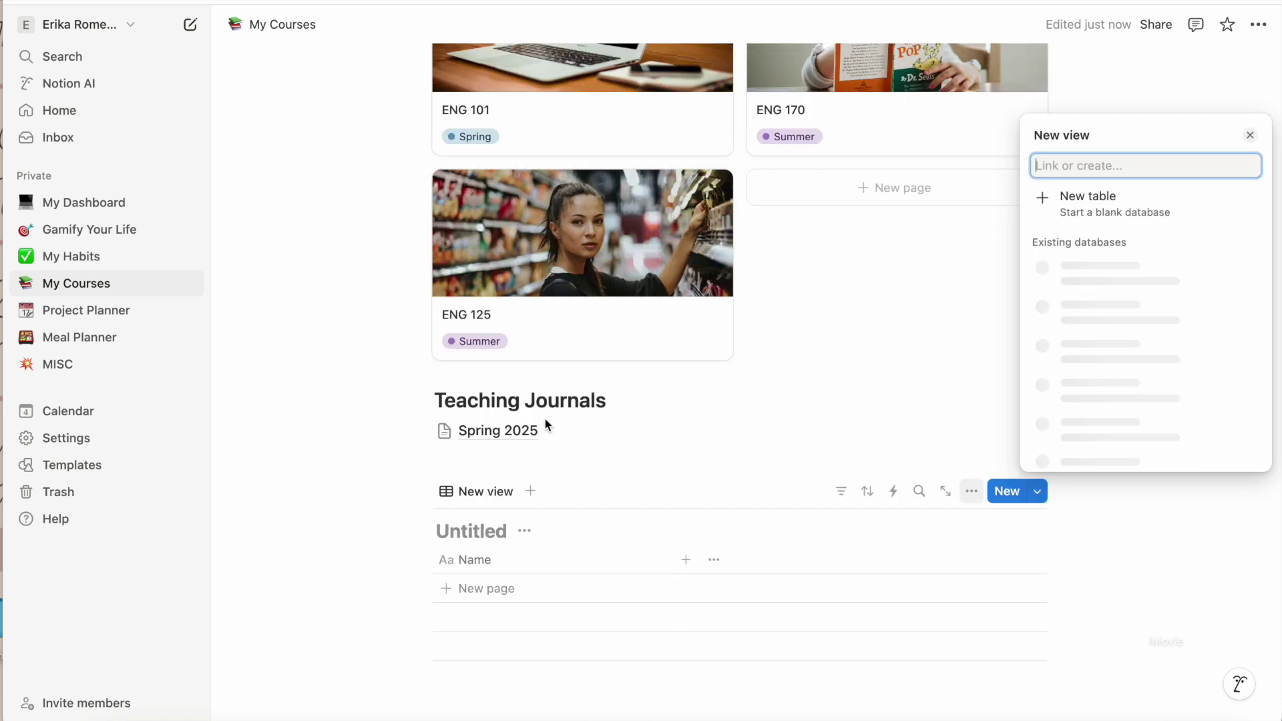
pyautogui.click(468, 530)
pyautogui.write('Courses')
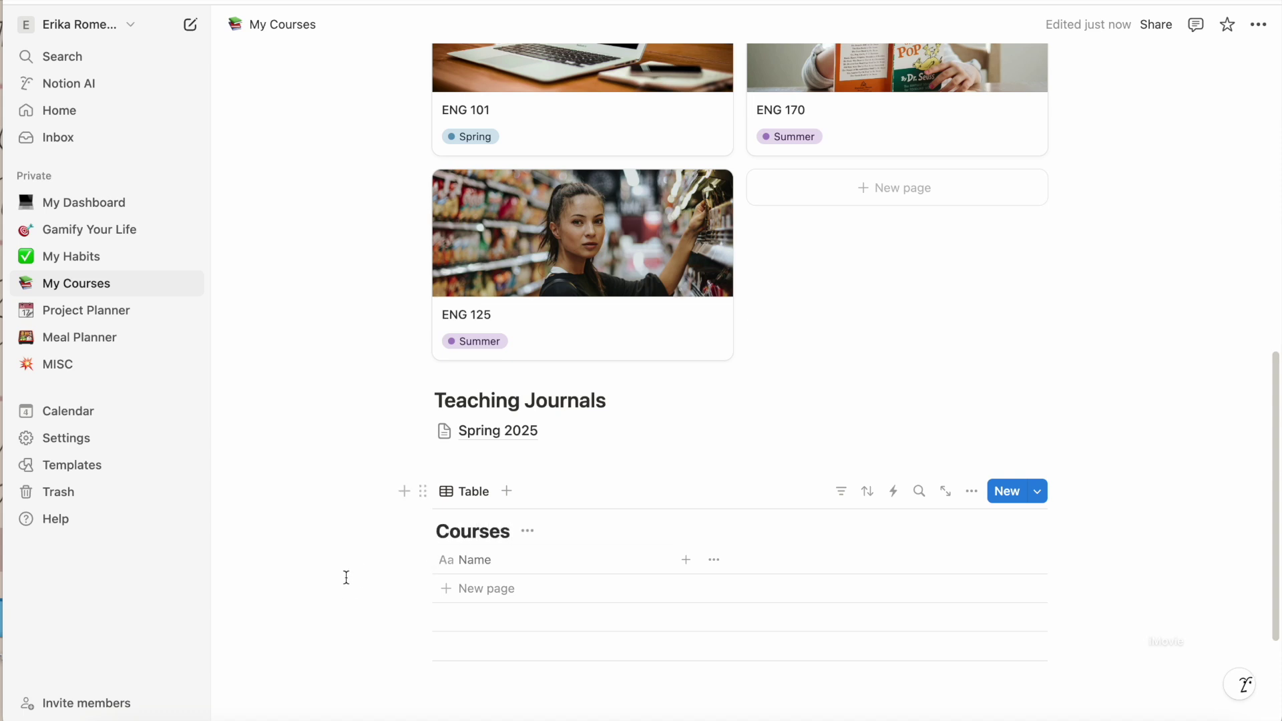
# Step: Enter ENG 101 and ENG 233 as the first two entries in the Courses table
pyautogui.scroll(-2, 464, 605)
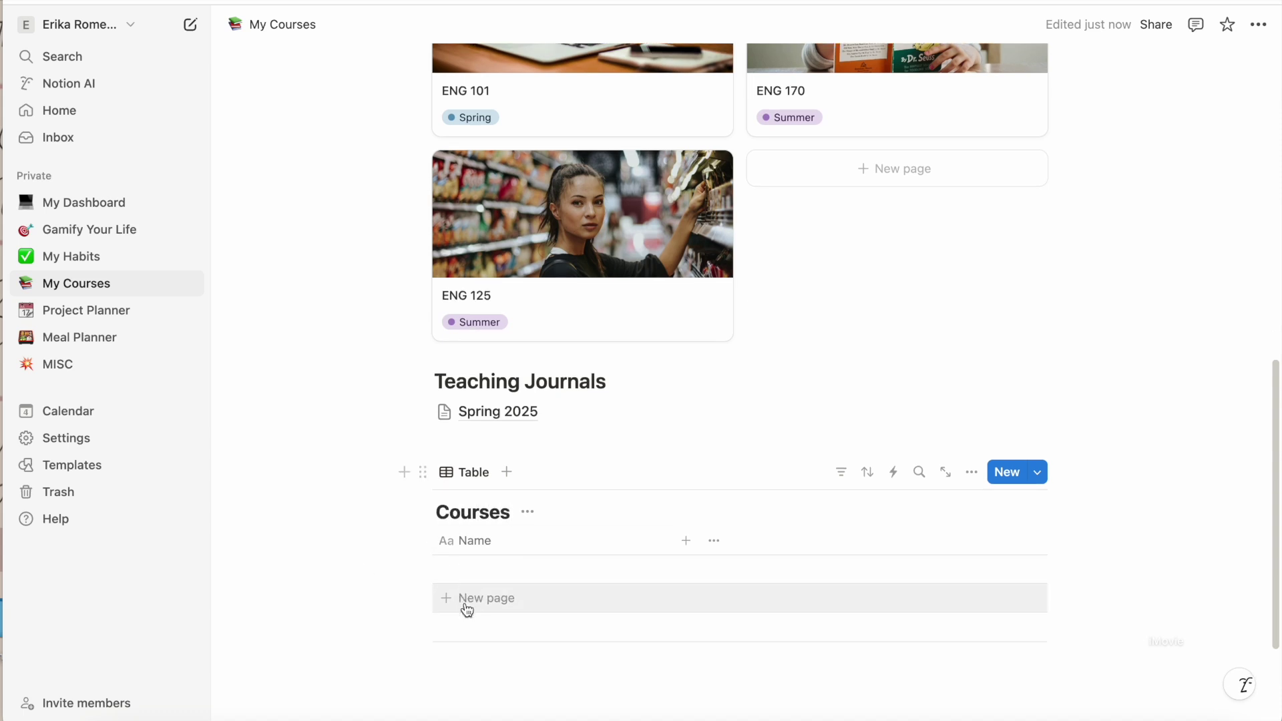
pyautogui.click(490, 543)
pyautogui.write('ENG 10')
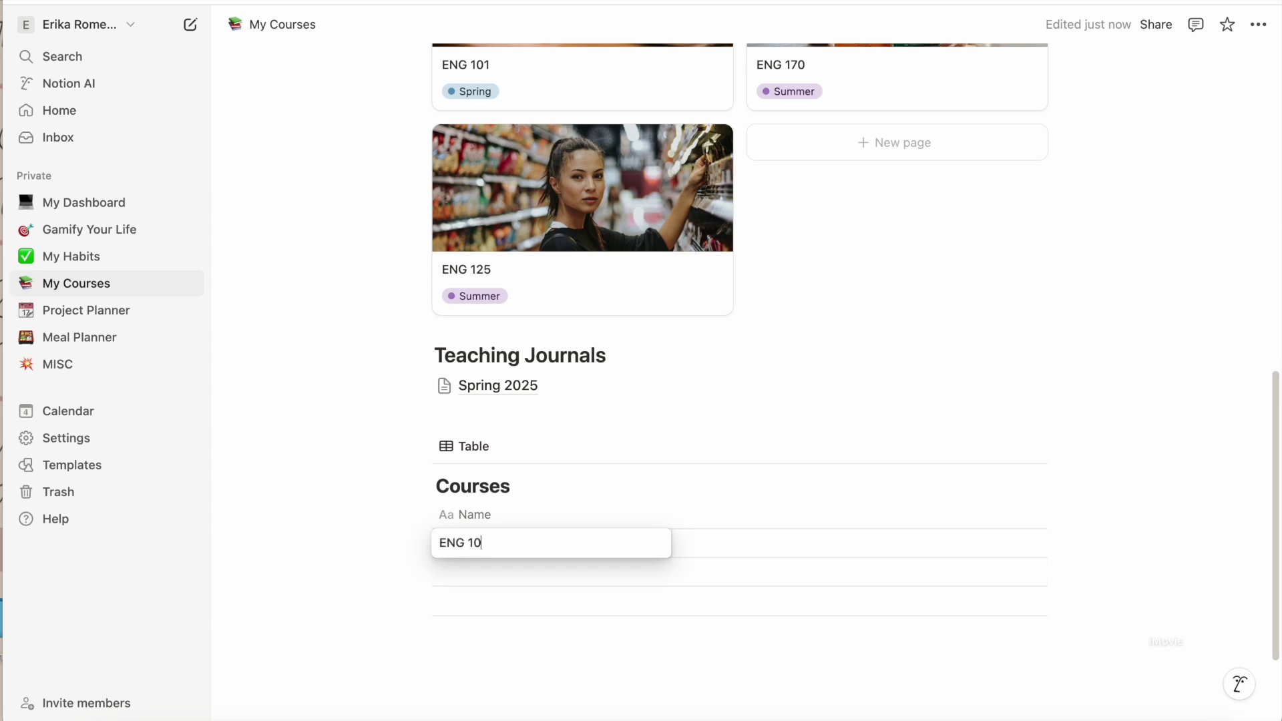
pyautogui.write('1')
pyautogui.press('Return')
pyautogui.click(468, 572)
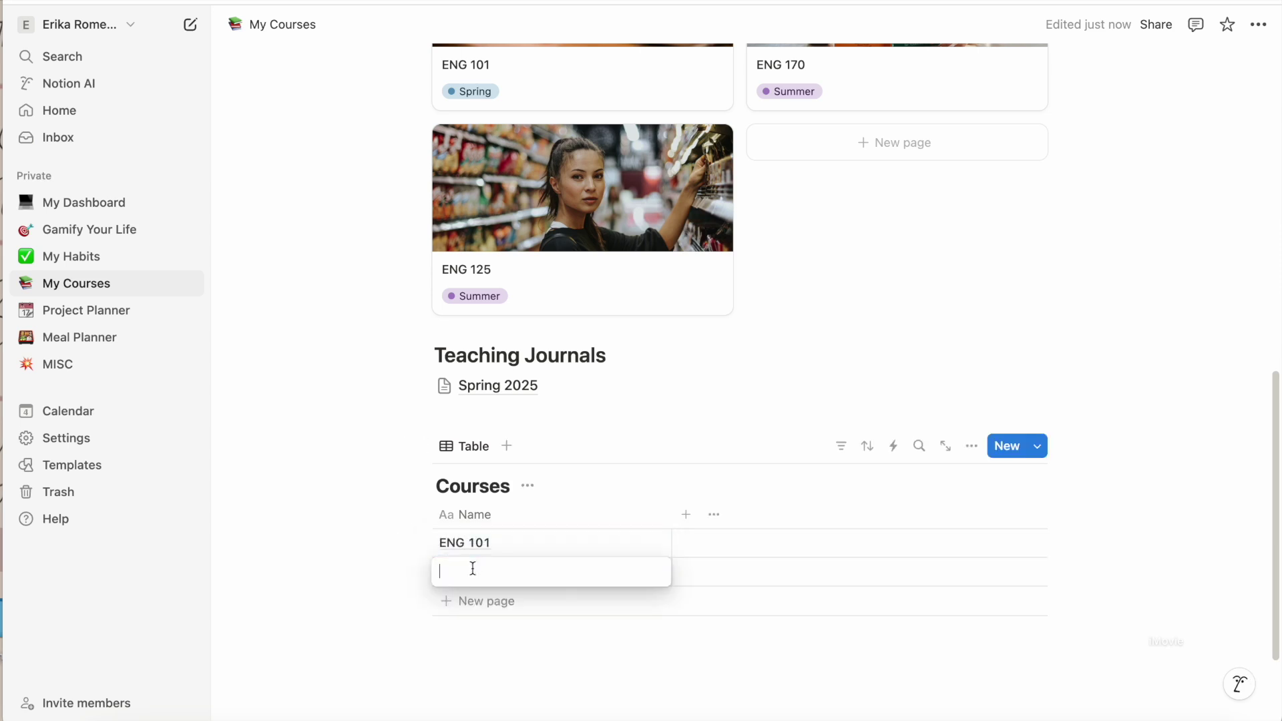
pyautogui.write('ENG 233')
pyautogui.press('Return')
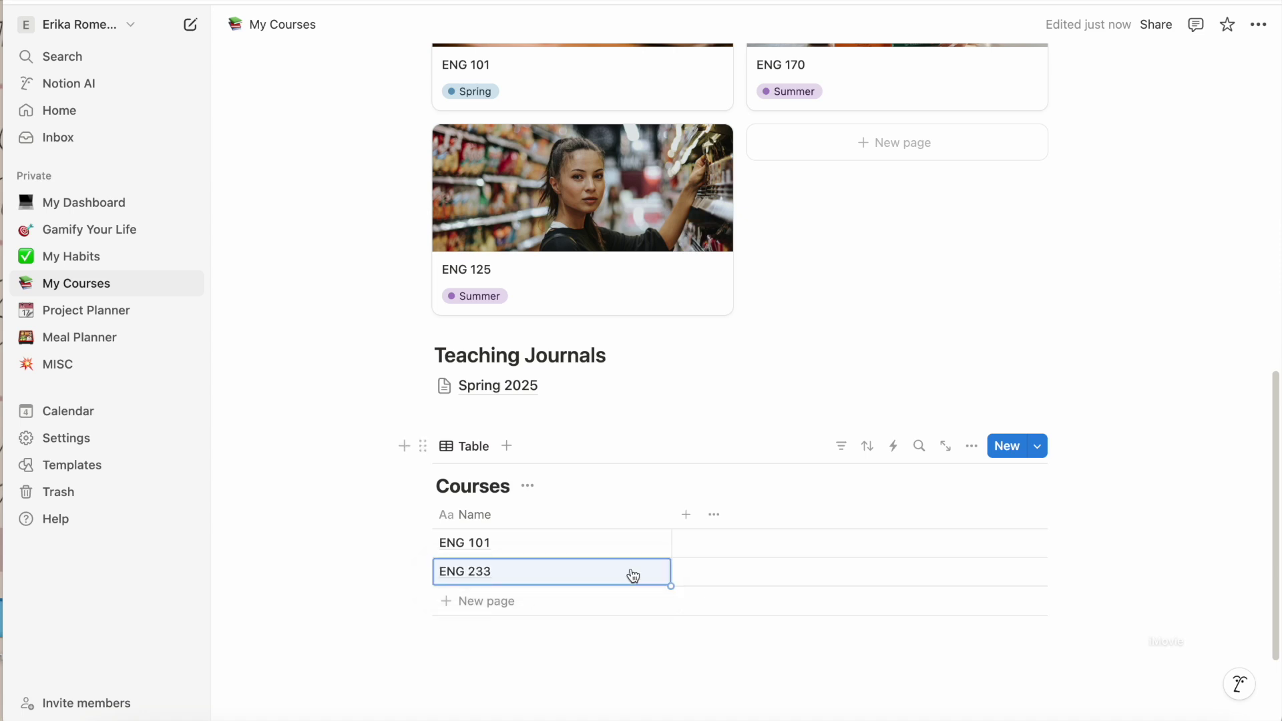
# Step: Add a Status property named Semester to the Courses table, keeping it shown as Select
pyautogui.click(687, 515)
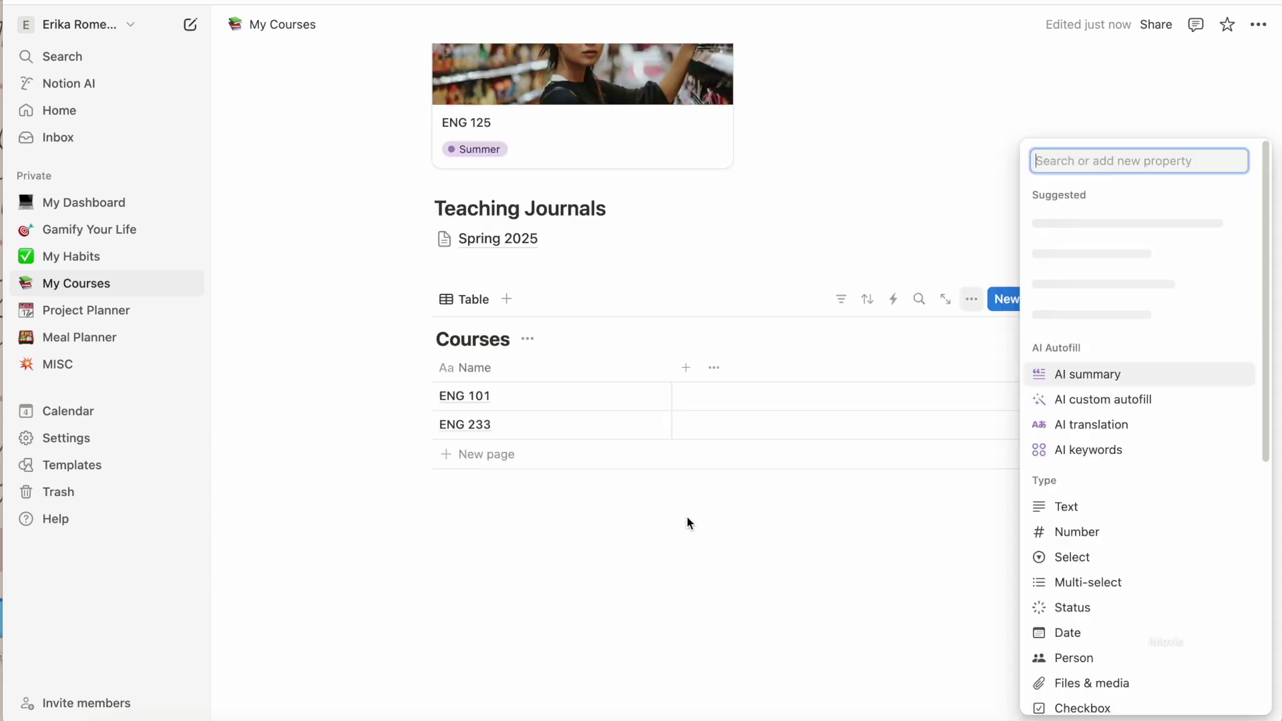
pyautogui.write('statu')
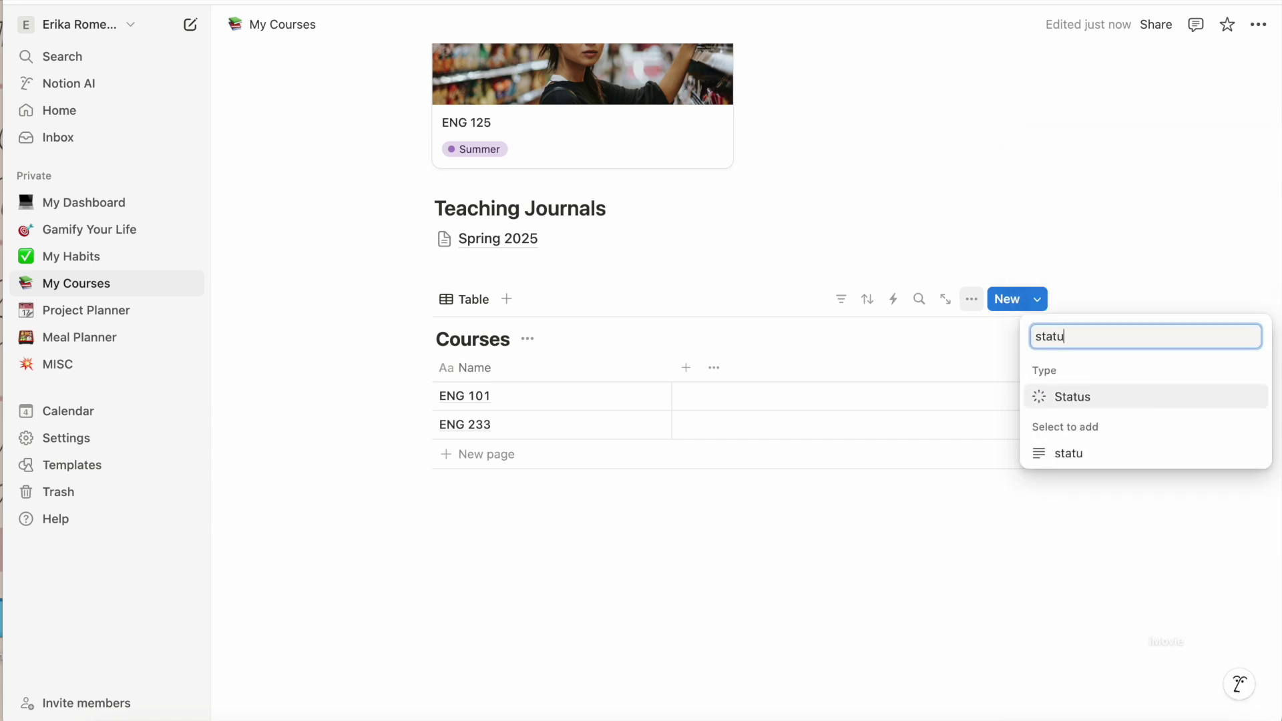
pyautogui.click(1068, 399)
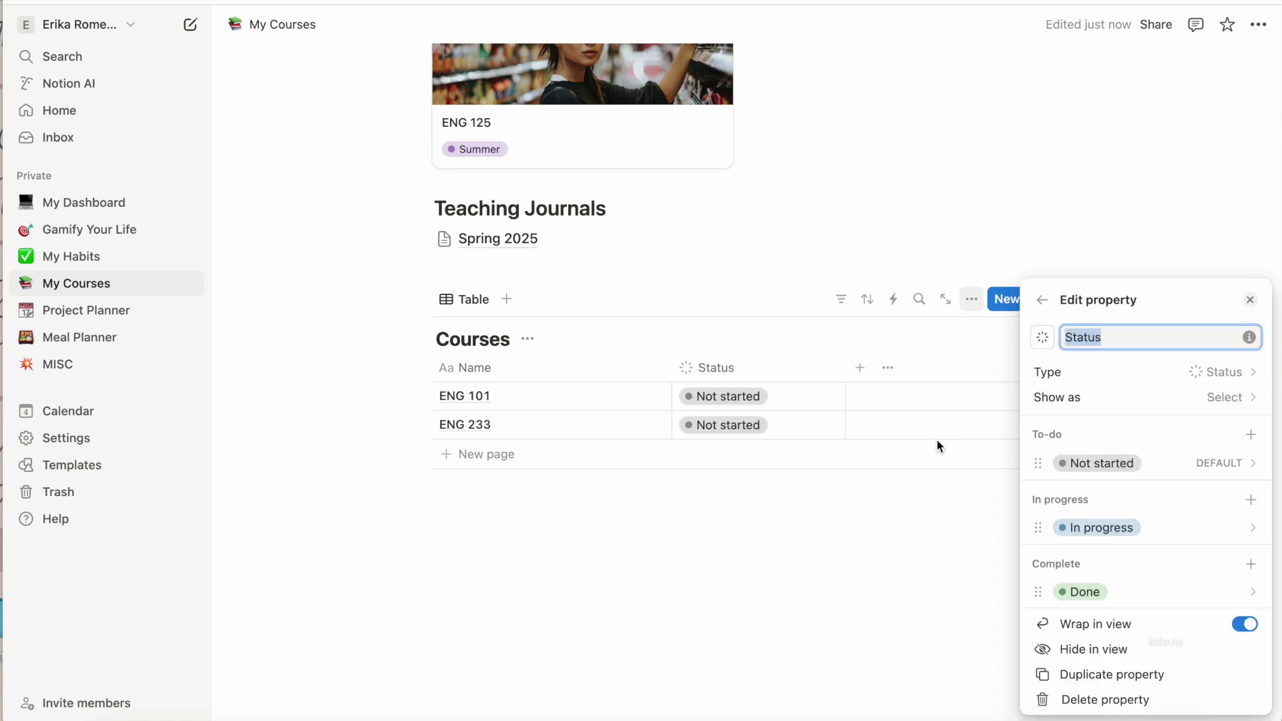
pyautogui.write('Semester')
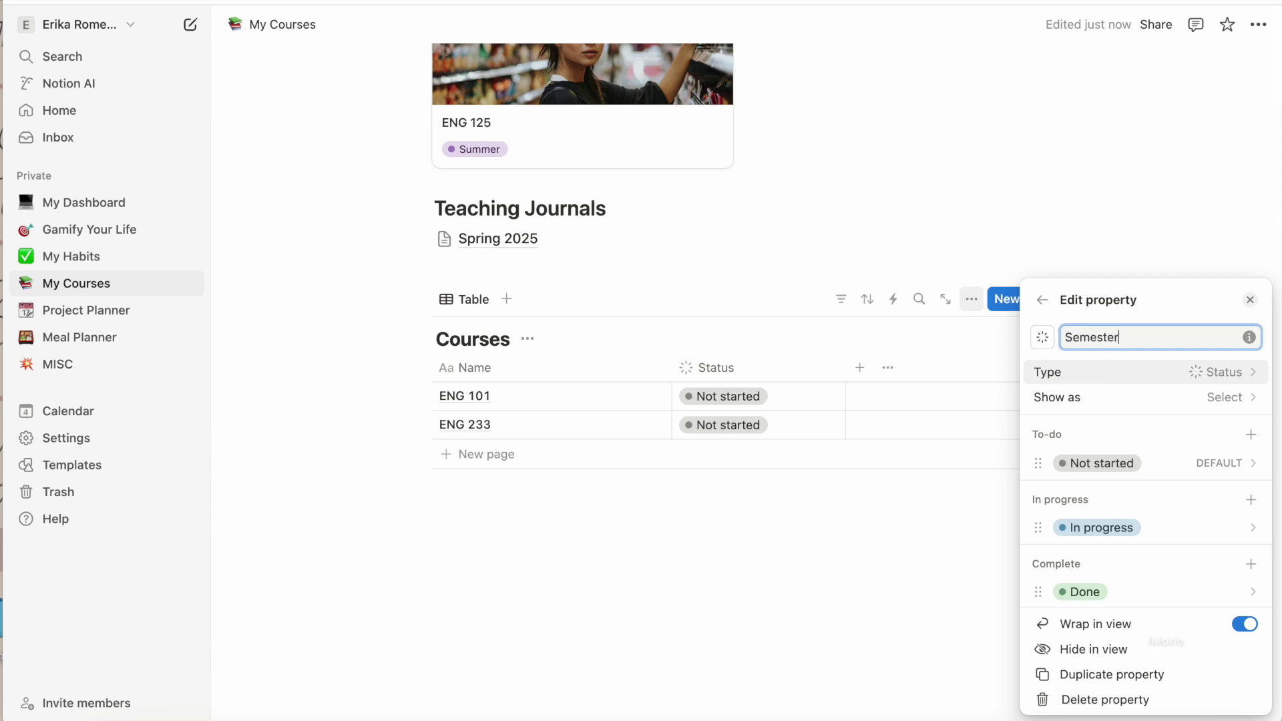
pyautogui.click(1228, 403)
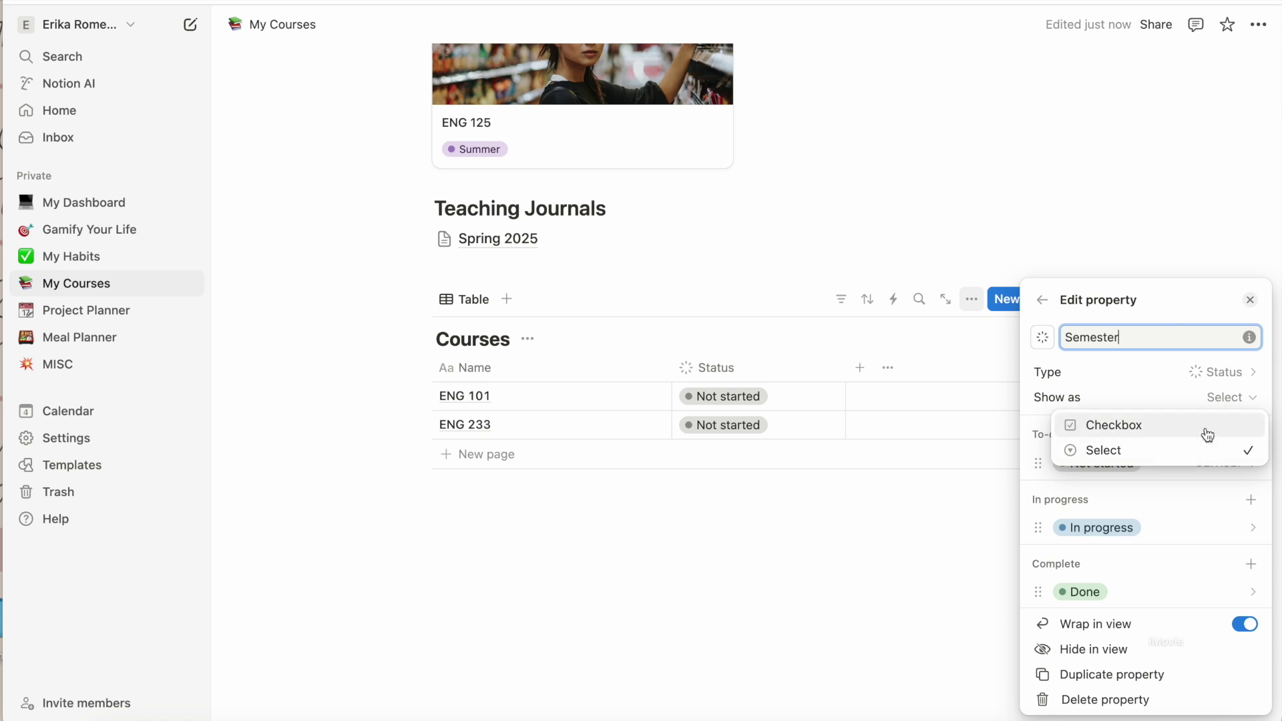
pyautogui.click(1195, 301)
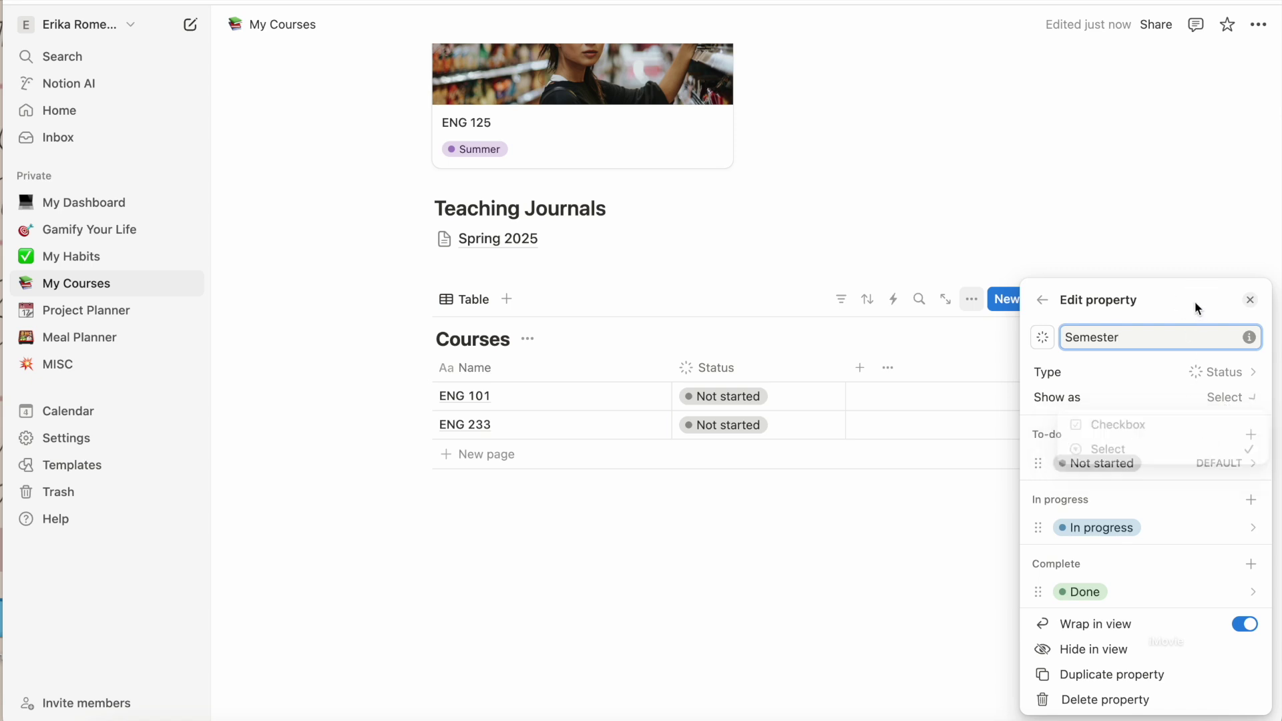
# Step: Rename the Semester property's Not started, In progress and Done options to Spring, Summer and Fall
pyautogui.click(1102, 470)
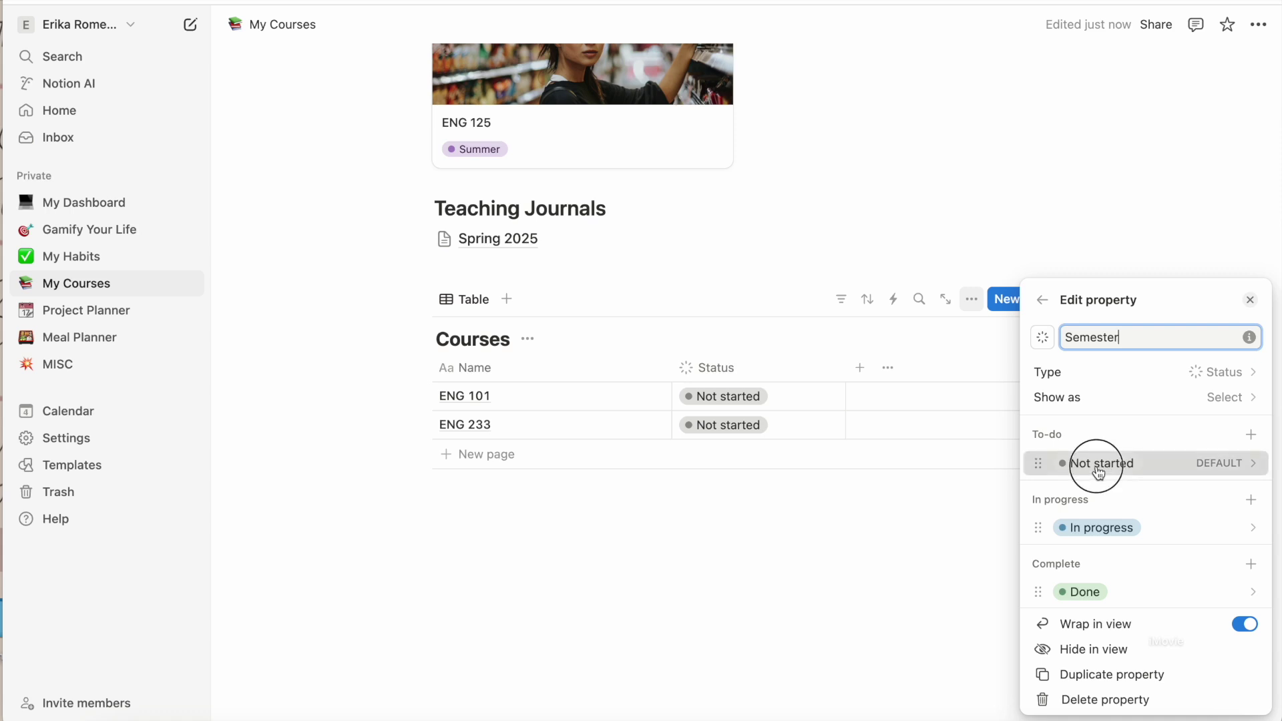
pyautogui.tripleClick(1150, 61)
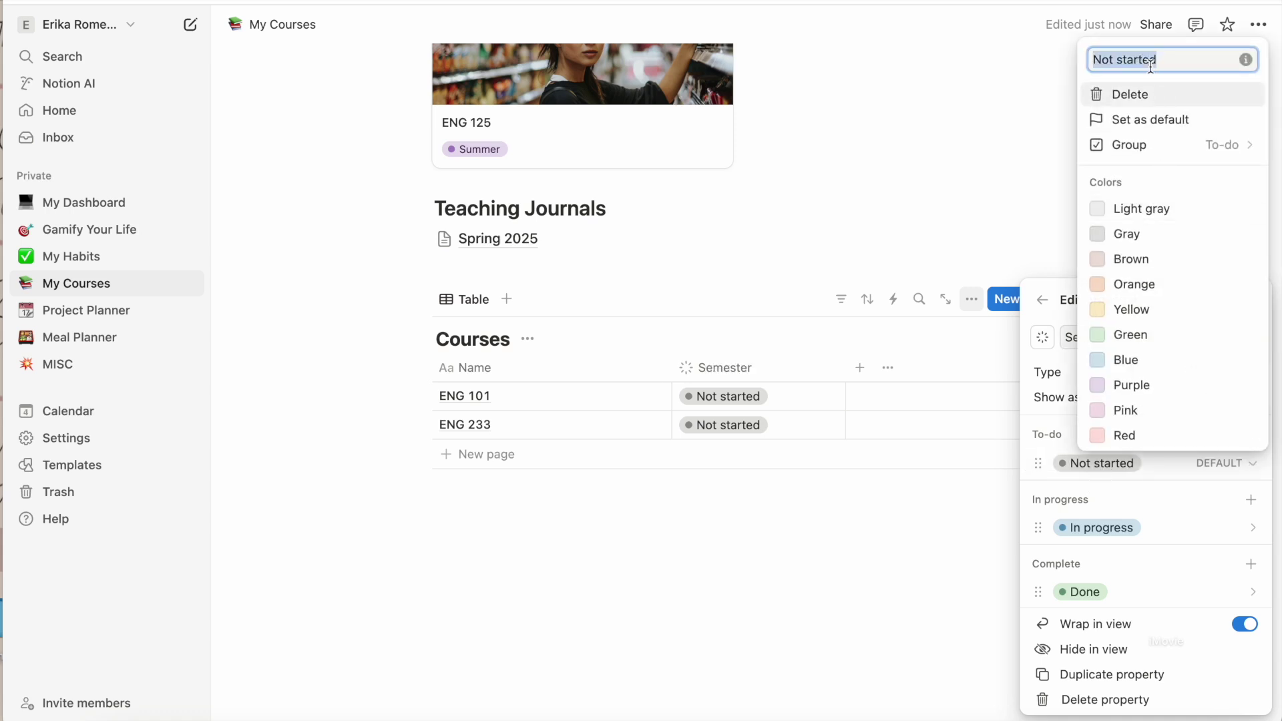
pyautogui.write('Spring')
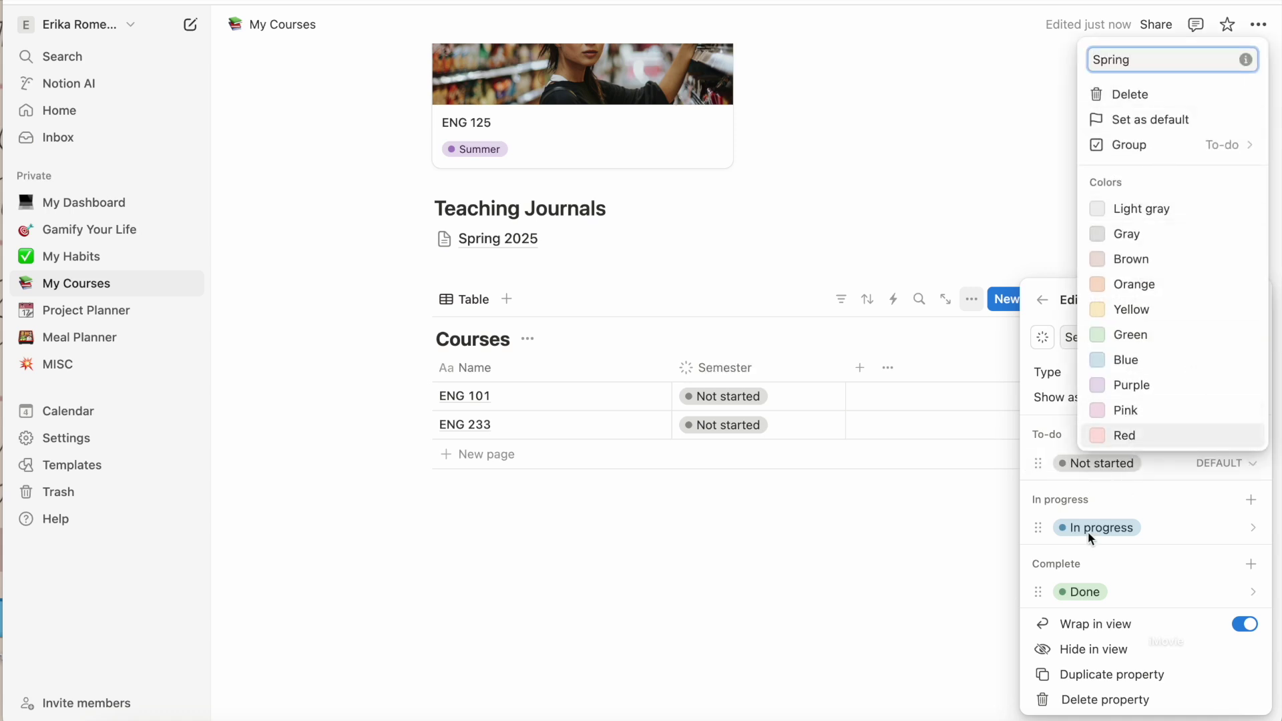
pyautogui.click(1087, 529)
pyautogui.hotkey('ctrl', 'a')
pyautogui.write('Summer')
pyautogui.click(1080, 591)
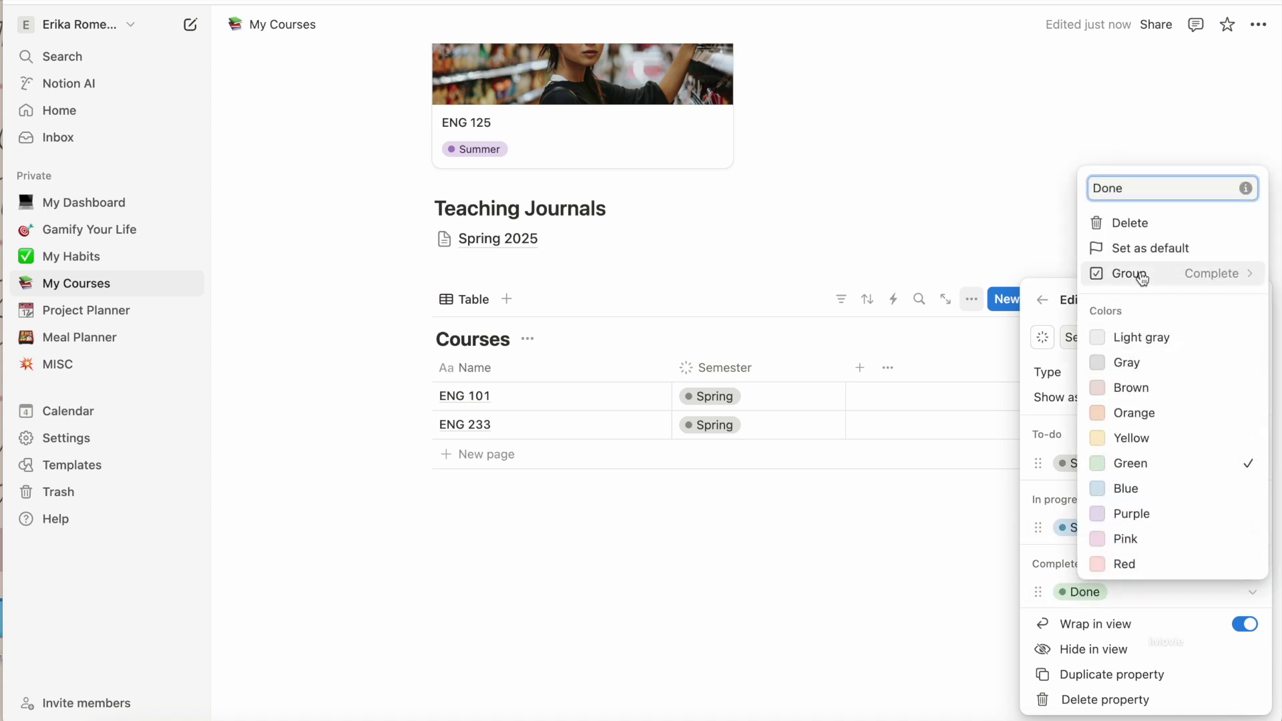
pyautogui.hotkey('ctrl', 'a')
pyautogui.write('Fa')
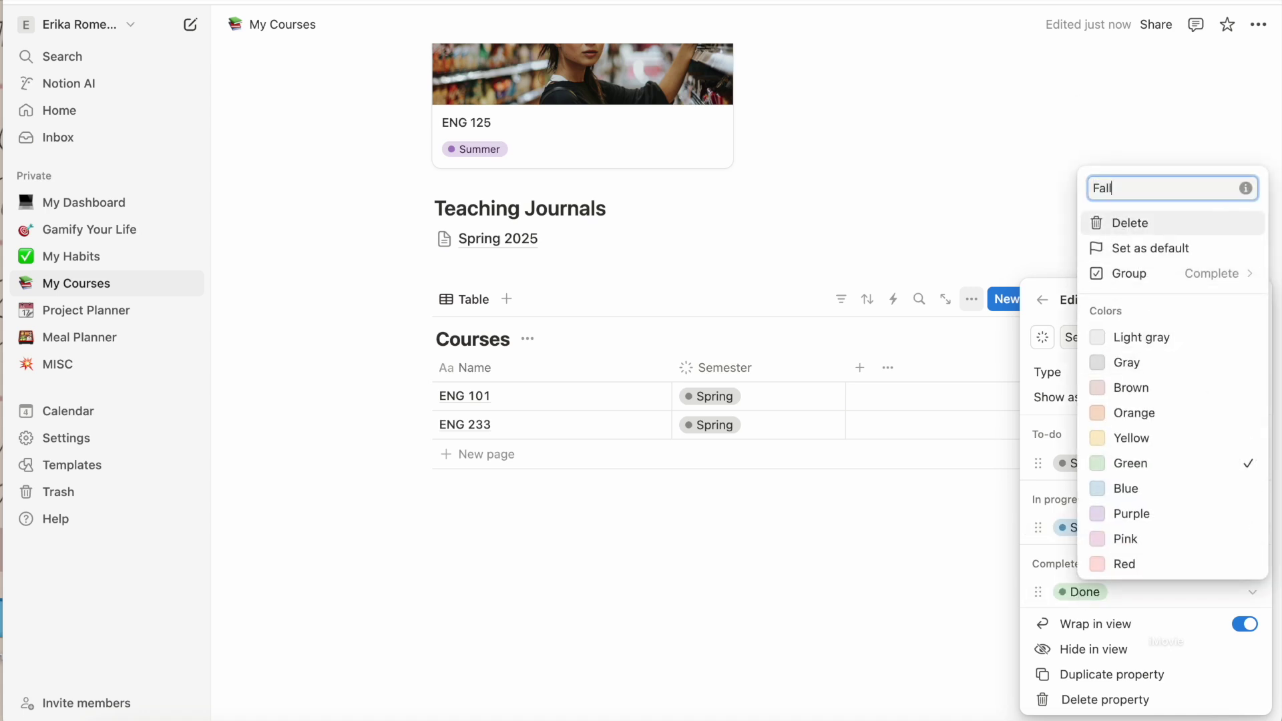
pyautogui.click(1136, 604)
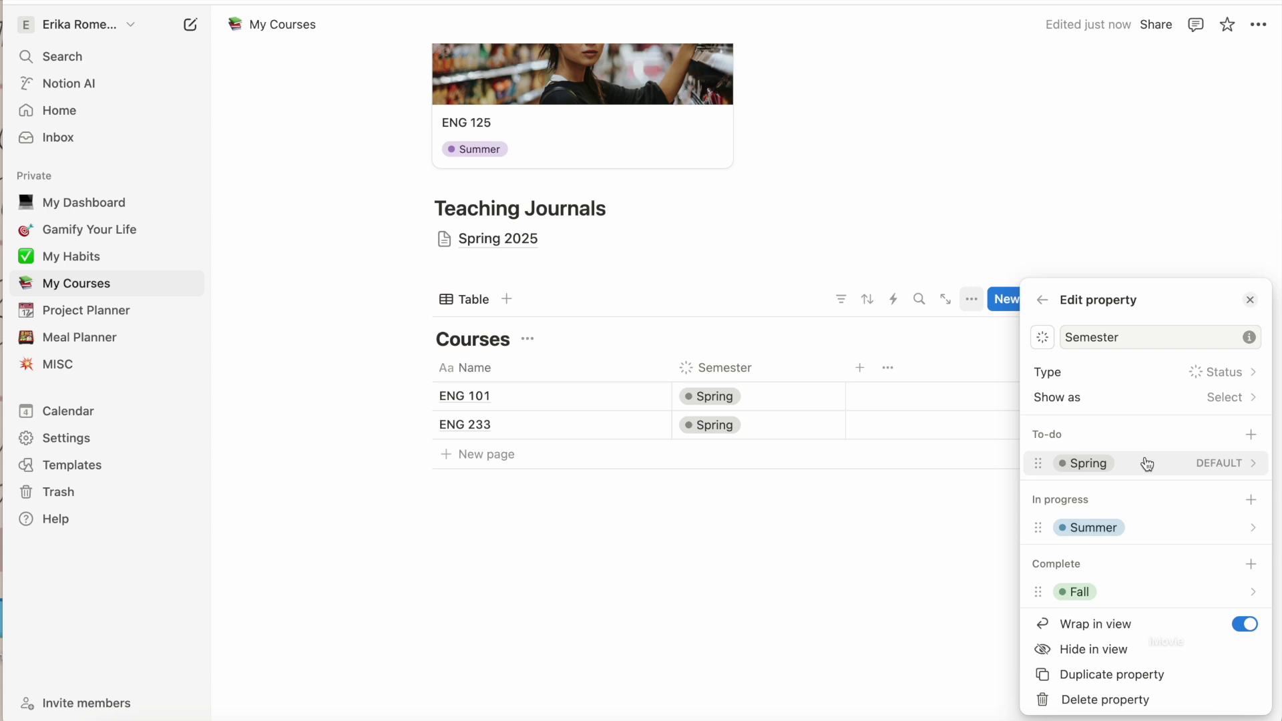
pyautogui.click(841, 562)
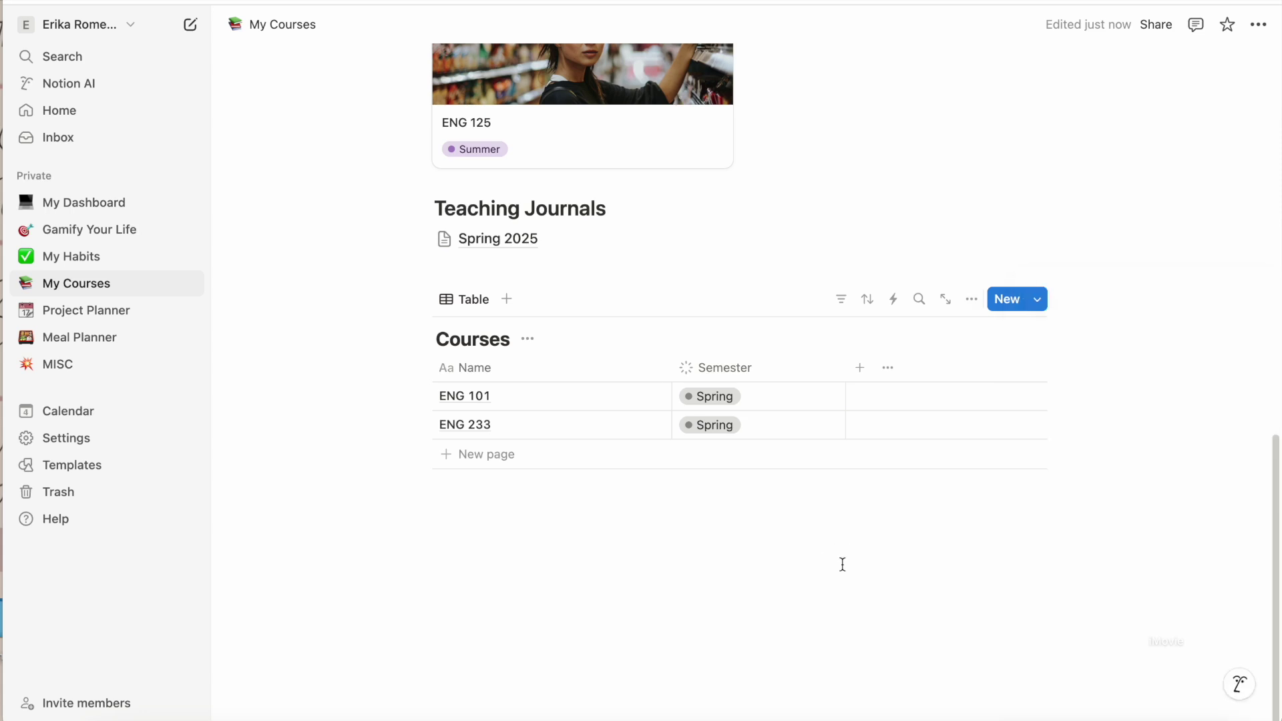
# Step: Set the Semester of ENG 233 to Summer in the Courses table
pyautogui.click(715, 432)
pyautogui.click(718, 542)
pyautogui.click(766, 522)
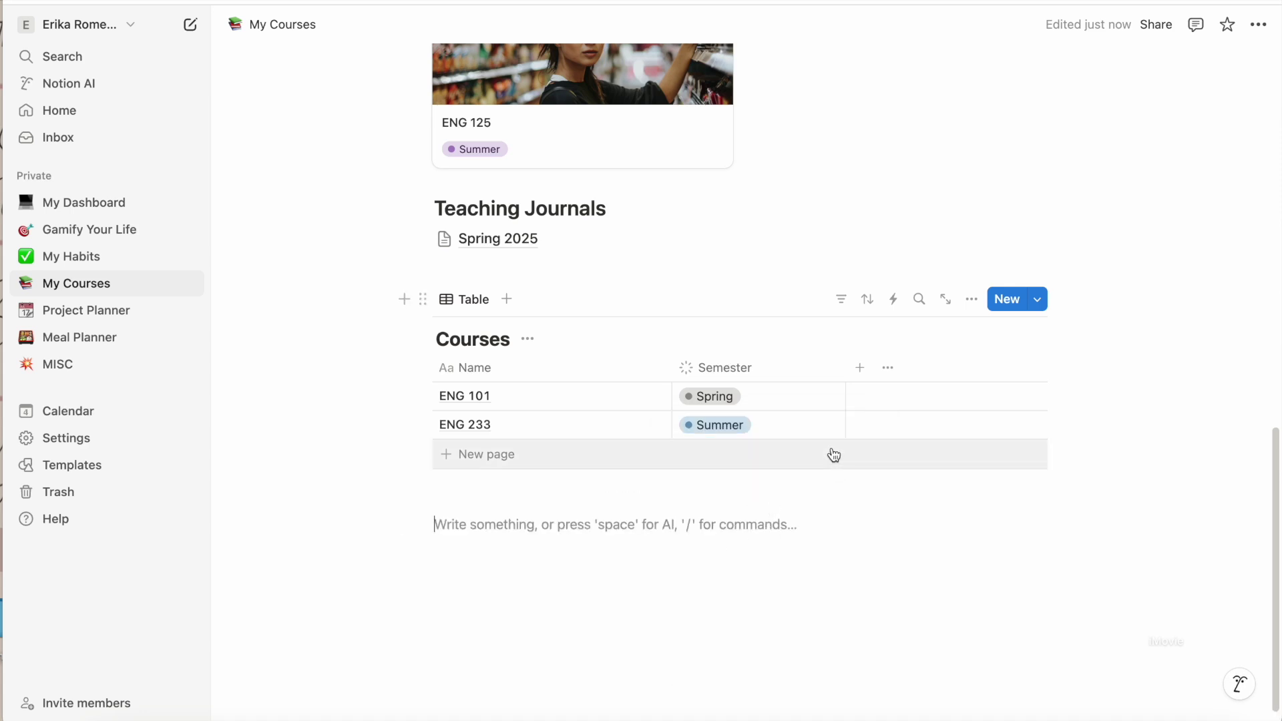
# Step: Look through the property types that can be added to the Courses table without adding one
pyautogui.click(861, 368)
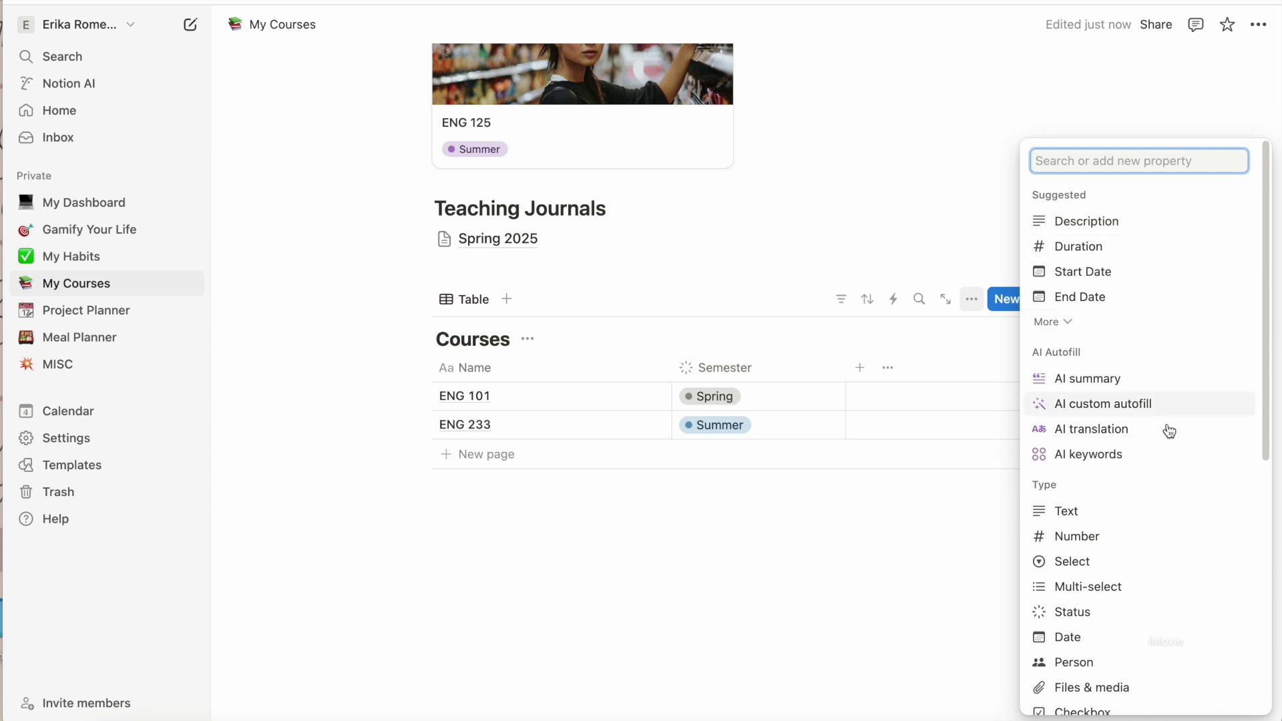
pyautogui.scroll(-3, 1172, 452)
pyautogui.scroll(-3, 1172, 452)
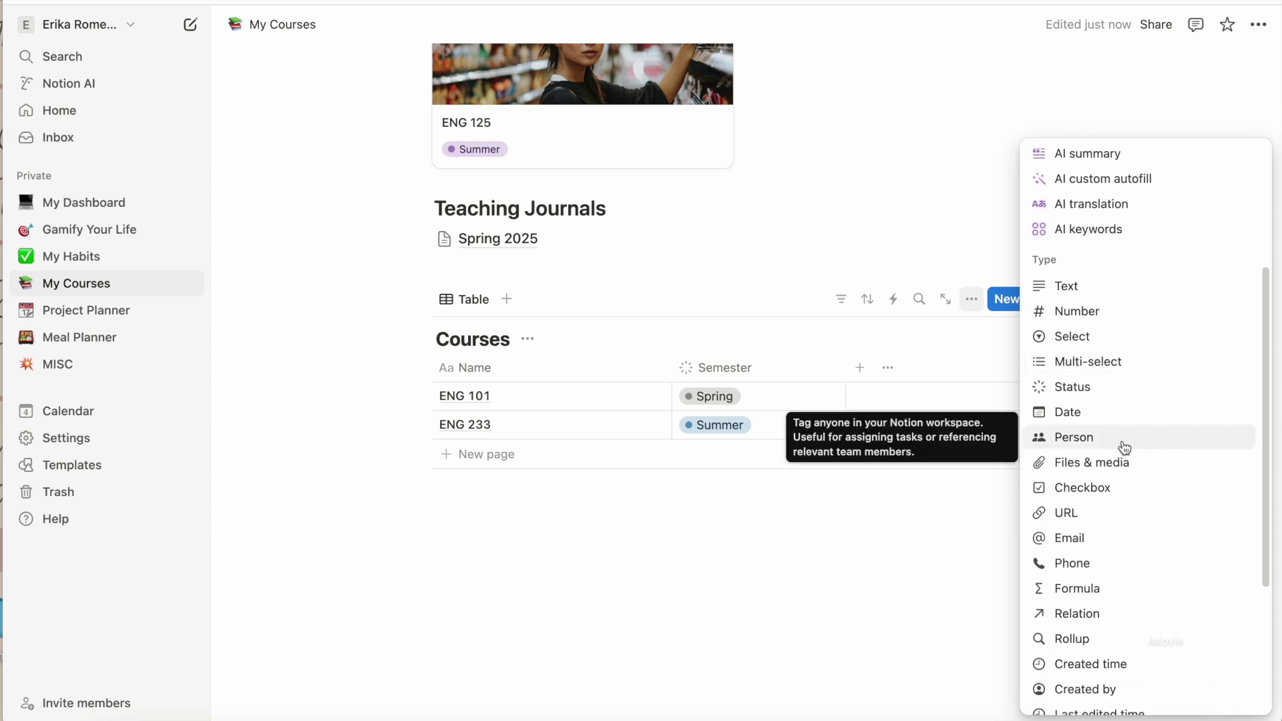
pyautogui.scroll(-3, 1173, 446)
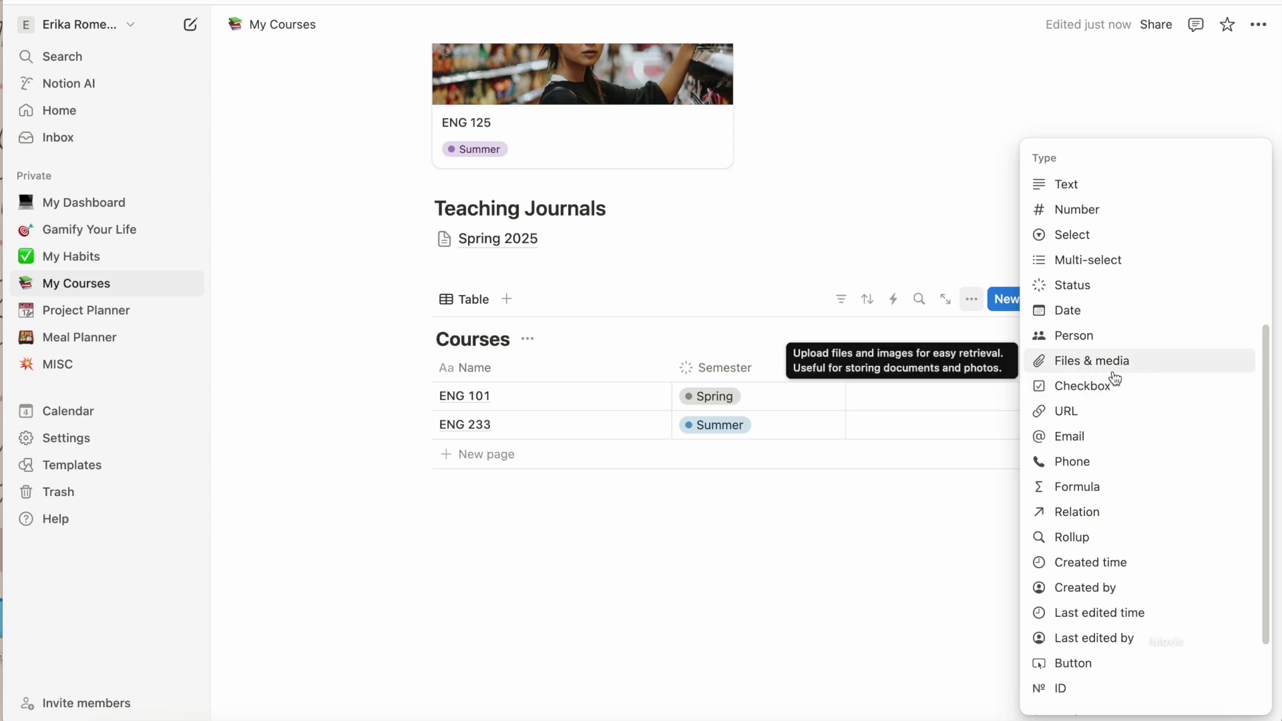
pyautogui.scroll(-2, 1132, 434)
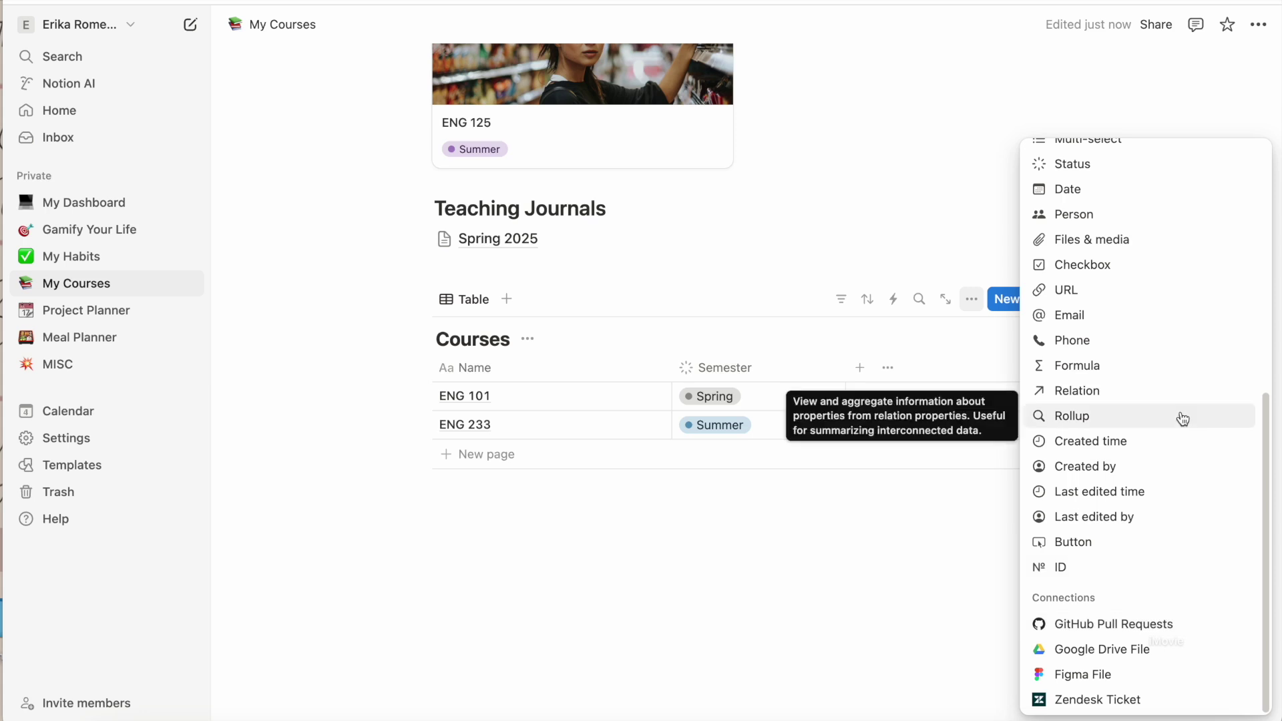
pyautogui.scroll(3, 1182, 418)
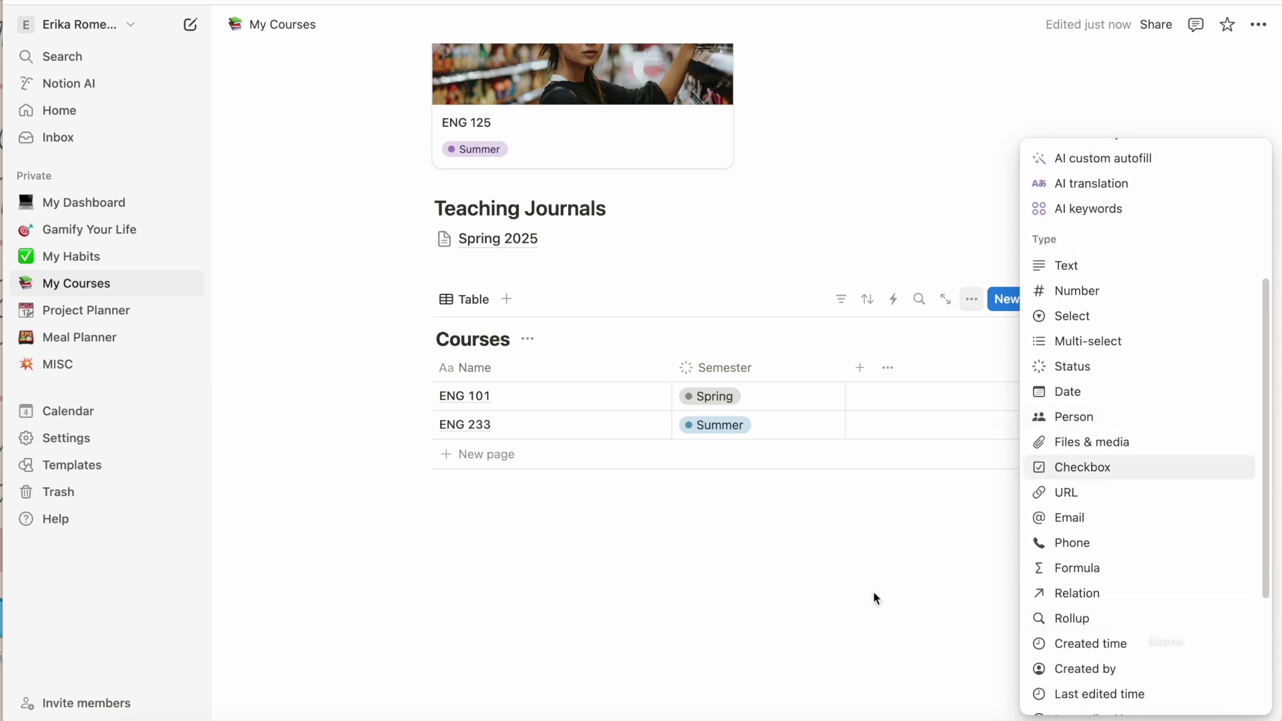
pyautogui.click(788, 640)
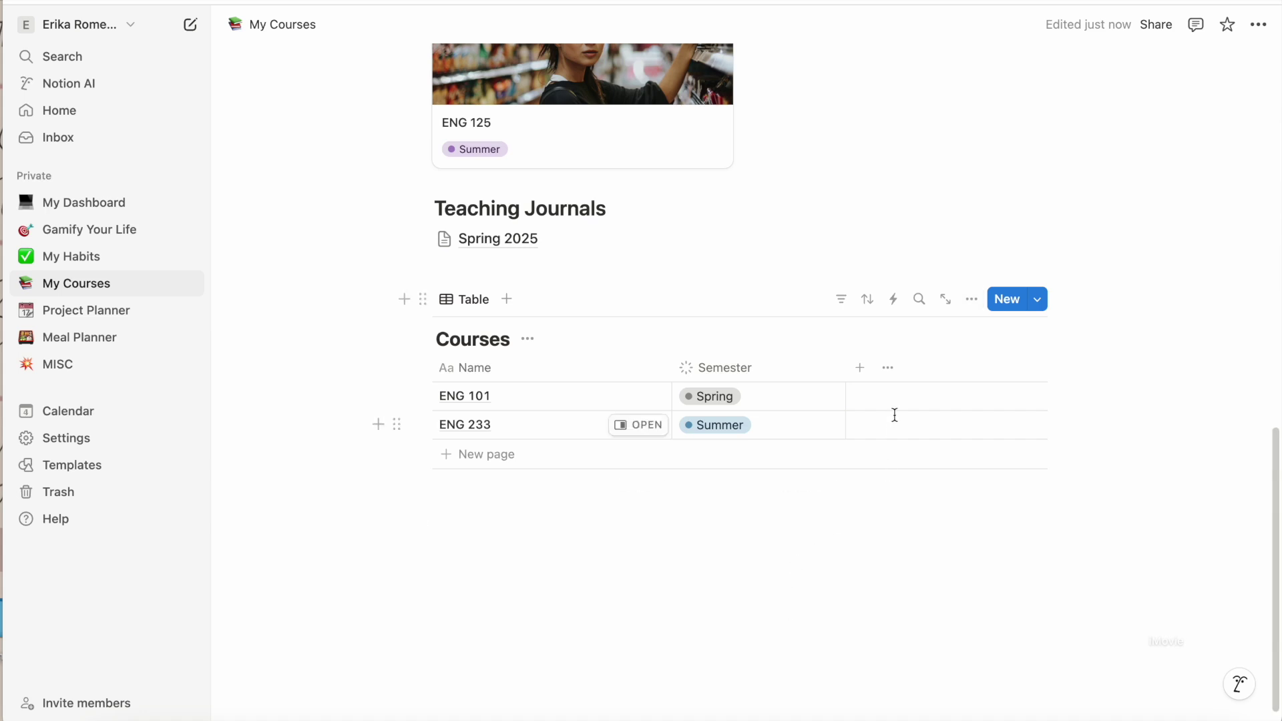
# Step: Add a Gallery view to the Courses database and set its card preview to None
pyautogui.click(507, 299)
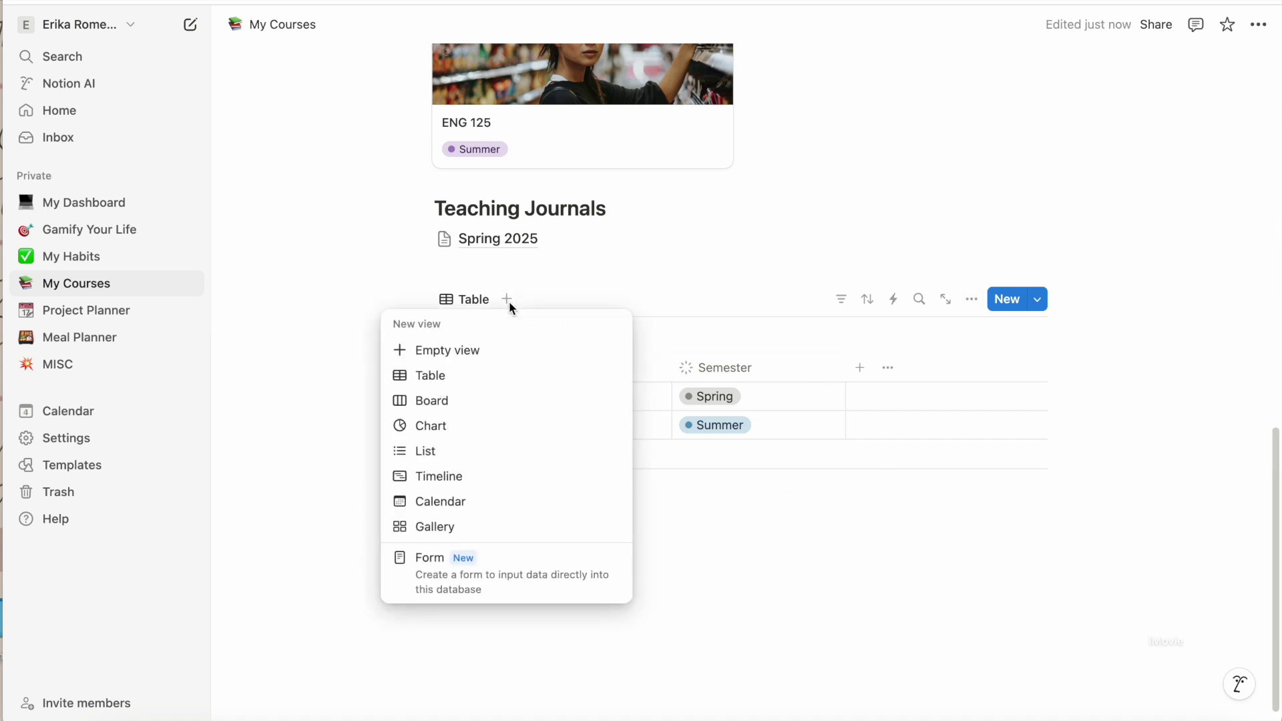
pyautogui.click(482, 529)
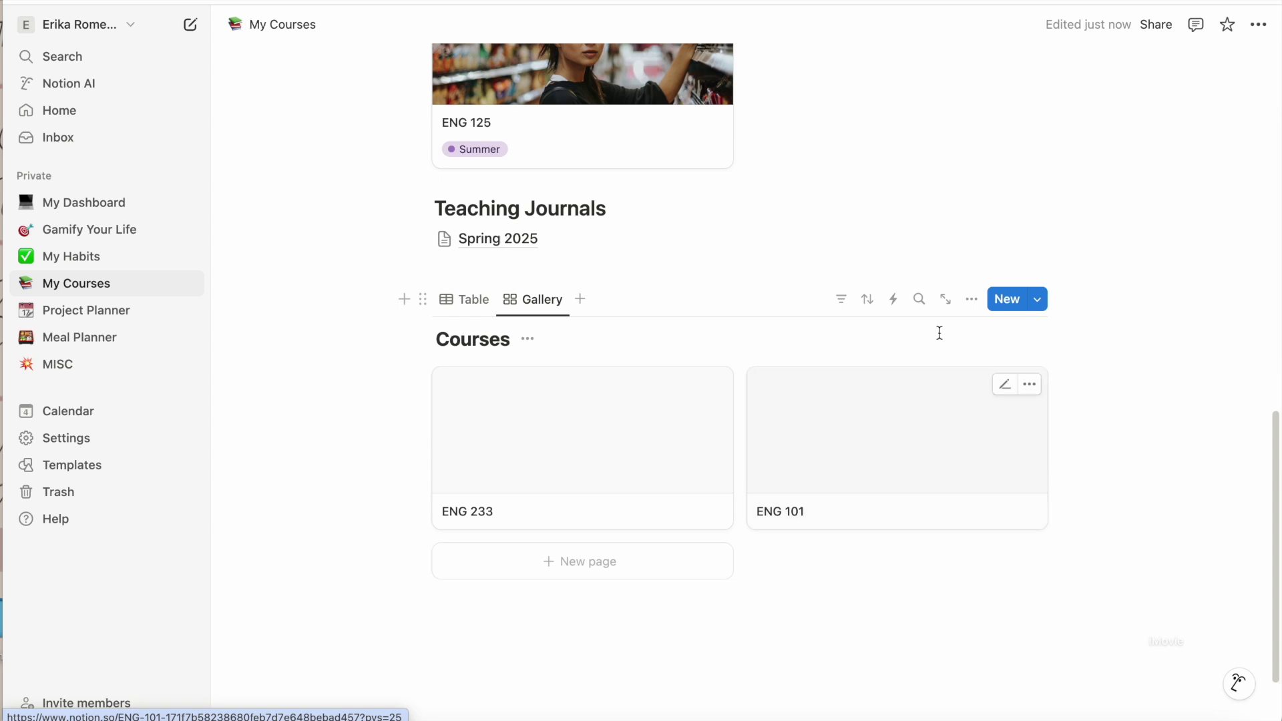
pyautogui.click(972, 300)
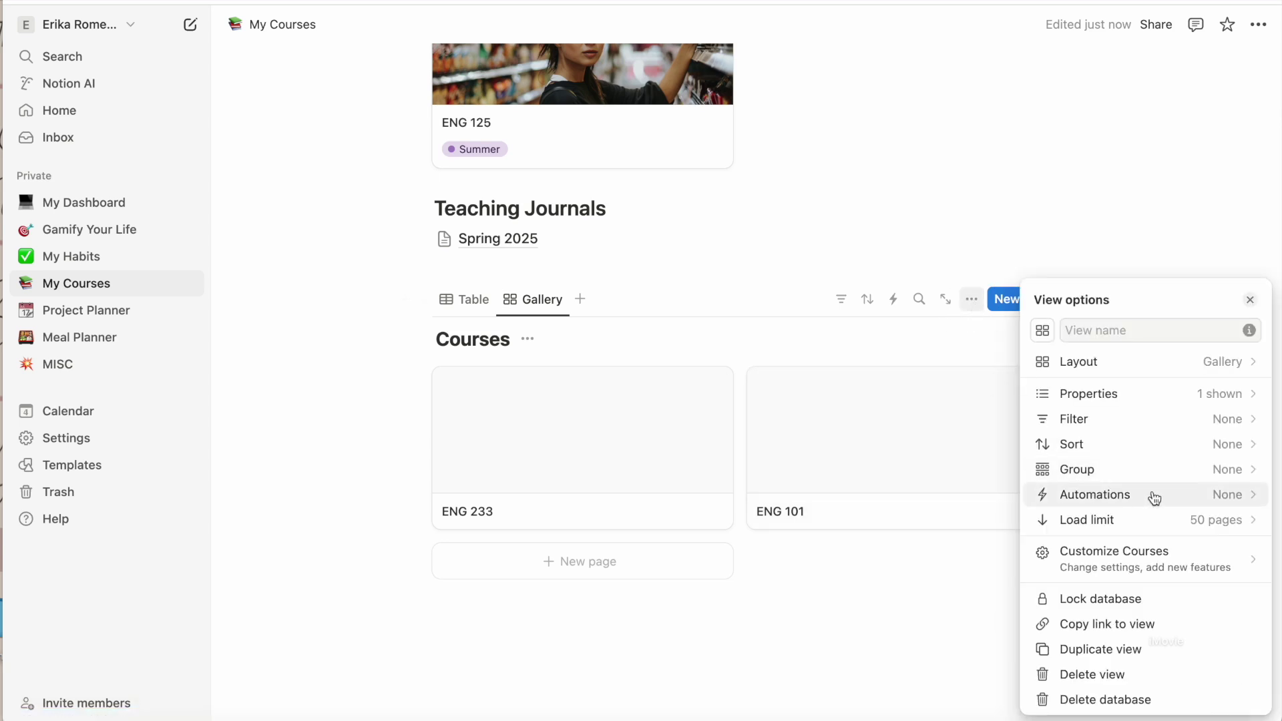
pyautogui.click(1159, 361)
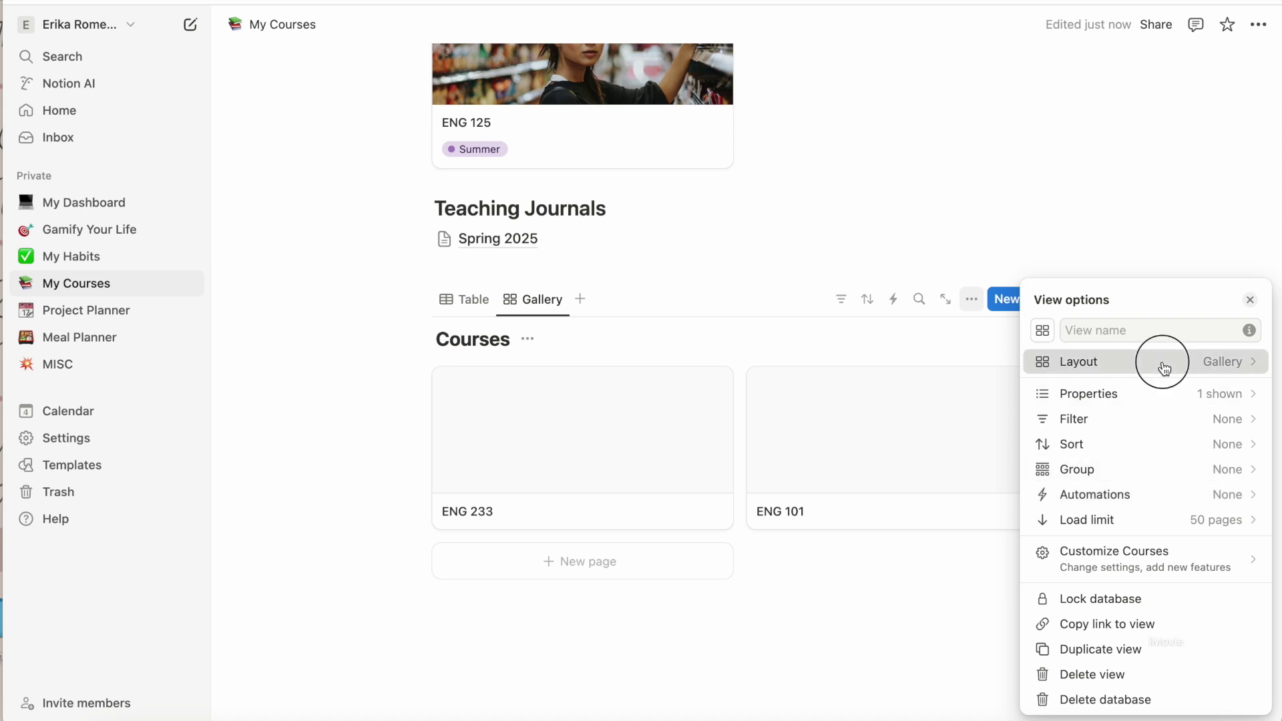
pyautogui.click(1207, 528)
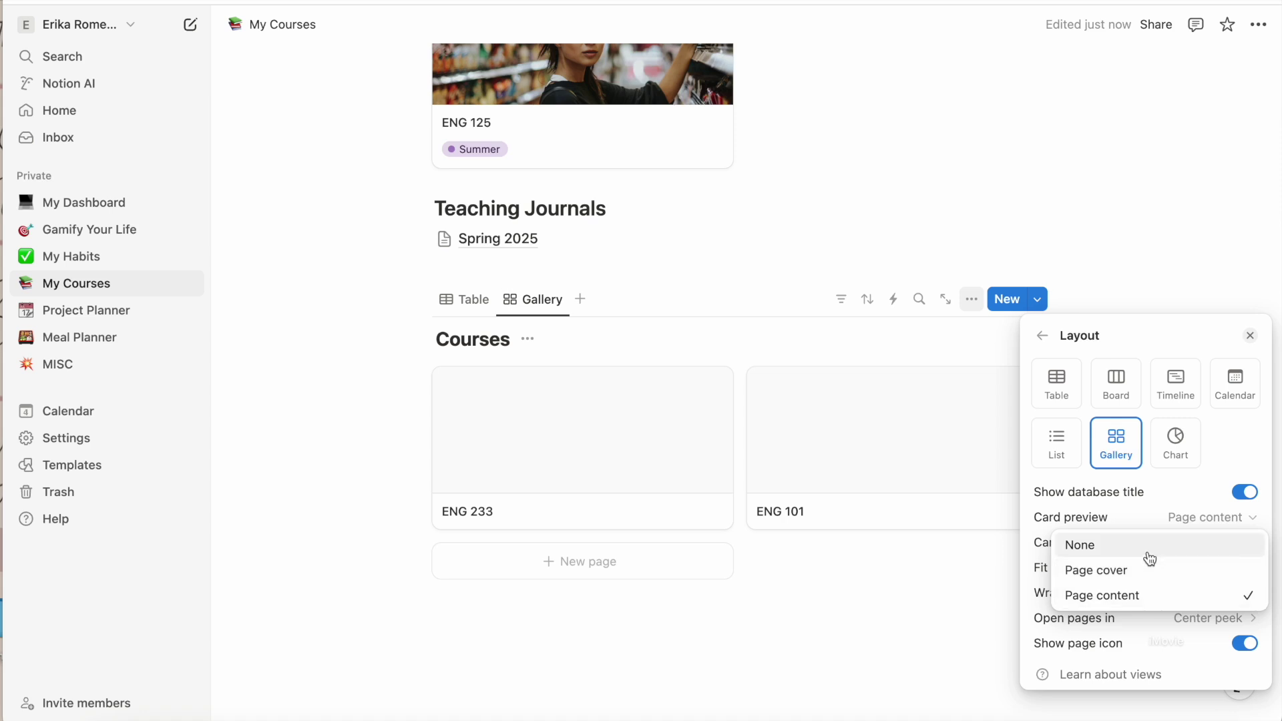
pyautogui.click(1149, 546)
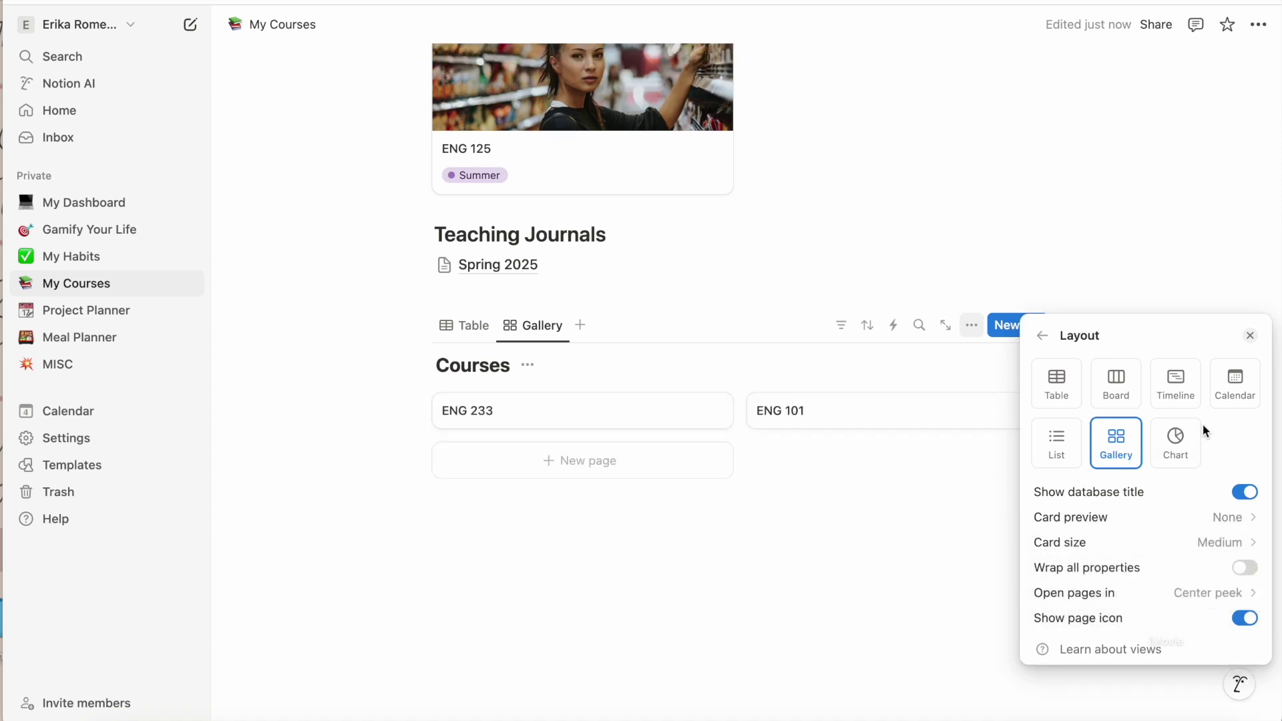
# Step: Try the Large card size for the Courses gallery, then return it to Medium
pyautogui.click(1223, 544)
pyautogui.click(1169, 619)
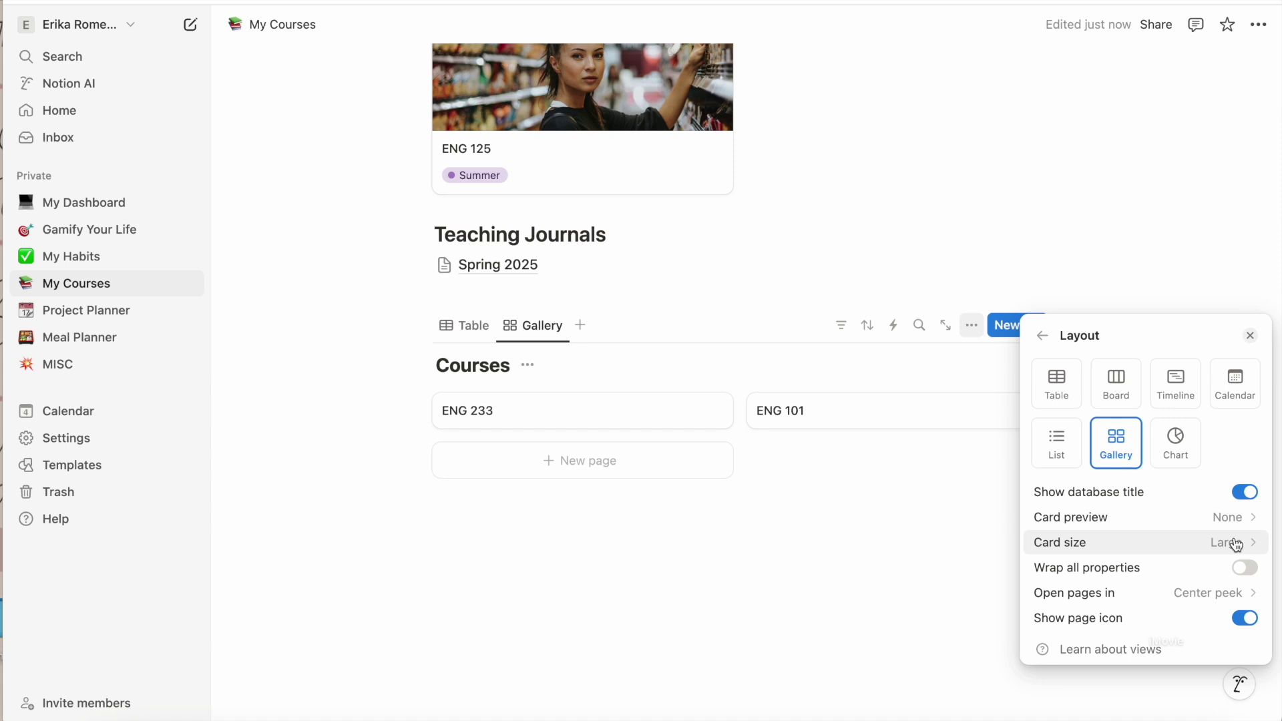
pyautogui.click(1234, 544)
pyautogui.click(1180, 593)
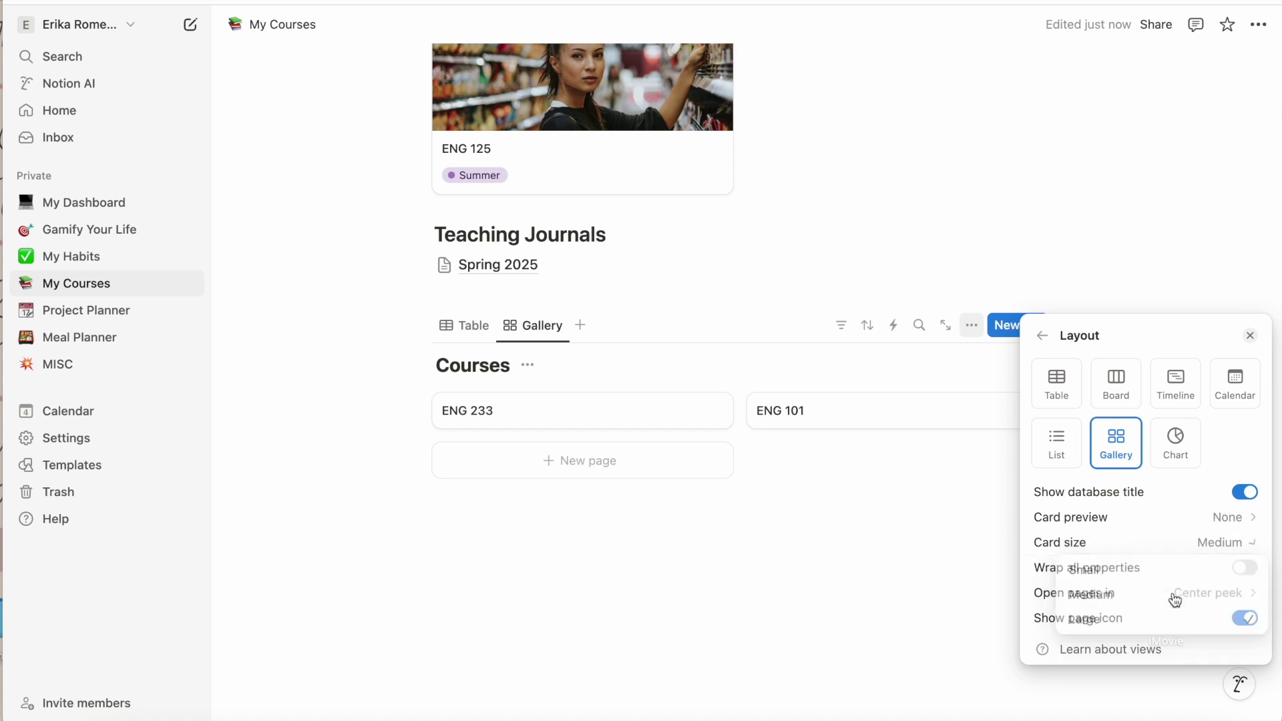
# Step: Name the Courses gallery view Database and look at the available view icons, keeping the current one
pyautogui.click(1042, 336)
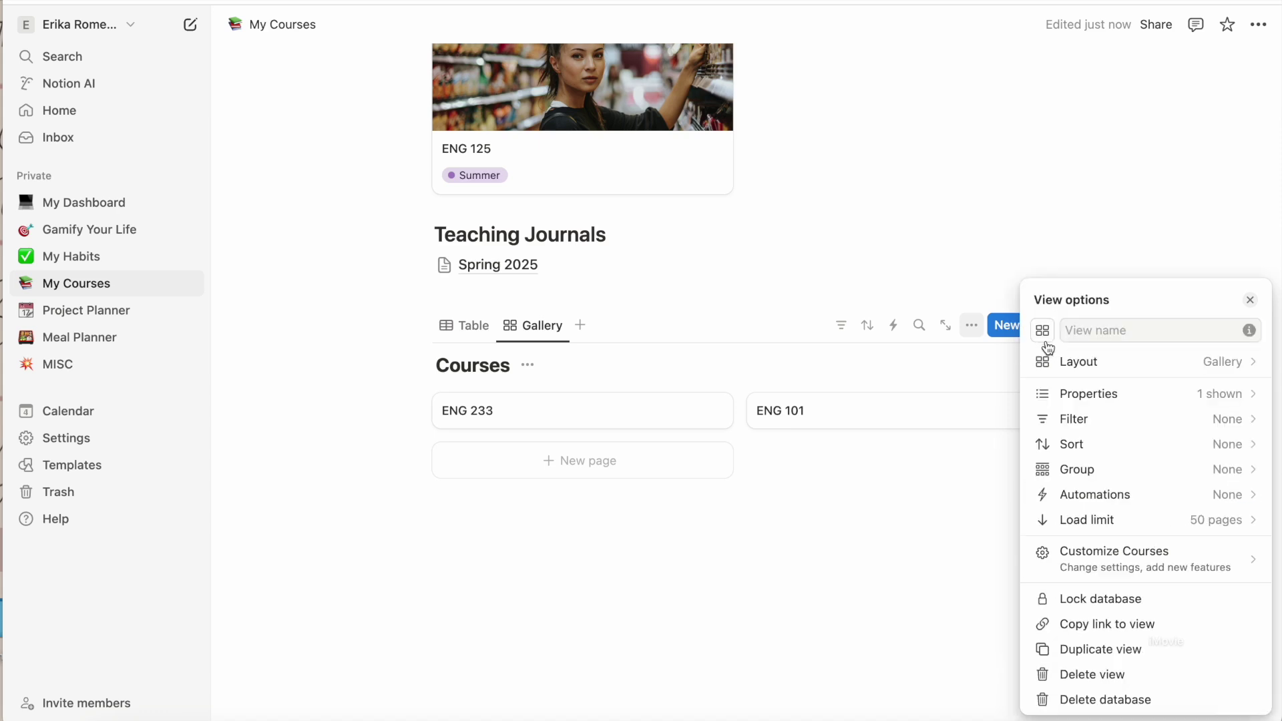
pyautogui.click(1106, 330)
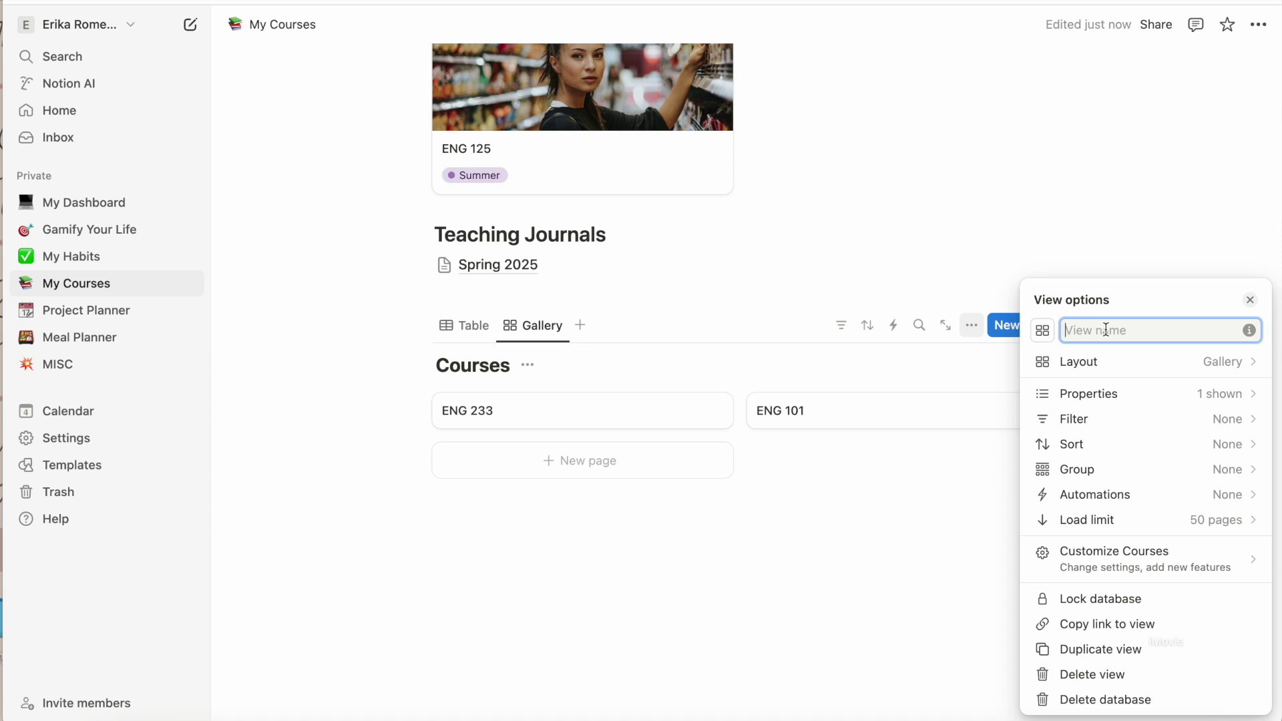
pyautogui.write('D')
pyautogui.press('BackSpace')
pyautogui.write('Database')
pyautogui.click(1042, 330)
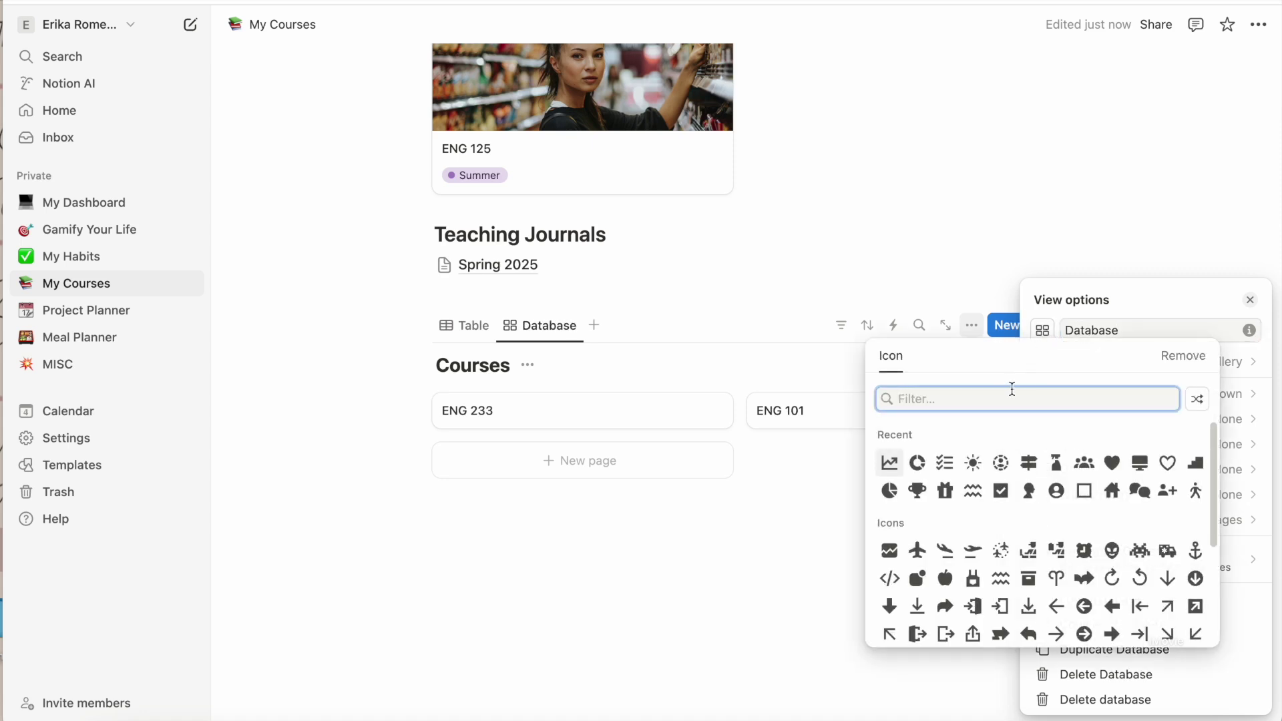
pyautogui.click(1124, 205)
pyautogui.click(1119, 199)
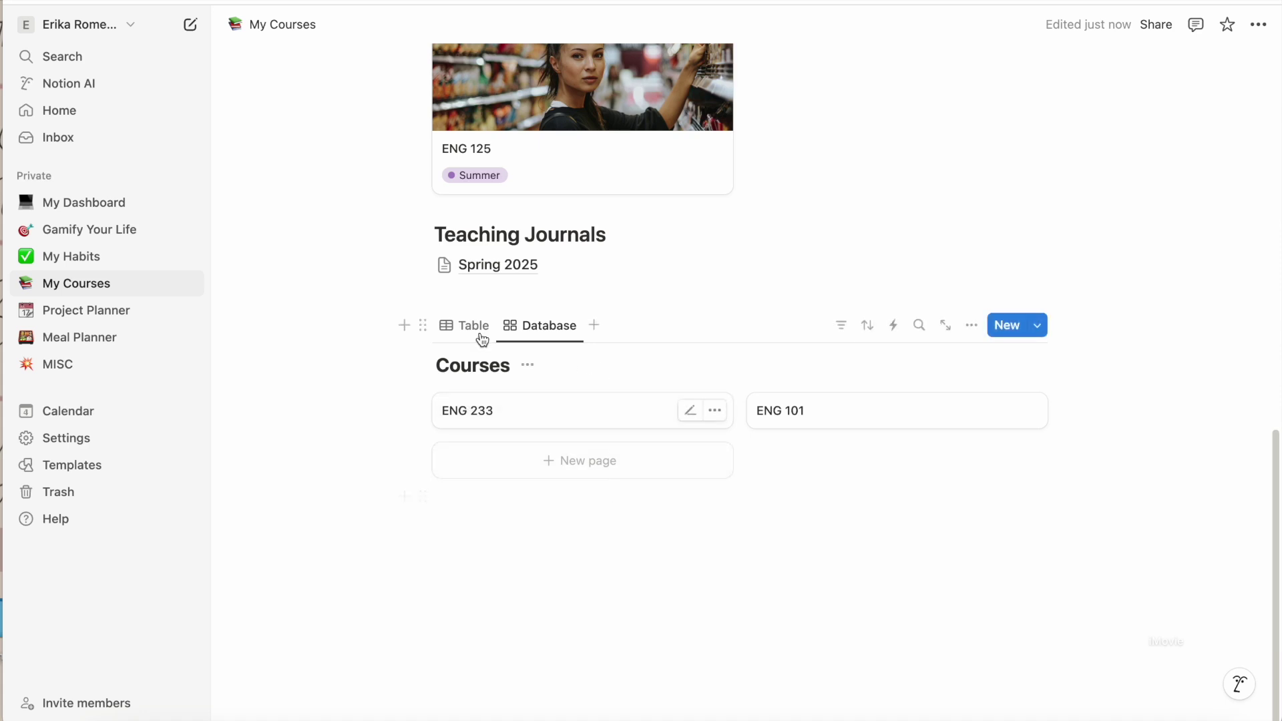
# Step: Check the view types available for the Courses database and look at the ENG 233 page
pyautogui.click(593, 326)
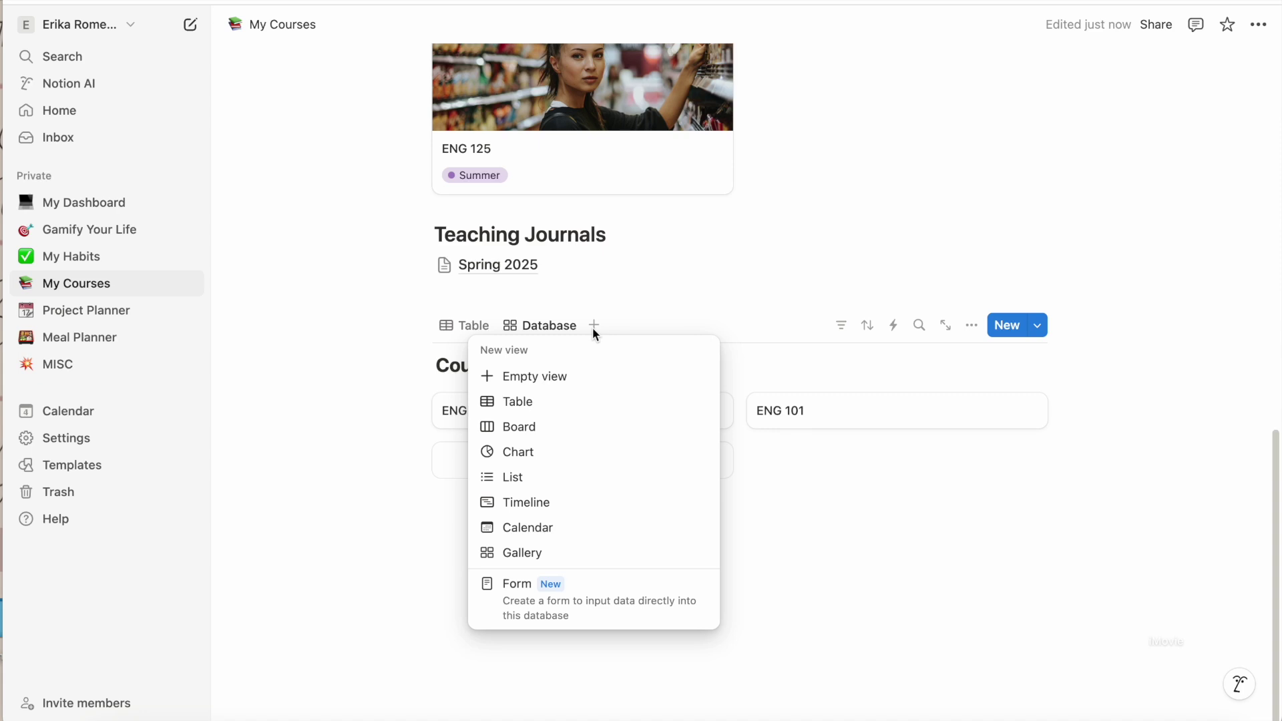
pyautogui.click(400, 507)
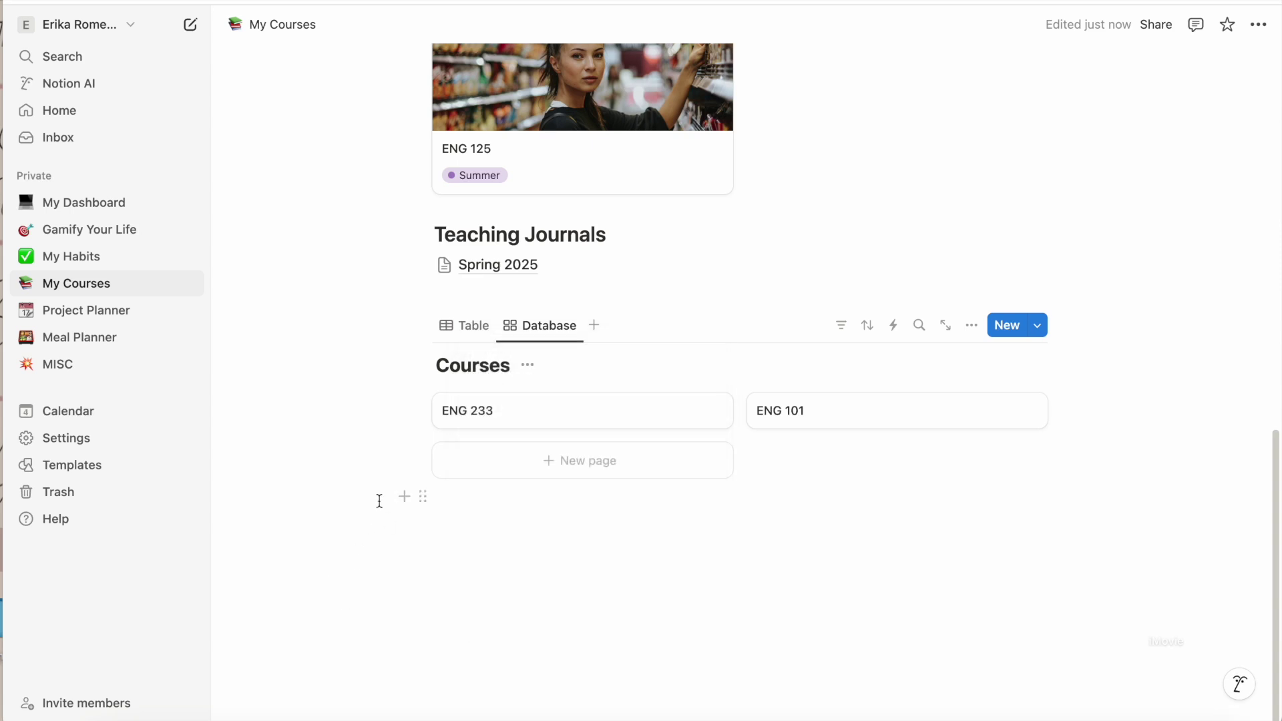
pyautogui.click(481, 423)
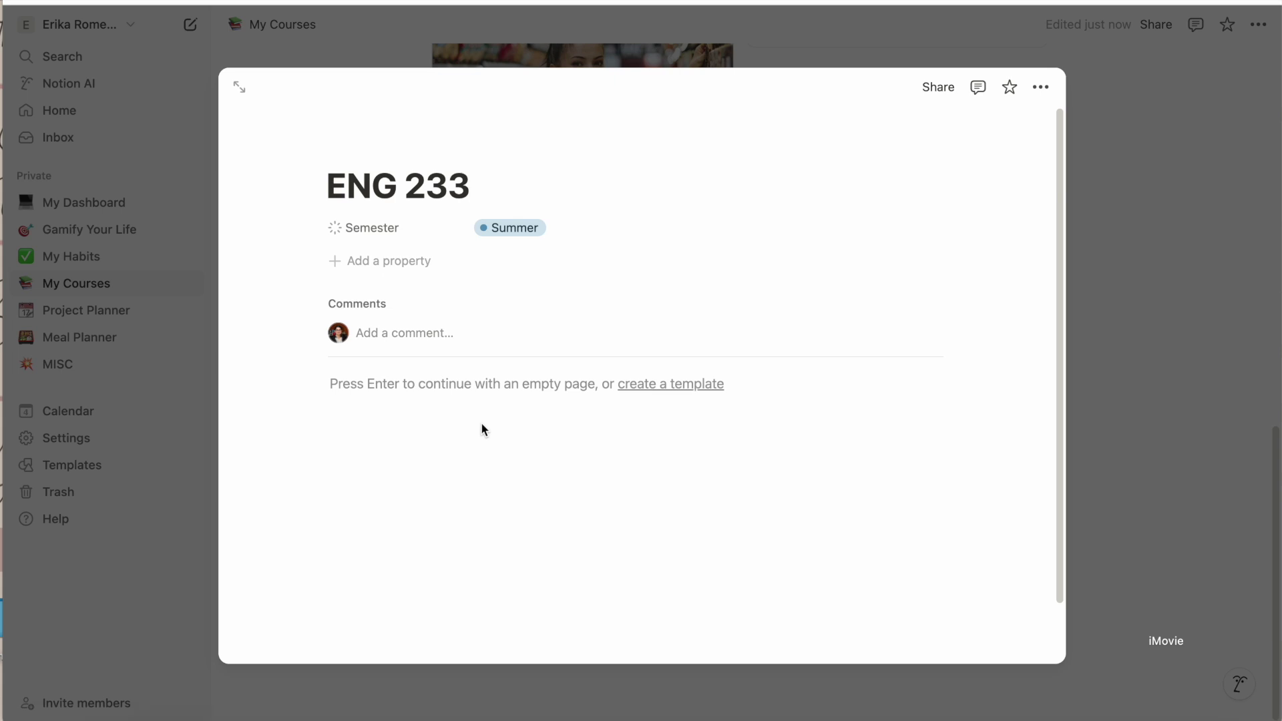
pyautogui.click(1088, 283)
# Step: Open the ENG 230 page from the Course List gallery and add a Date property to its Schedule table
pyautogui.scroll(20, 675, 289)
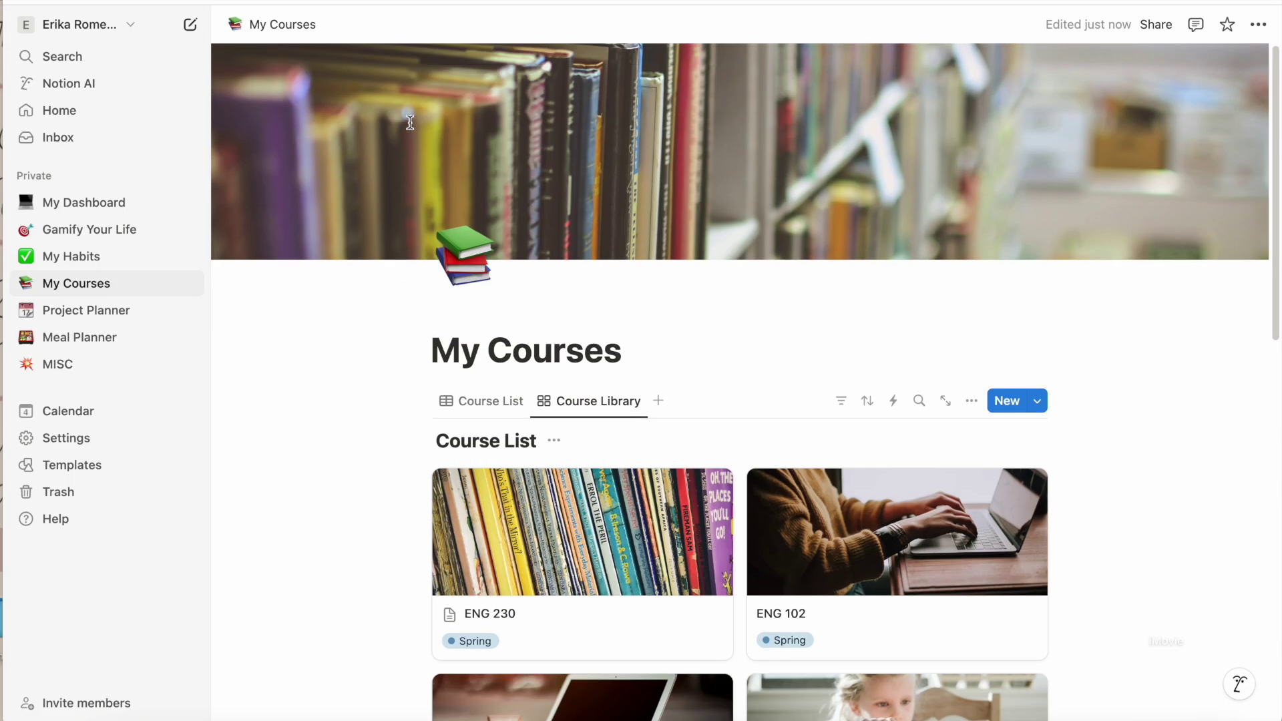
pyautogui.scroll(-5, 548, 337)
pyautogui.click(548, 338)
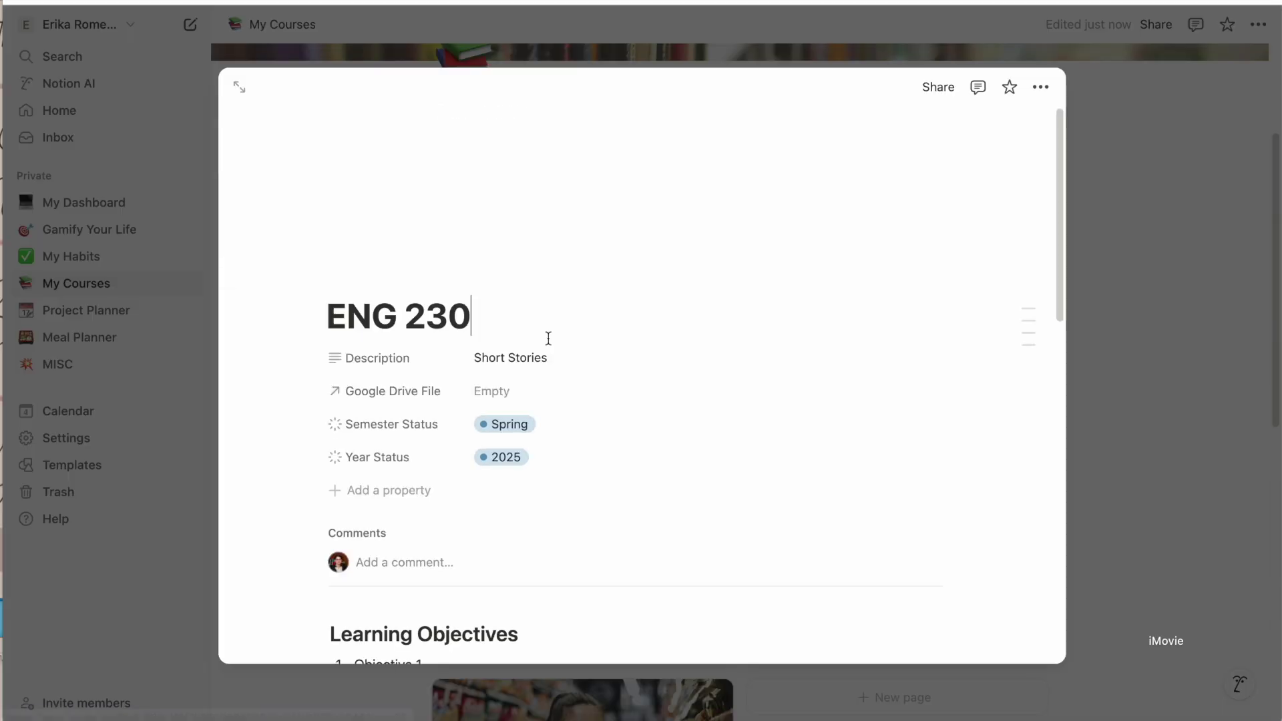
pyautogui.scroll(-15, 548, 338)
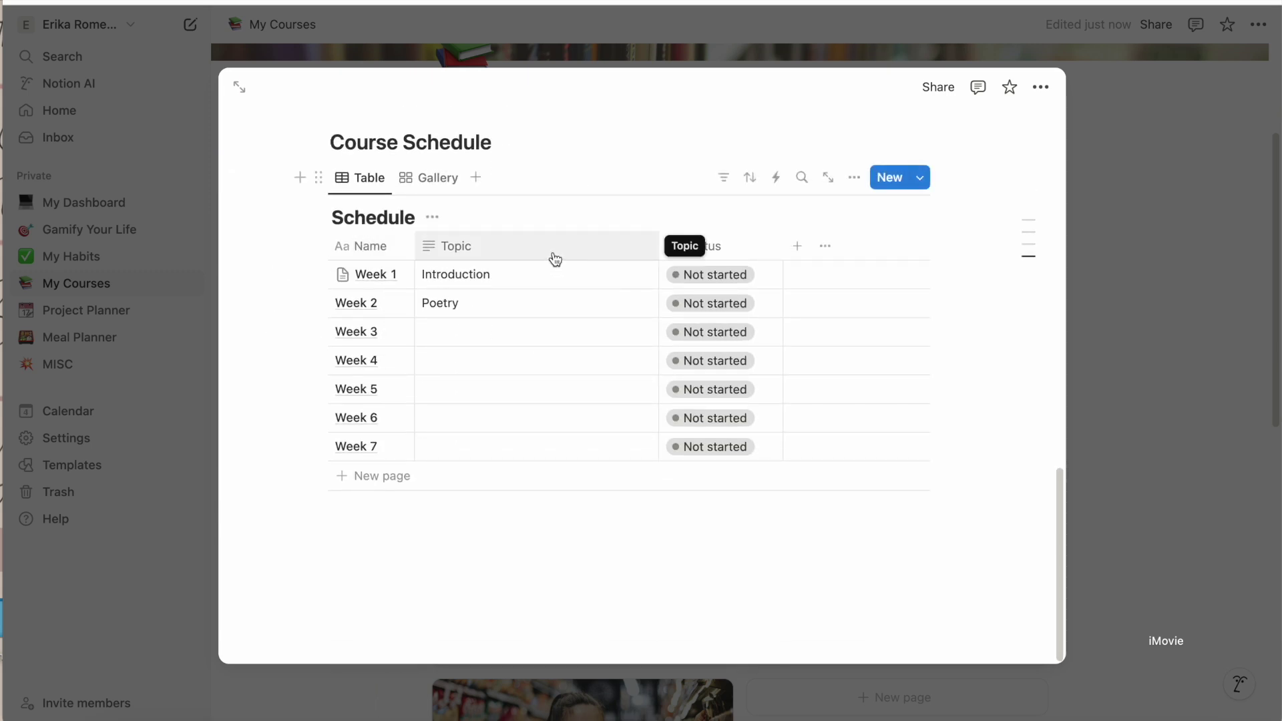
pyautogui.click(801, 247)
pyautogui.write('date')
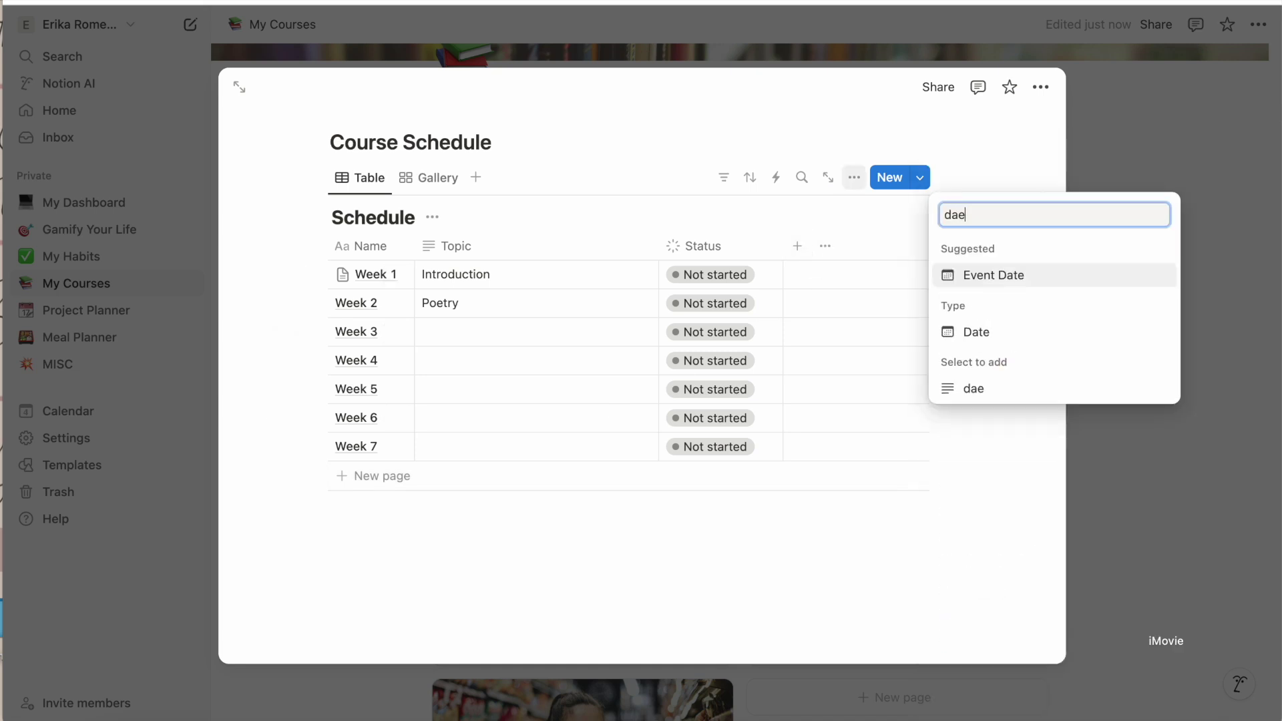
pyautogui.click(993, 342)
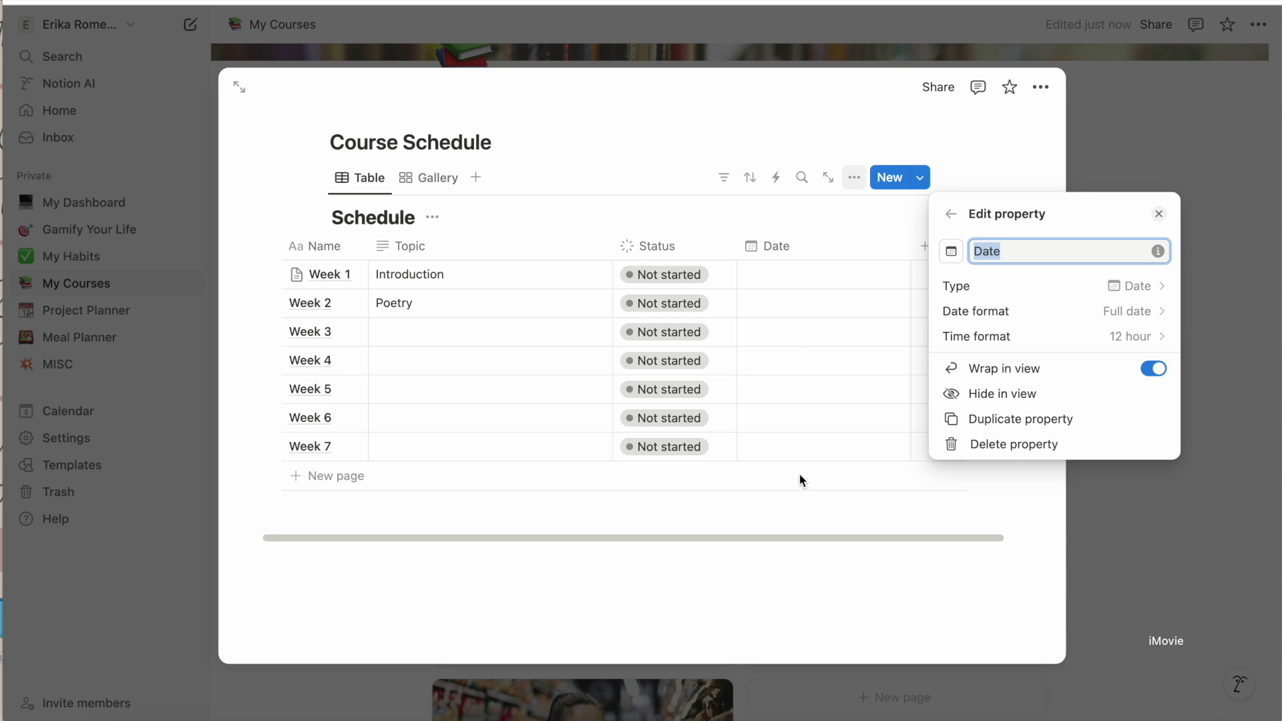
pyautogui.press('Escape')
# Step: Check the view types available for the ENG 230 Schedule table, and close the course page without adding a view
pyautogui.click(477, 178)
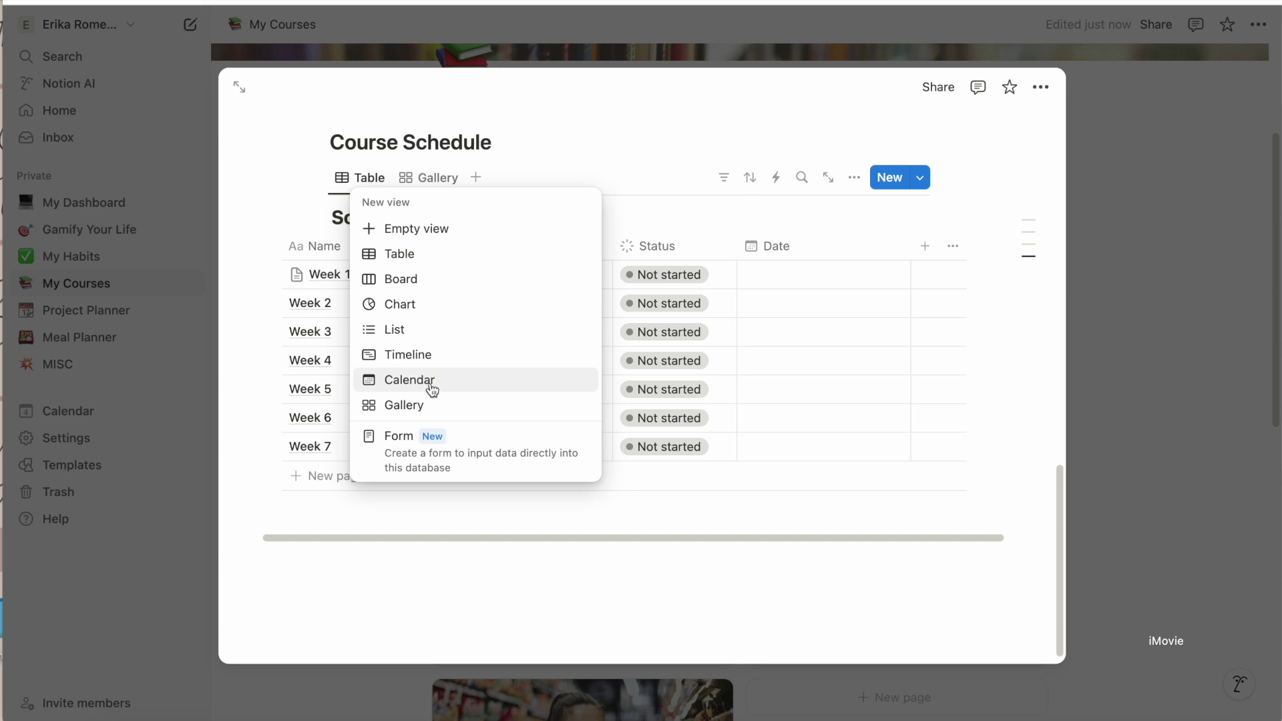
pyautogui.click(552, 580)
pyautogui.click(1253, 335)
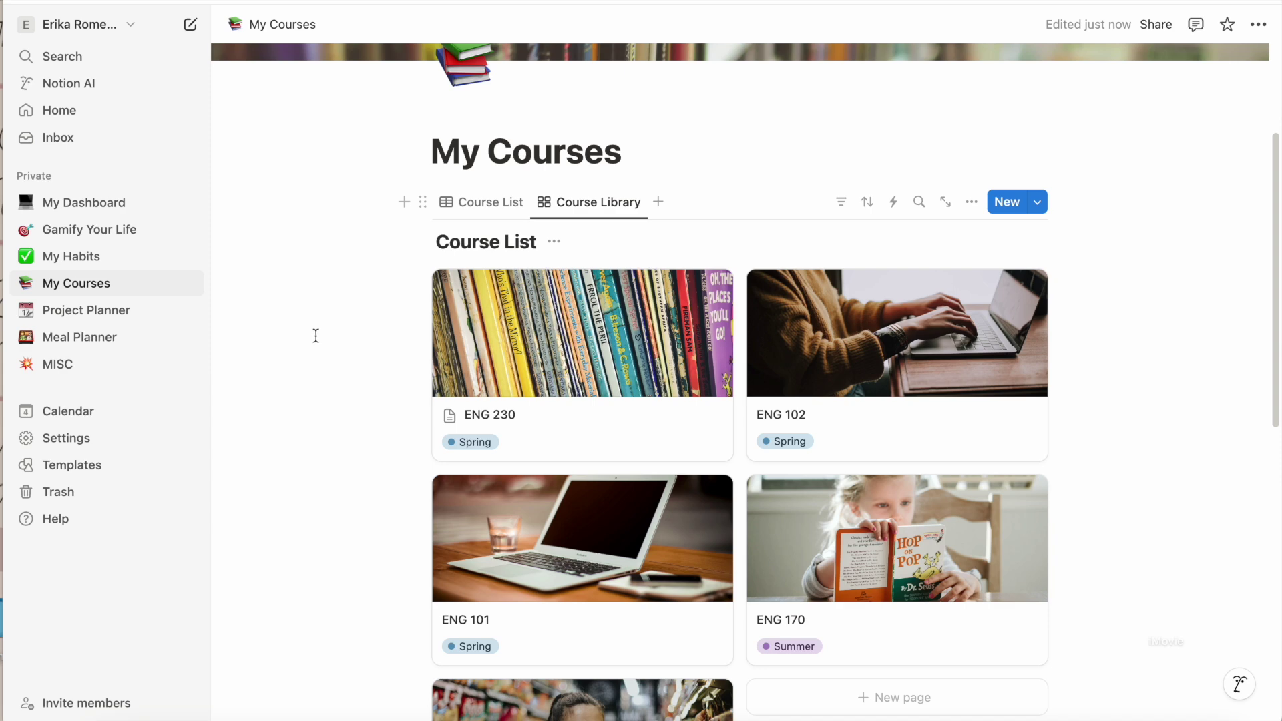
# Step: Open the Project Planner page and look at the sub-tasks of Submit My Journal Article Draft in the table view
pyautogui.click(115, 318)
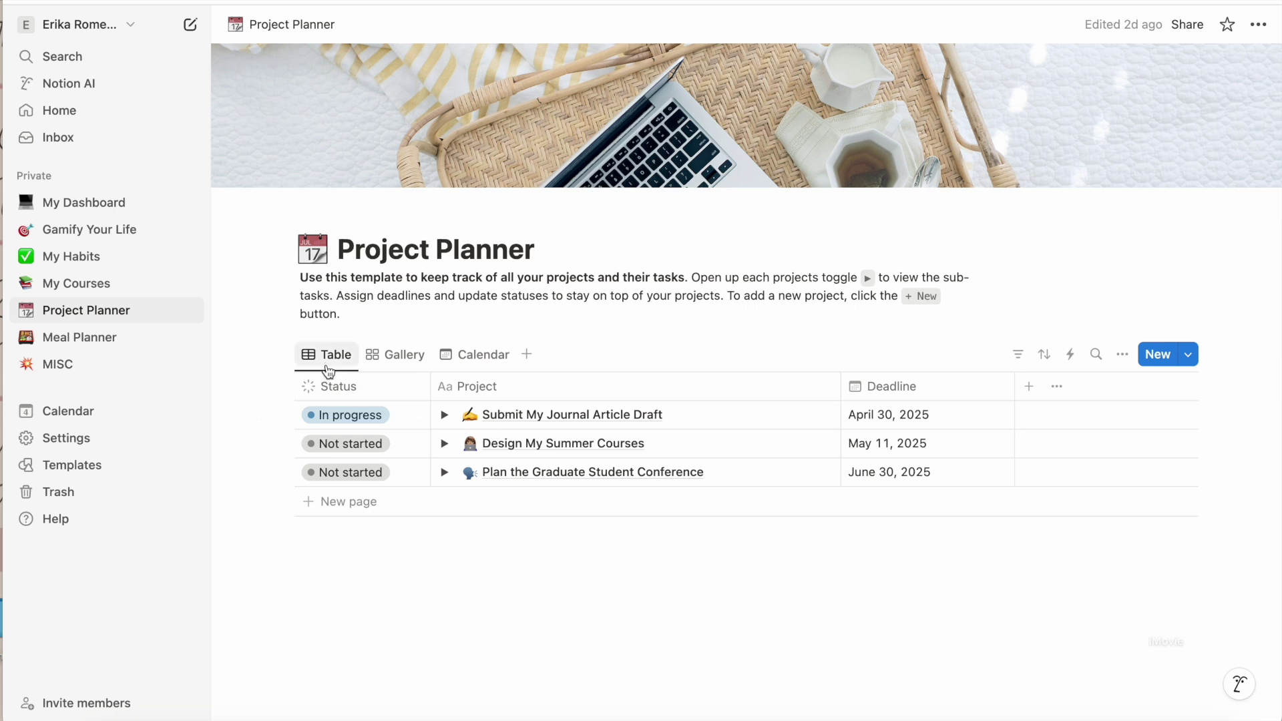
pyautogui.click(357, 416)
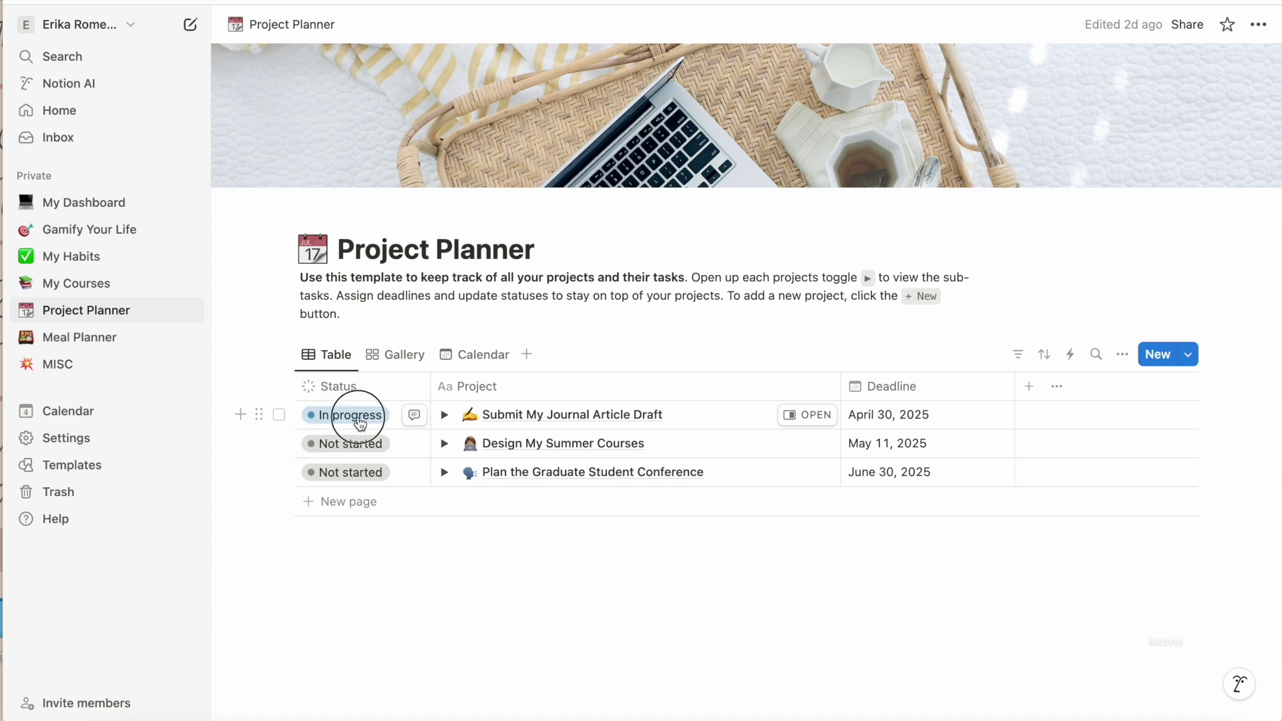
pyautogui.click(627, 608)
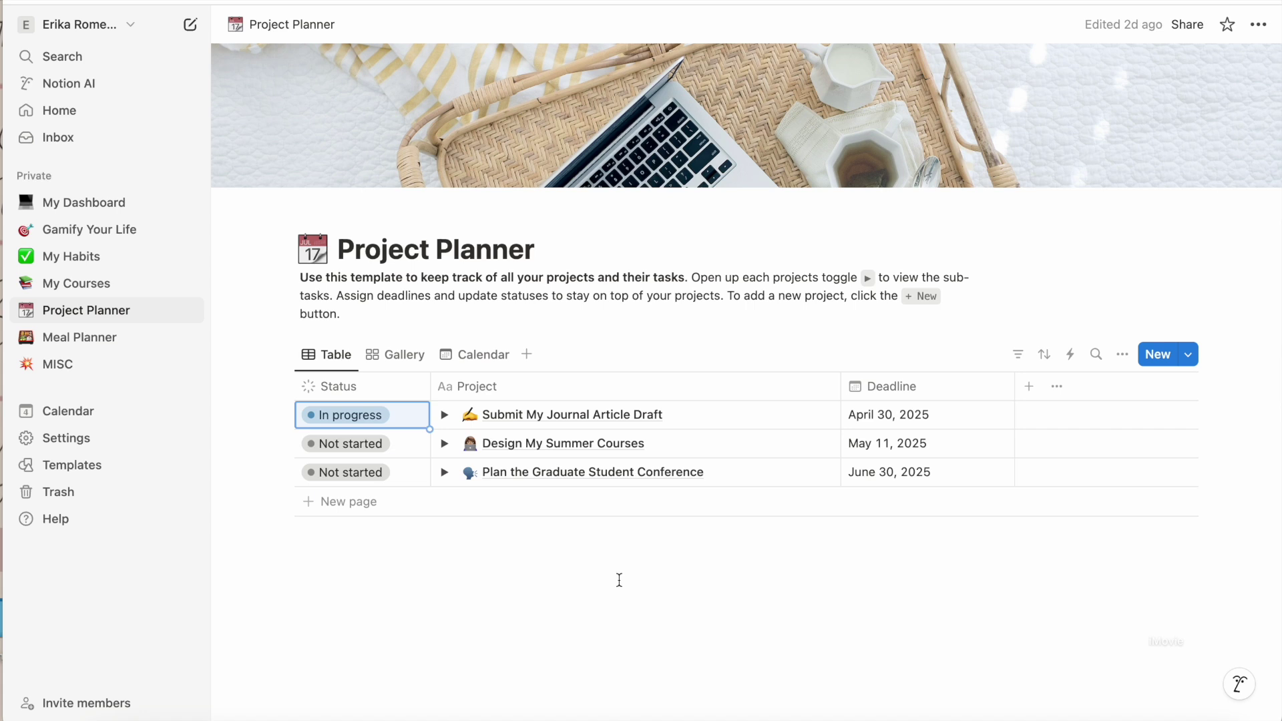
pyautogui.click(450, 421)
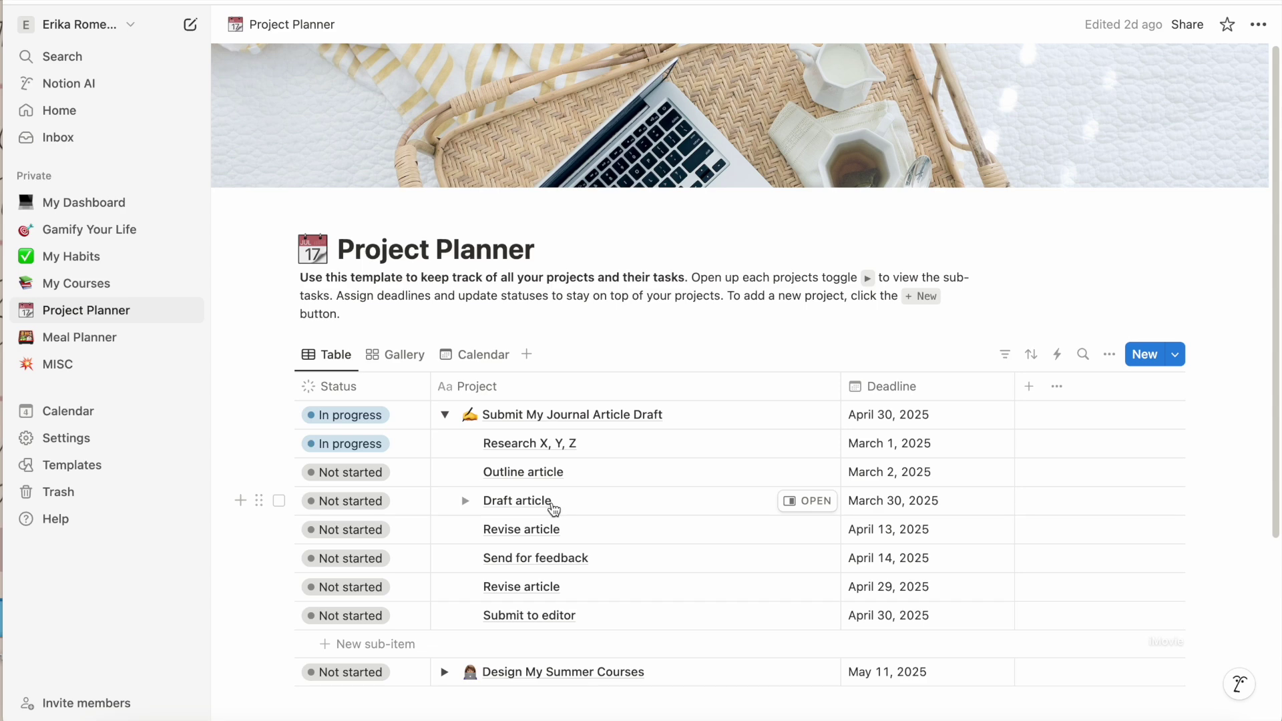
pyautogui.click(444, 414)
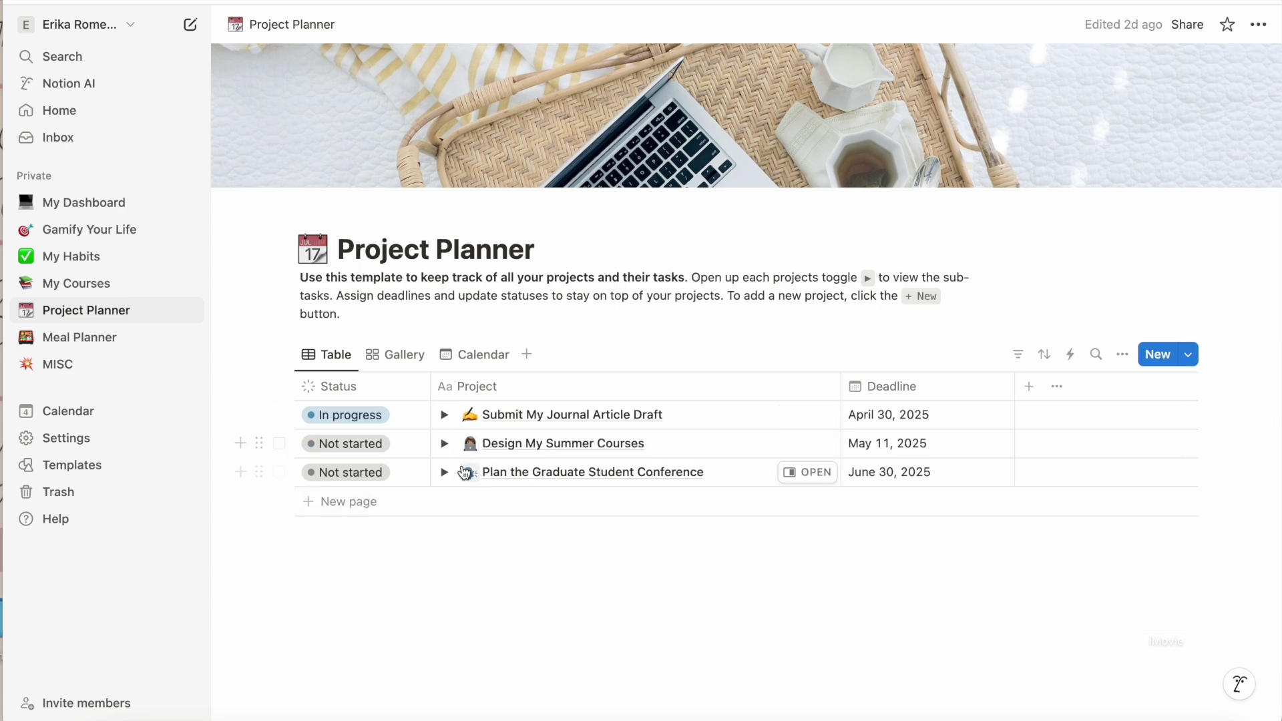
# Step: Open Submit My Journal Article Draft from the project gallery and look at its Research X, Y, Z sub-item
pyautogui.click(403, 354)
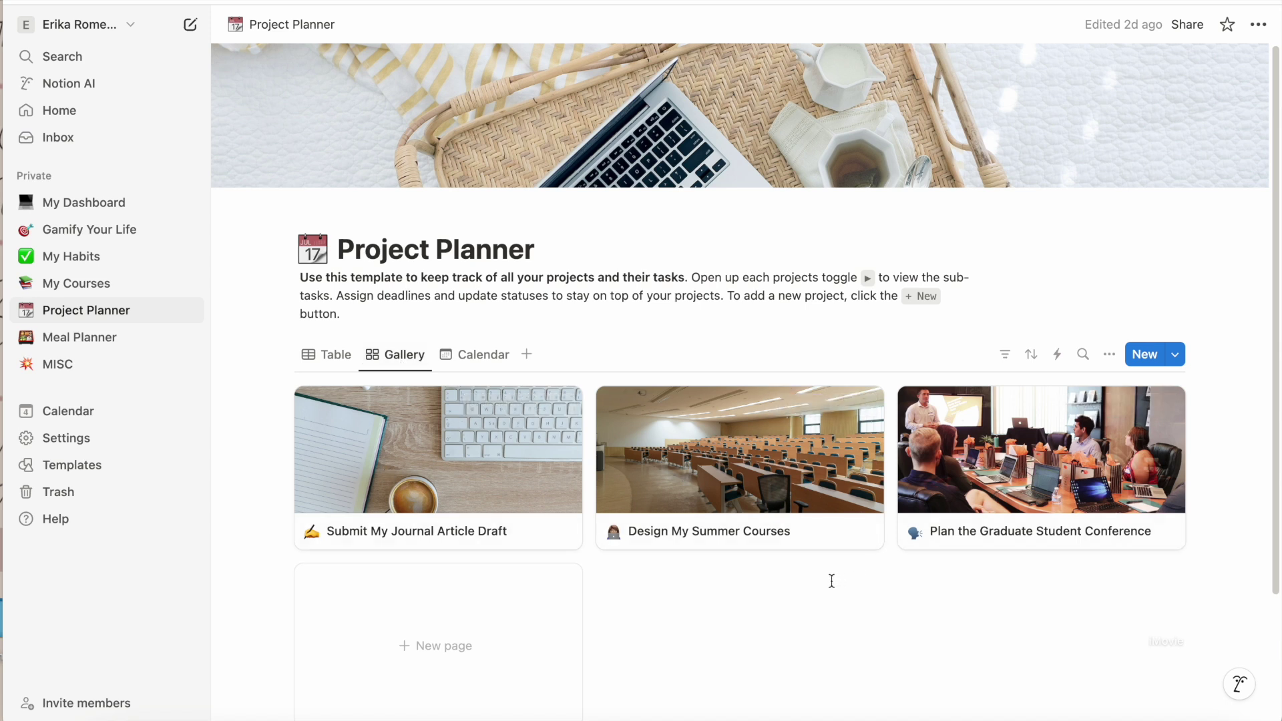
pyautogui.click(471, 452)
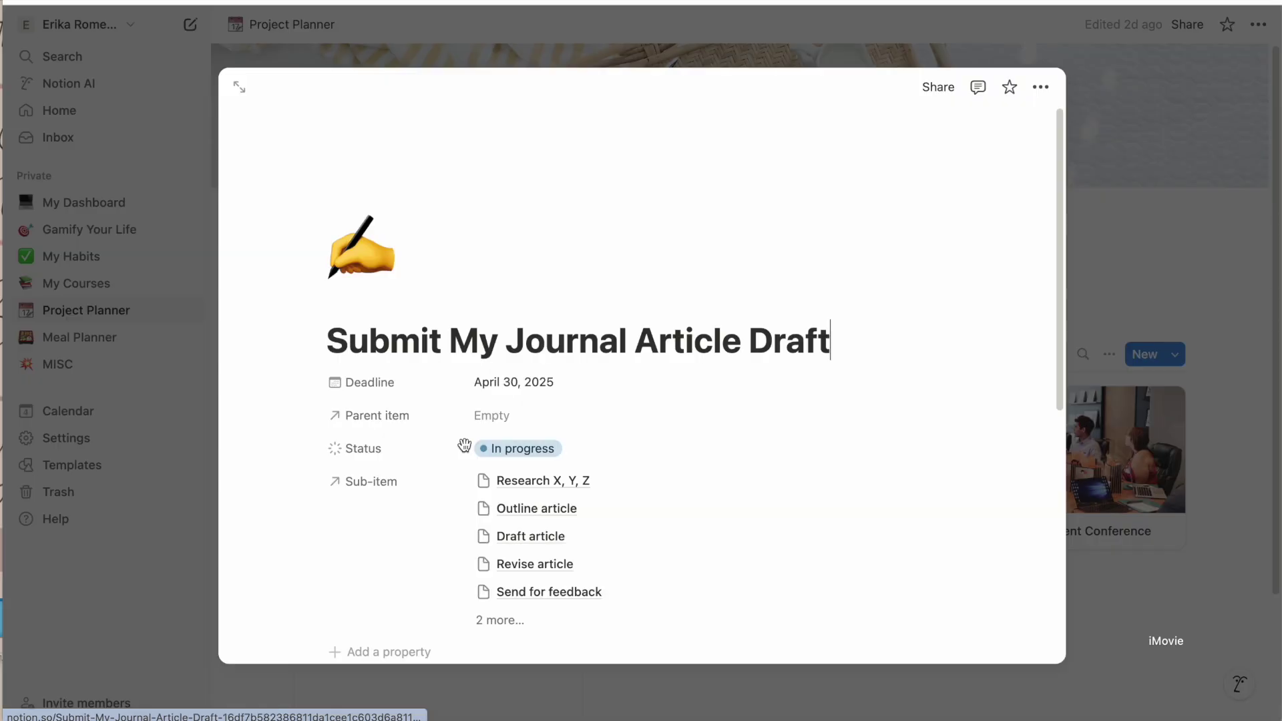
pyautogui.scroll(-2, 706, 466)
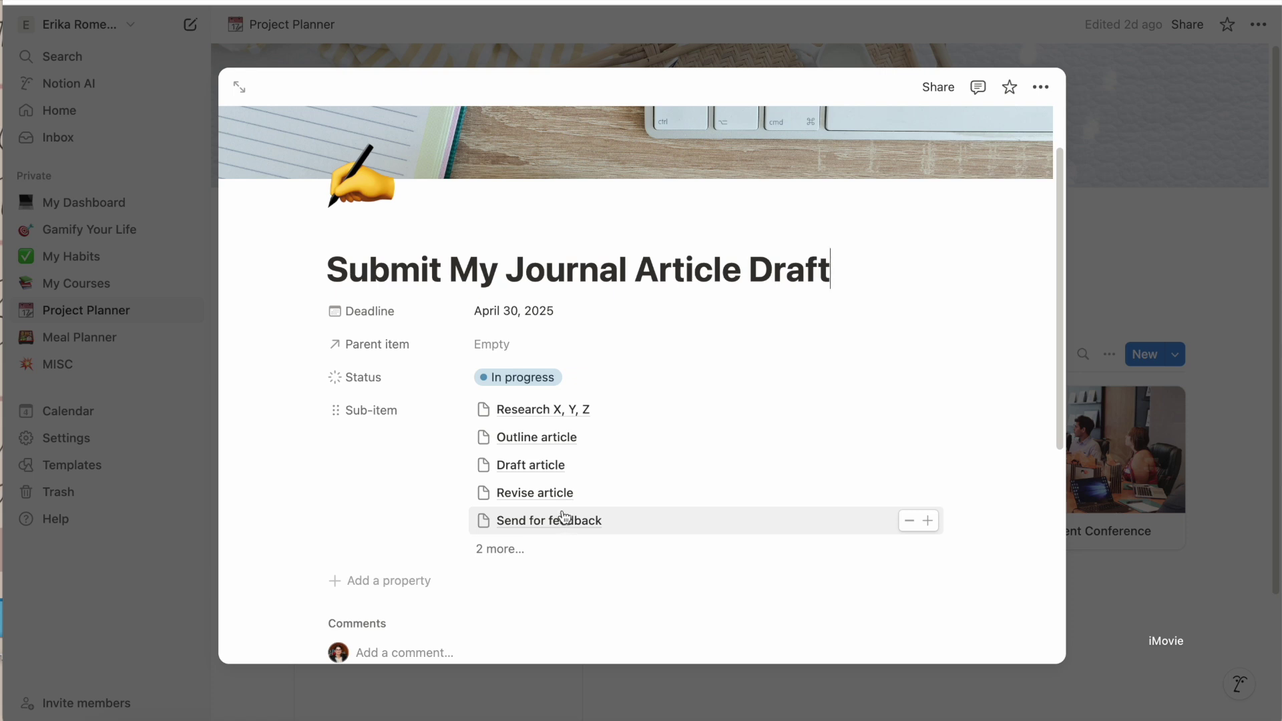
pyautogui.click(544, 410)
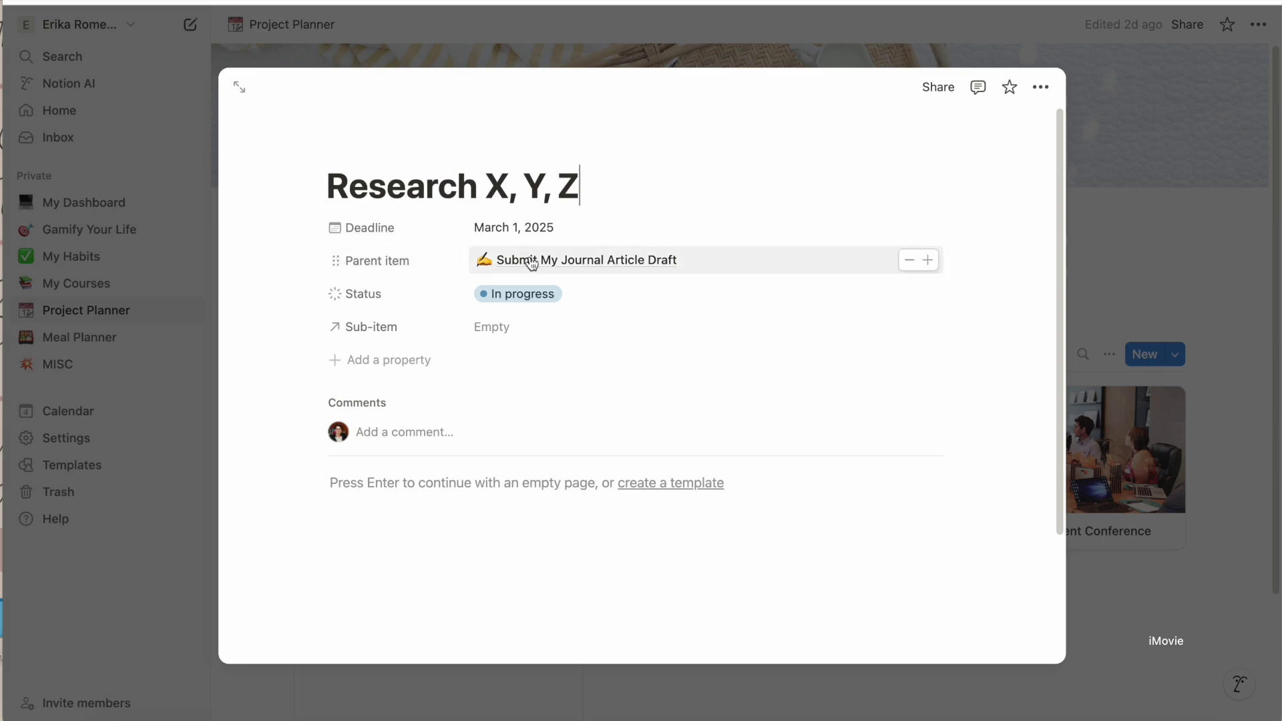
pyautogui.click(572, 59)
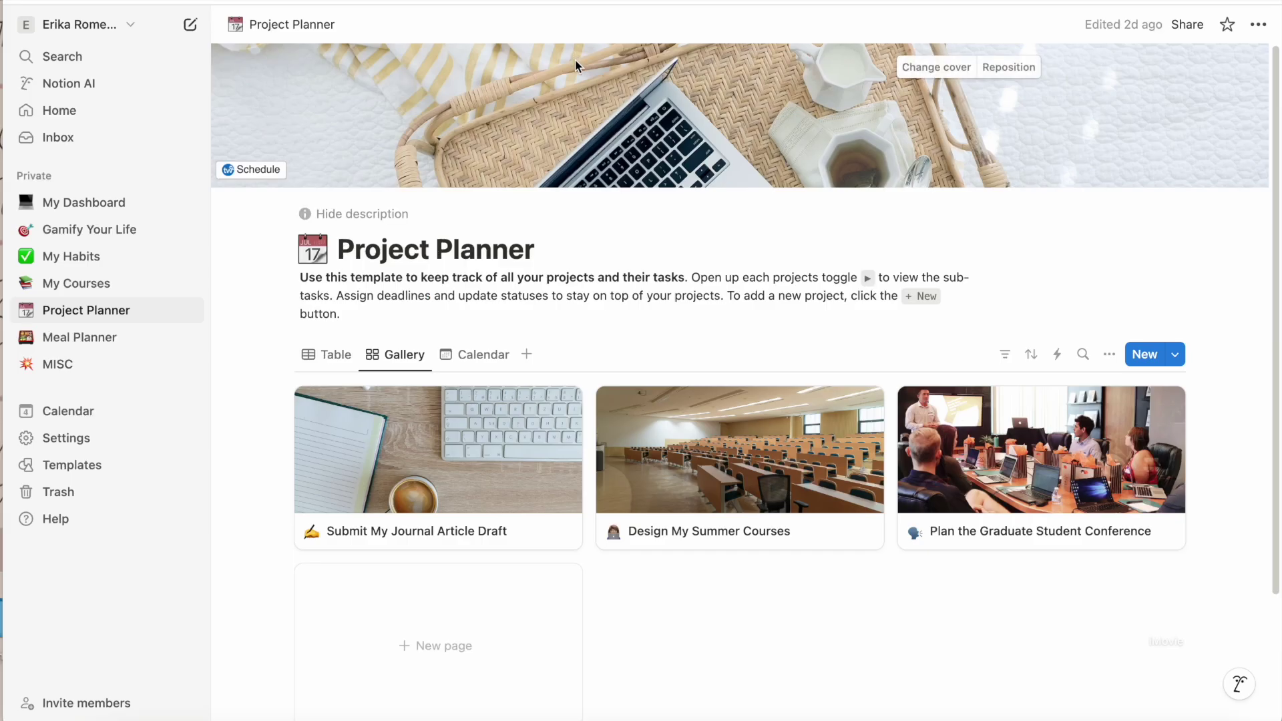
# Step: Look at the Draft article sub-item of the journal article project and return to the gallery
pyautogui.click(456, 474)
pyautogui.scroll(-2, 494, 475)
pyautogui.click(512, 485)
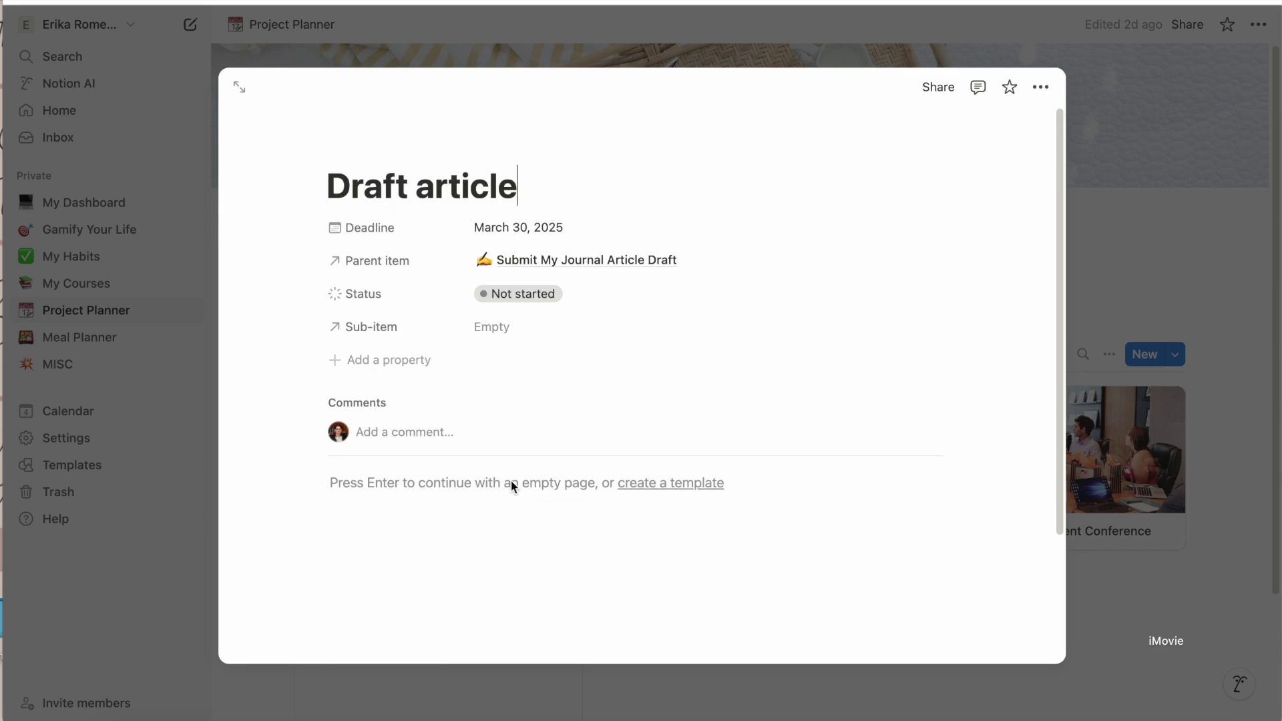
pyautogui.click(1098, 259)
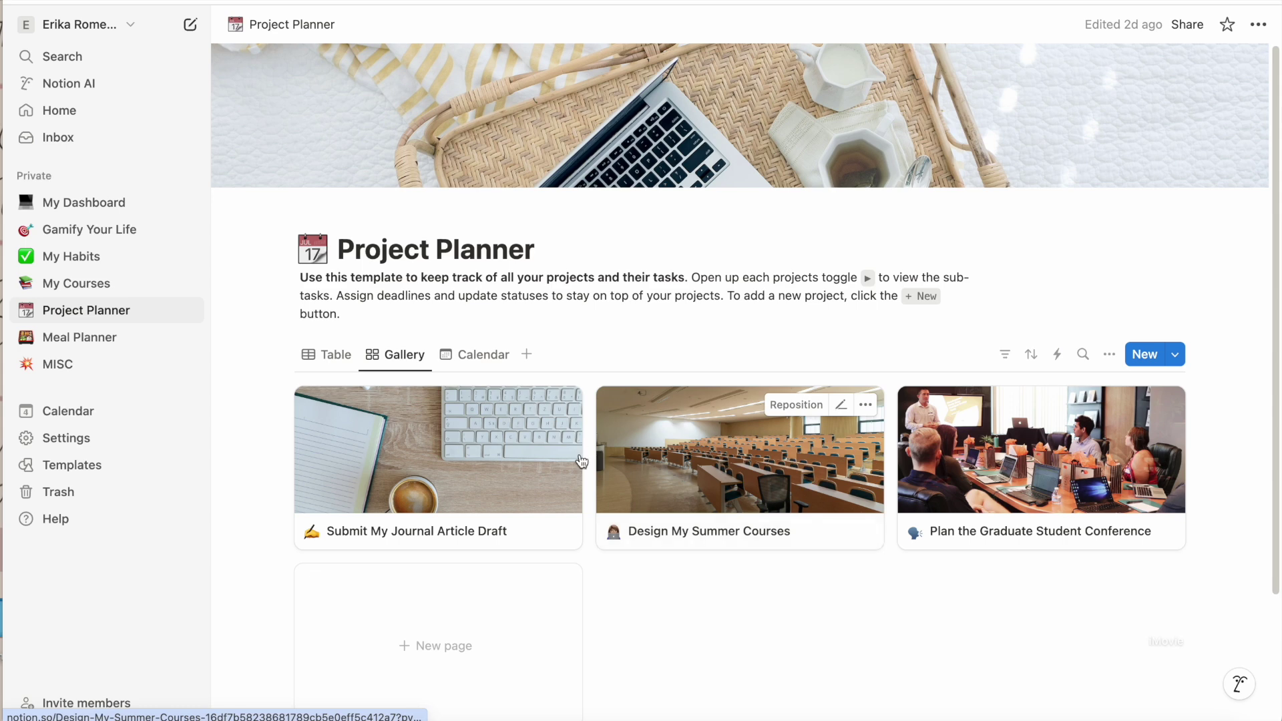
# Step: Examine the properties and body area of the Submit My Journal Article Draft page, and close it
pyautogui.click(444, 489)
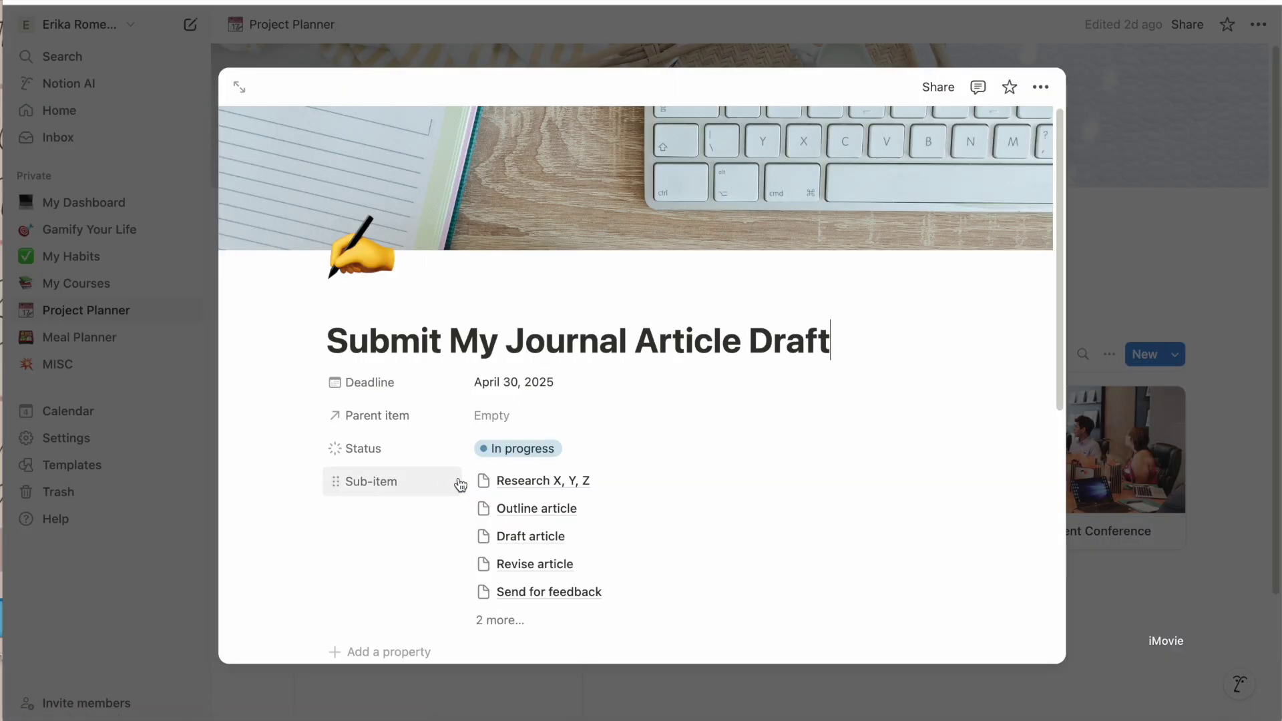
pyautogui.scroll(-6, 458, 484)
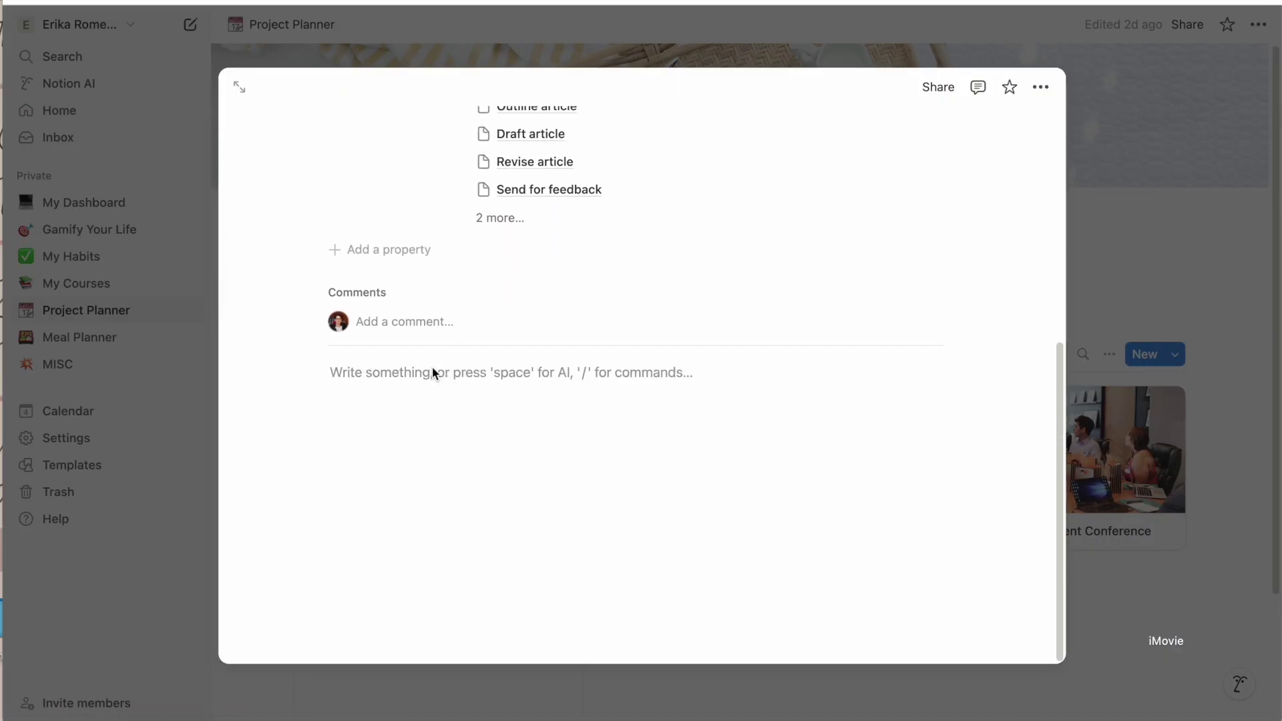
pyautogui.scroll(10, 481, 391)
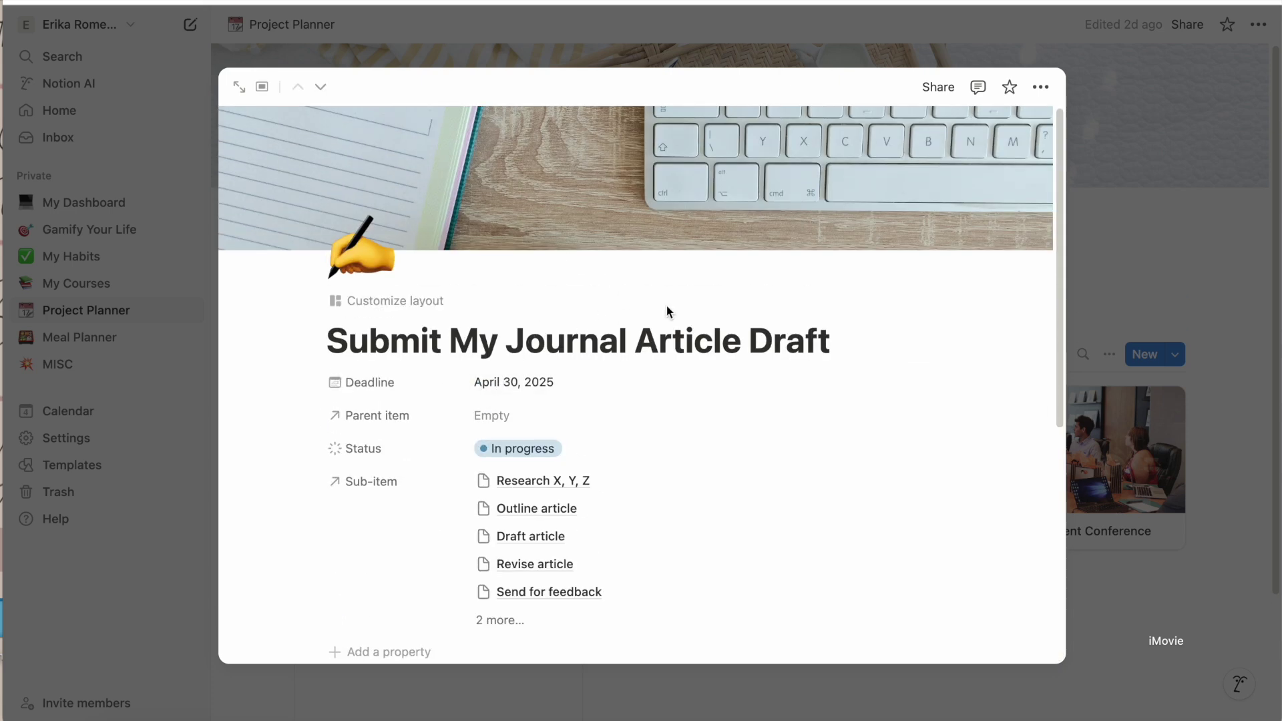
pyautogui.click(1103, 256)
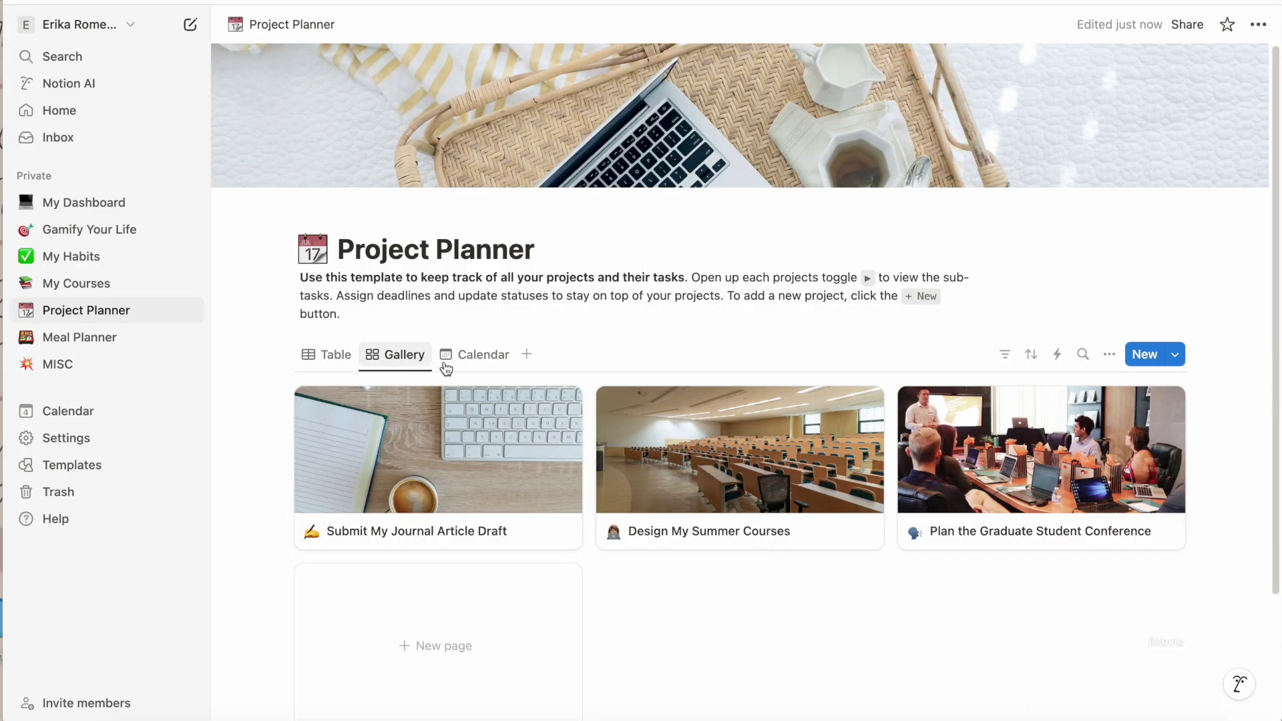
# Step: View the projects in the calendar view and check which other view types can be added
pyautogui.click(481, 355)
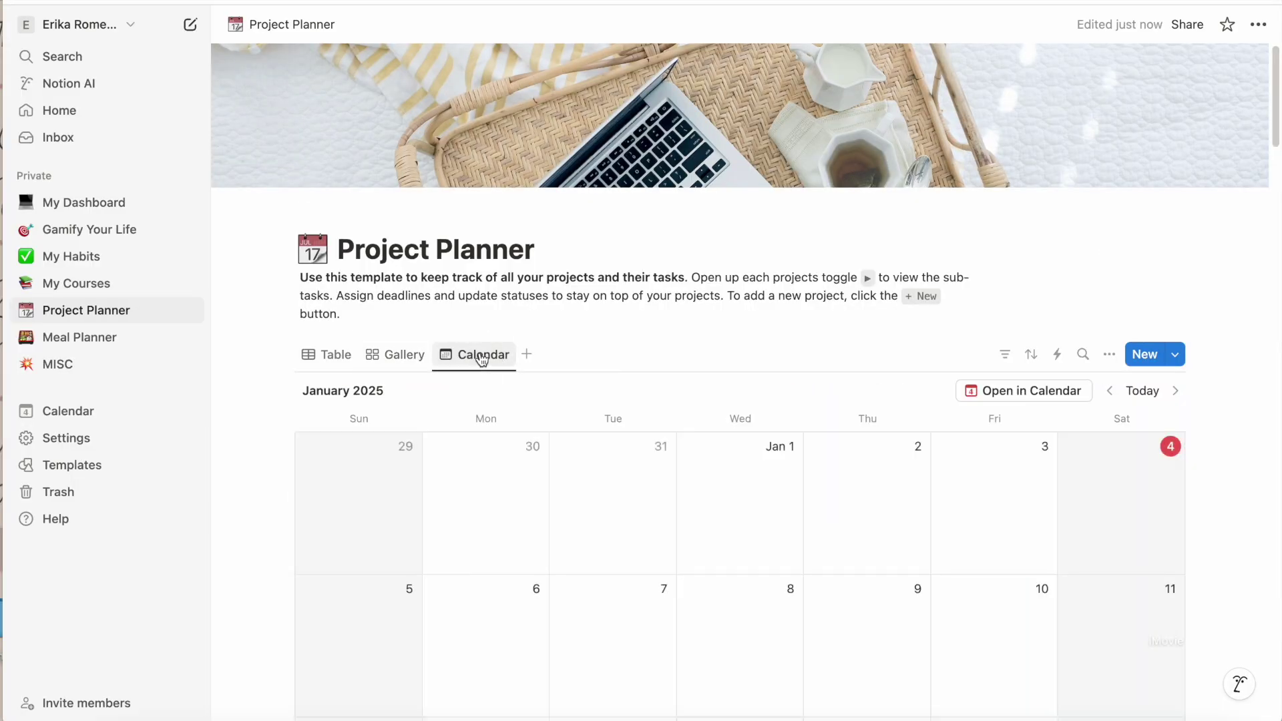
pyautogui.click(527, 354)
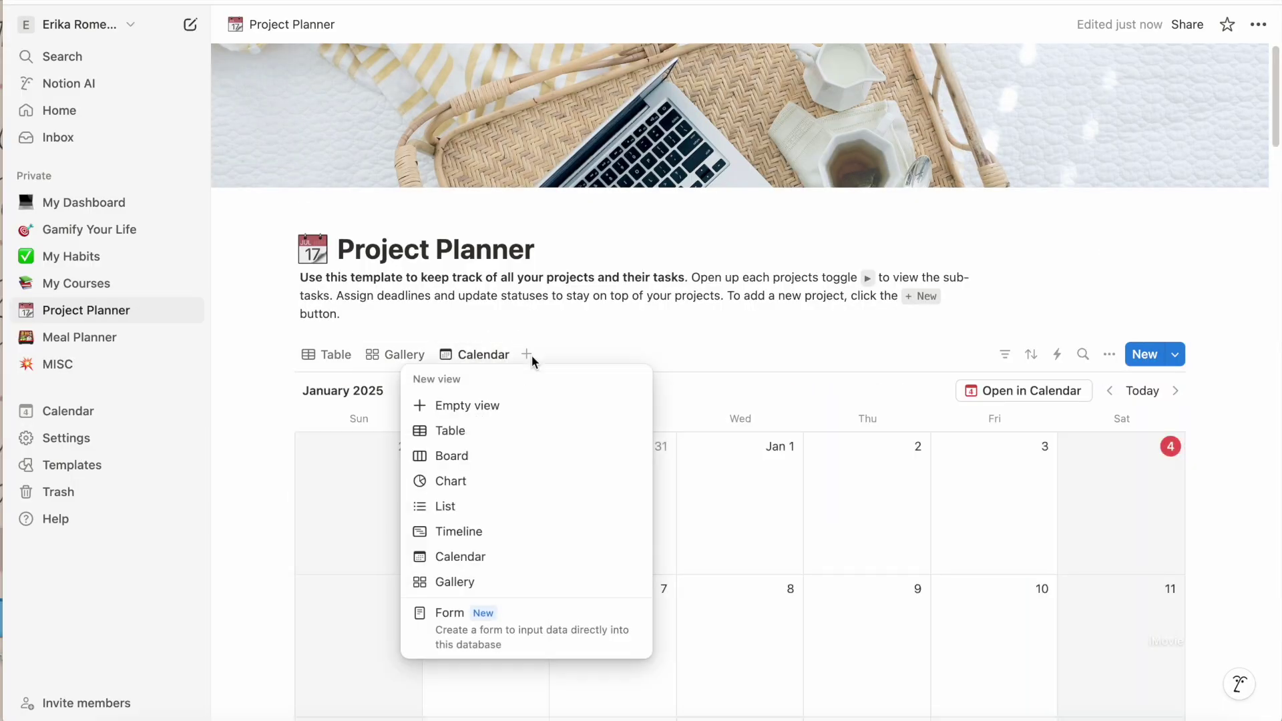
pyautogui.click(369, 354)
# Step: Add a project named Submit a Conference Proposal to the Project Planner's table view
pyautogui.click(322, 359)
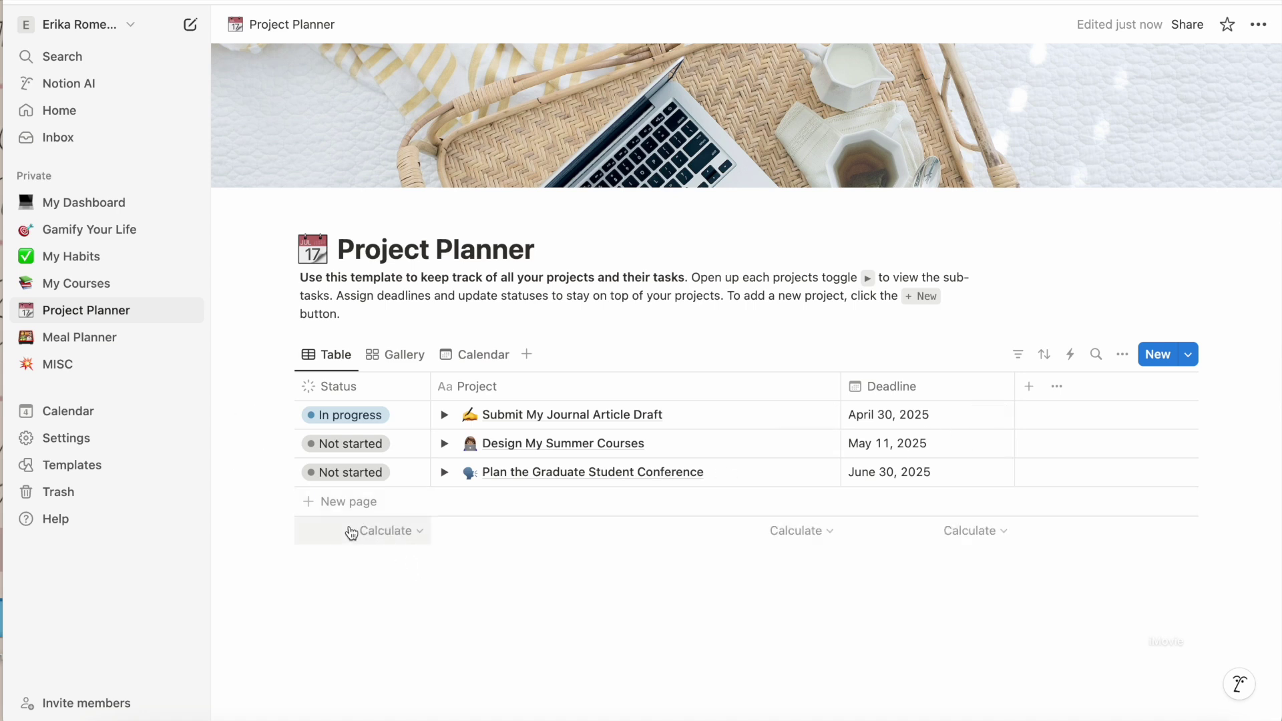
pyautogui.click(336, 503)
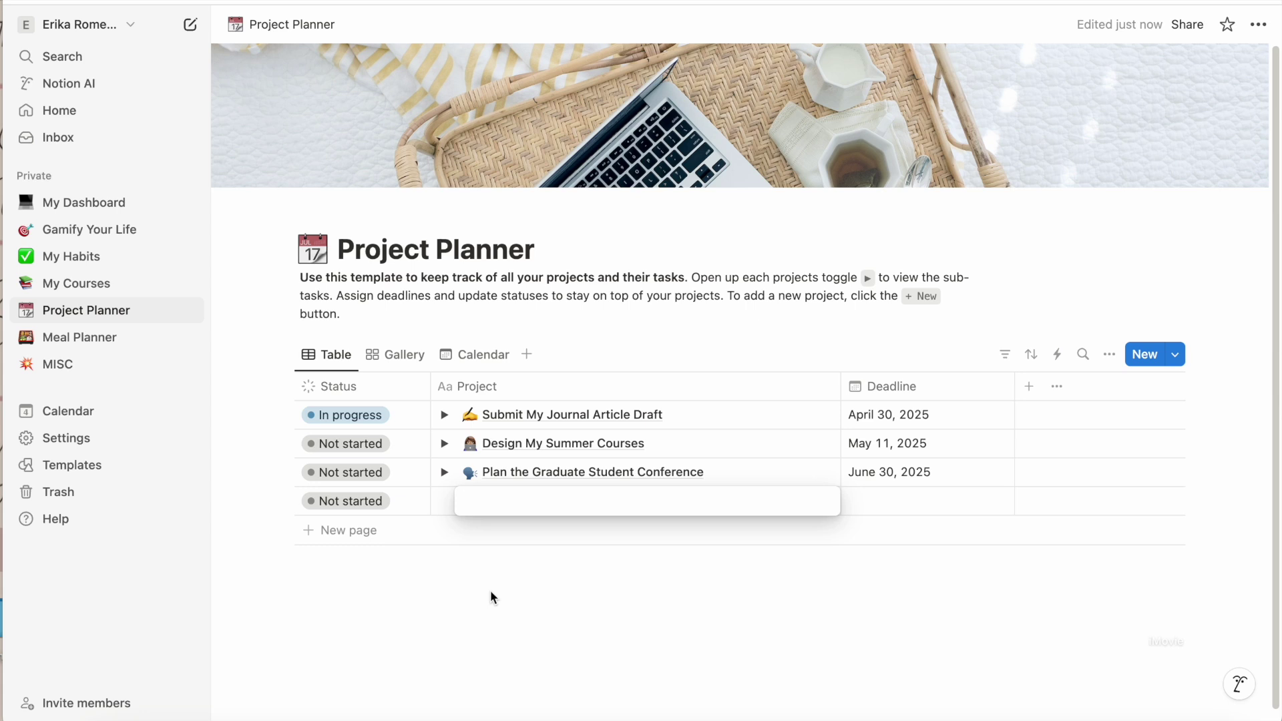
pyautogui.write('Submit a Conference Proposal')
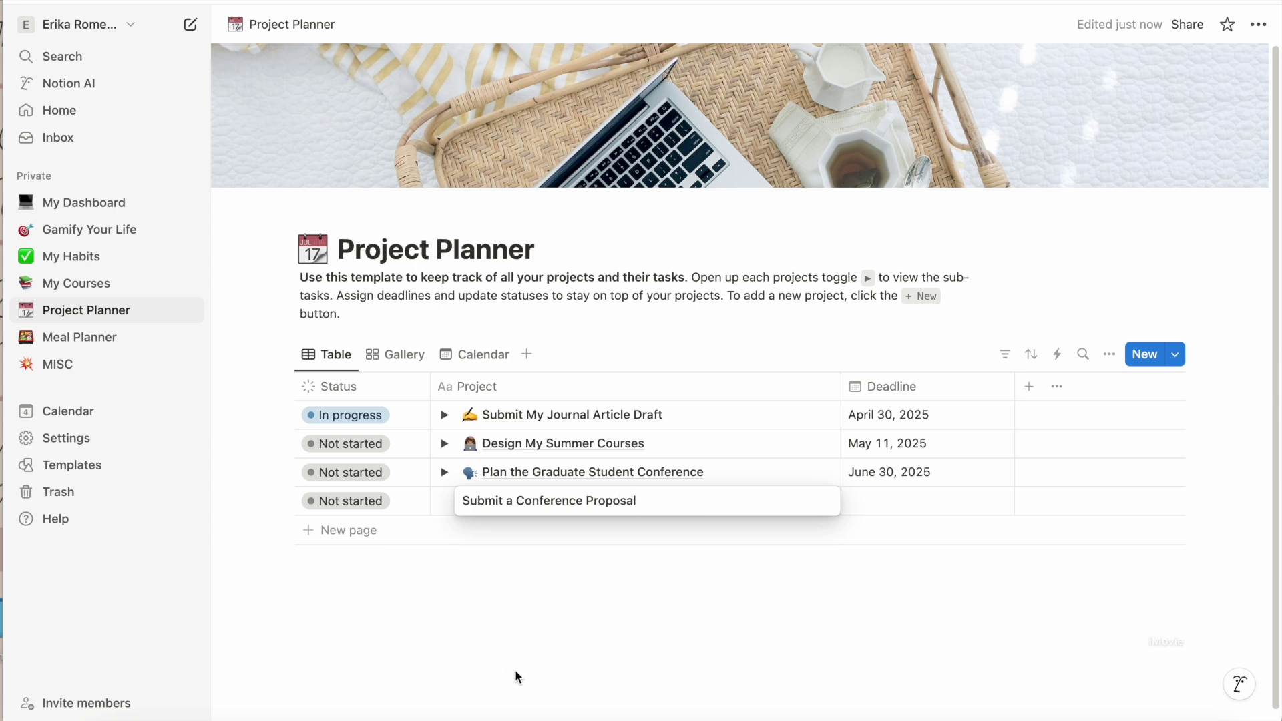
pyautogui.press('Return')
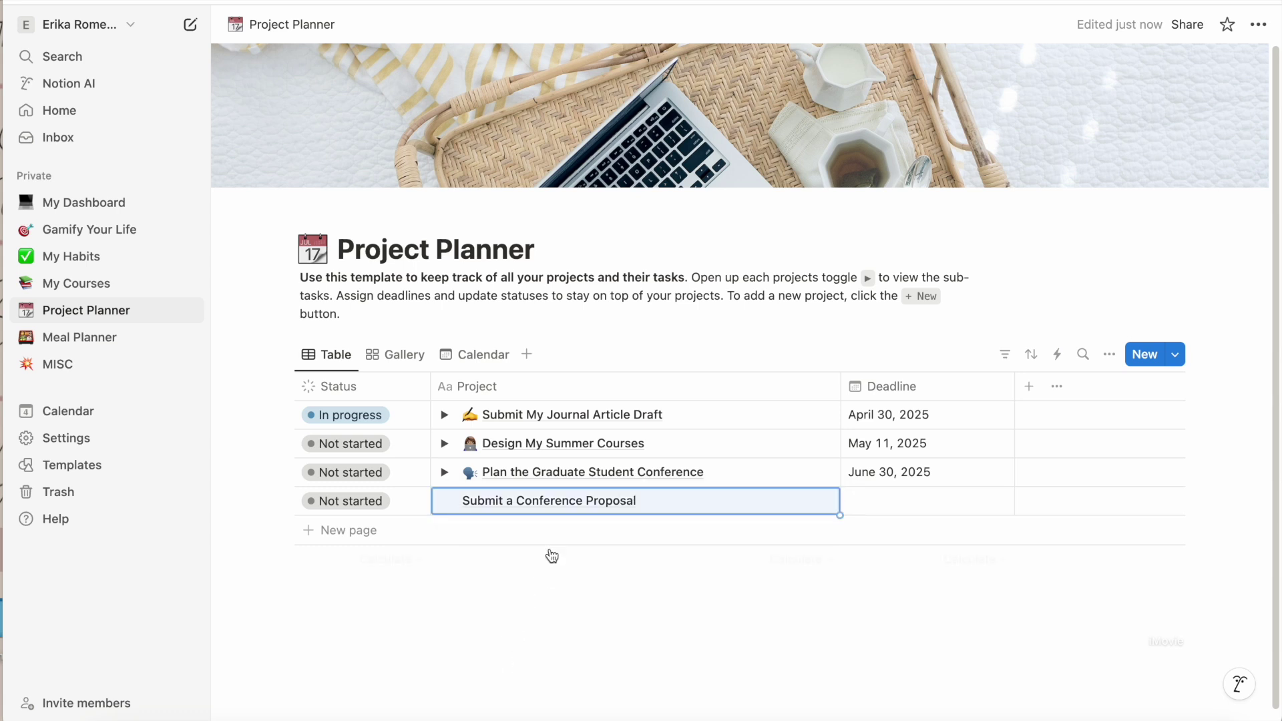
# Step: Add a sub-item named Check CFPS under the Submit a Conference Proposal project
pyautogui.click(445, 502)
pyautogui.click(365, 534)
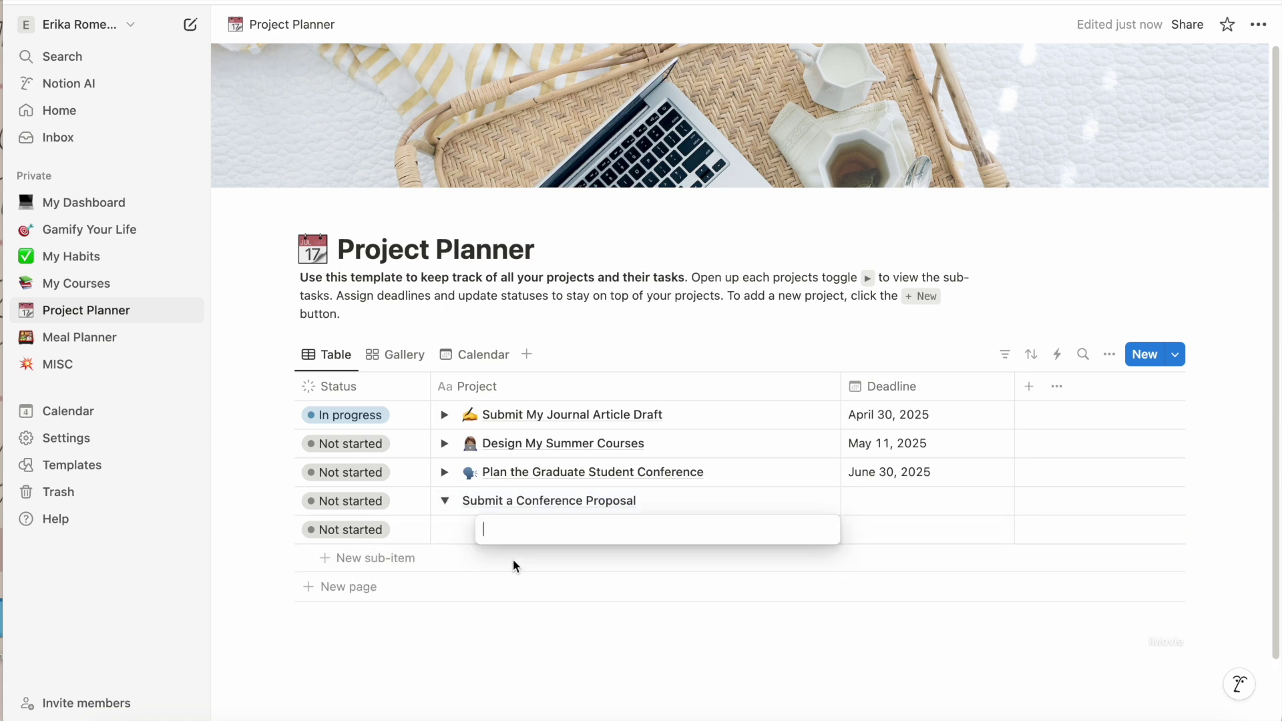
pyautogui.write('Check CFPS')
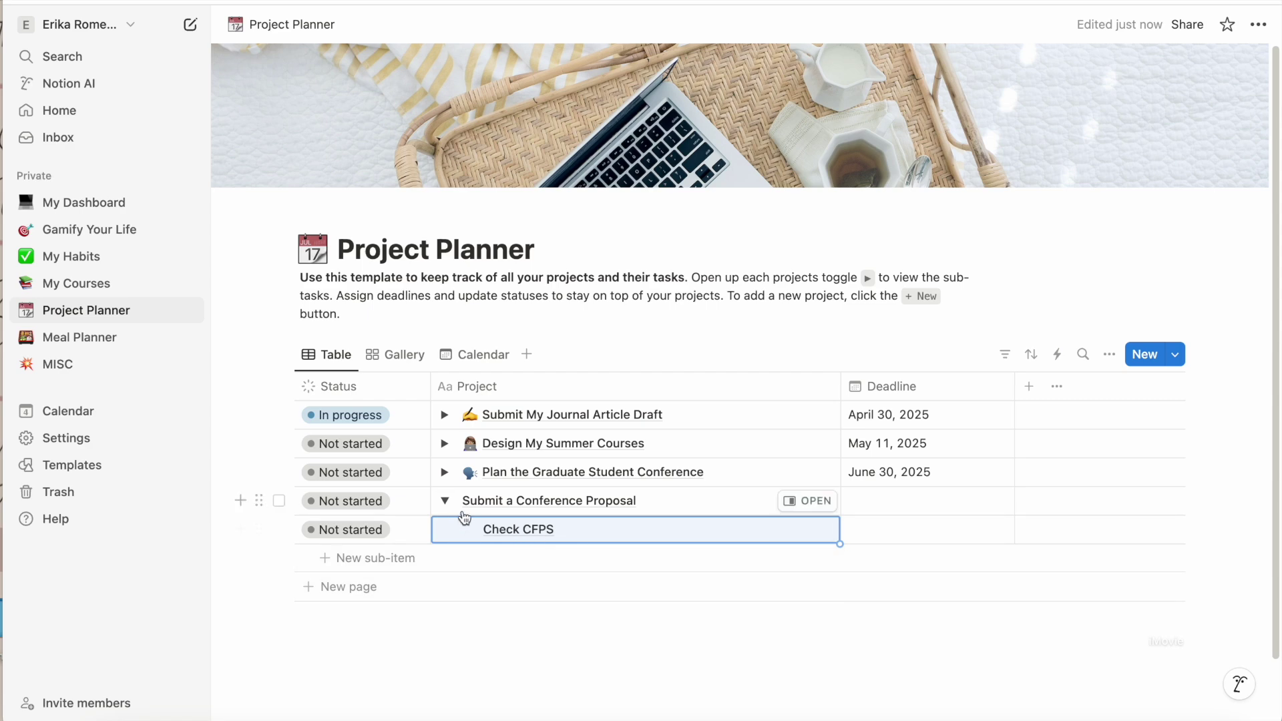
pyautogui.click(445, 501)
pyautogui.click(445, 501)
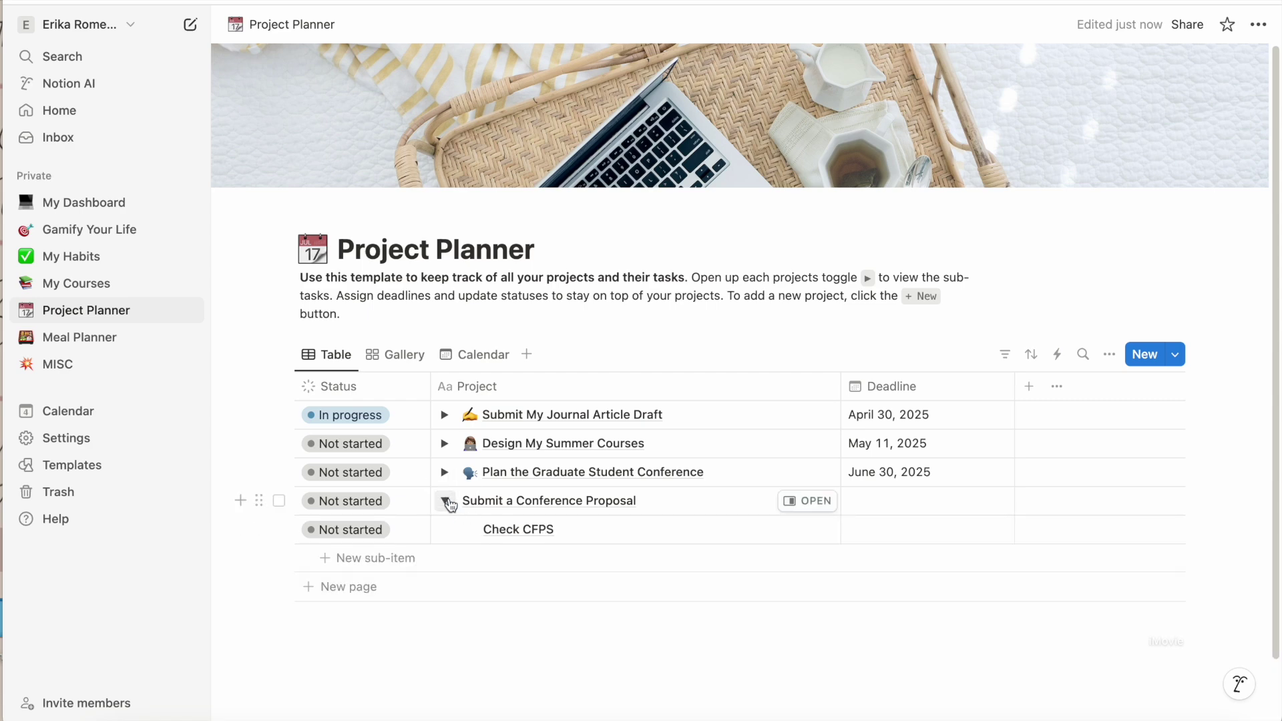
# Step: Search the template marketplace for "project planner" and browse the matching templates
pyautogui.click(101, 469)
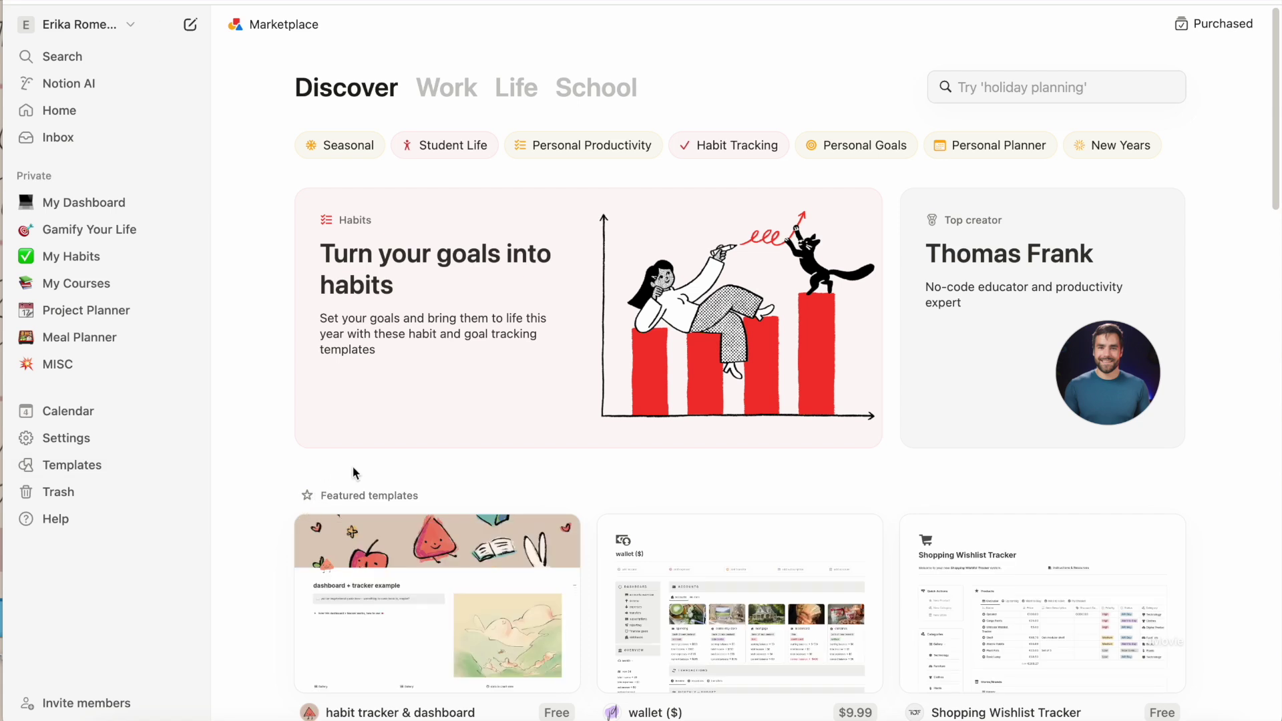
pyautogui.click(995, 83)
pyautogui.write('project planner')
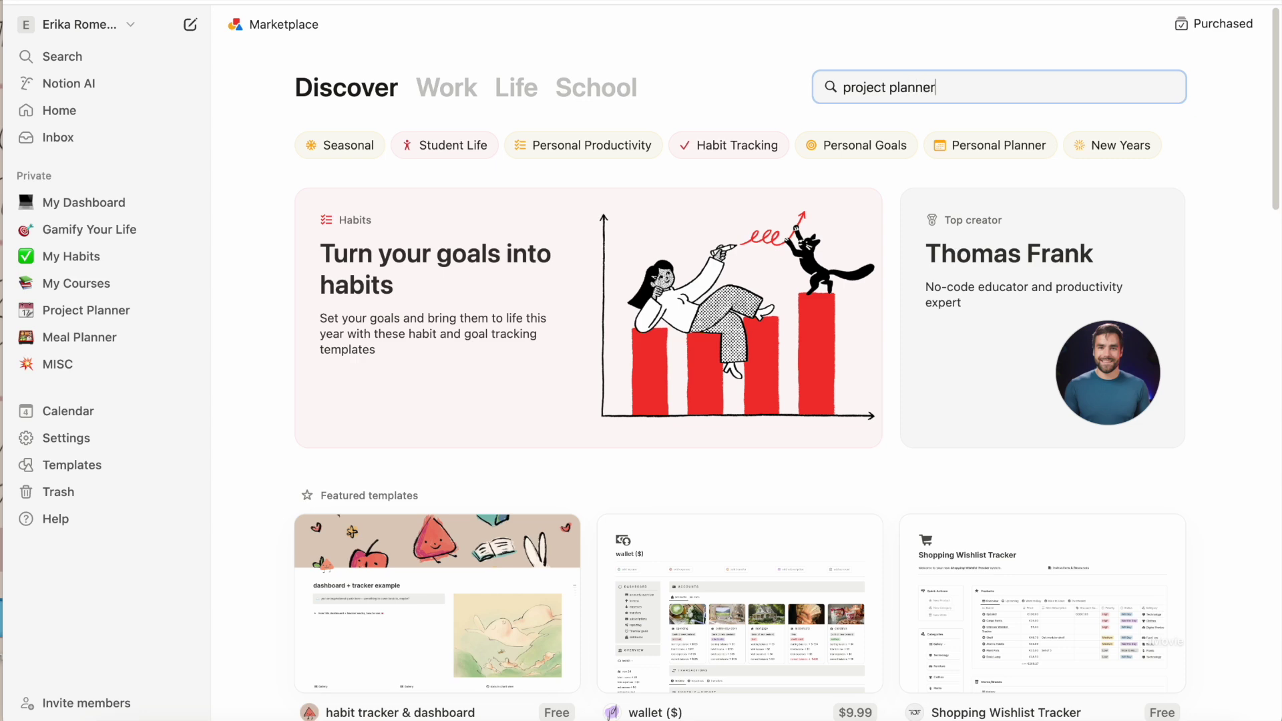
pyautogui.press('Return')
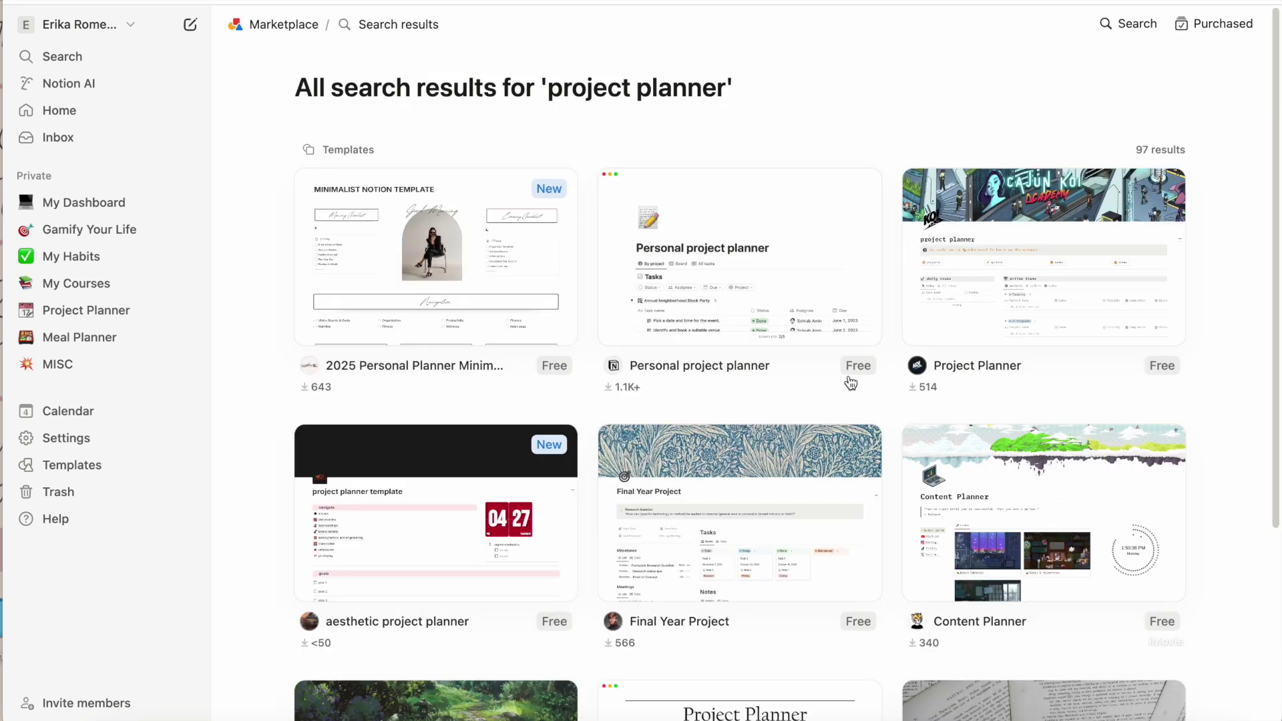
pyautogui.scroll(-3, 848, 381)
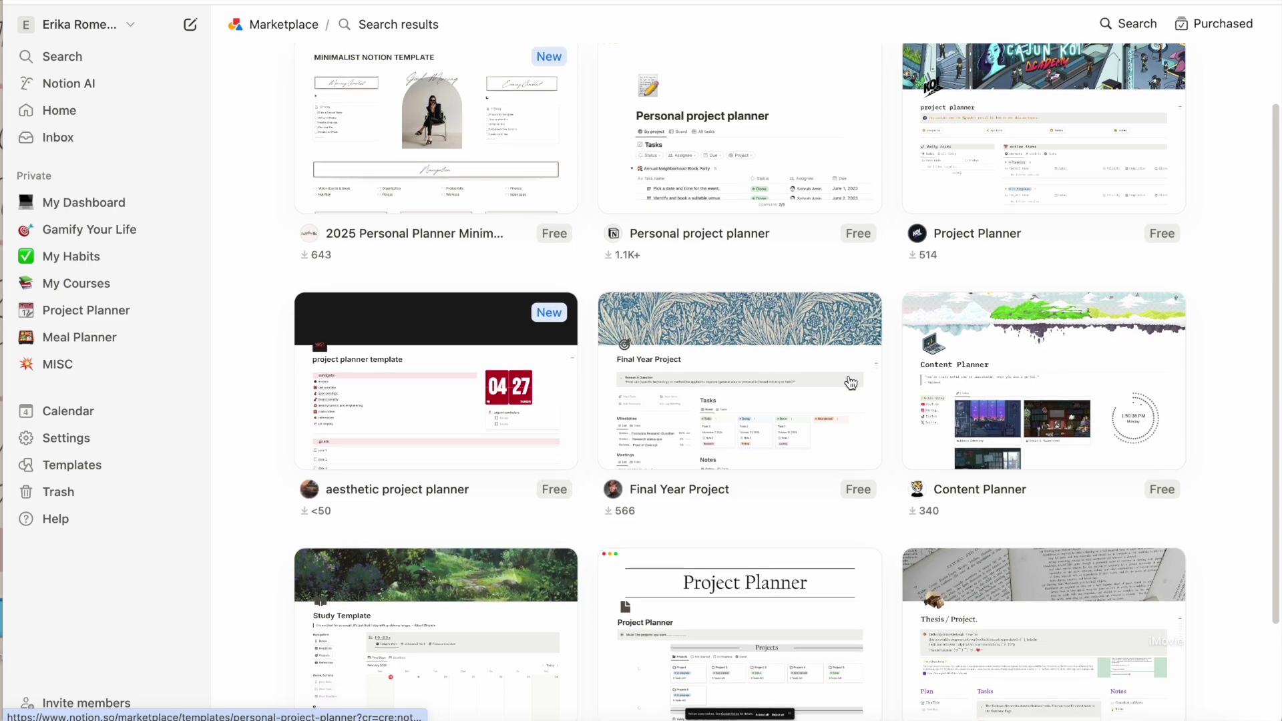